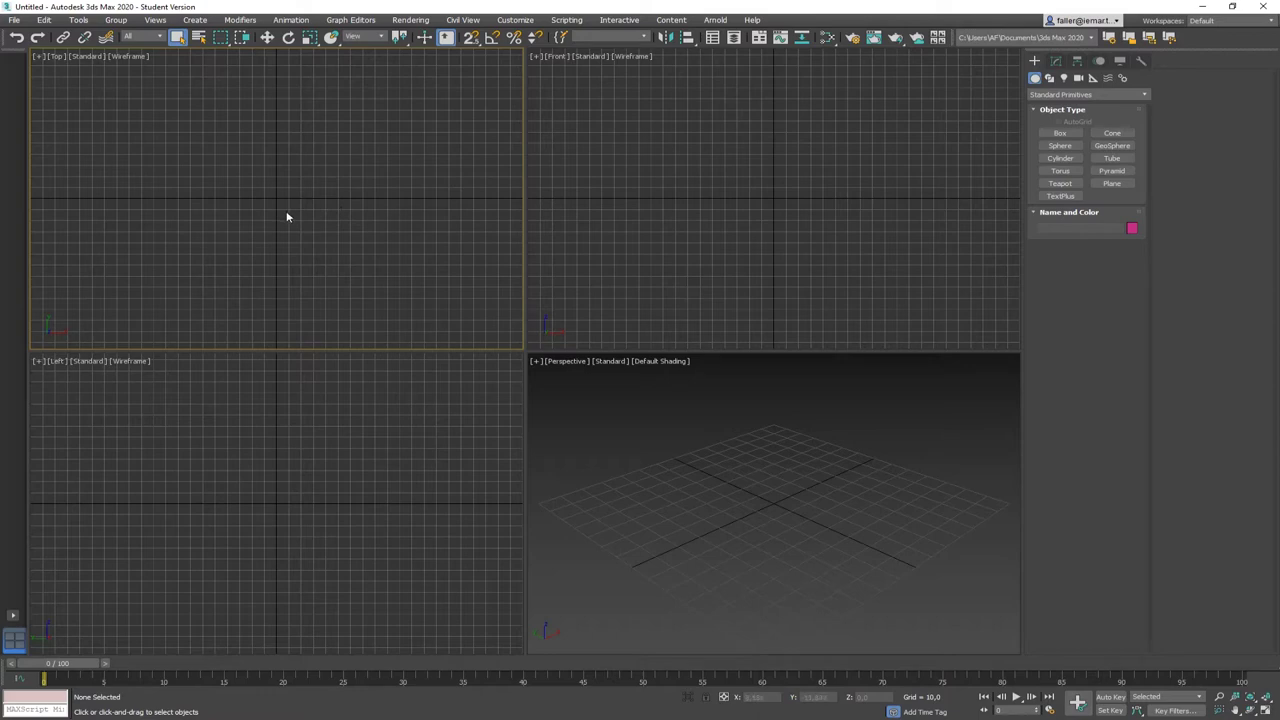
- Maximize the Top viewport and hide its grid
key("alt+w")
middle_click_drag(508, 305, 497, 292)
key("g")
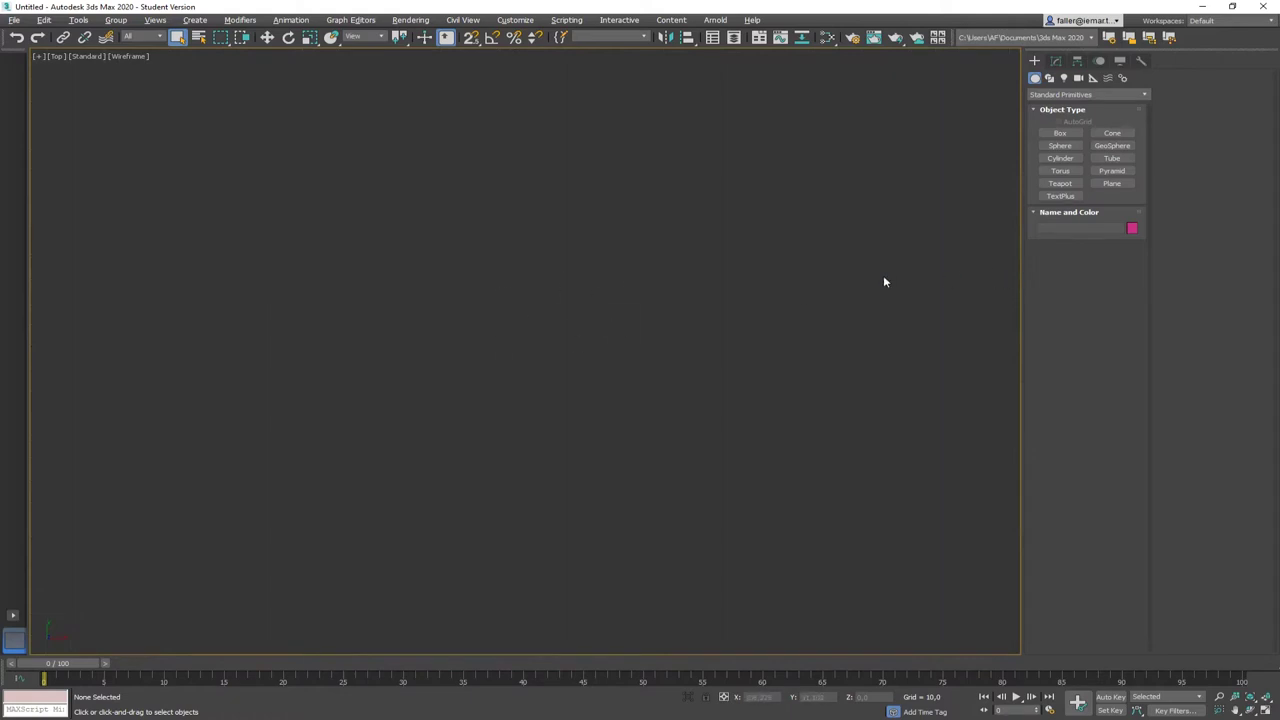
- Create a box about 14.6 long, 46.1 wide and 15.1 high in the Top view, and switch the viewport to Default Shading
left_click(1061, 134)
left_click_drag(403, 543, 521, 572)
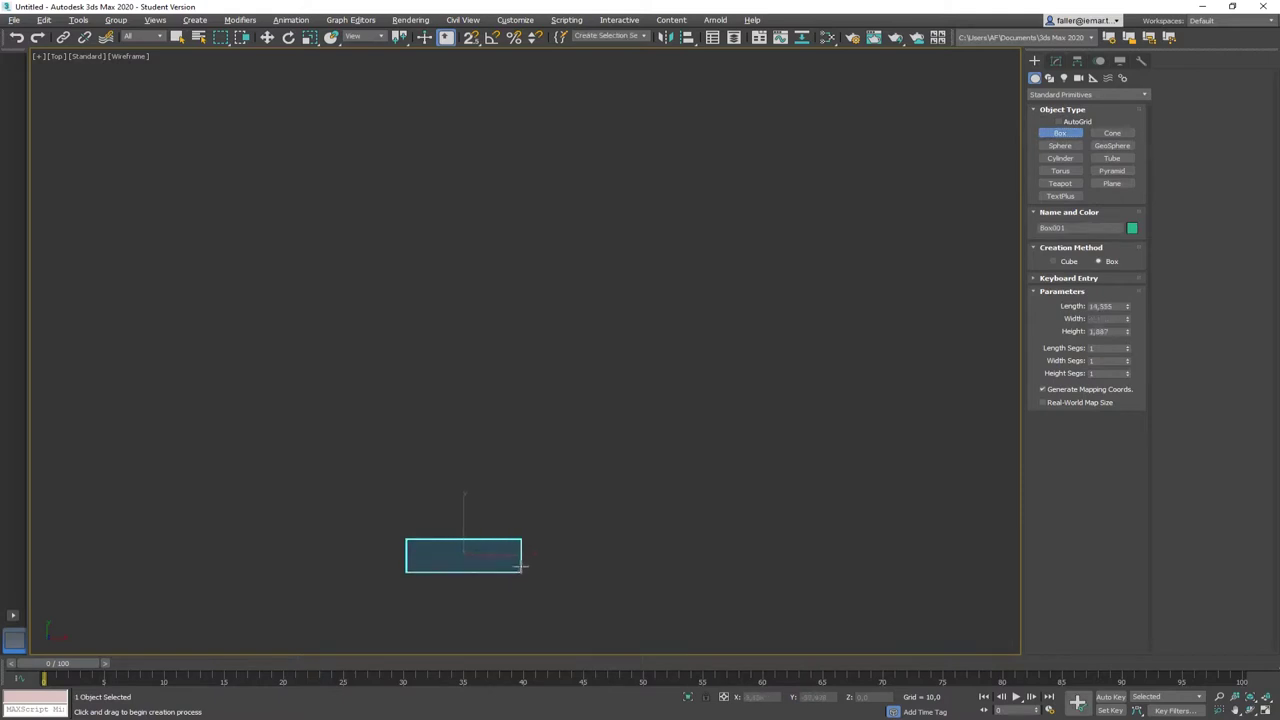
right_click(524, 537)
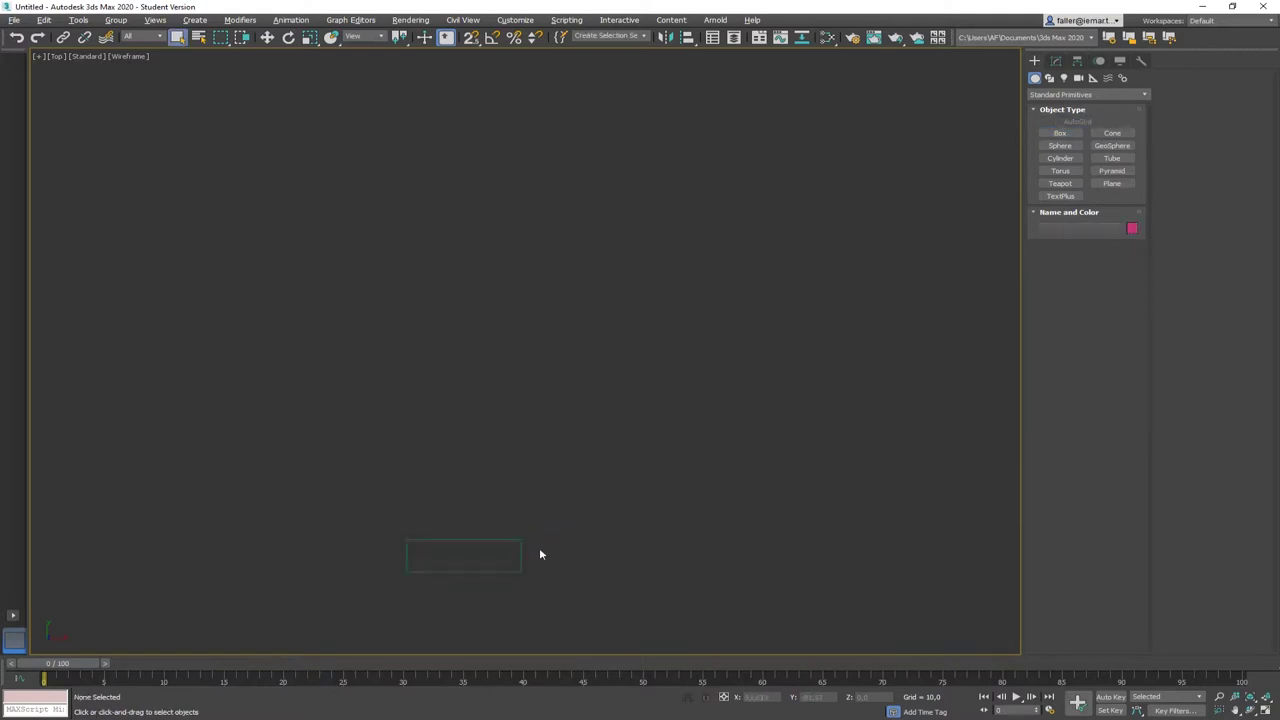
key("F3")
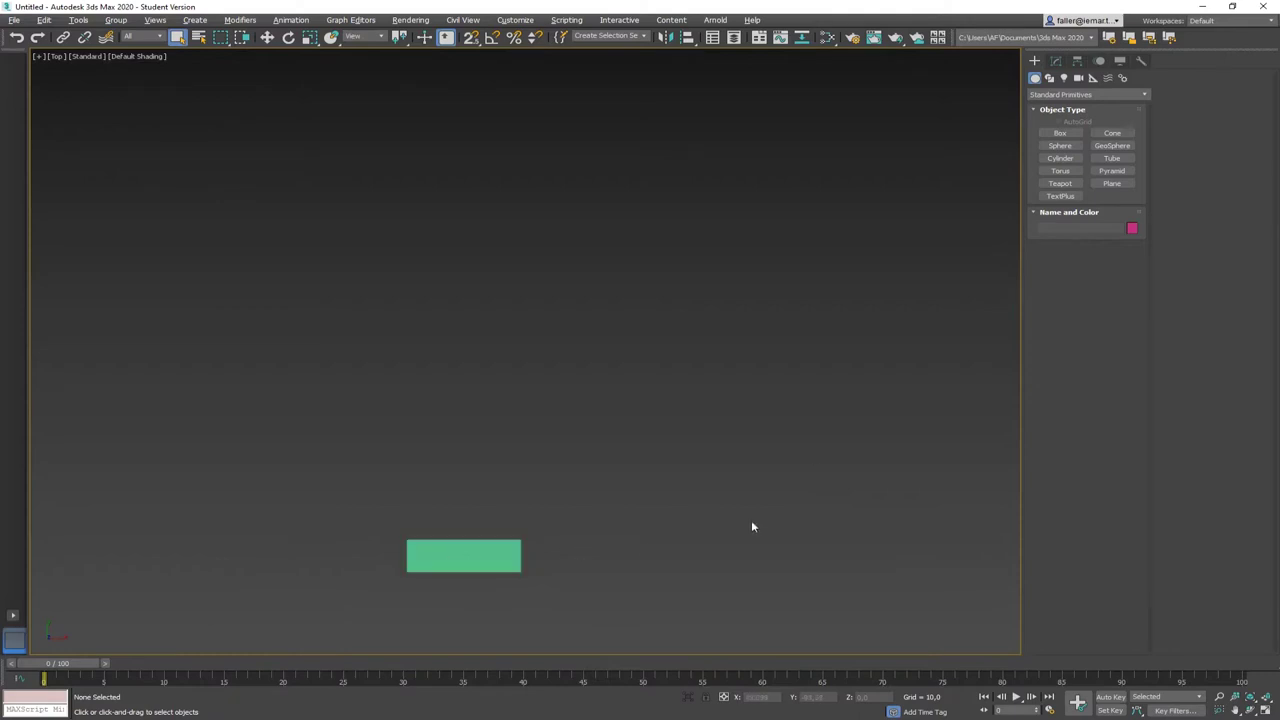
- Draw an open four-vertex S-shaped line from below the box's far side, over the box, up to the upper corner, with Bezier-curved bends
left_click(1049, 77)
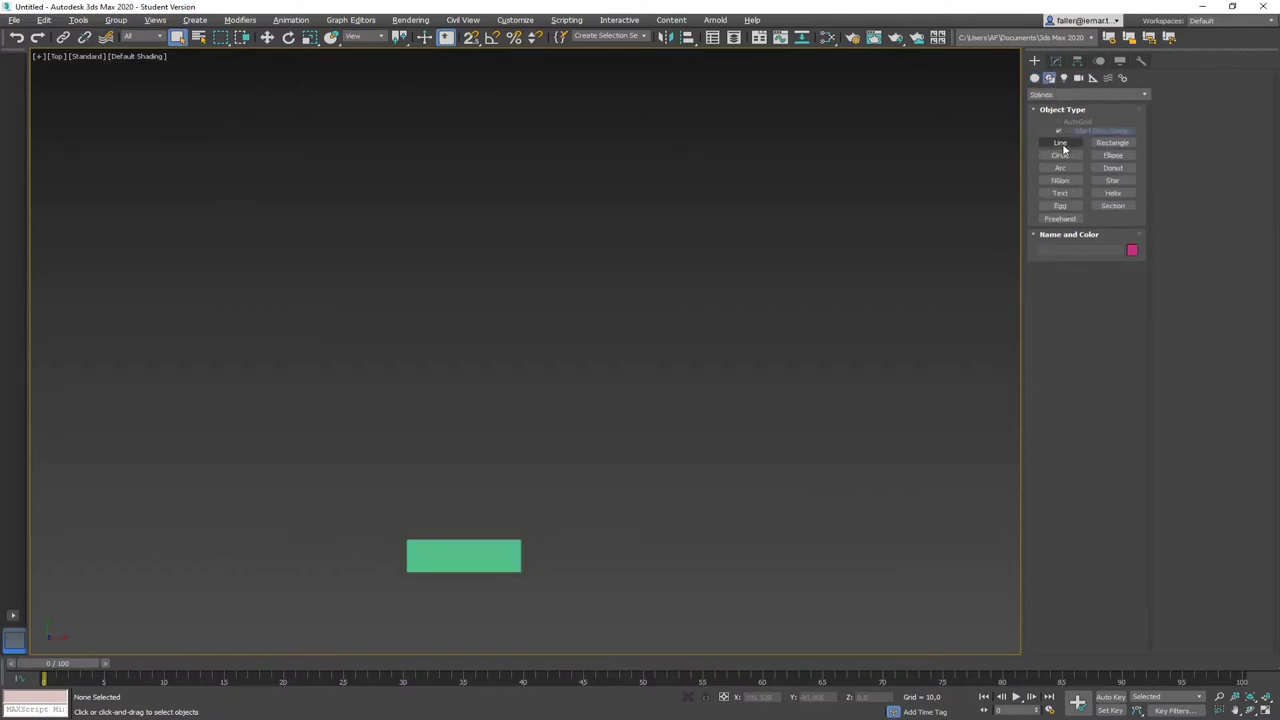
left_click(1061, 144)
left_click(689, 595)
left_click(585, 411)
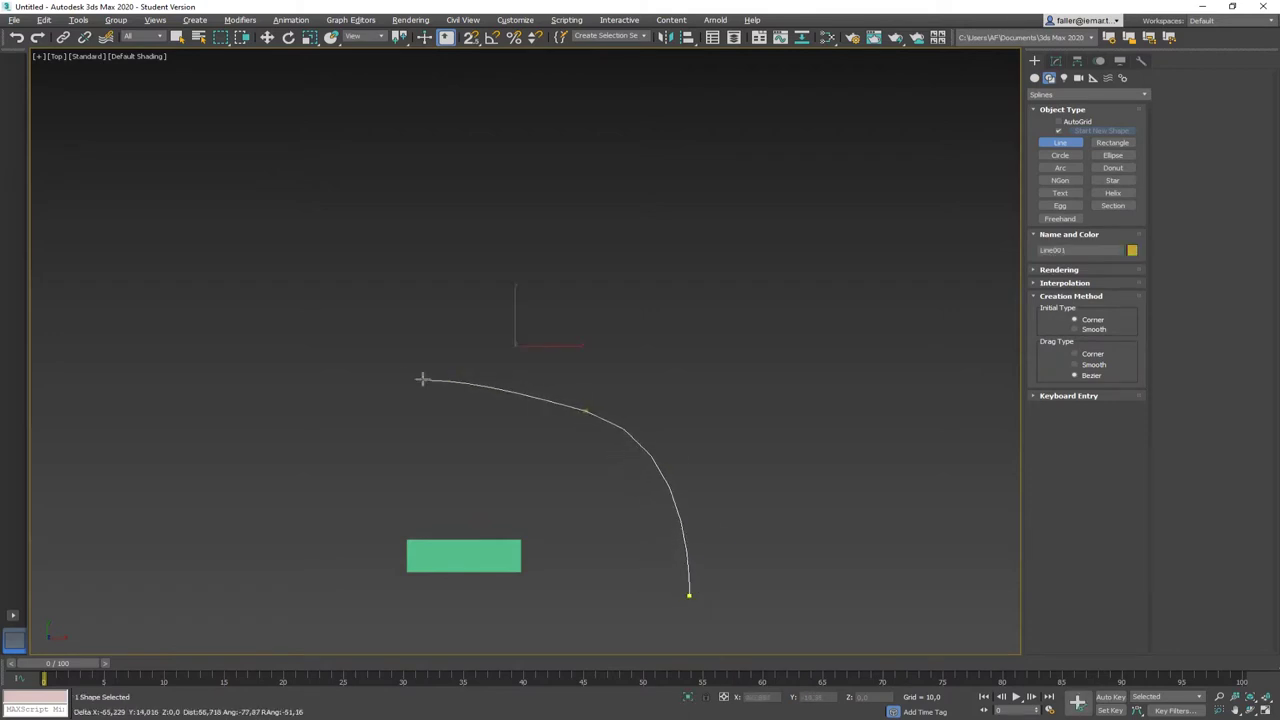
left_click(224, 370)
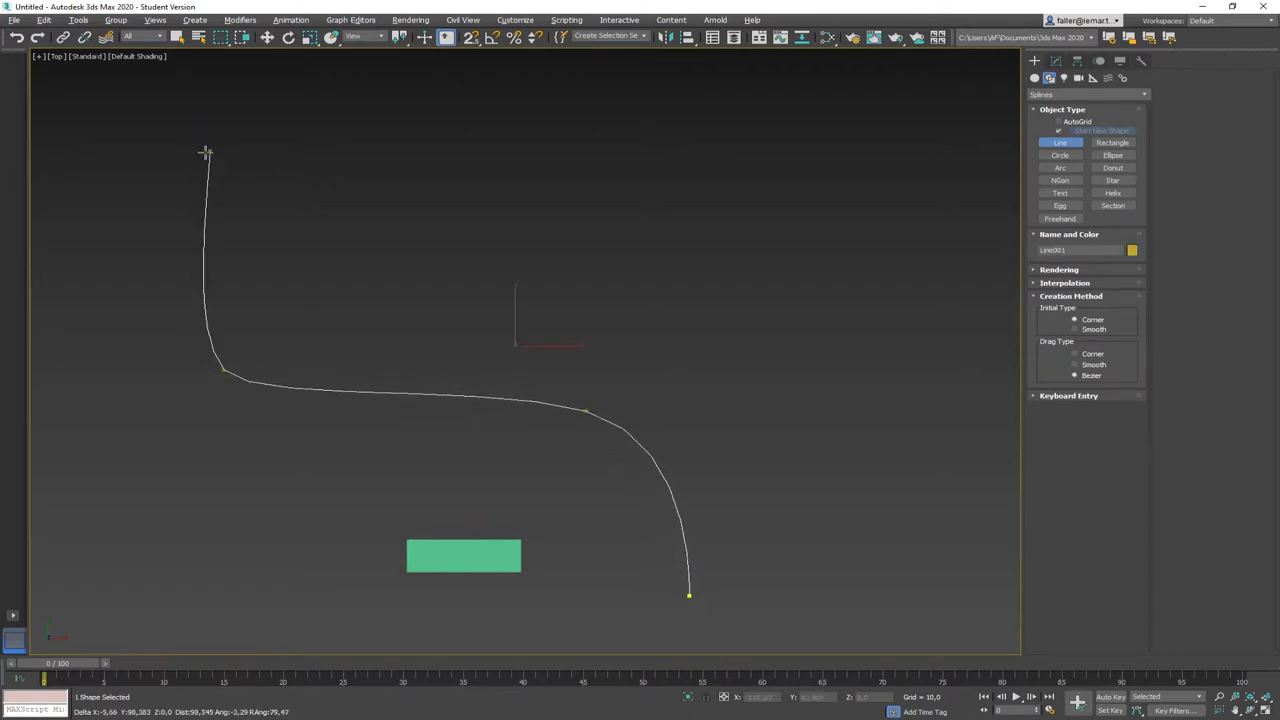
left_click(186, 180)
right_click(215, 157)
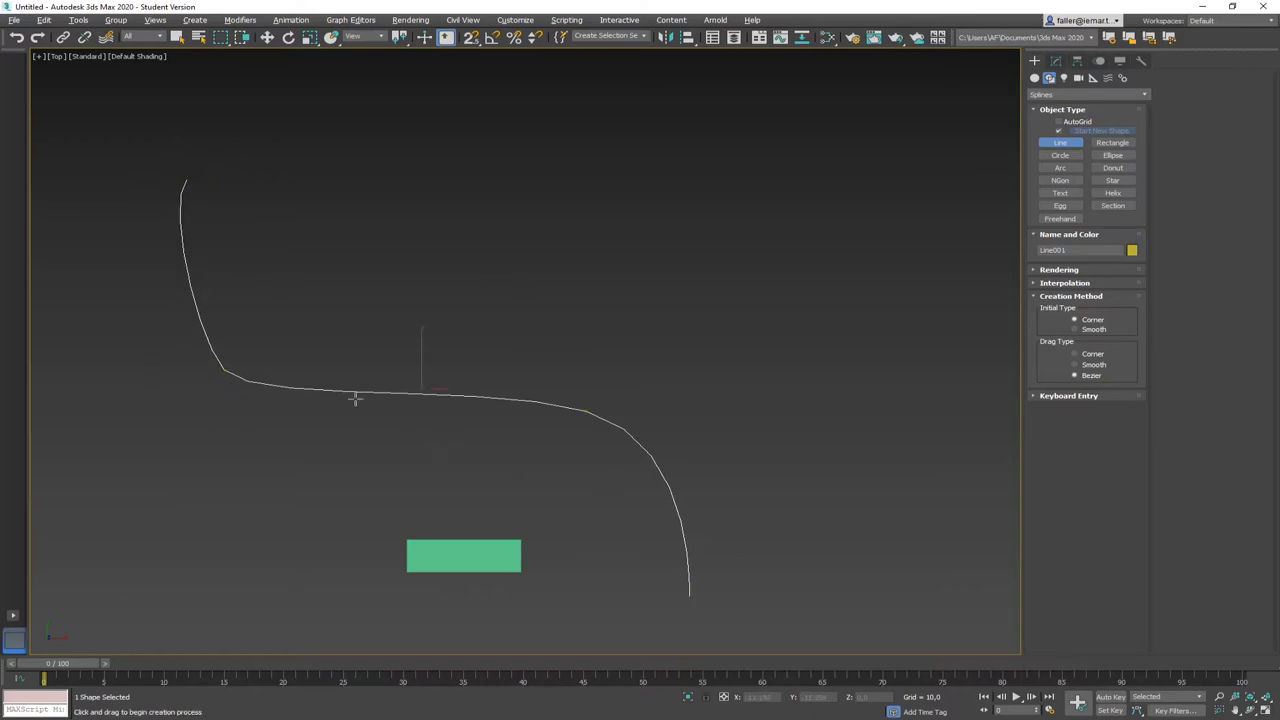
- Try Adaptive interpolation on the line by switching it on and off while checking the curve's smoothness
scroll(603, 434, "up", 5)
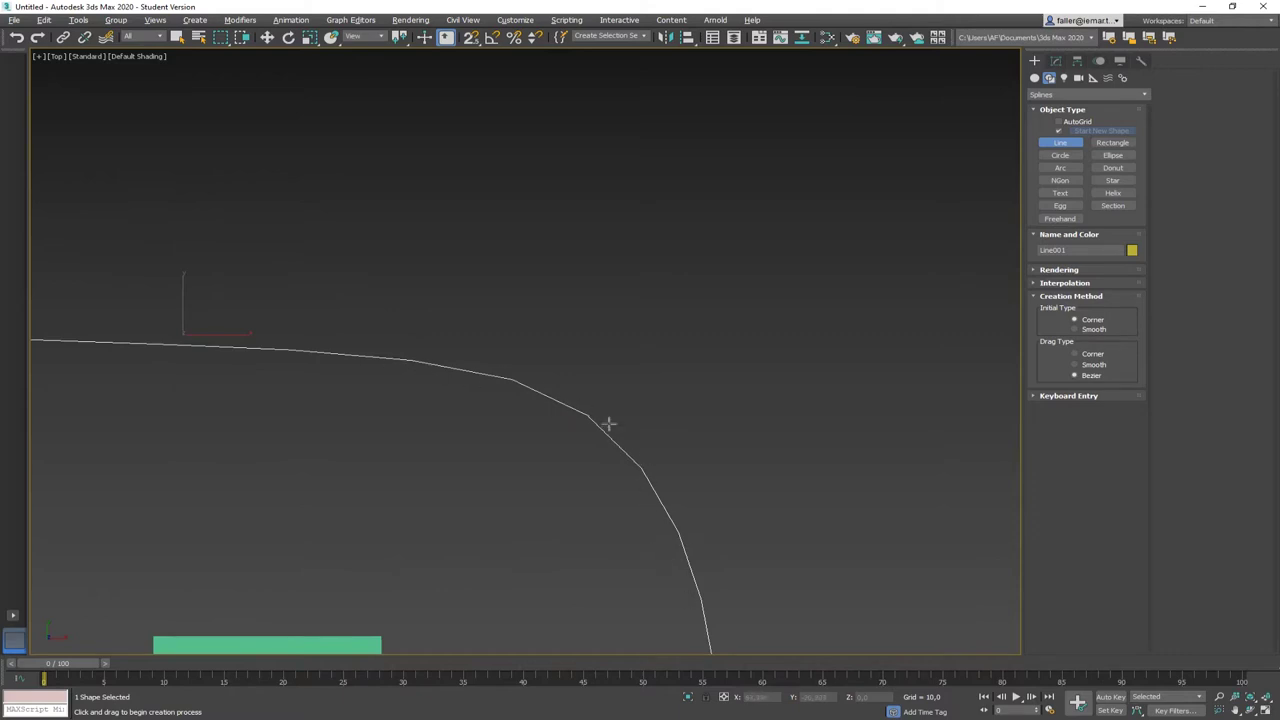
middle_click_drag(697, 550, 746, 510)
scroll(746, 510, "down", 2)
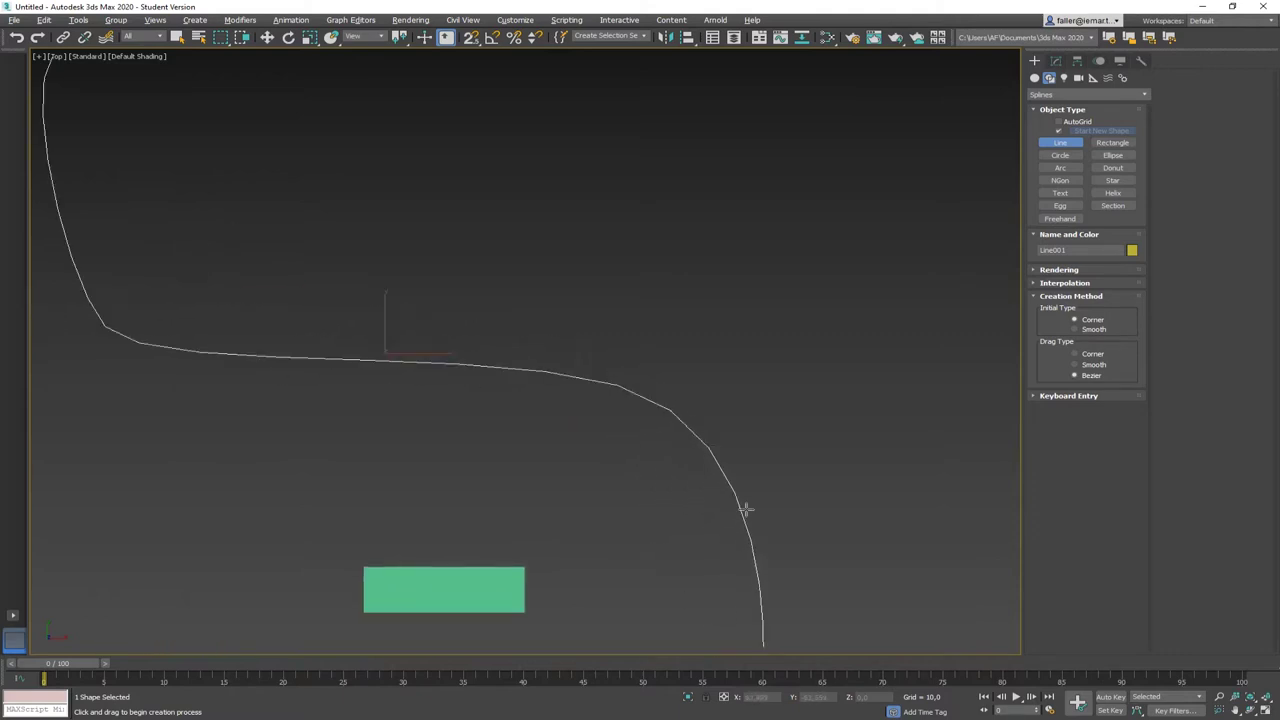
left_click(1055, 62)
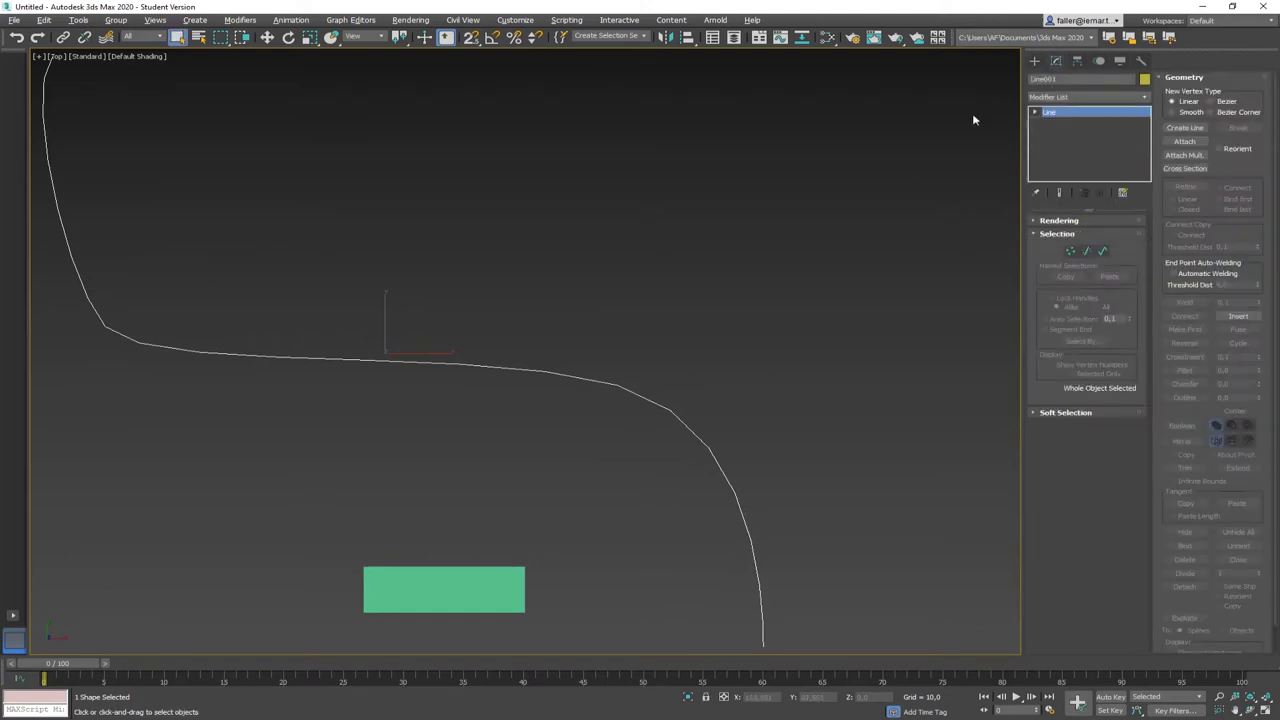
left_click(1035, 224)
left_click(1035, 224)
scroll(1226, 420, "down", 1)
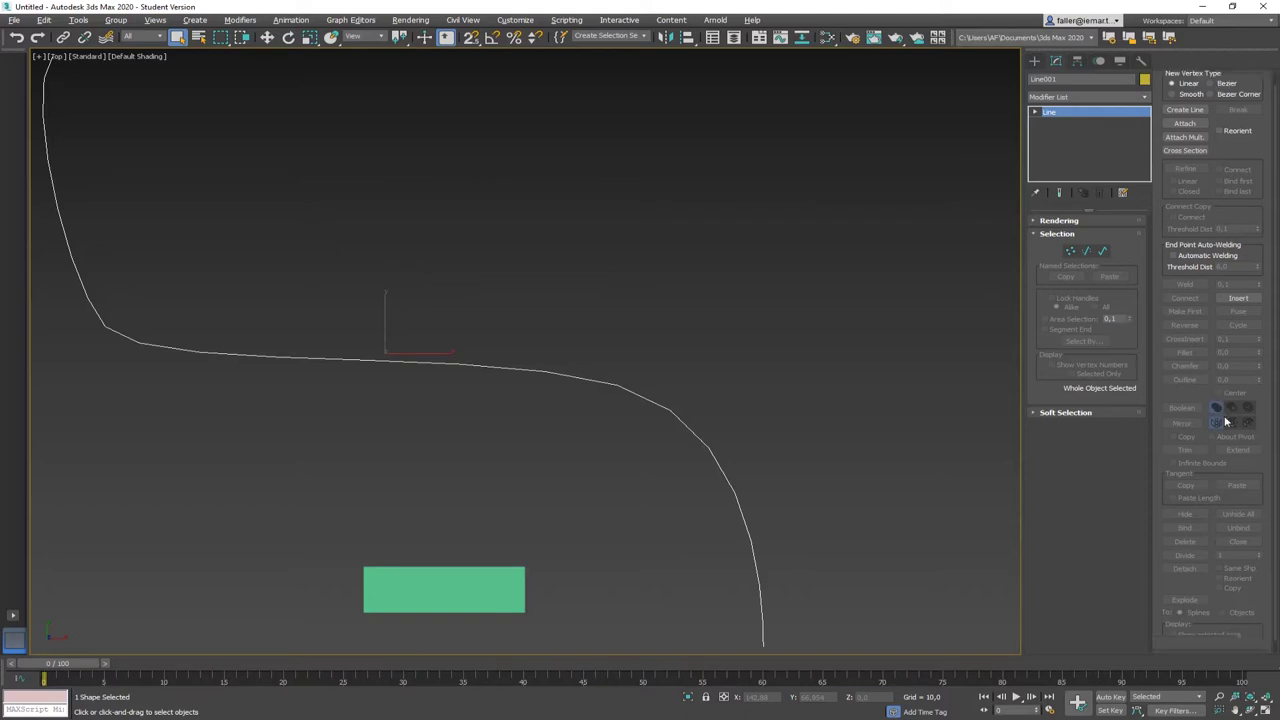
left_click(1207, 648)
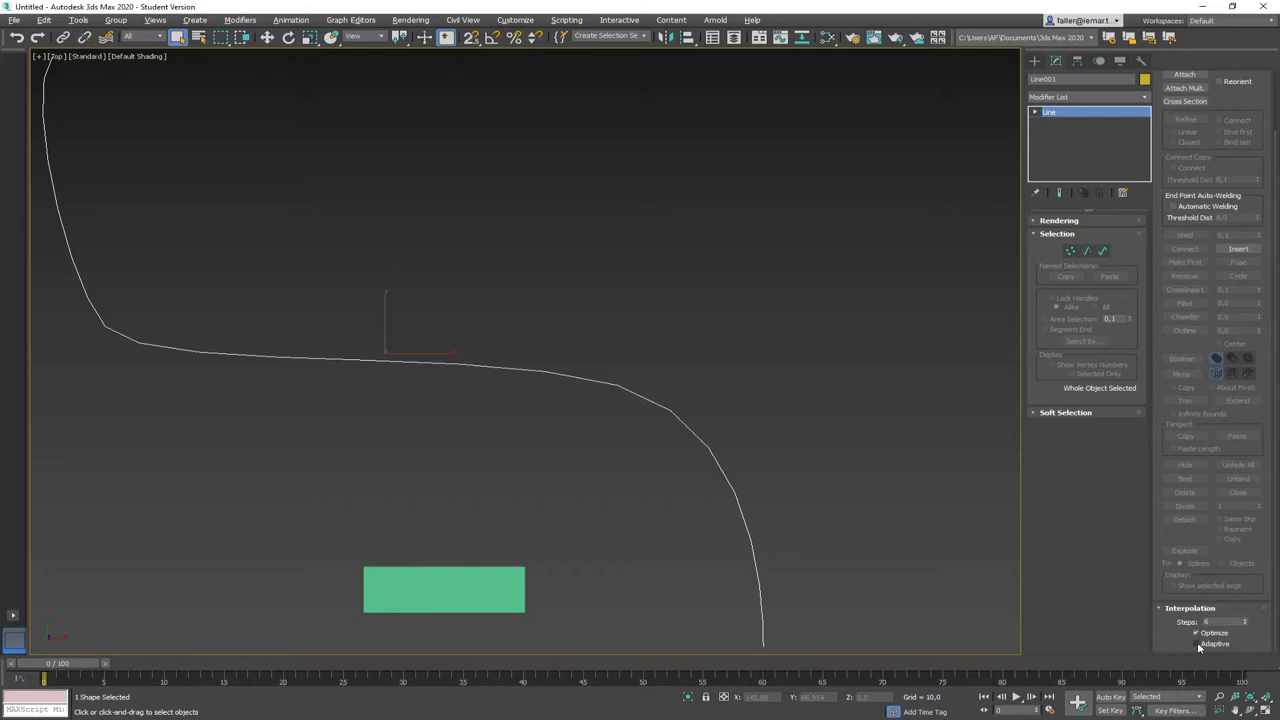
left_click(1198, 645)
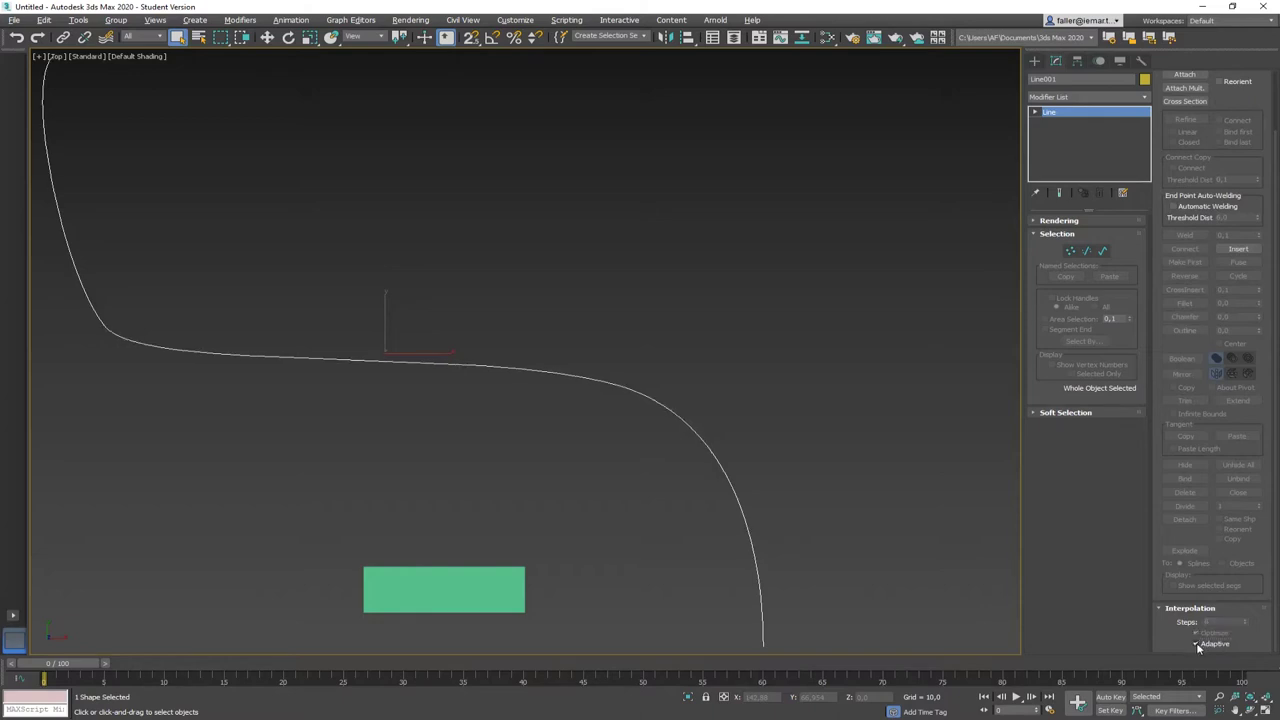
left_click(1198, 645)
left_click(1198, 645)
left_click(1198, 645)
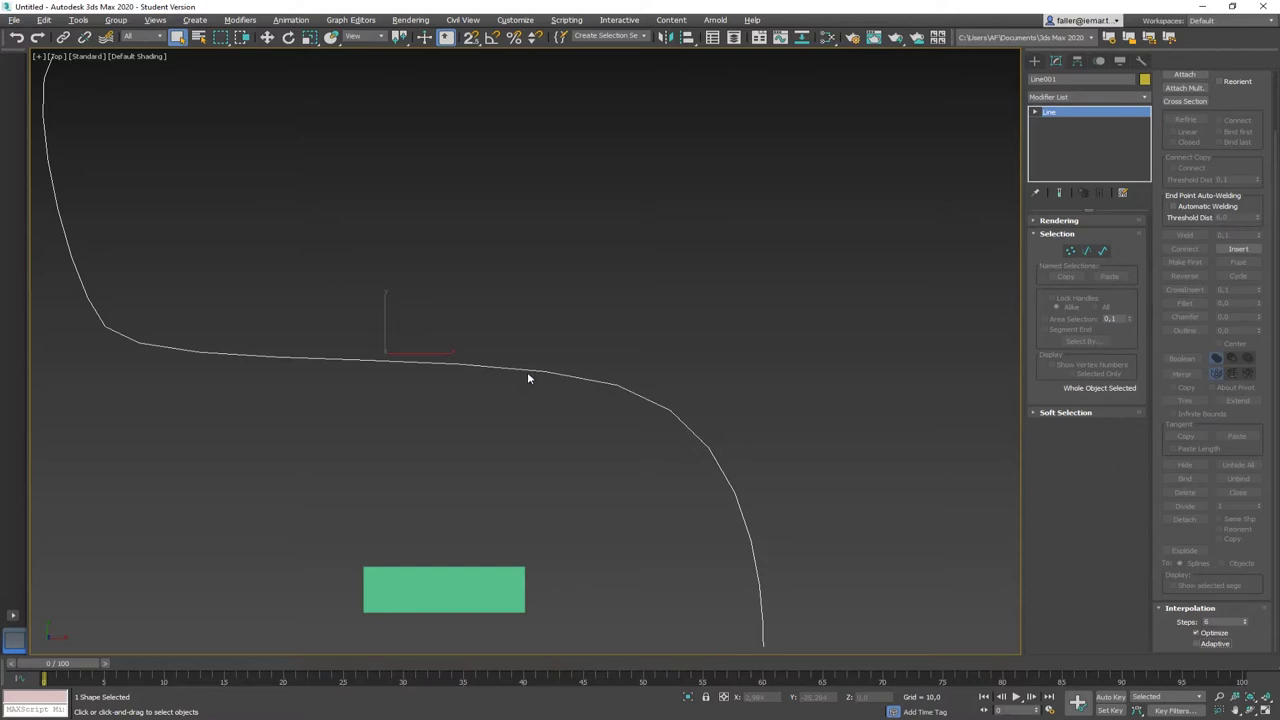
- Edit the line's vertices: adjust the tangent handle at the upper bend and move the upper end vertex outward
scroll(616, 395, "down", 3)
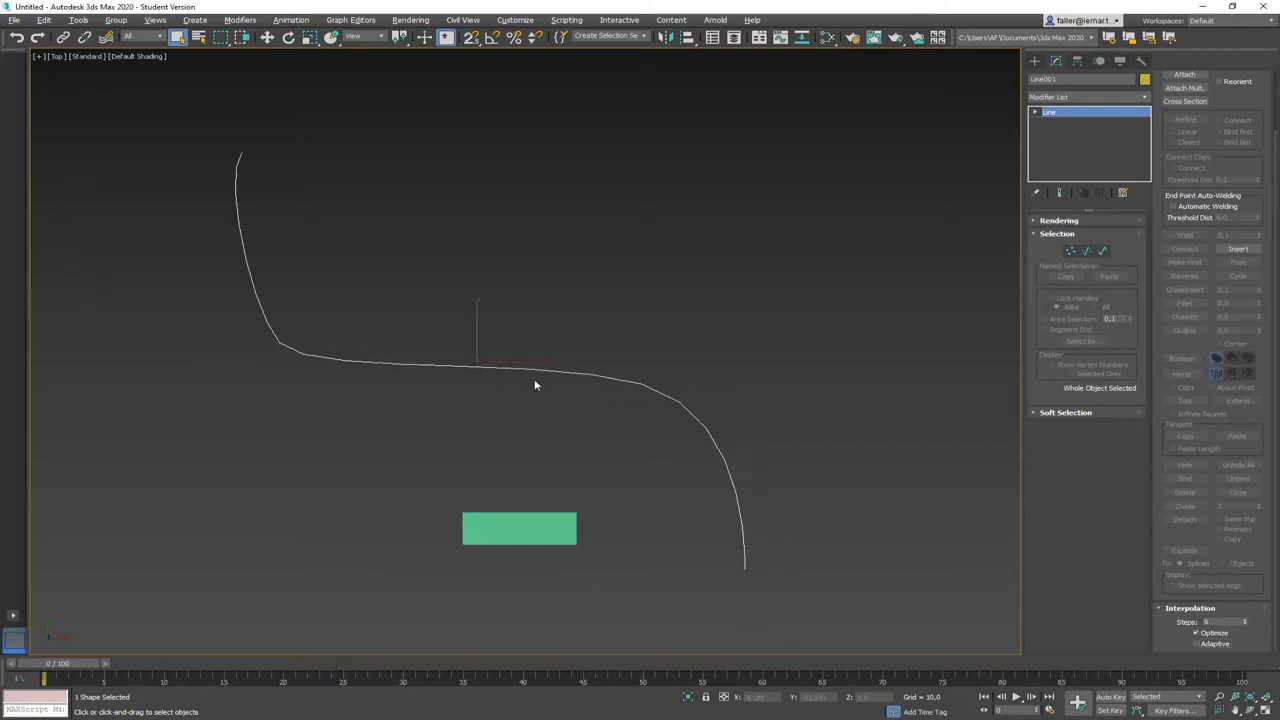
left_click(1069, 251)
left_click_drag(268, 356, 268, 357)
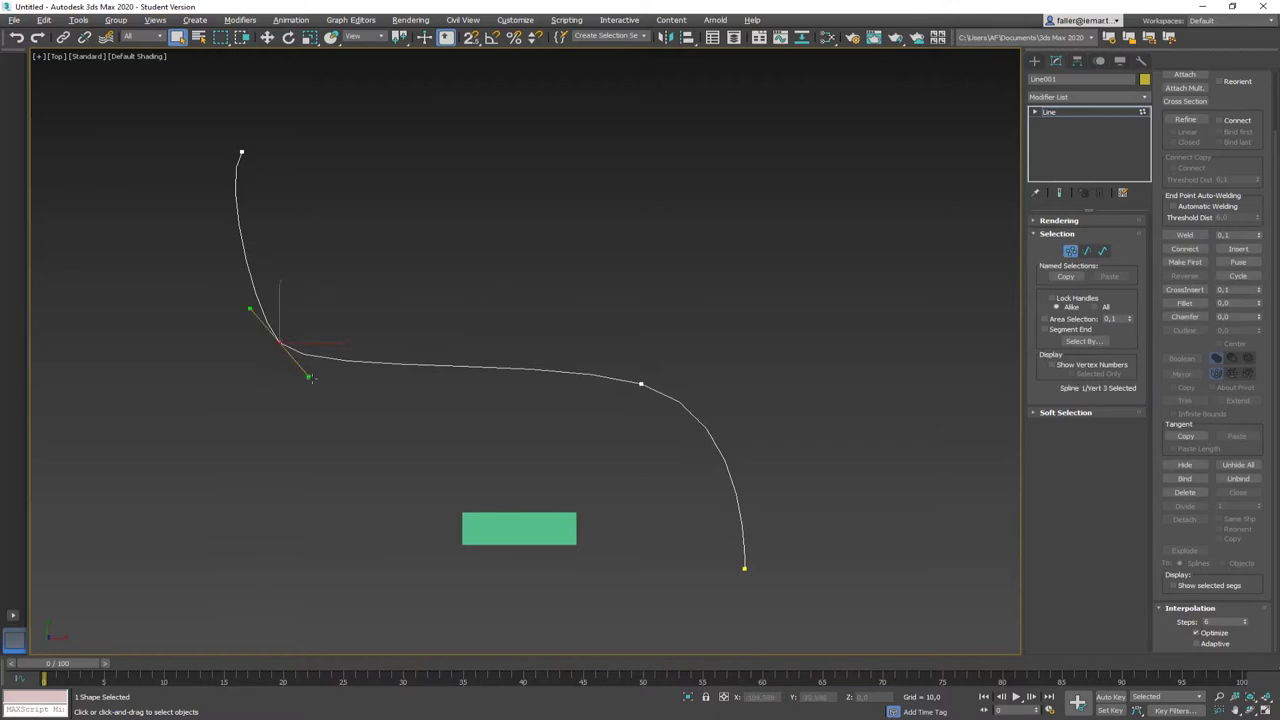
left_click(267, 37)
left_click_drag(313, 383, 328, 378)
left_click_drag(264, 128, 189, 117)
left_click(372, 163)
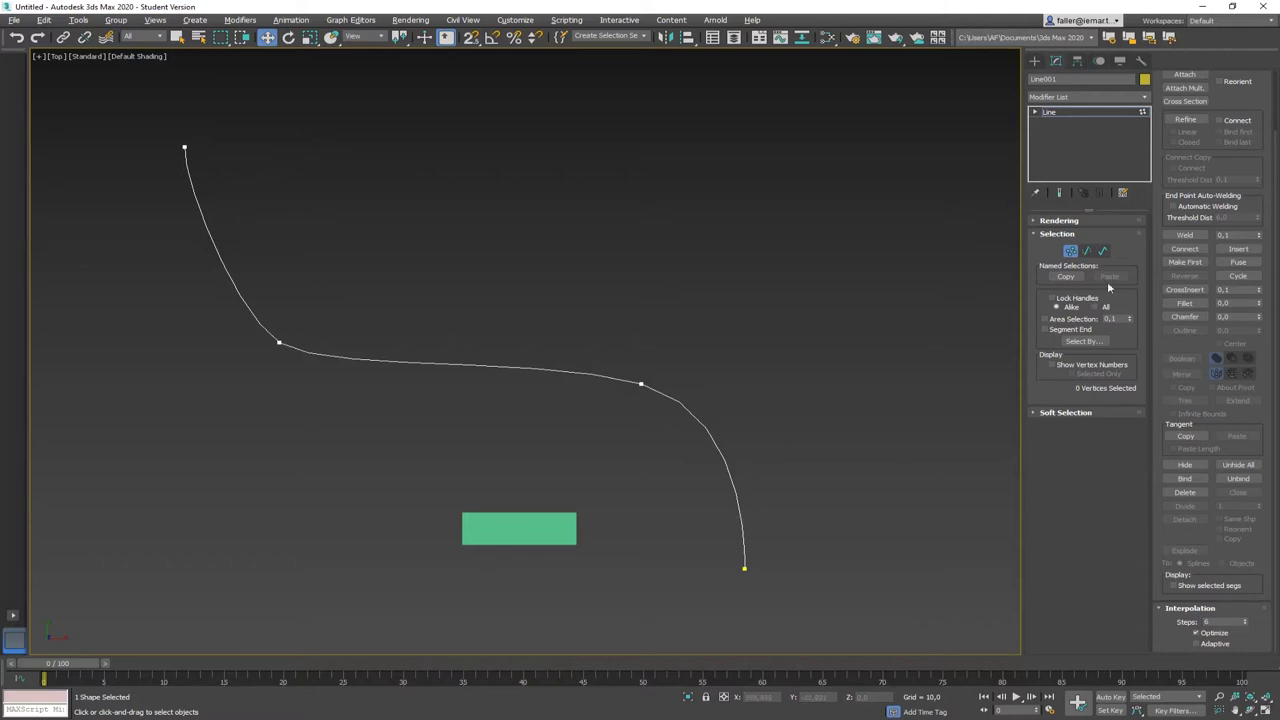
left_click(1072, 251)
left_click(543, 426)
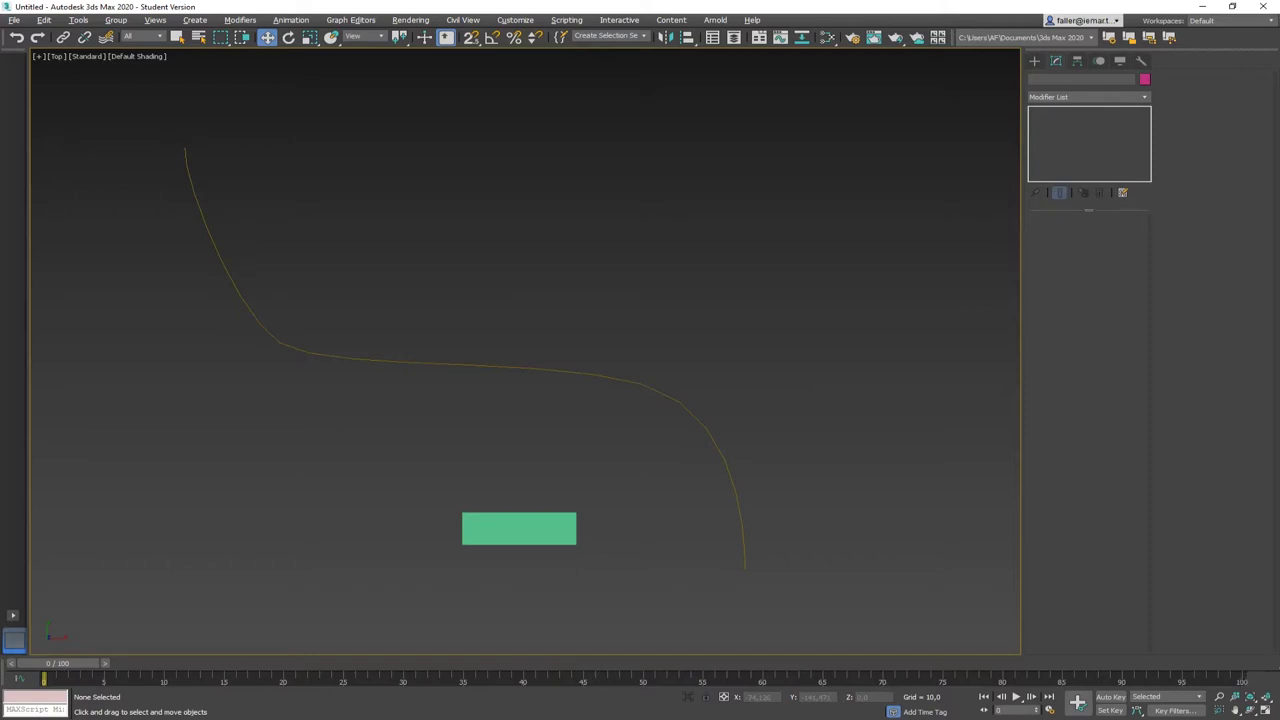
- Set the time configuration to the PAL frame rate with an end time of 100 frames
left_click(1049, 709)
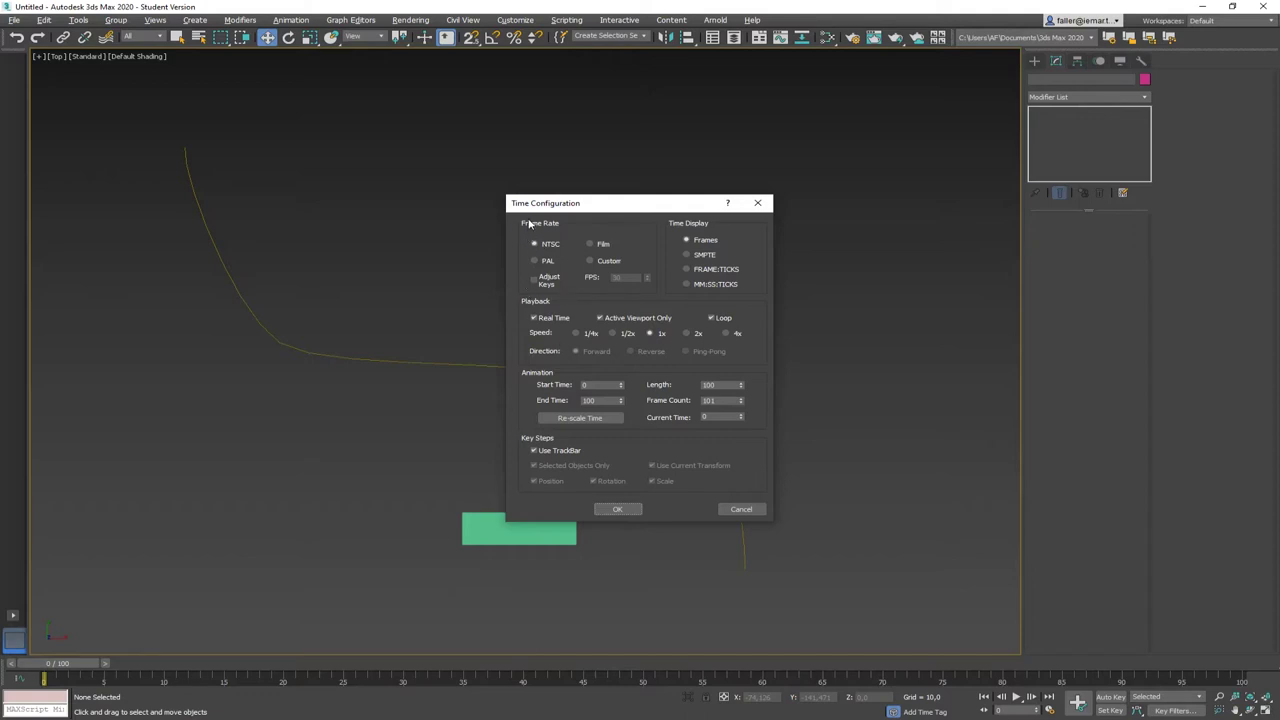
left_click(534, 261)
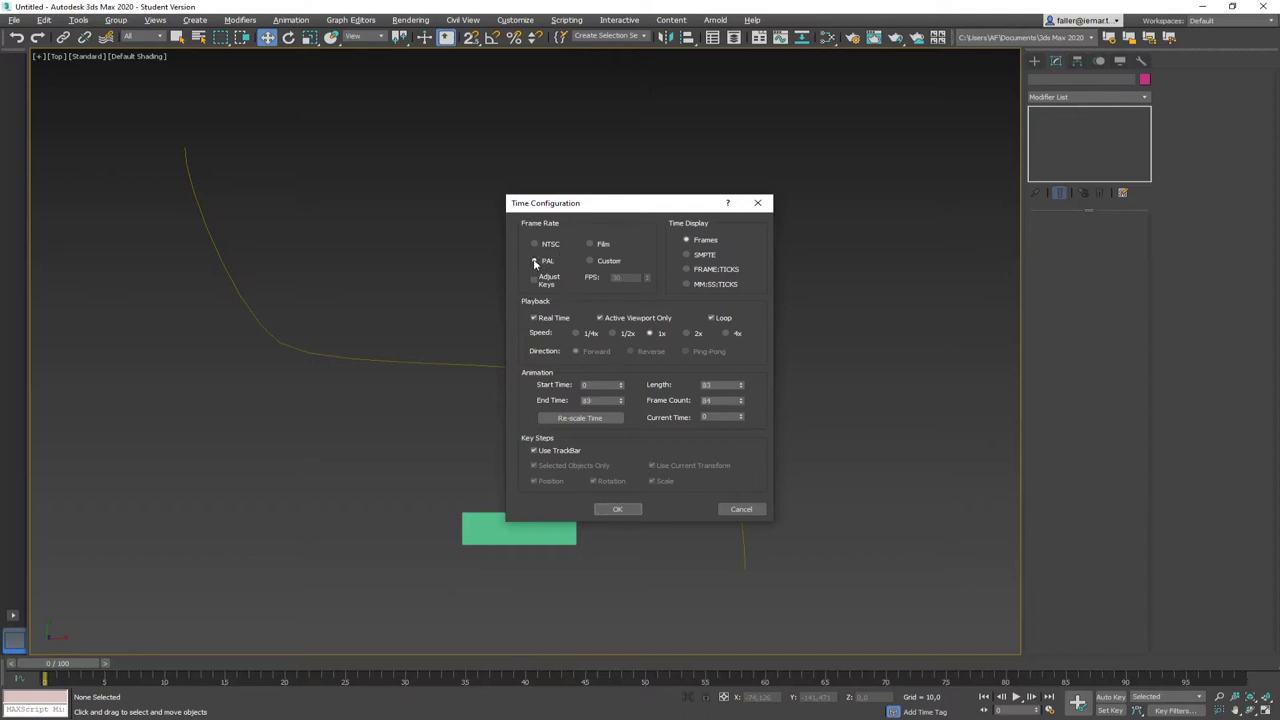
double_click(595, 401)
left_click(627, 511)
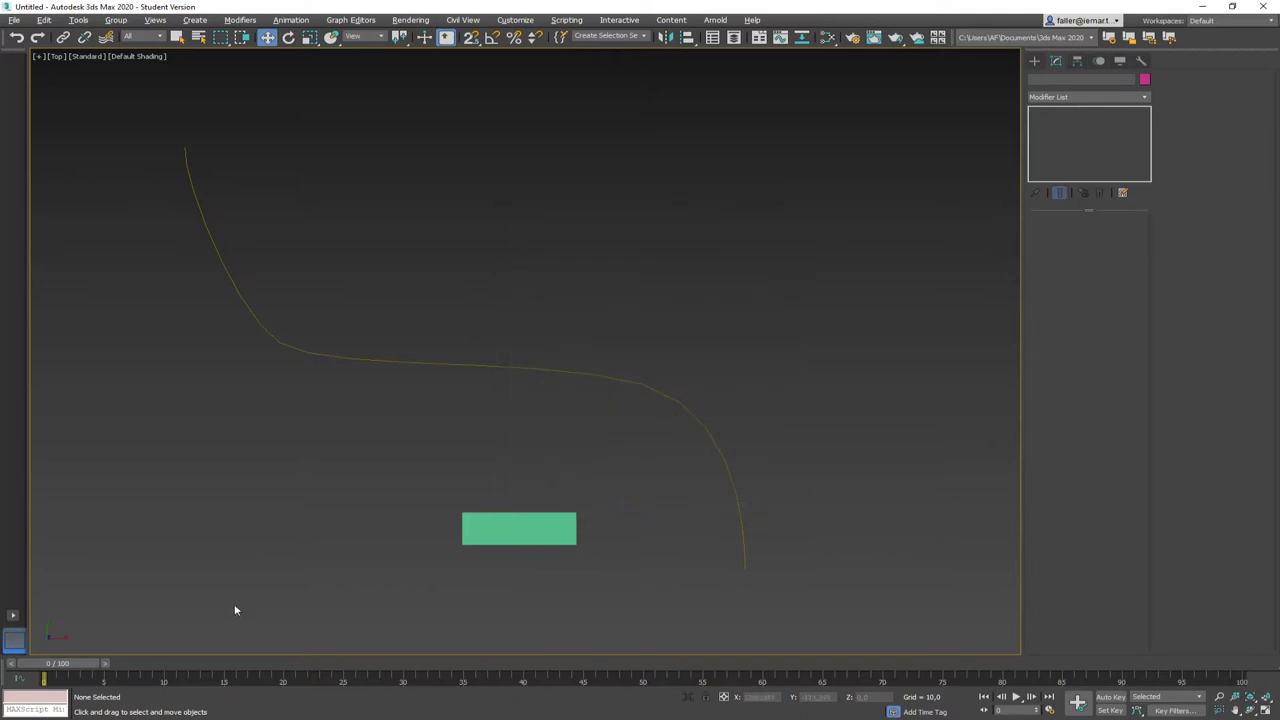
- Play the timeline briefly, stop it, and return the time slider to frame 0
left_click(1016, 697)
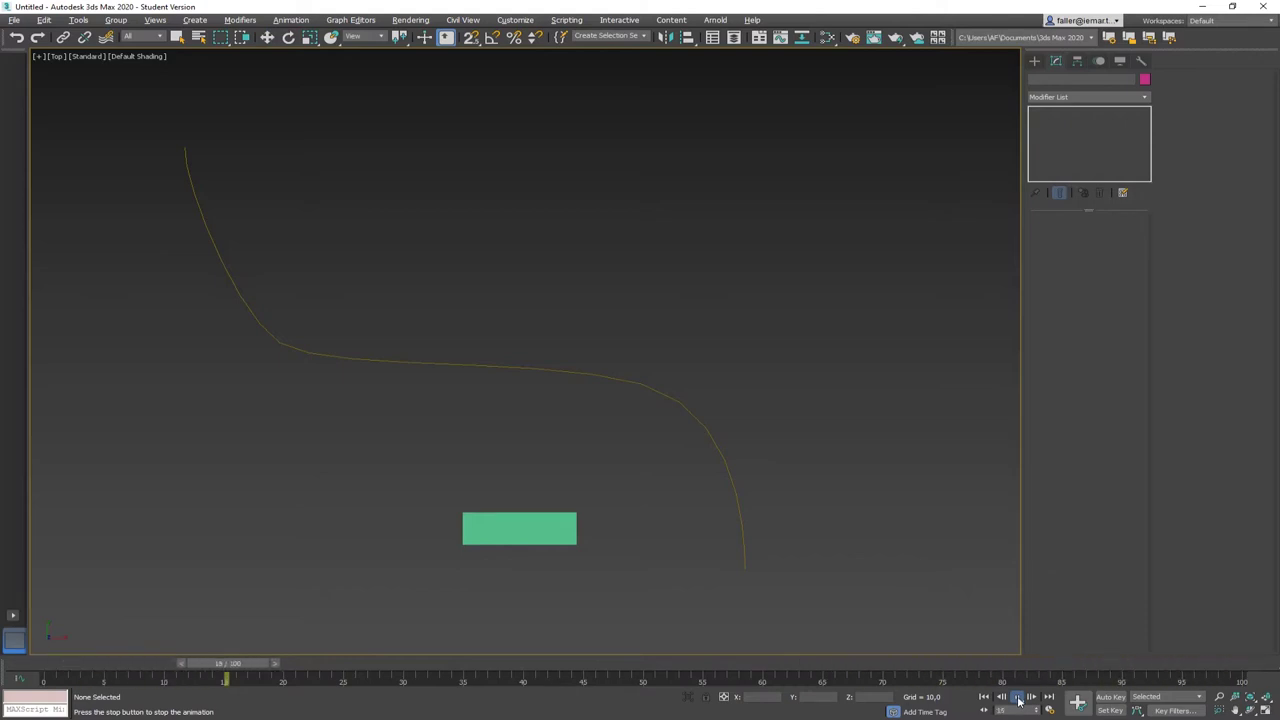
left_click(1017, 698)
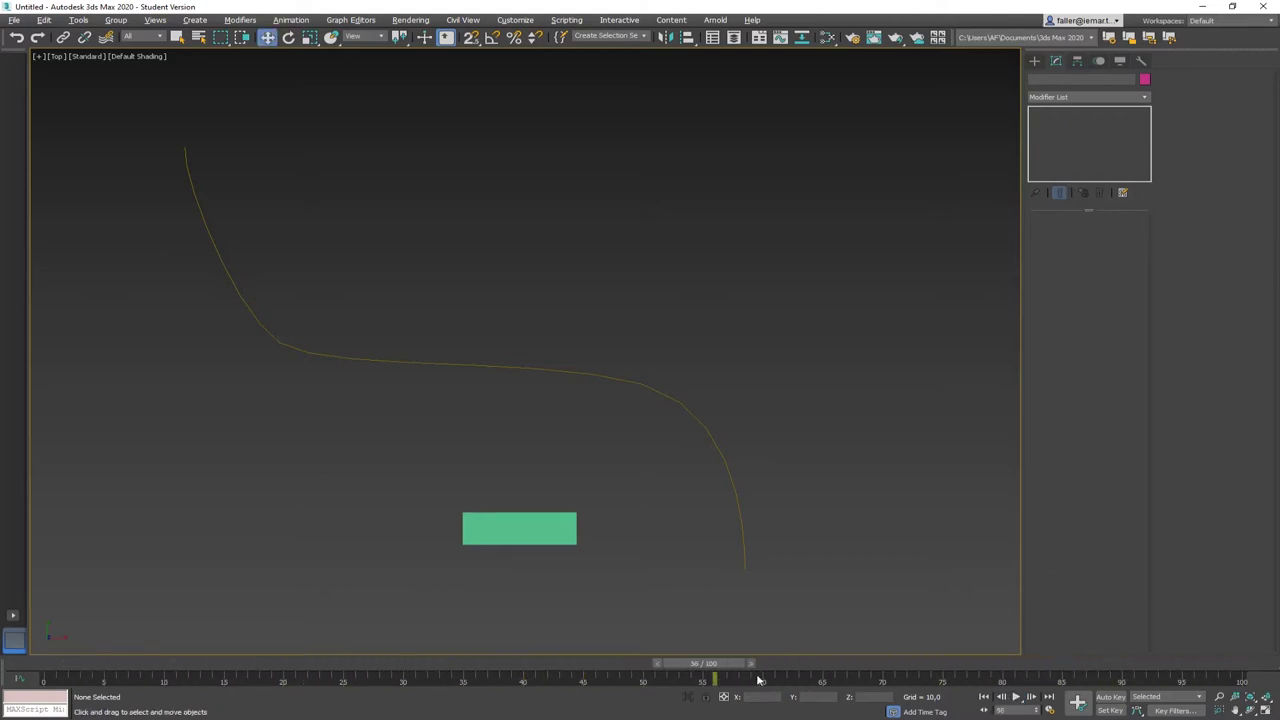
left_click_drag(737, 666, 95, 666)
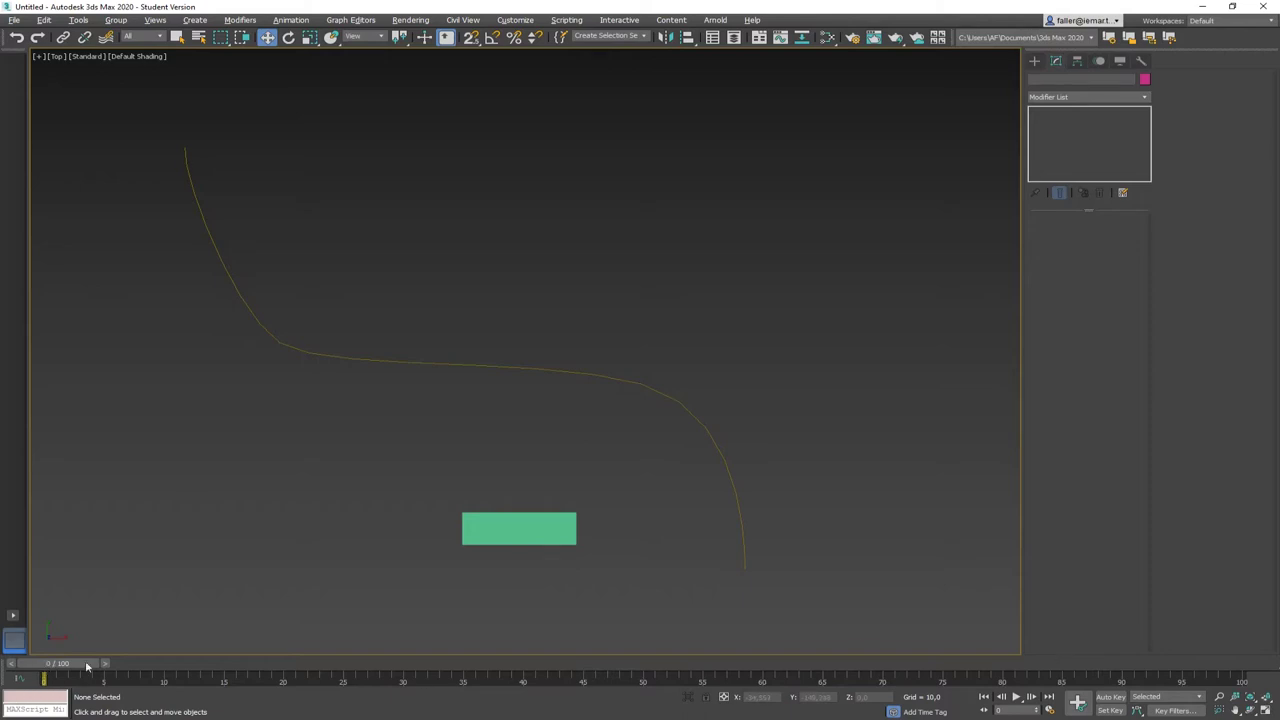
- Assign a Path Constraint to the box with the S-shaped line as its path
left_click(570, 528)
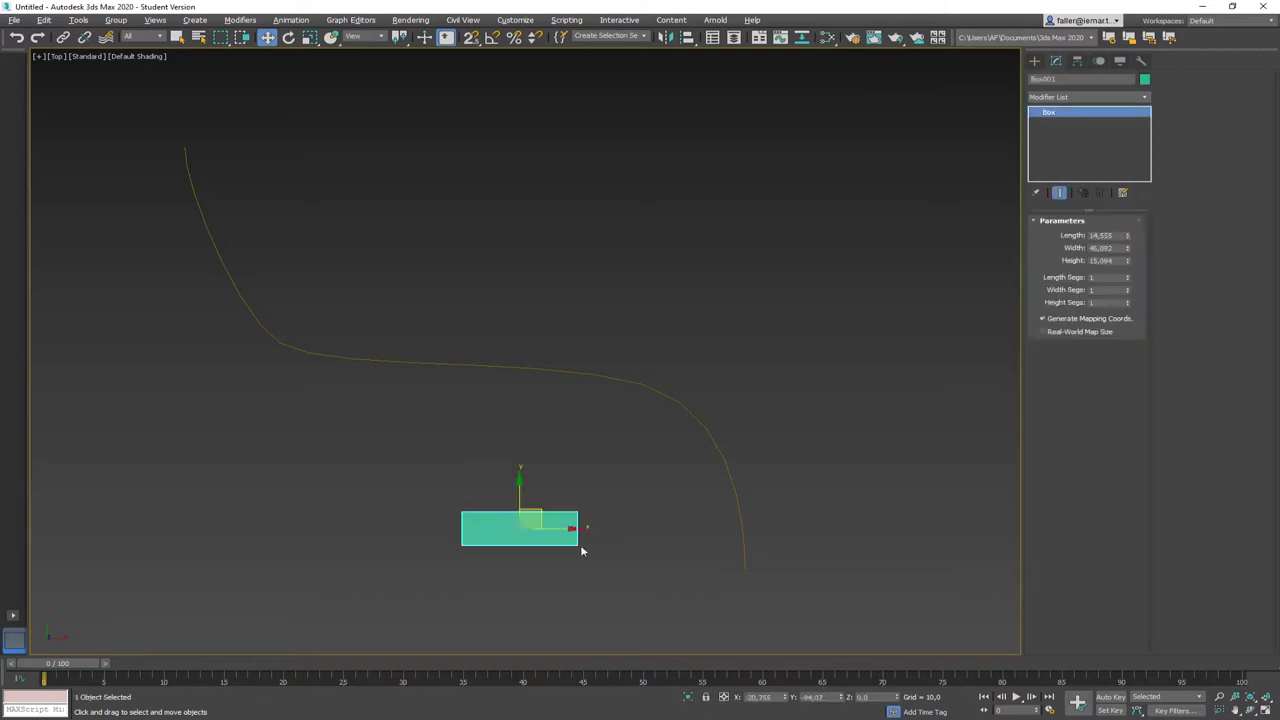
left_click(293, 21)
mouse_move(307, 90)
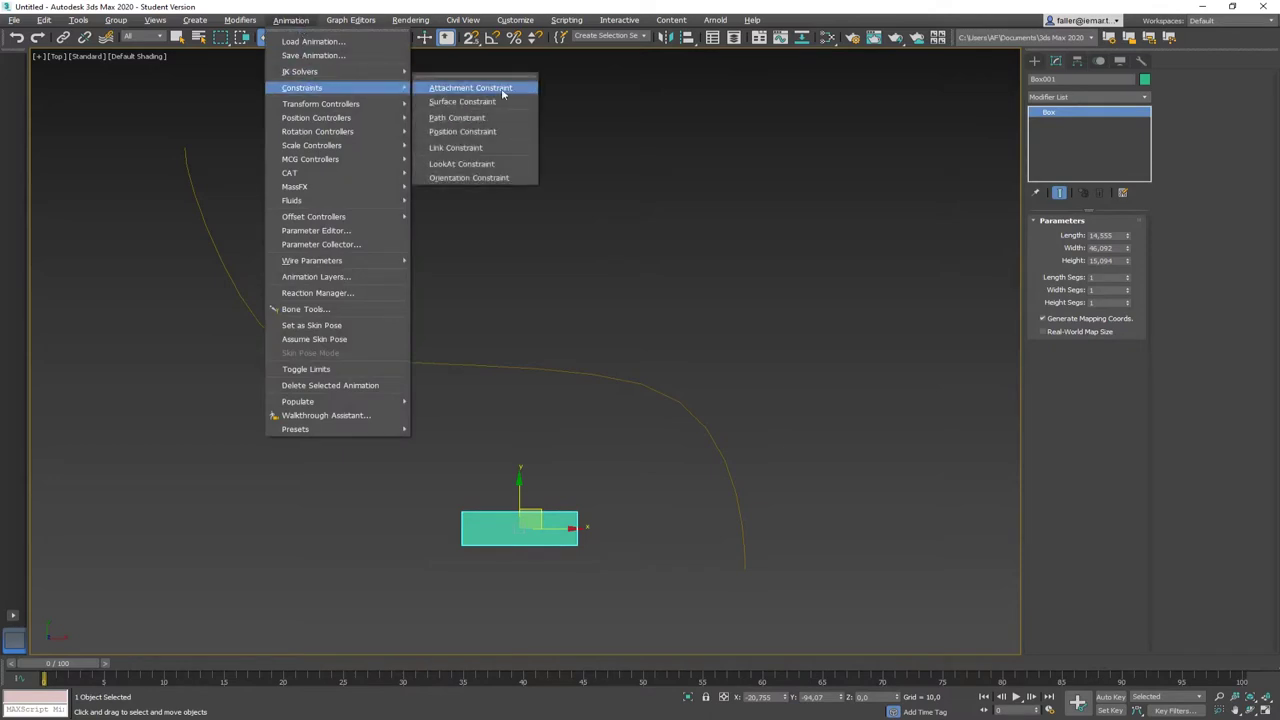
left_click(460, 121)
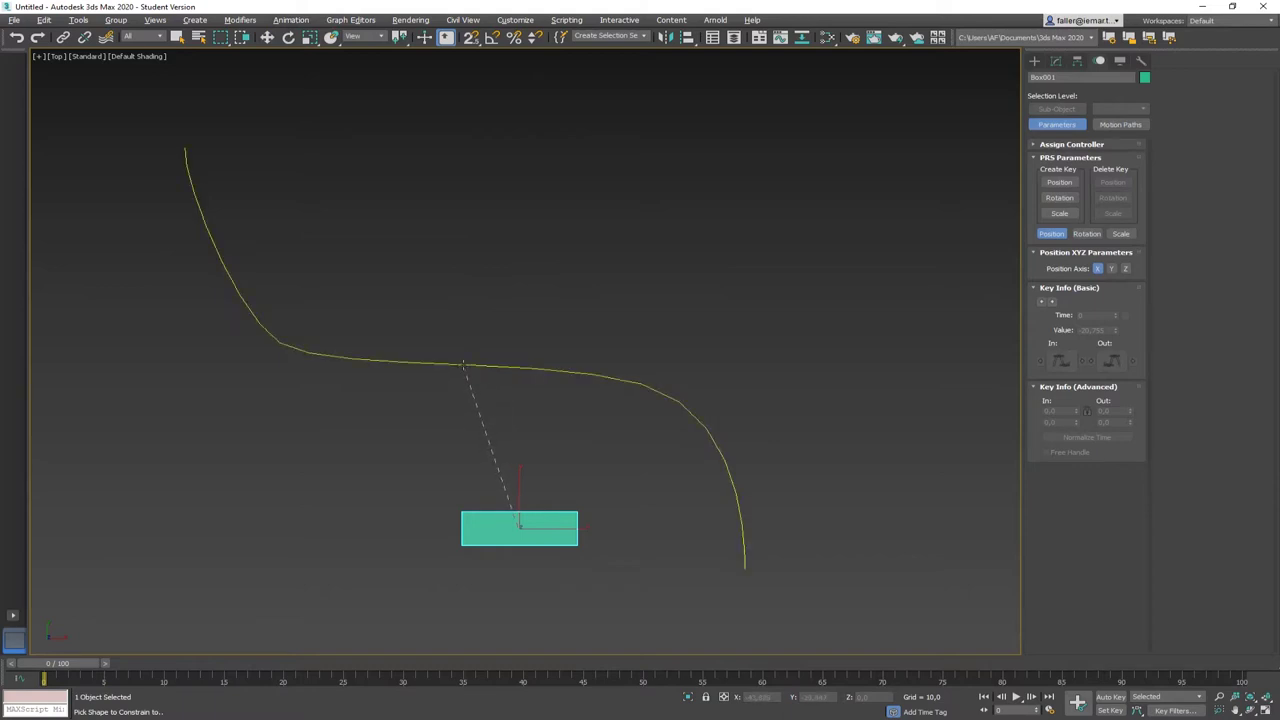
left_click(462, 365)
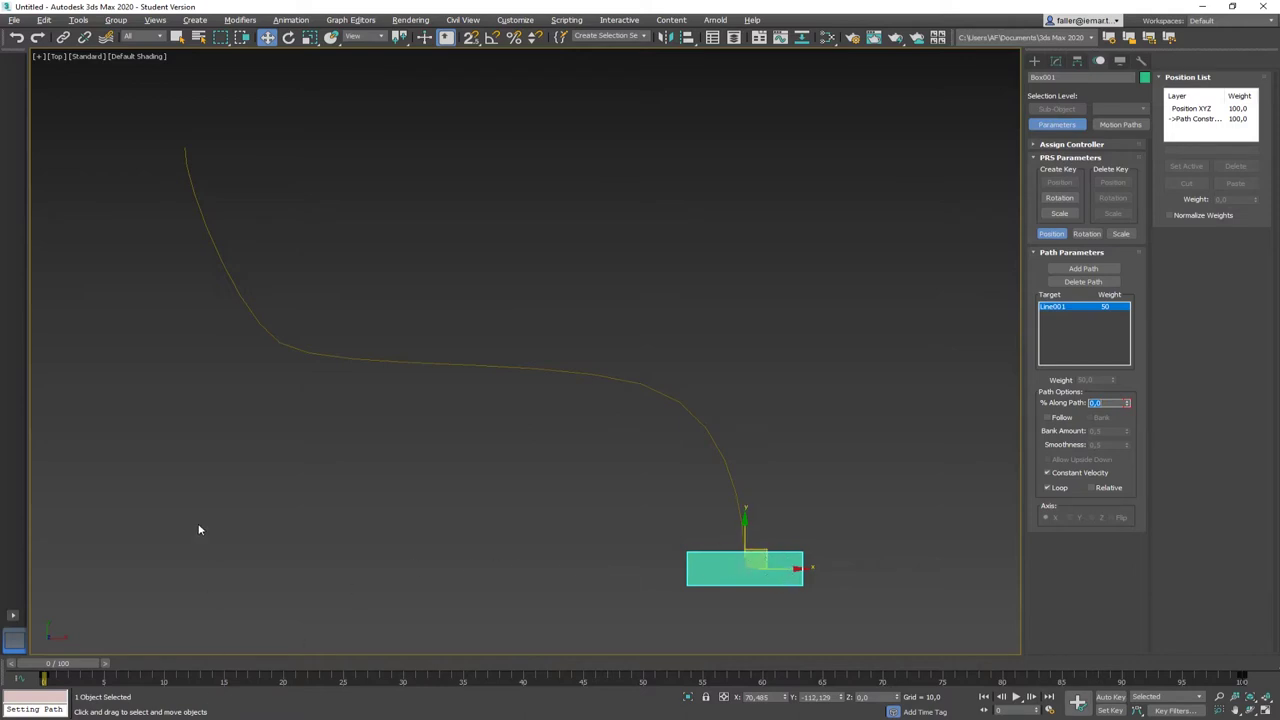
- Check the box at the path's start with the time slider at frame 0, and undo the path constraint
left_click(50, 666)
mouse_move(50, 666)
left_mouse_down()
mouse_move(1195, 664)
mouse_move(35, 677)
left_mouse_up()
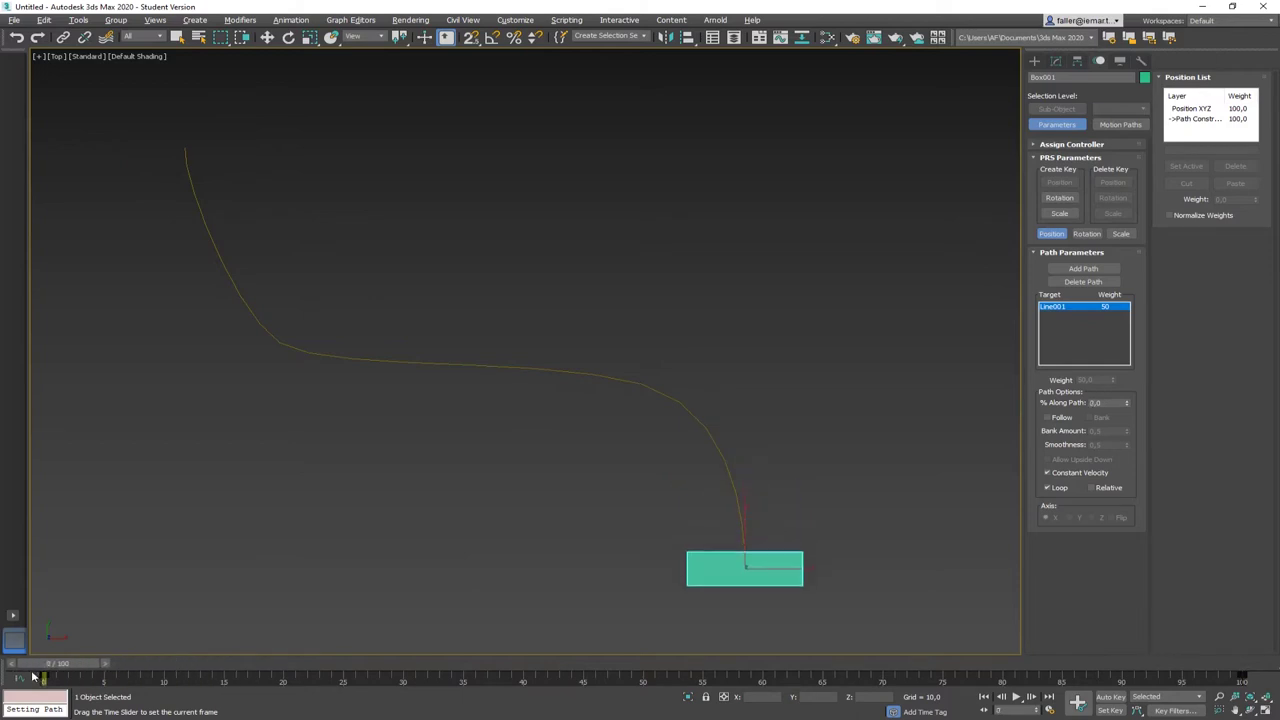
key("w")
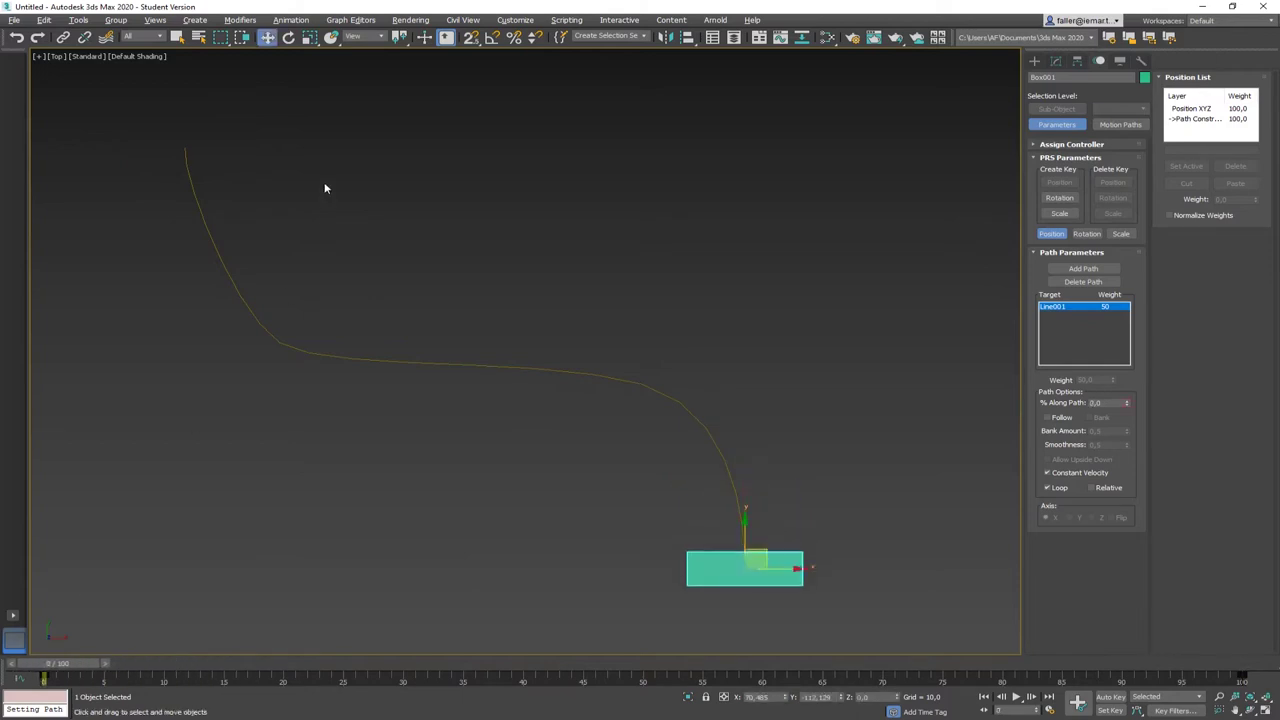
key("ctrl+z")
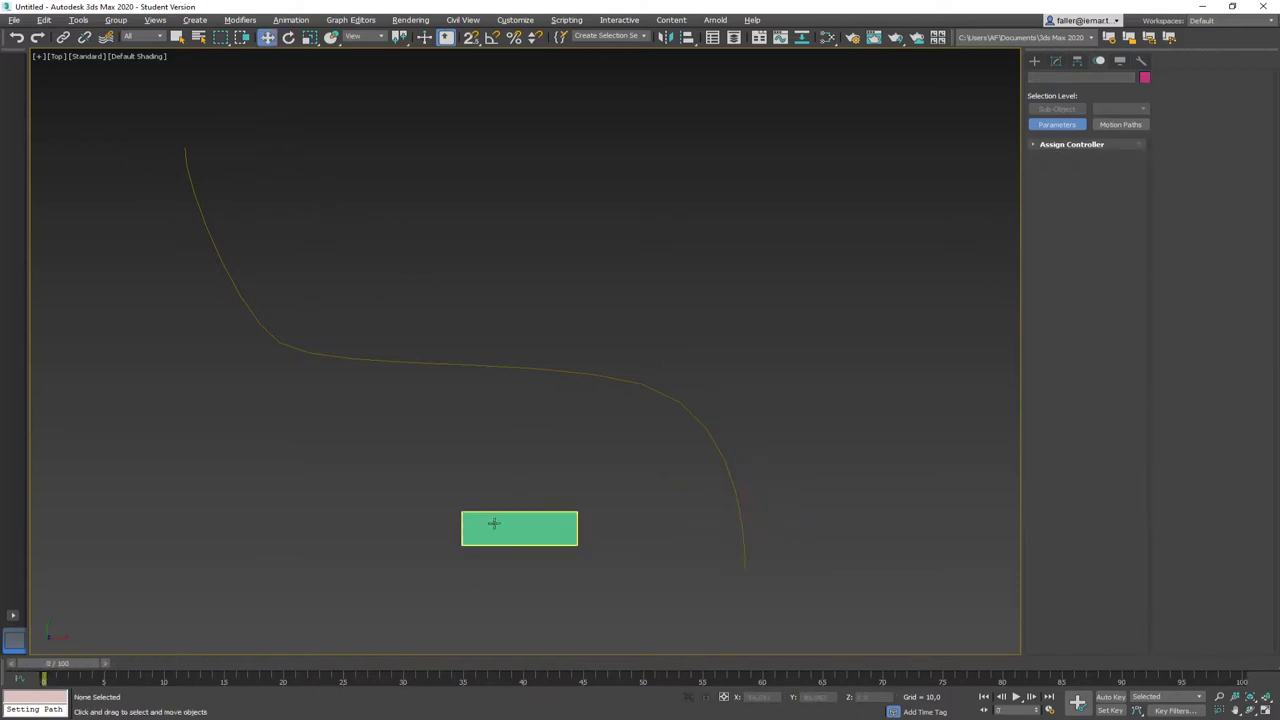
- Move the box away from the line's start to about X -97.8, Y -81.0
left_click(539, 527)
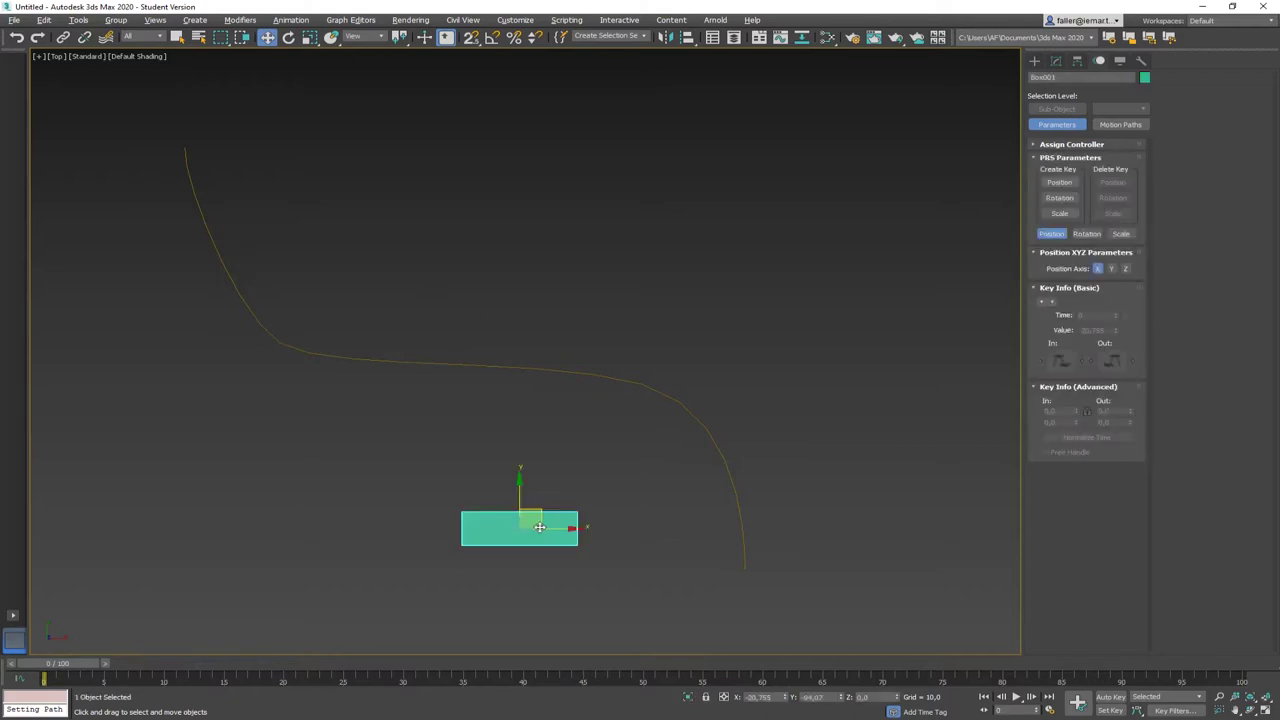
left_click_drag(539, 527, 348, 499)
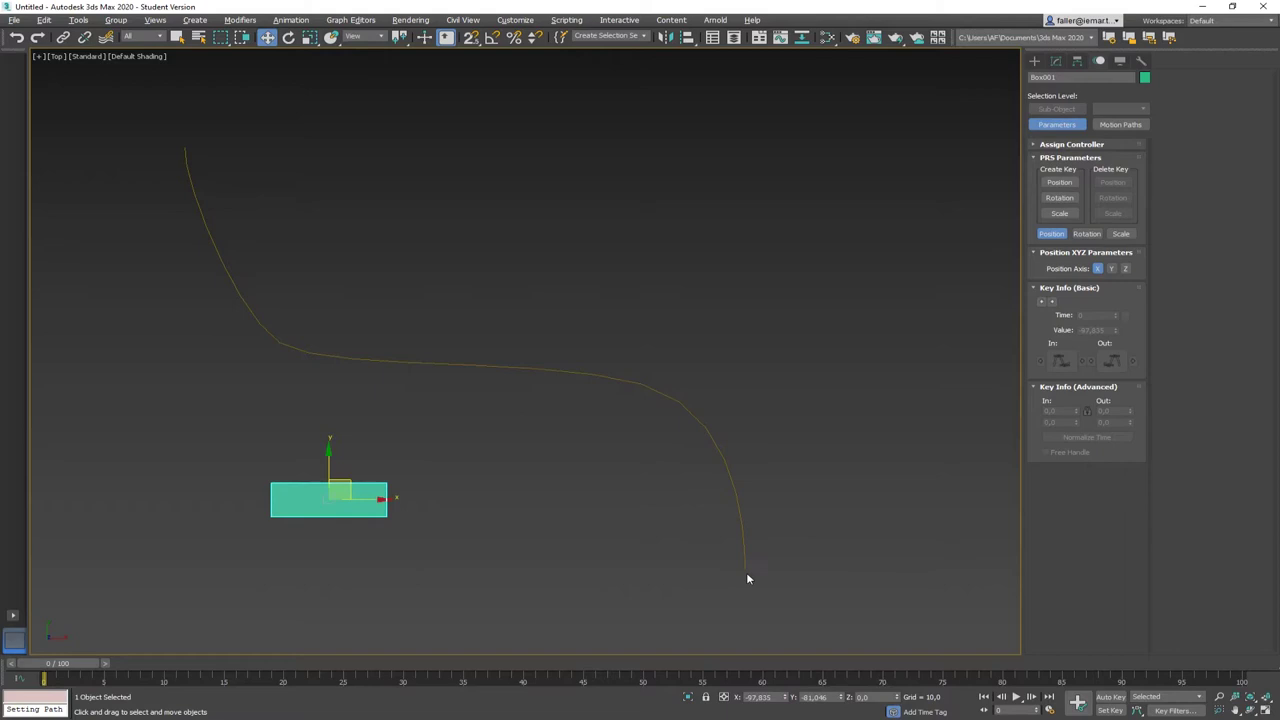
left_click(488, 583)
- Assign a Path Constraint position controller to the box, picking the S-shaped line as its path, and keep the timeline at frame 0
left_click(354, 506)
left_click(300, 22)
mouse_move(300, 88)
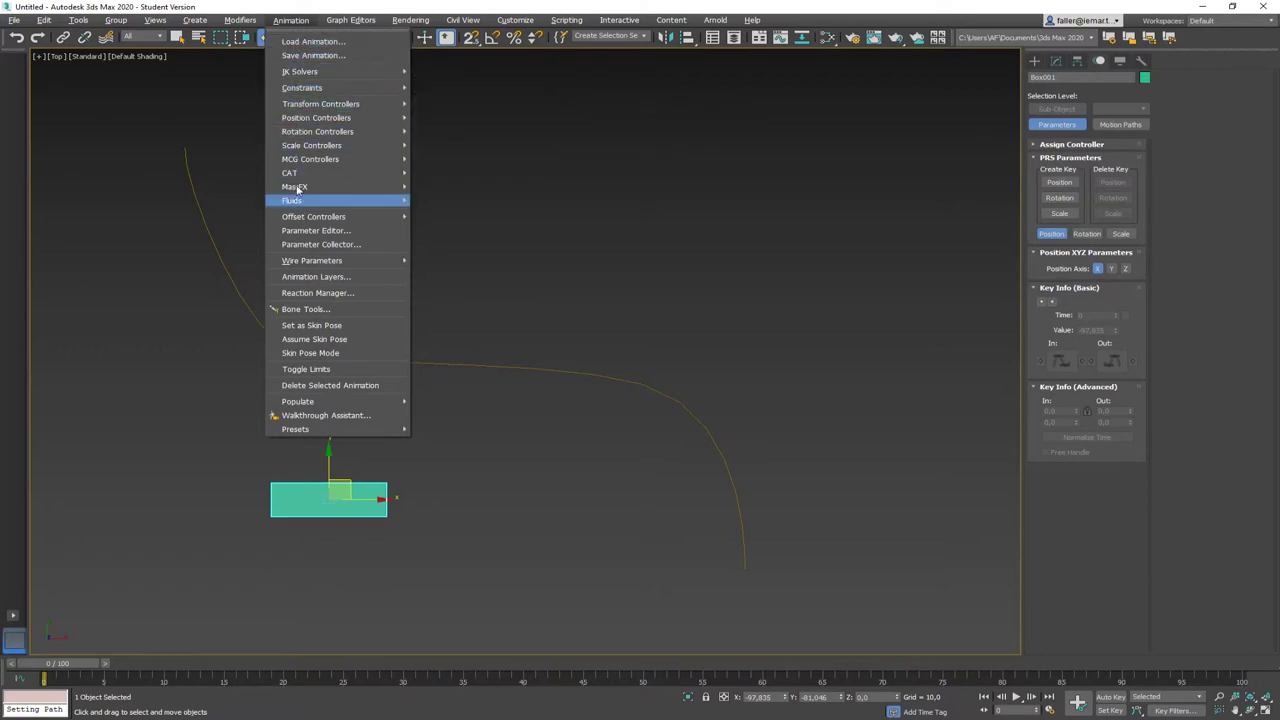
mouse_move(305, 119)
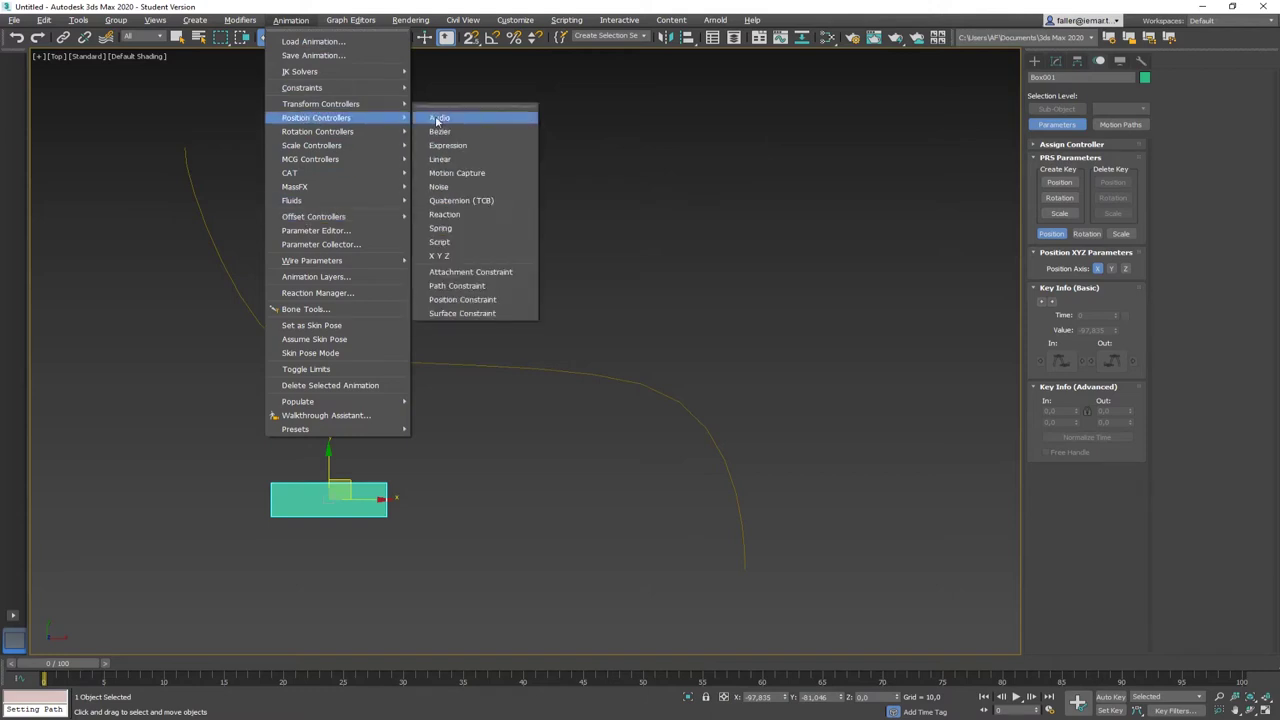
left_click(469, 287)
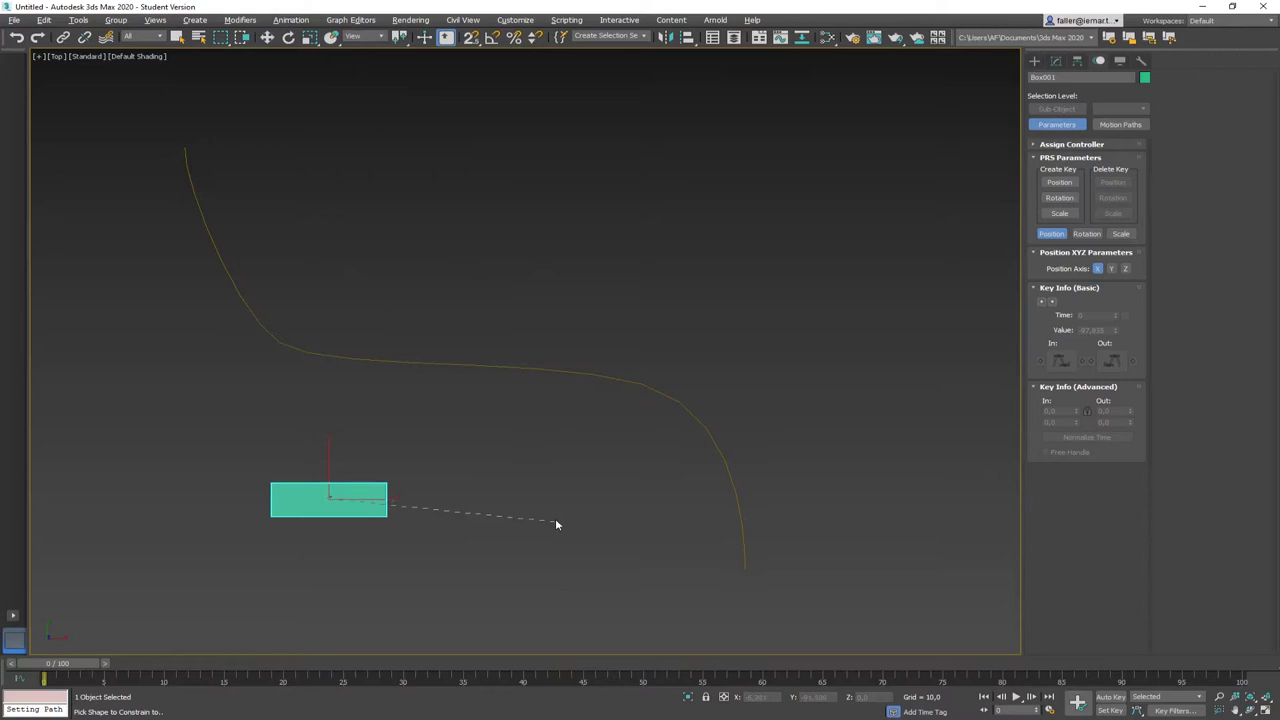
left_click(547, 371)
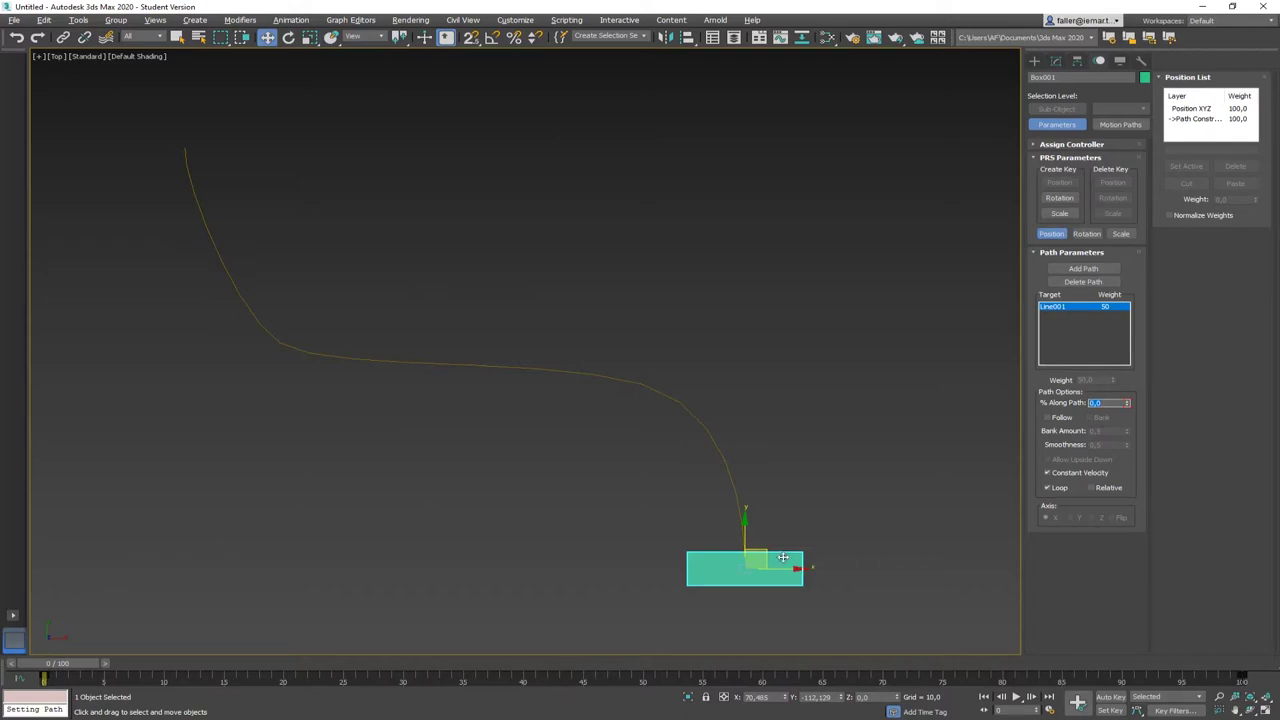
mouse_move(55, 670)
left_mouse_down()
mouse_move(1150, 680)
mouse_move(440, 680)
mouse_move(42, 663)
left_mouse_up()
key("w")
- Reselect the box and inspect the entries under its Position List in the controller hierarchy
left_click(817, 306)
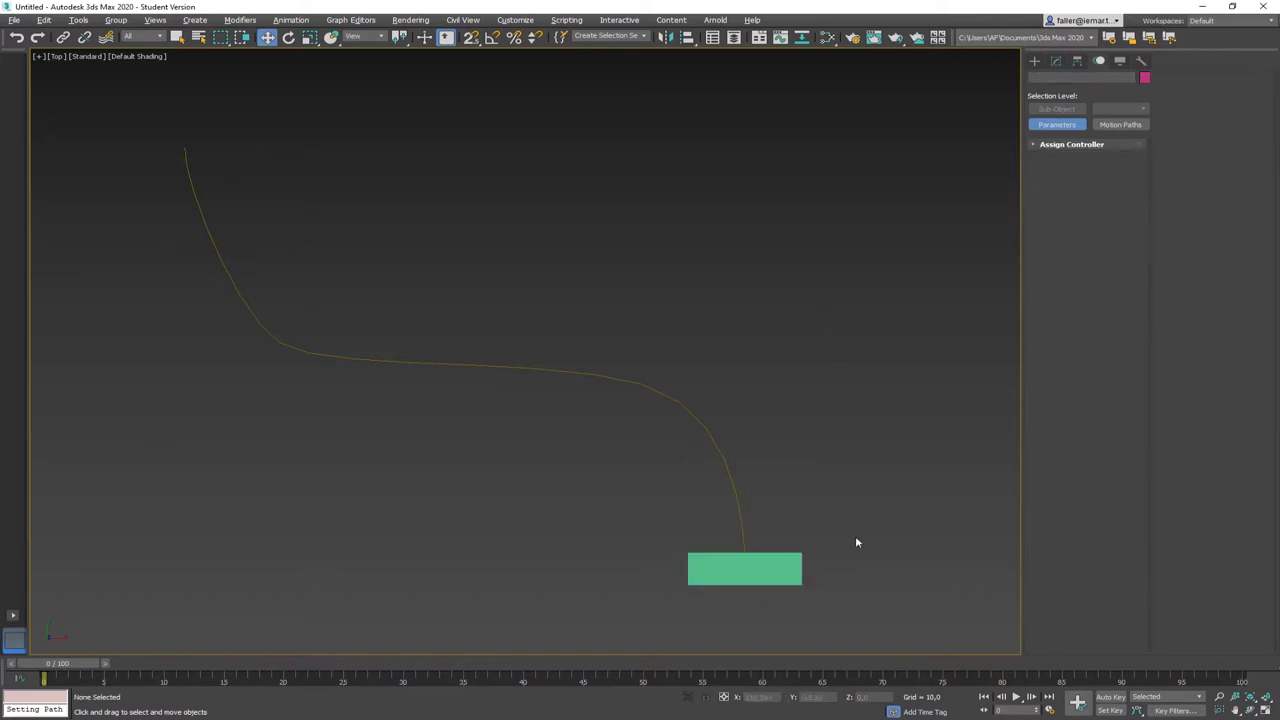
left_click(778, 560)
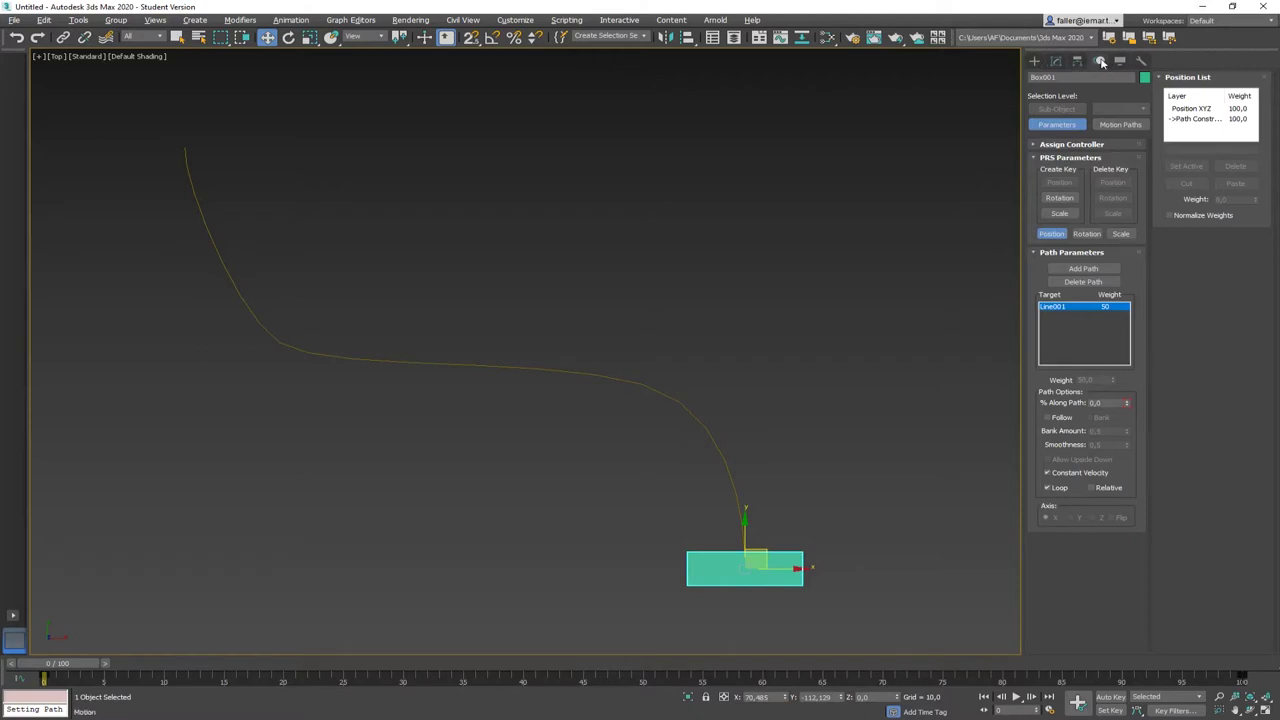
left_click(1036, 145)
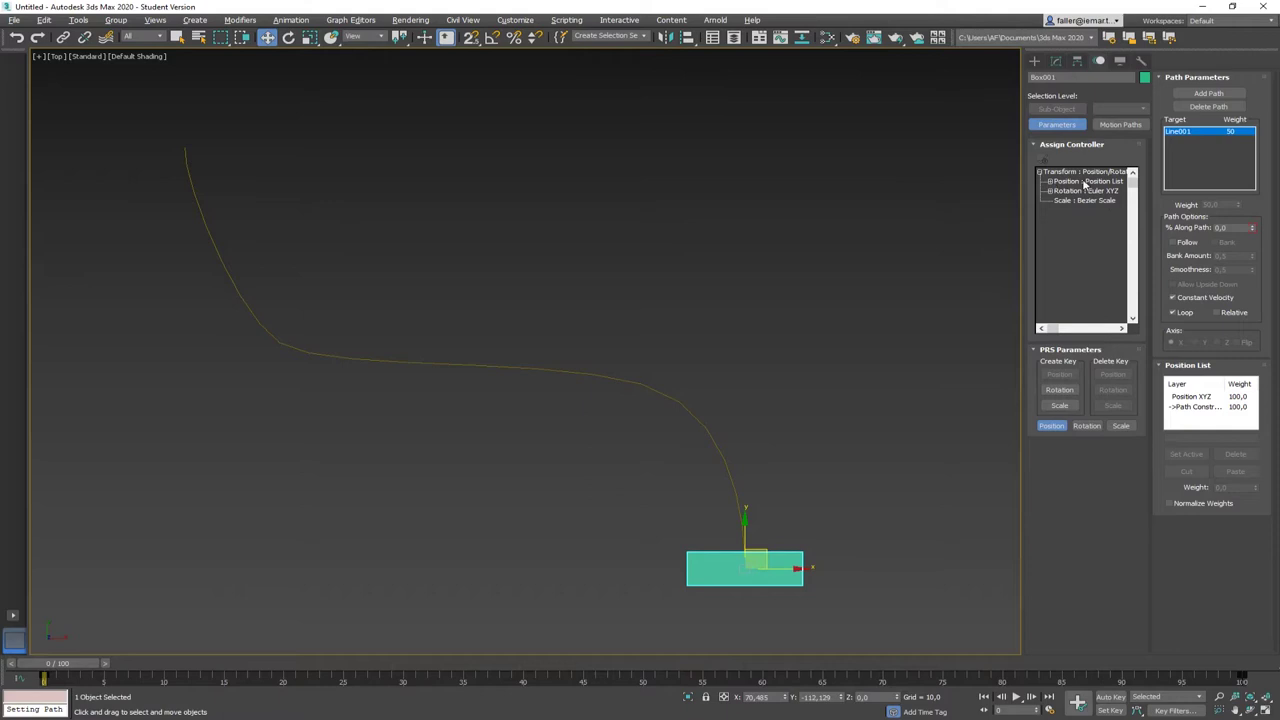
left_click(1050, 181)
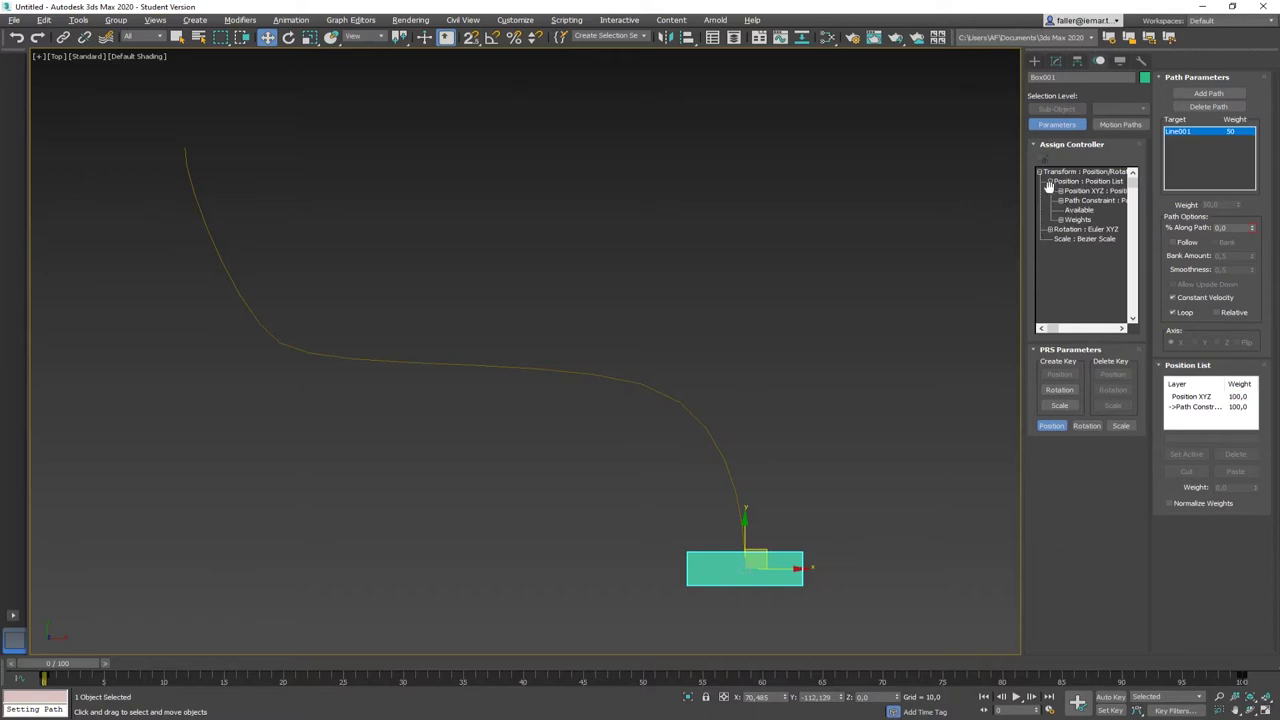
left_click(1049, 182)
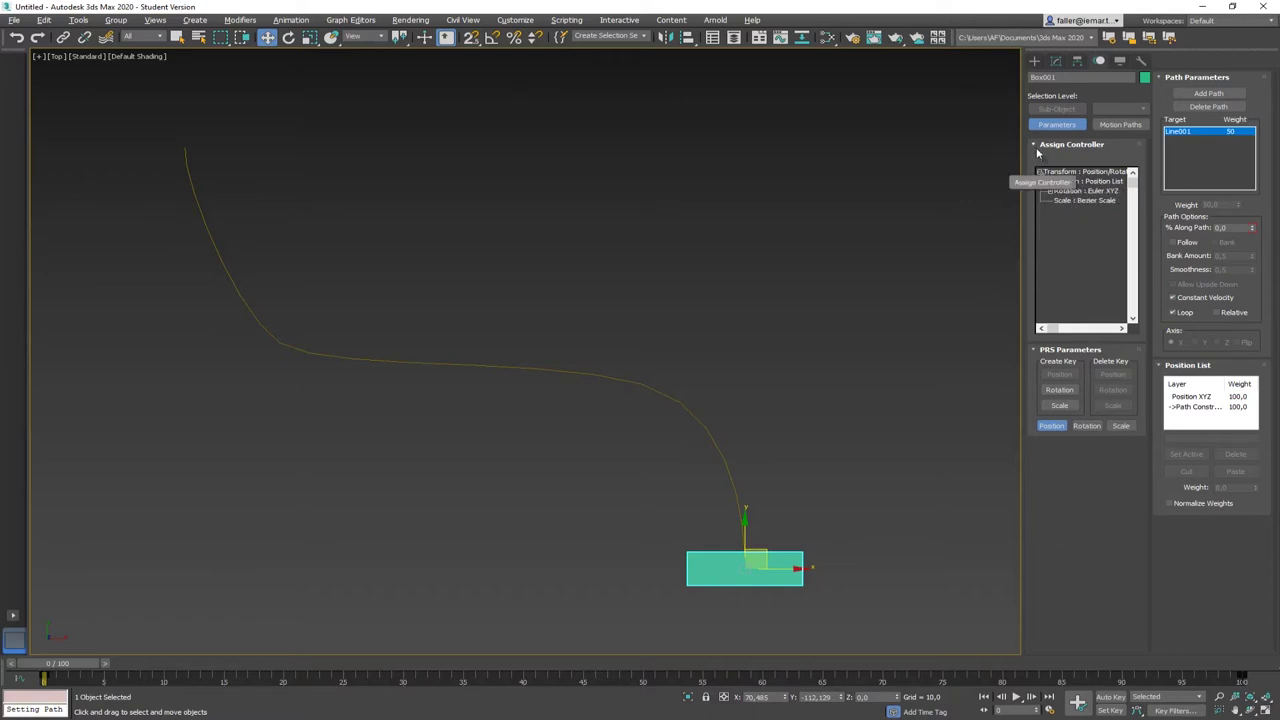
left_click(1037, 146)
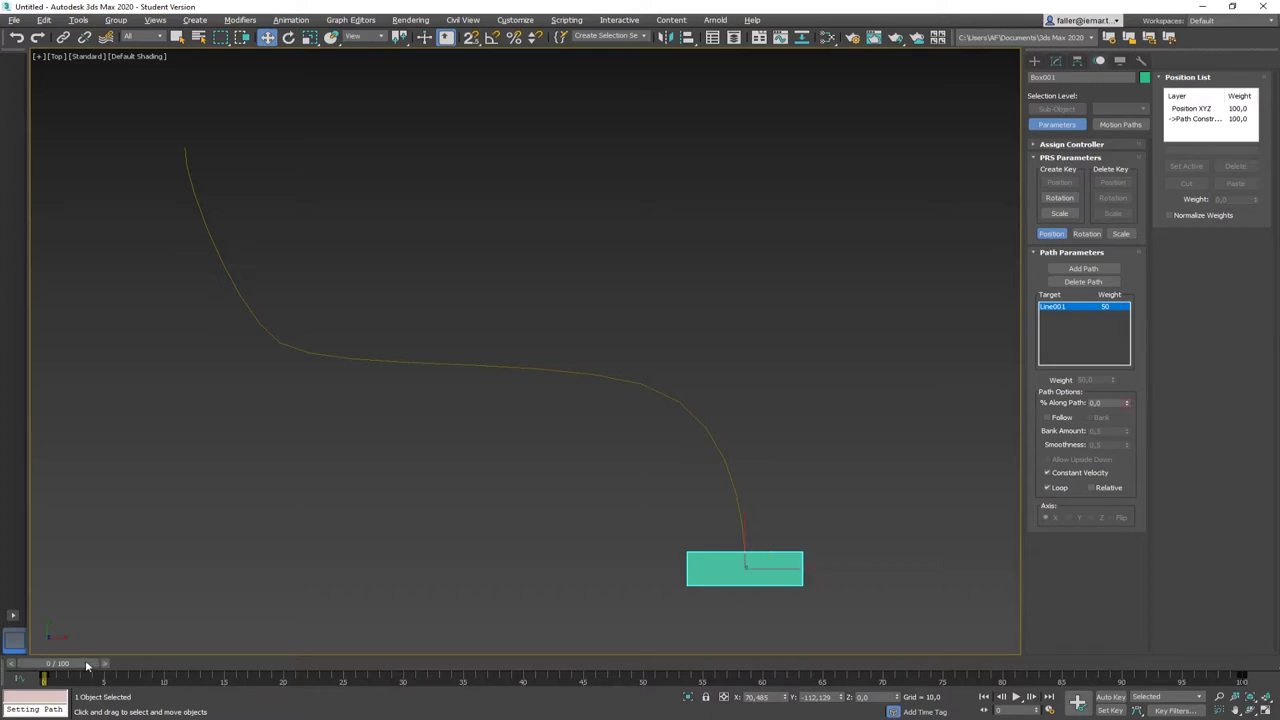
- Scrub the timeline to frames 1 and 100 to check the % Along Path value, ending at frame 9
left_click_drag(93, 663, 105, 663)
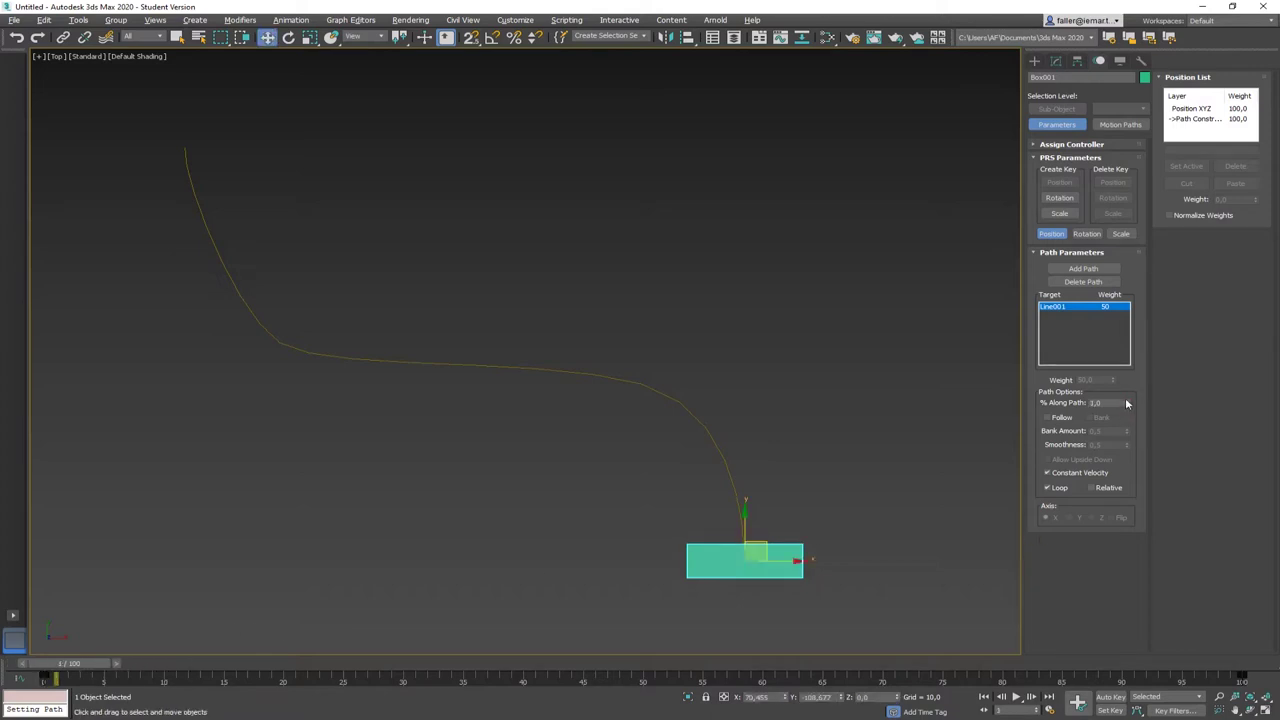
left_click_drag(85, 660, 1243, 661)
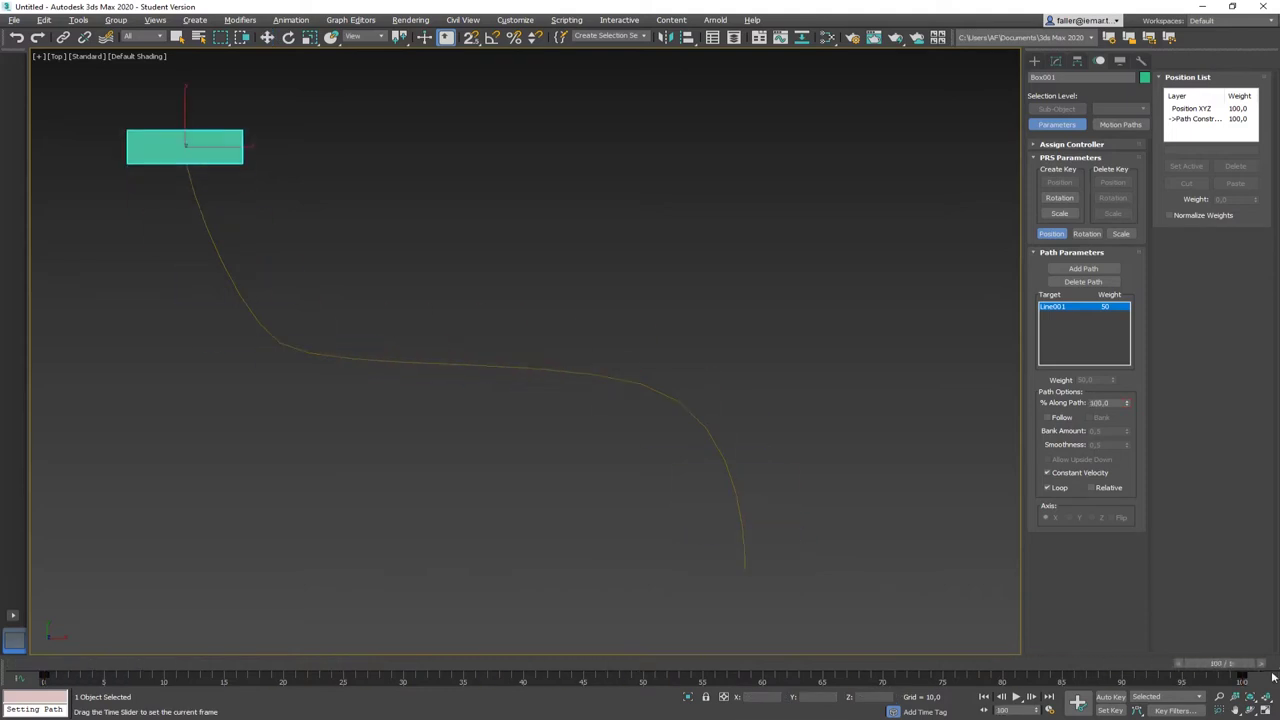
key("w")
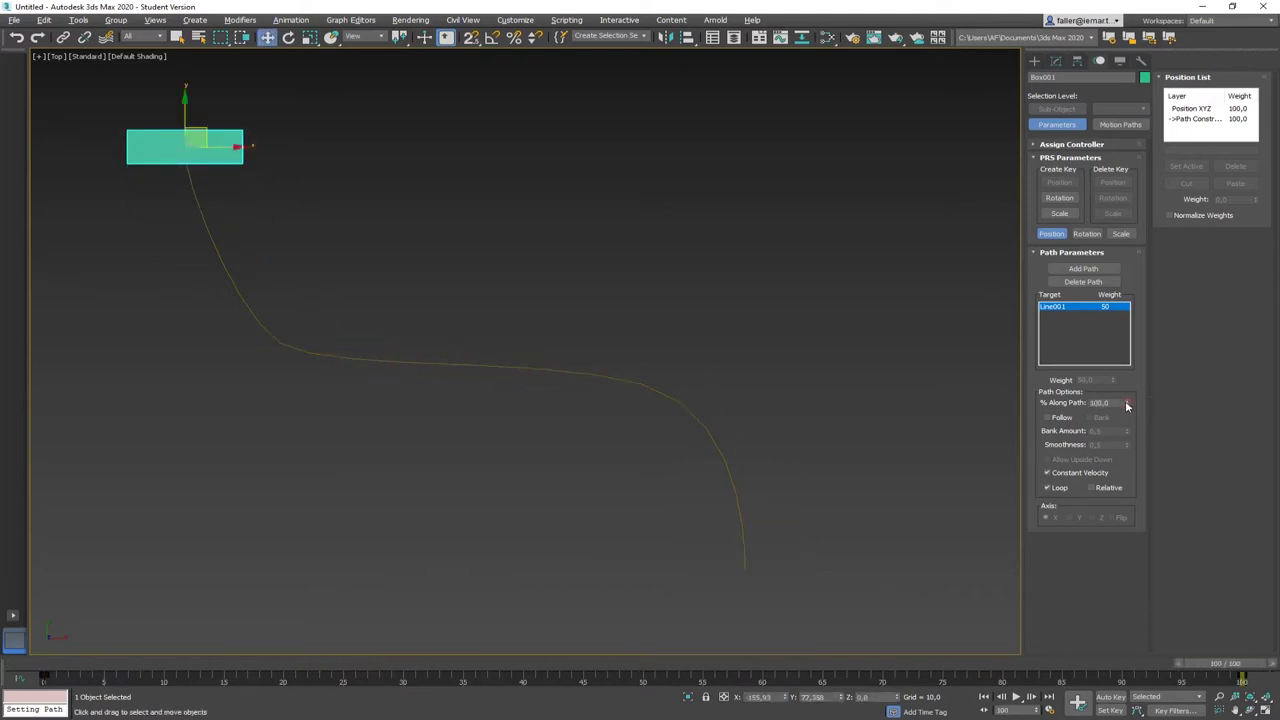
left_click_drag(1216, 664, 163, 677)
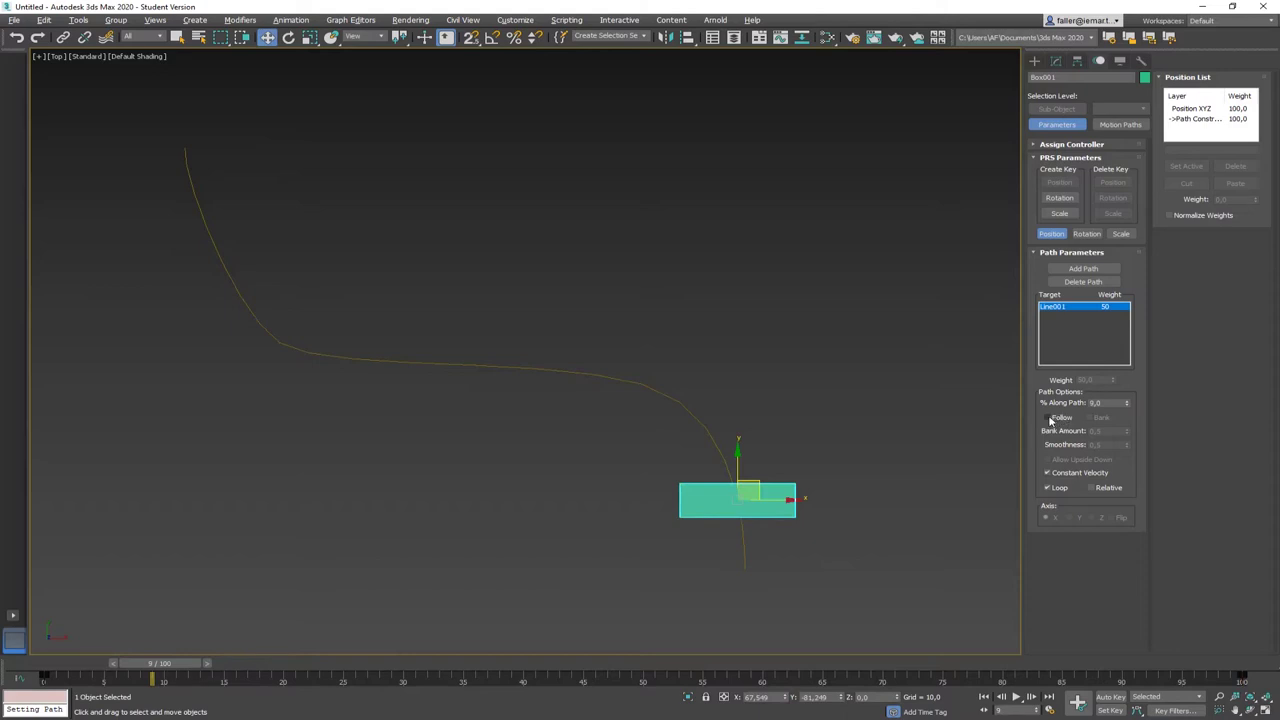
- Enable Follow in the path options and scrub to frame 22 to check how the box turns along the line
left_click(1048, 418)
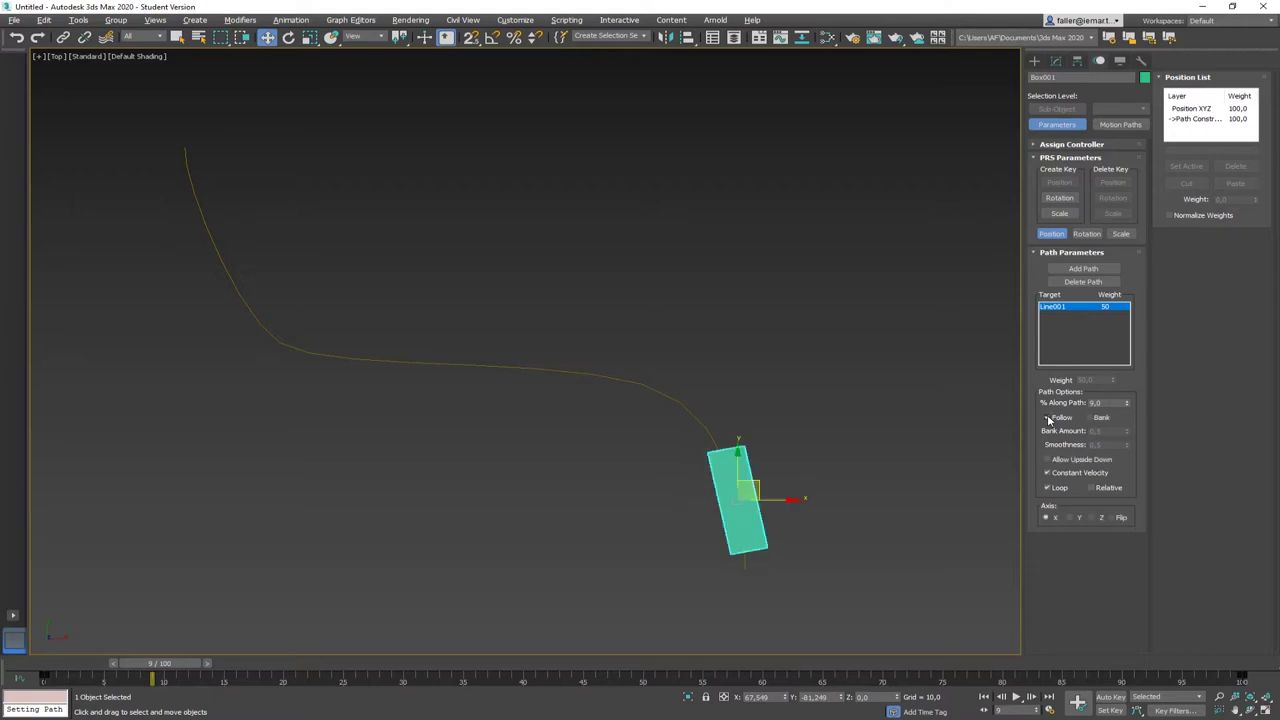
left_click_drag(185, 665, 337, 657)
left_click_drag(306, 657, 338, 665)
key("w")
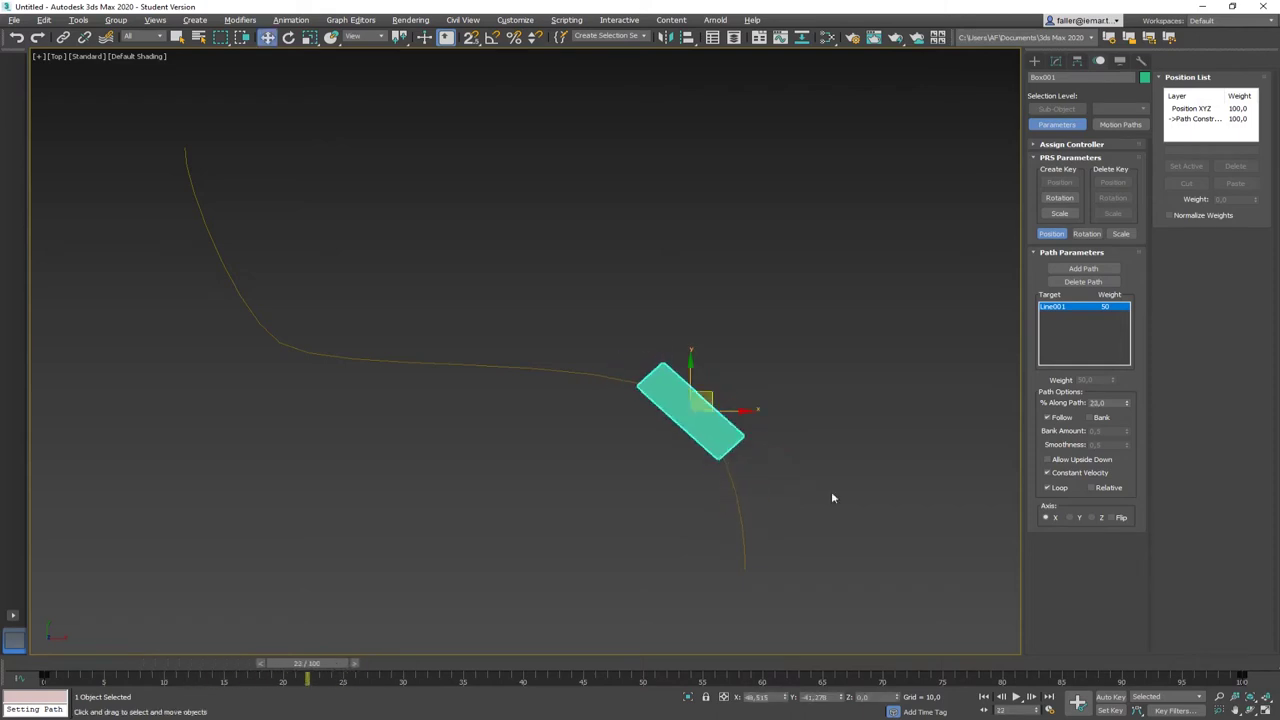
- Switch Follow off and on again to compare the box's orientation at frame 22
left_click(1047, 417)
left_click(708, 413)
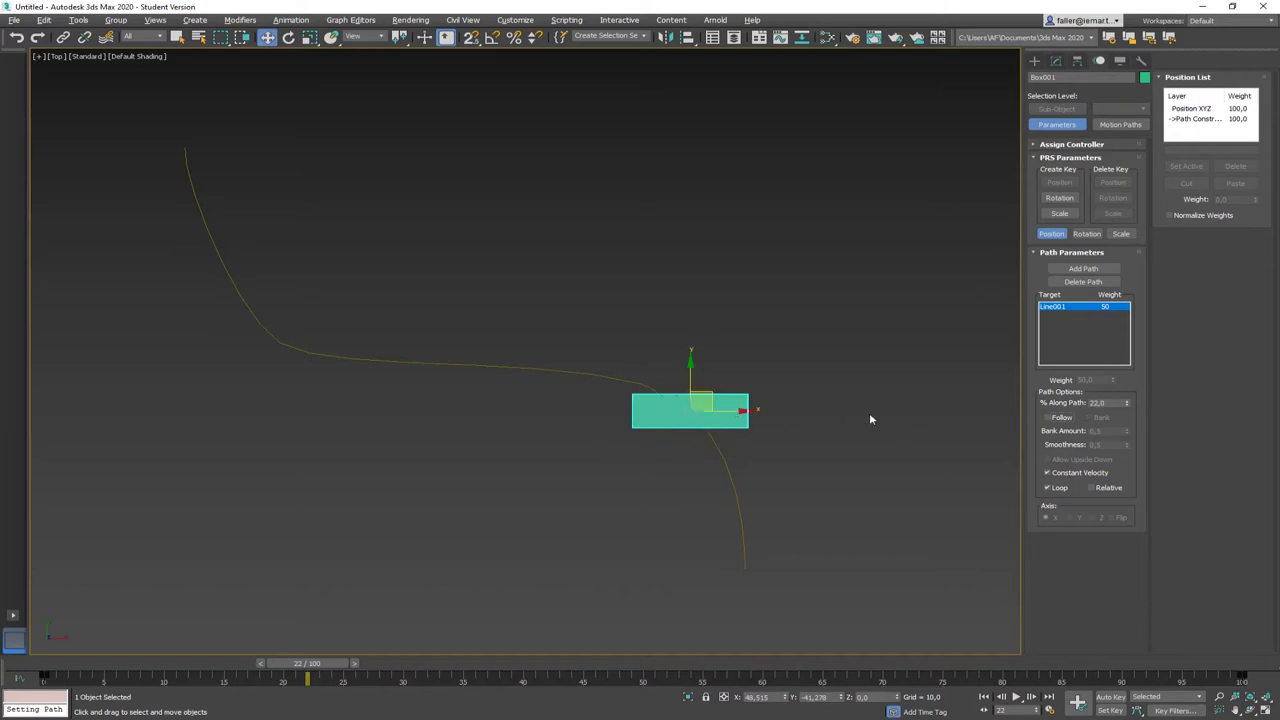
left_click(1047, 417)
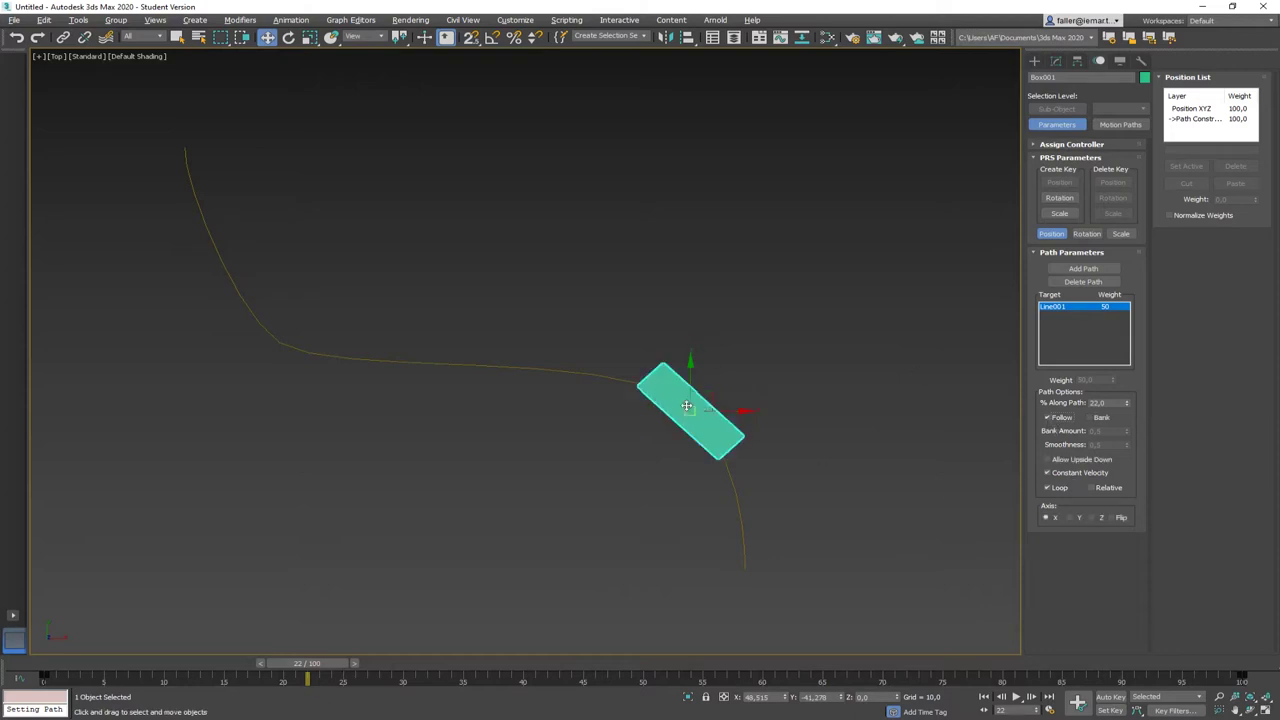
- Try the Y axis as the box's follow axis, scrub to frame 19, and set the axis back to X
left_click(1072, 518)
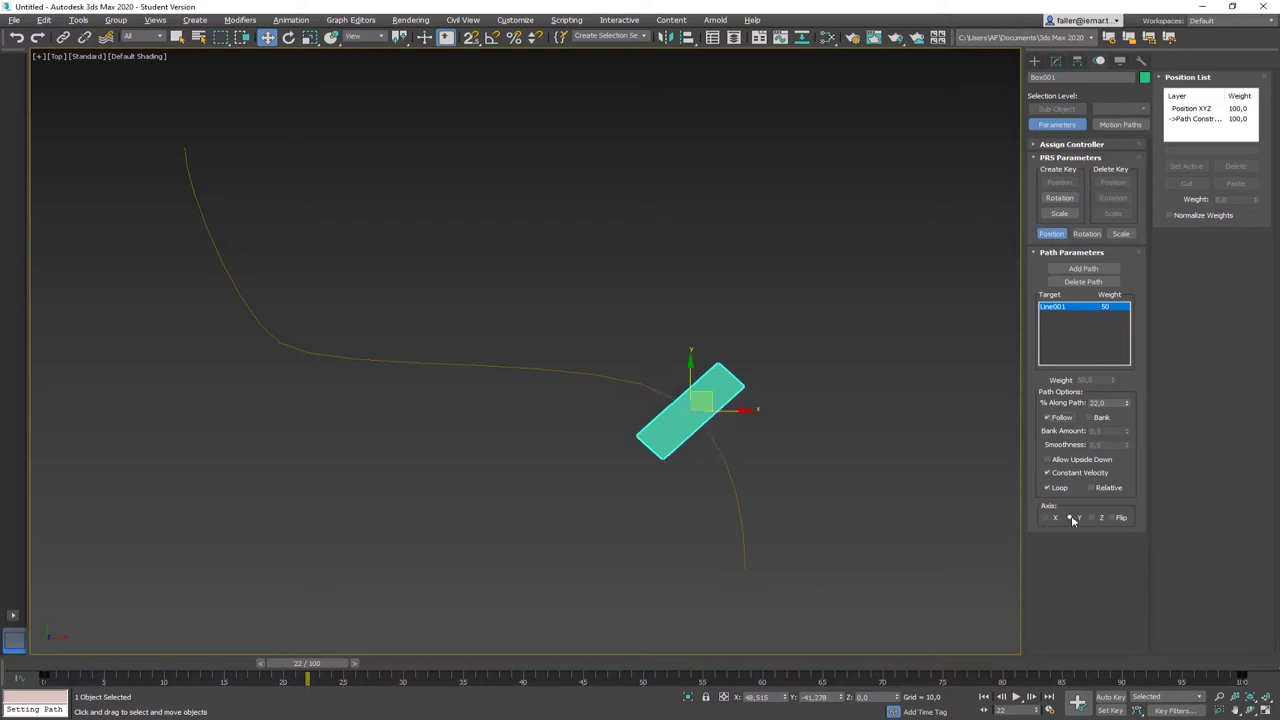
left_click_drag(321, 666, 293, 666)
key("w")
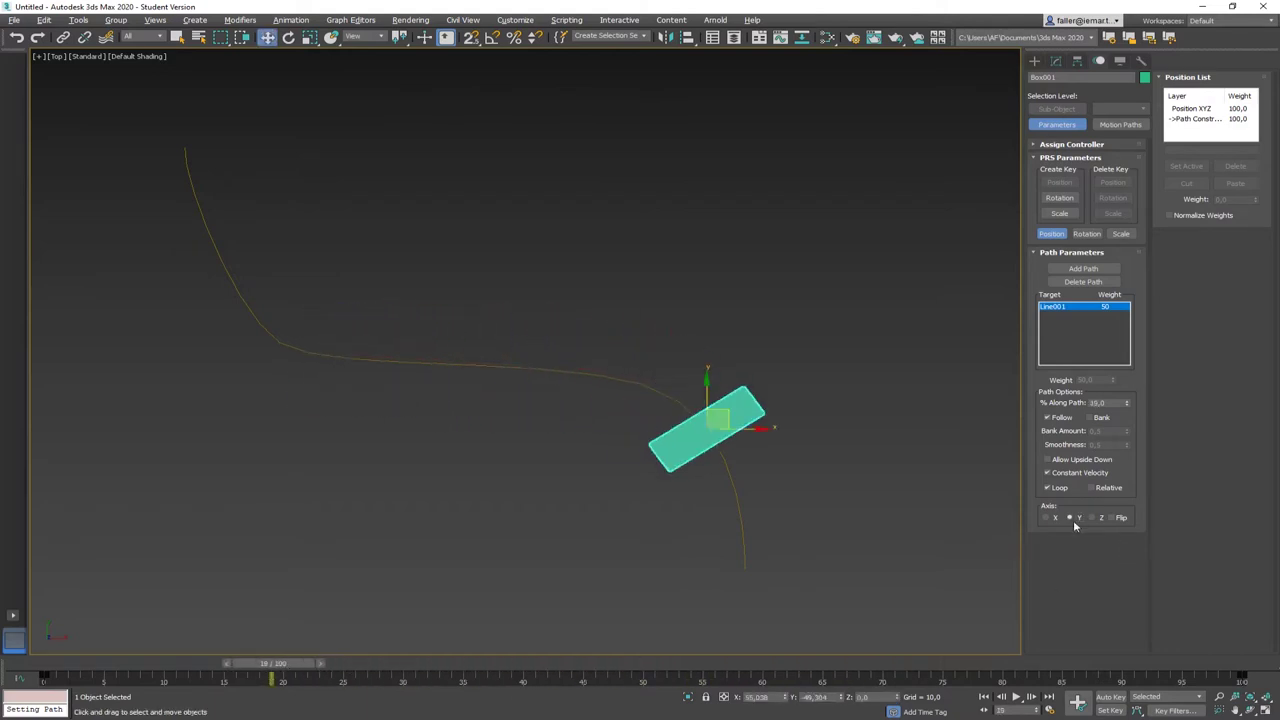
left_click(1047, 518)
key("period")
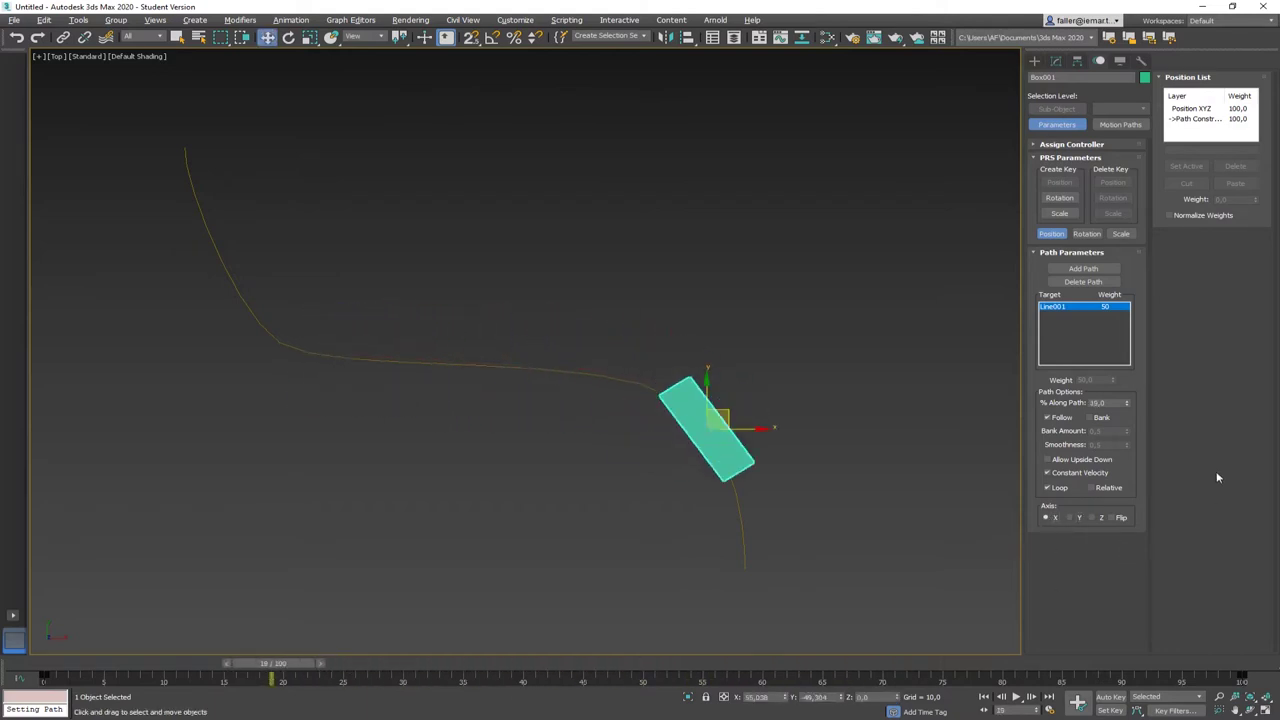
- Enable Bank alongside Follow and inspect the box's tilt from an orbited view while scrubbing to frame 10
left_click(1048, 418)
left_click(1093, 418)
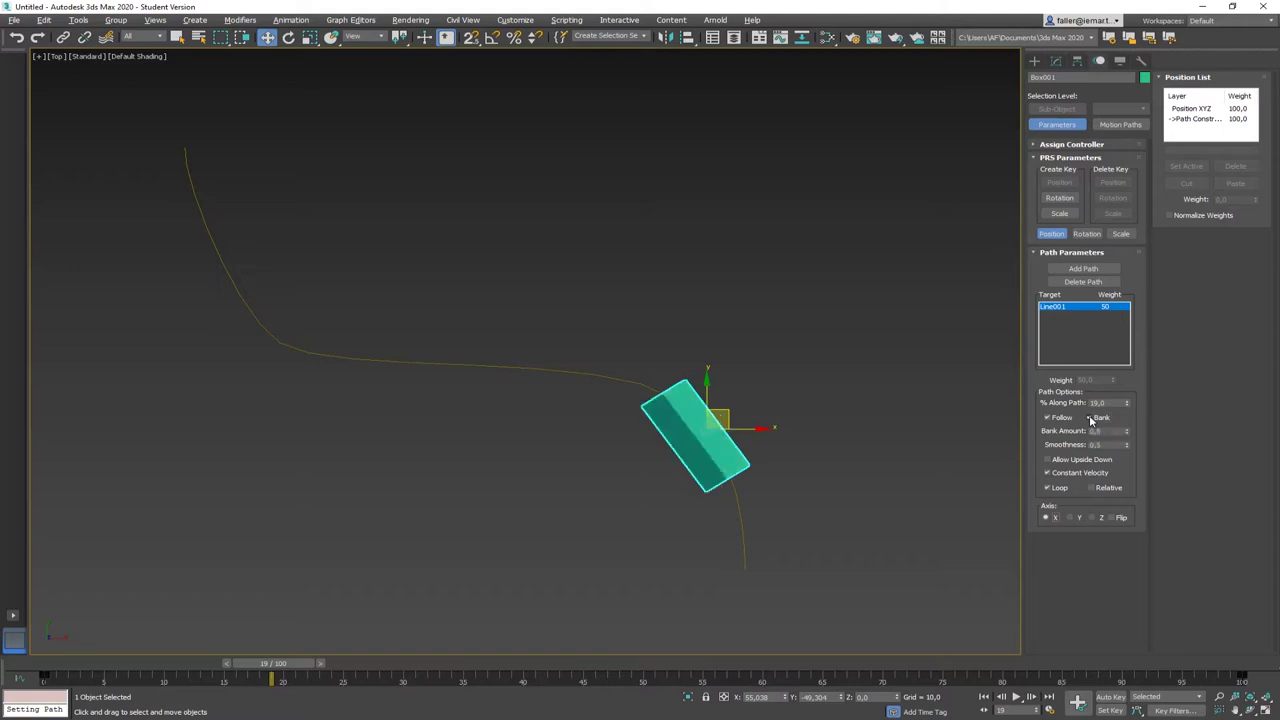
middle_click_drag(697, 422, 674, 317, "alt")
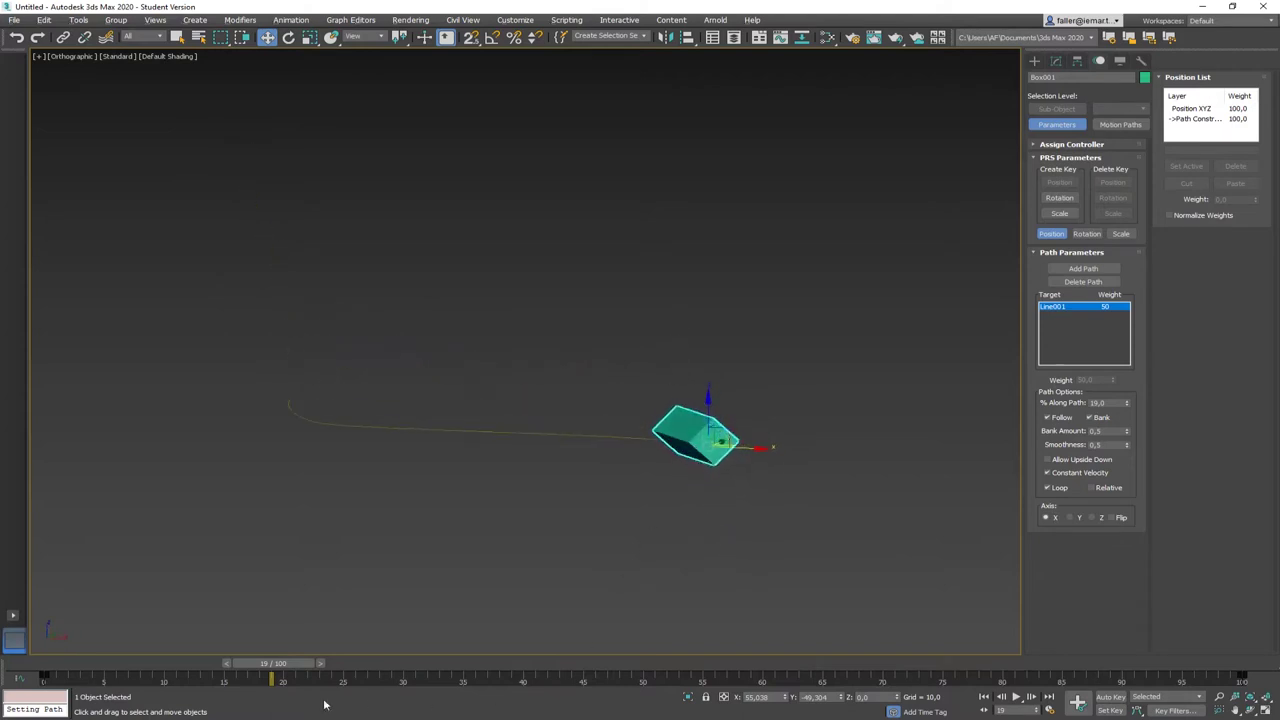
left_click_drag(304, 670, 205, 650)
key("w")
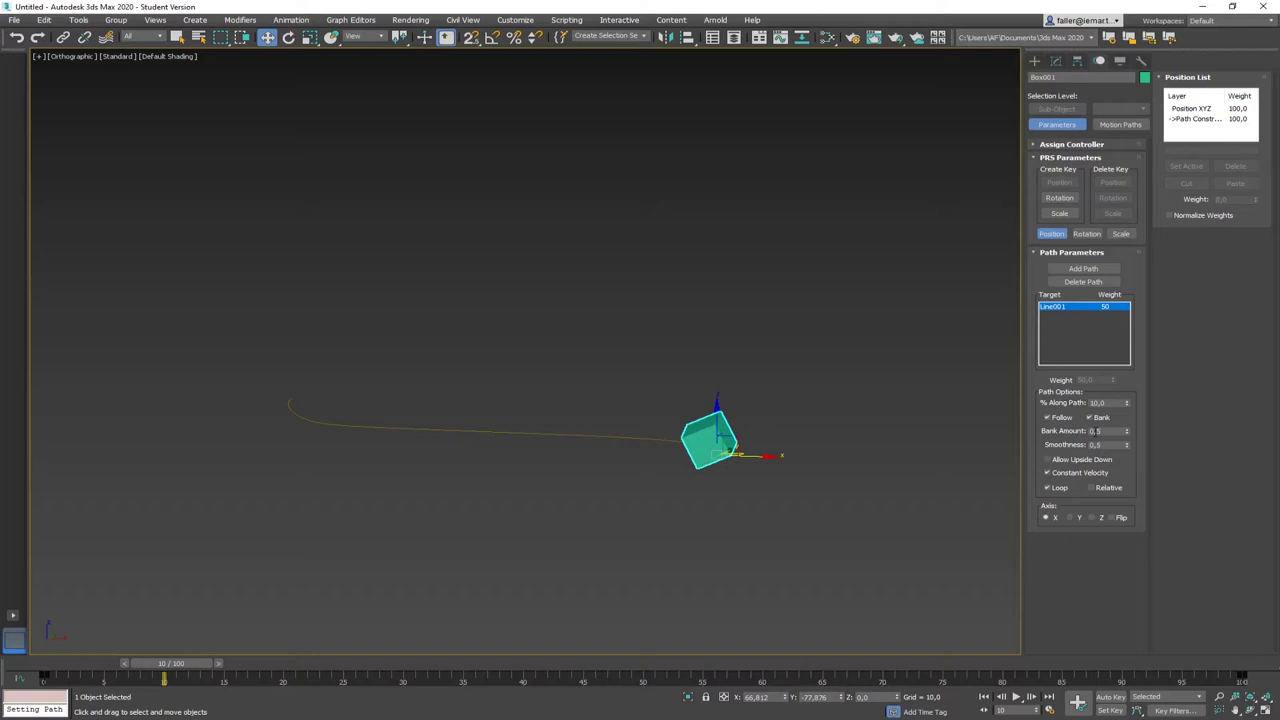
- Set the Bank Amount to 0,1 and scrub to frame 20 to check the box's tilt
left_click_drag(1129, 433, 1132, 392)
double_click(1100, 430)
type("0,")
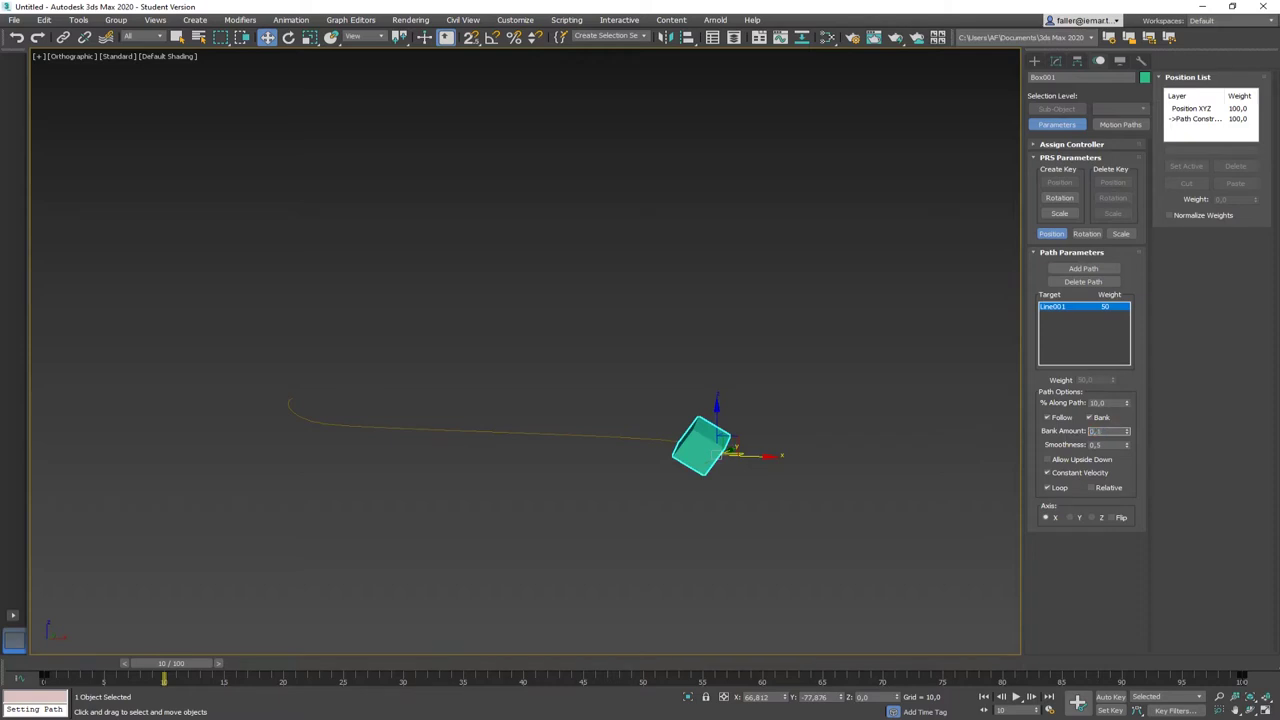
key("Return")
left_click_drag(198, 665, 325, 665)
key("w")
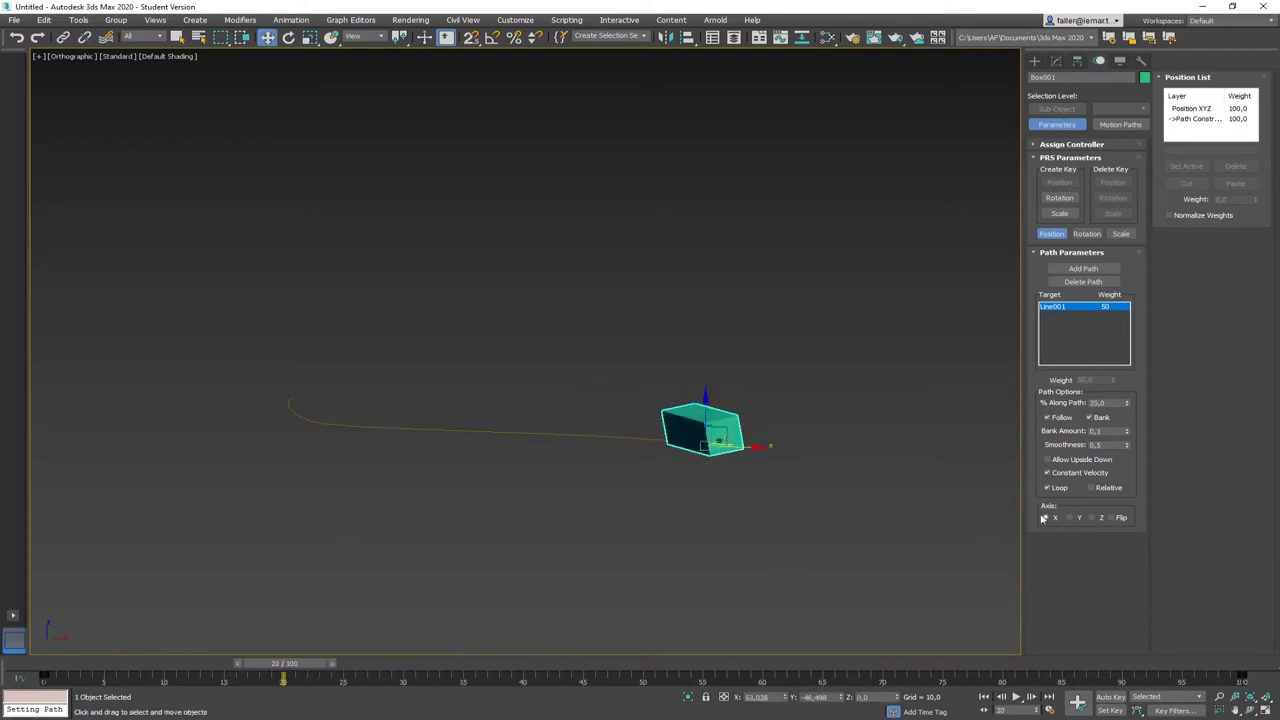
- Set the Bank Amount back to 0,5 and scrub to frame 16
double_click(1119, 431)
key("Return")
left_click_drag(320, 665, 273, 665)
key("w")
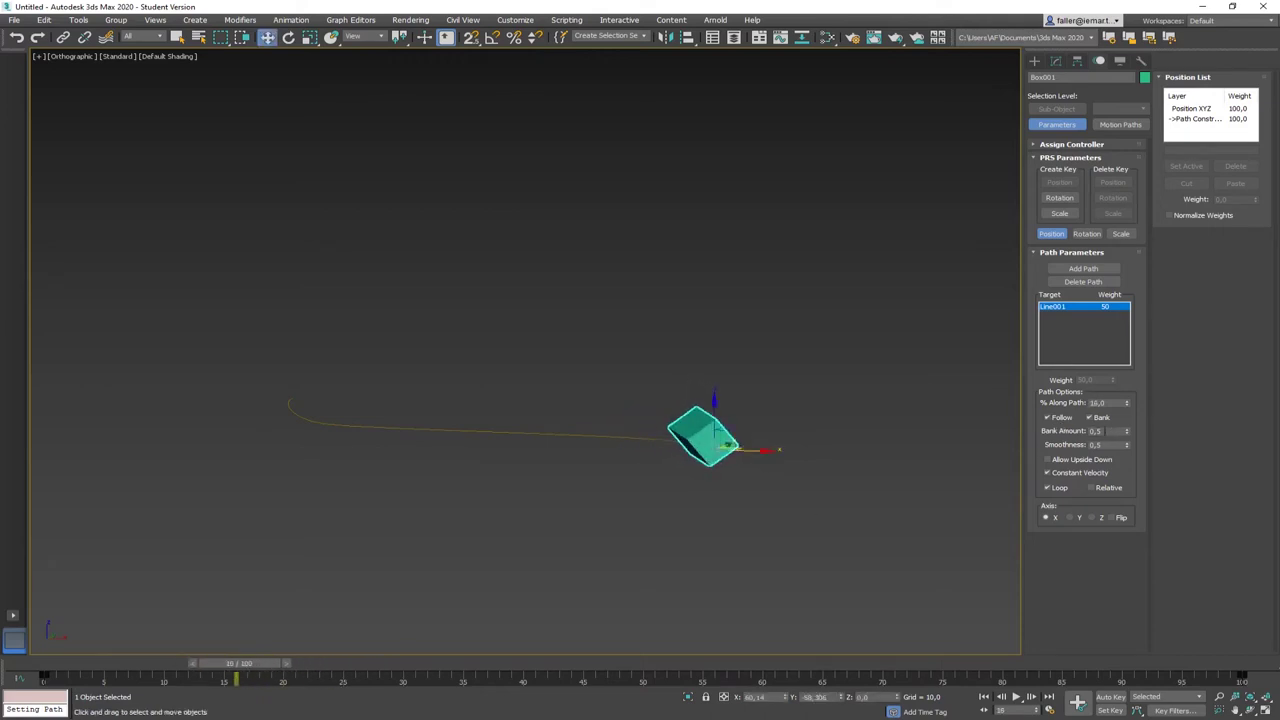
- Disable Bank and return to the Top view, scrubbing to frame 17
left_click(1095, 418)
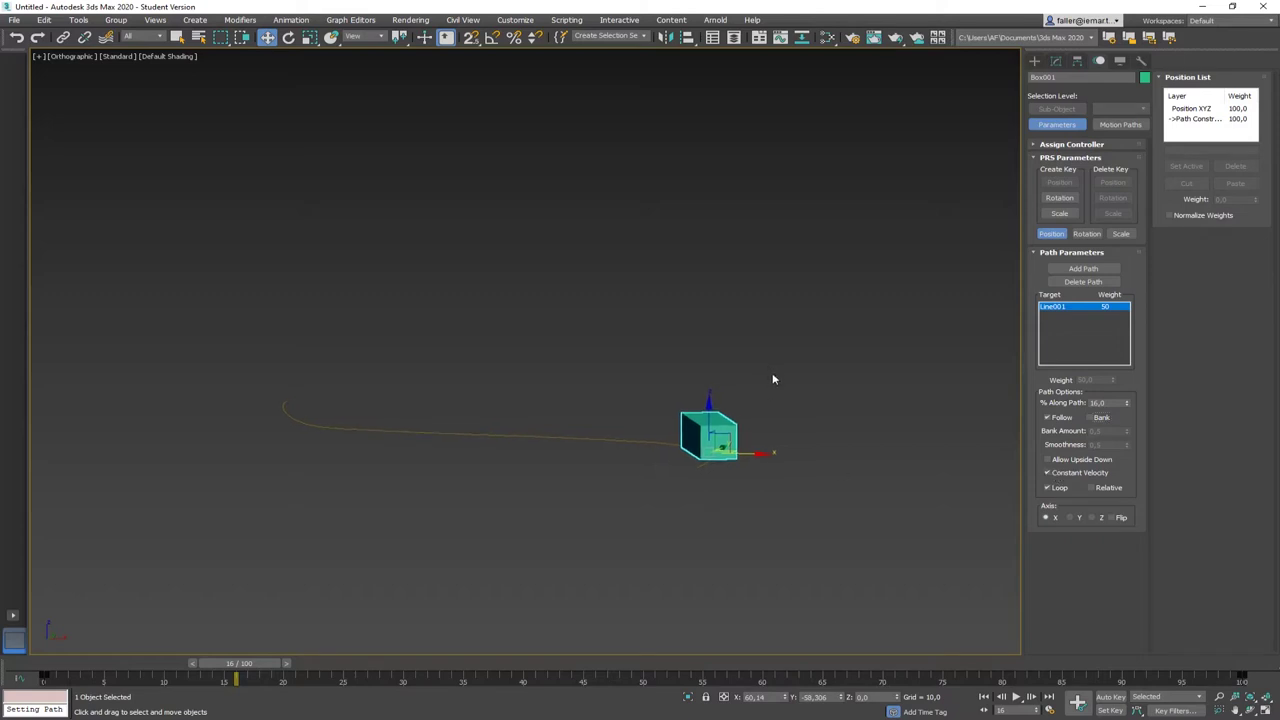
key("t")
middle_click_drag(741, 475, 749, 433)
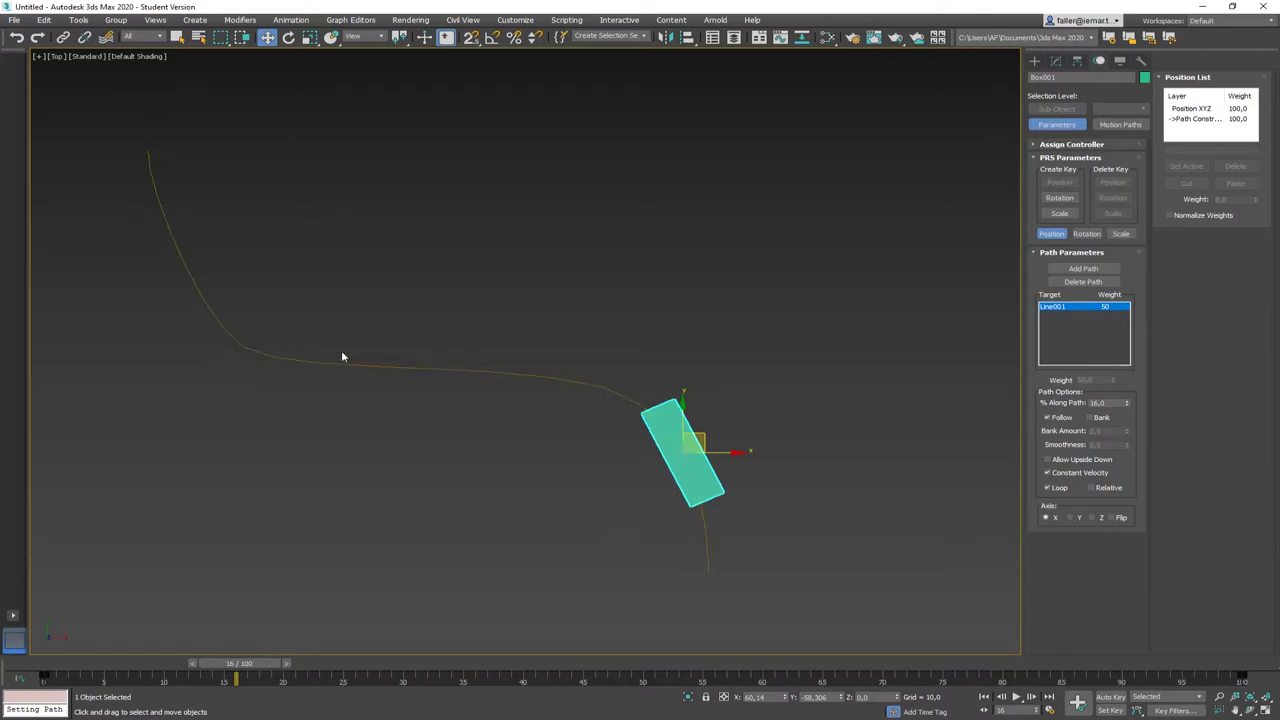
mouse_move(255, 665)
left_mouse_down()
mouse_move(105, 667)
mouse_move(1090, 677)
mouse_move(268, 680)
left_mouse_up()
key("w")
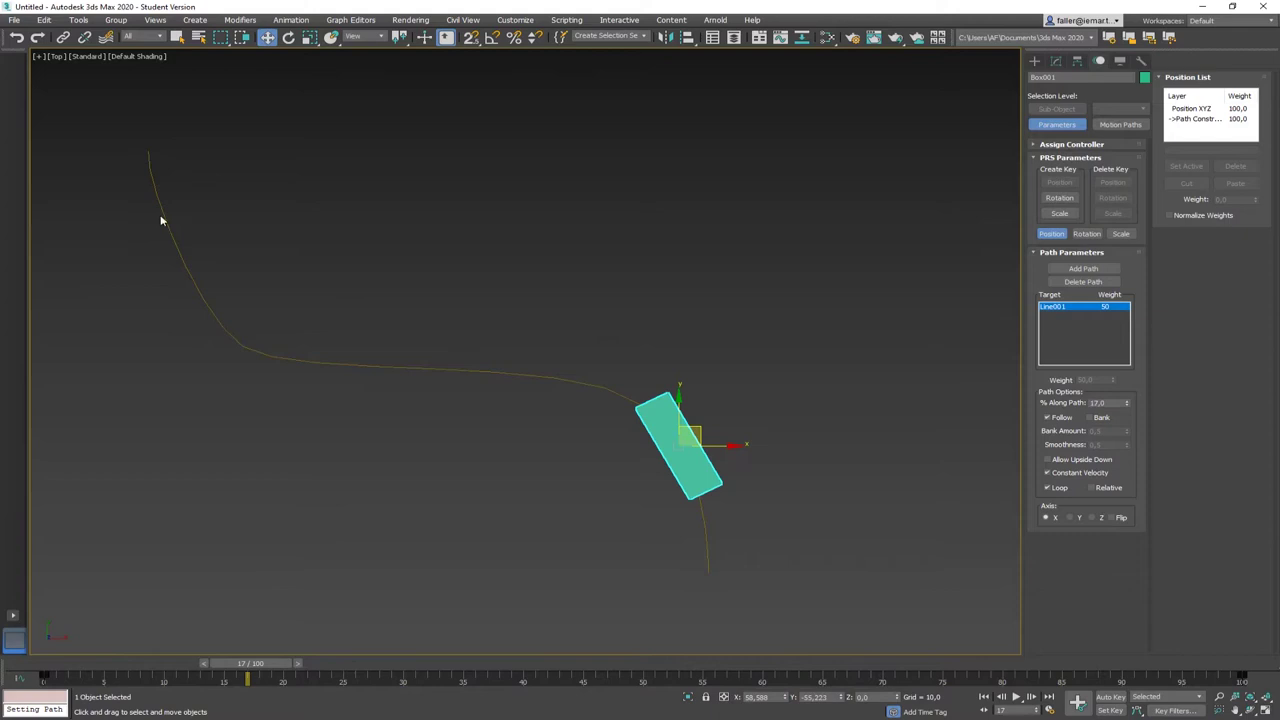
- Disable Constant Velocity and play the animation from frame 0, stopping partway along the path
left_click(1048, 472)
left_click_drag(244, 662, 55, 663)
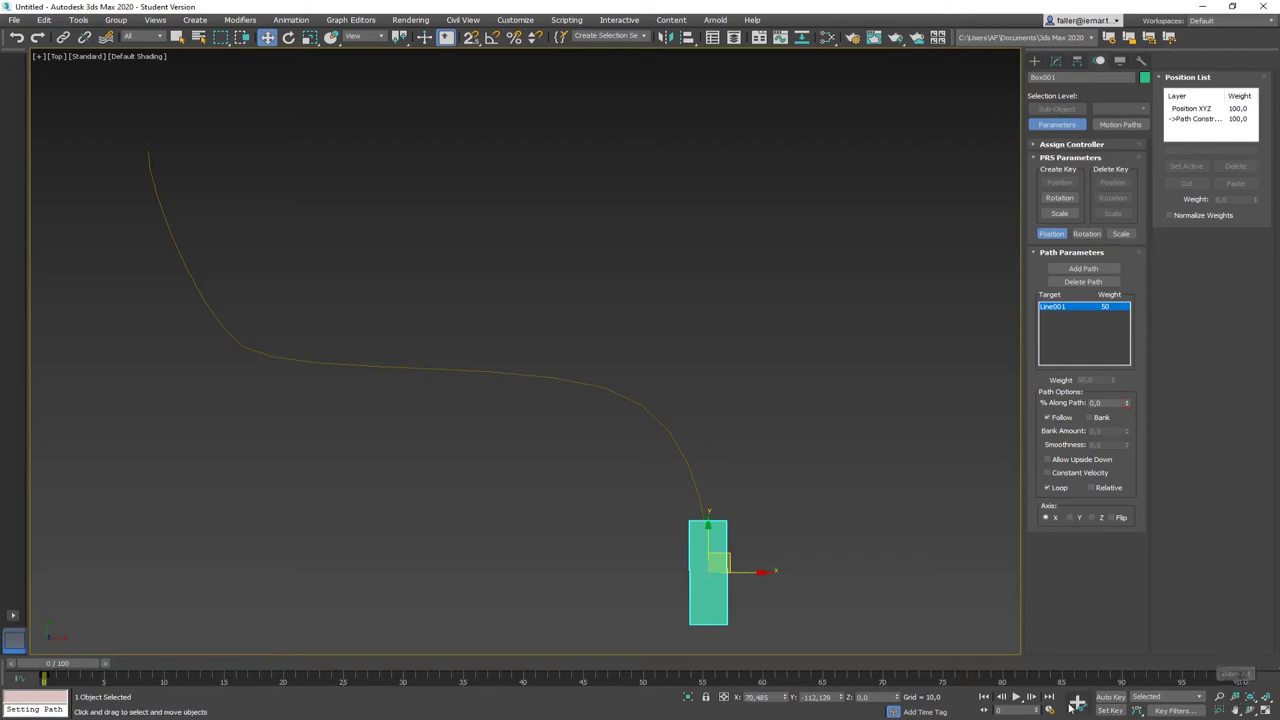
left_click(1016, 697)
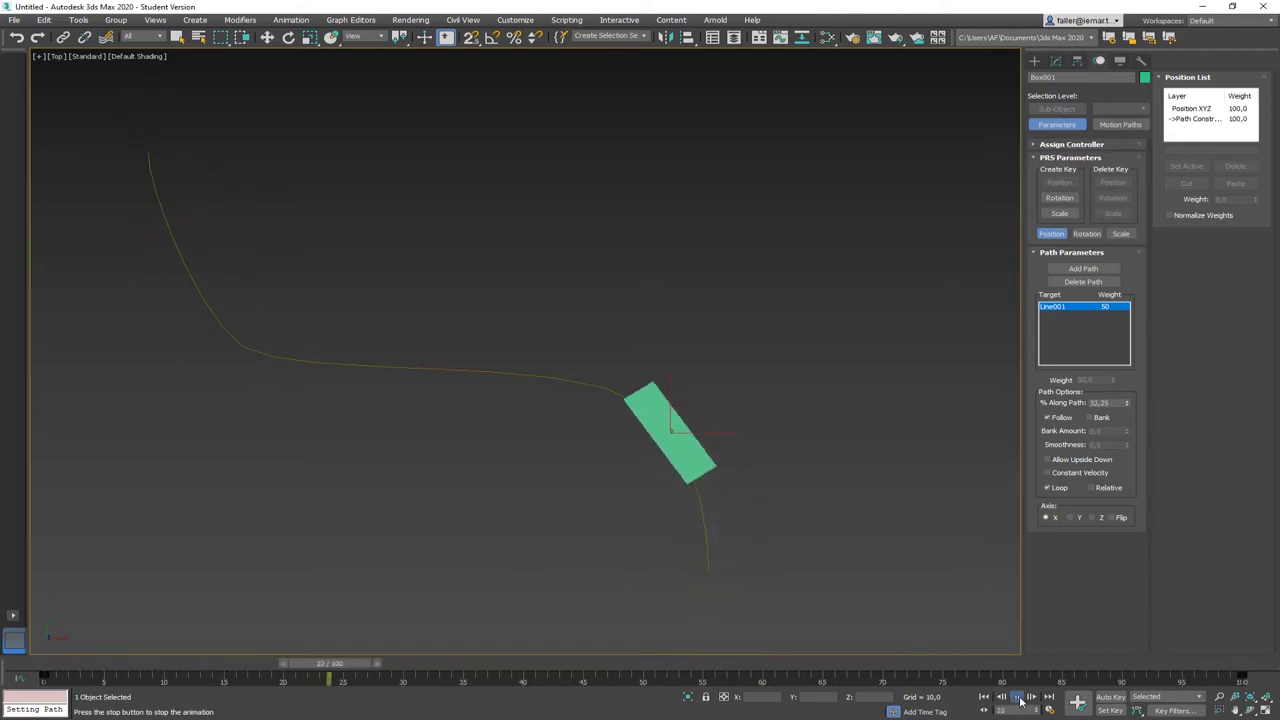
left_click(1016, 699)
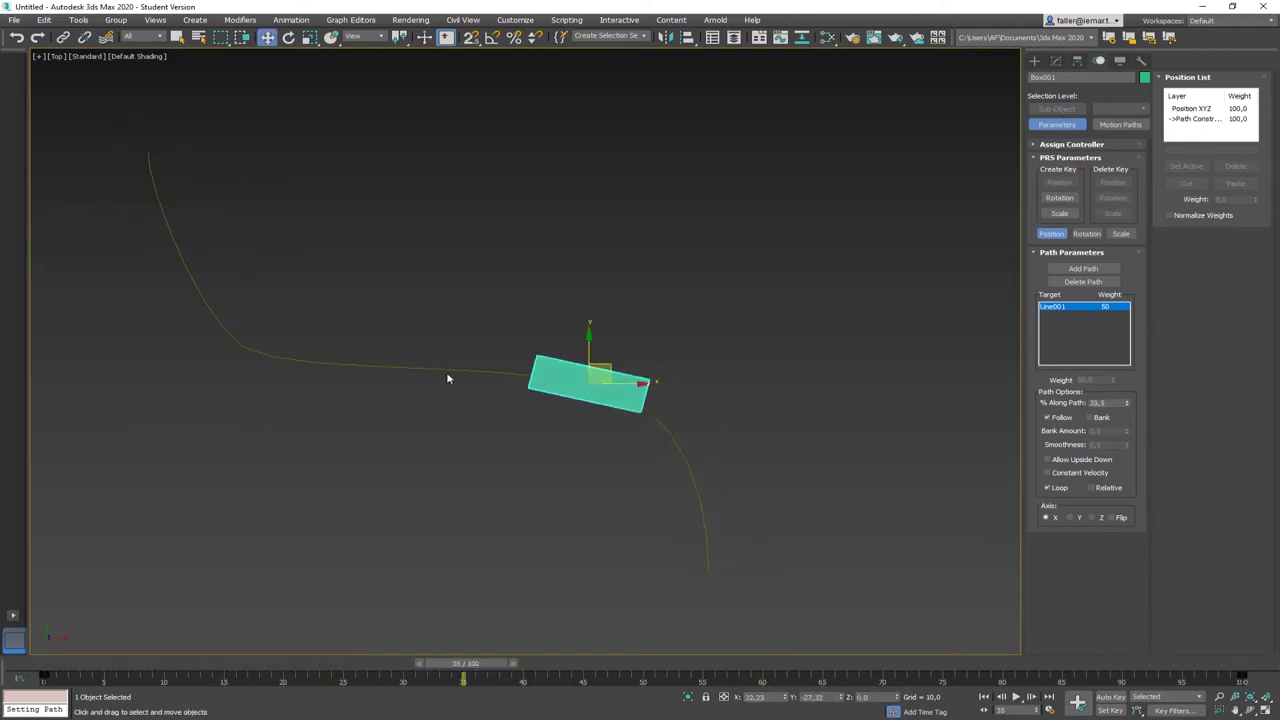
- Re-enable Constant Velocity and play the animation from frame 0
left_click(1048, 473)
key("Home")
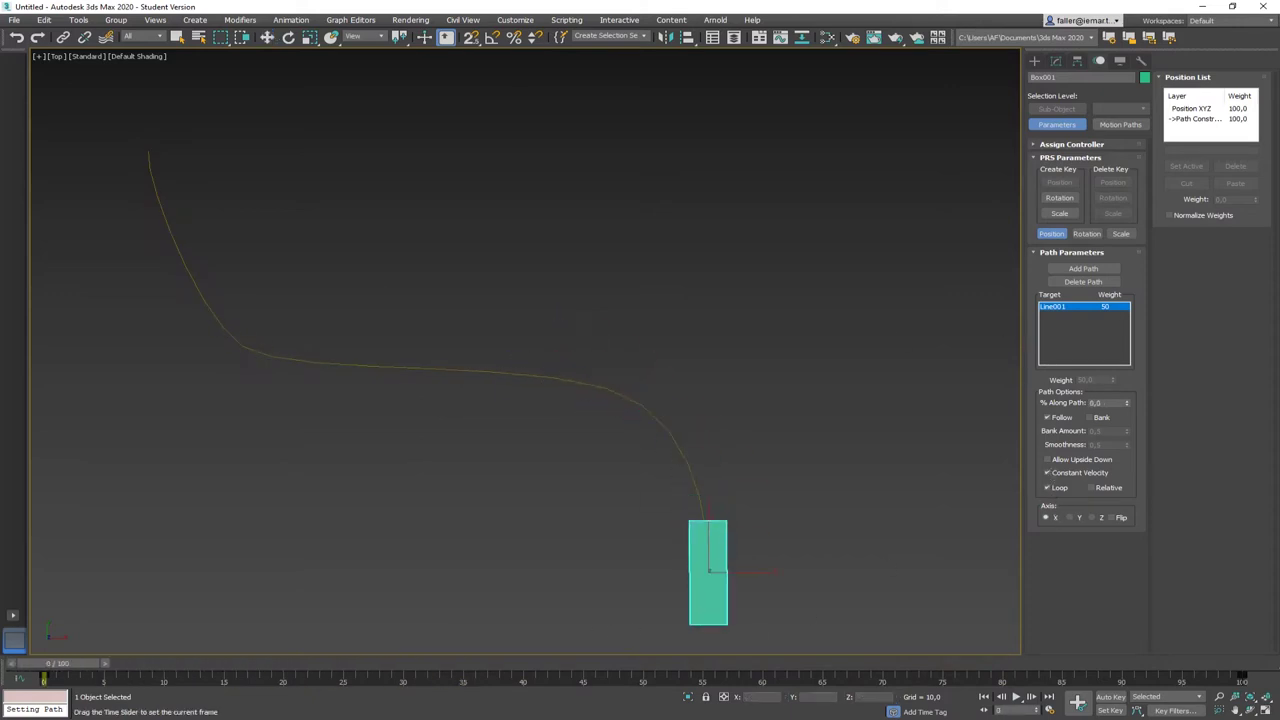
left_click(1016, 698)
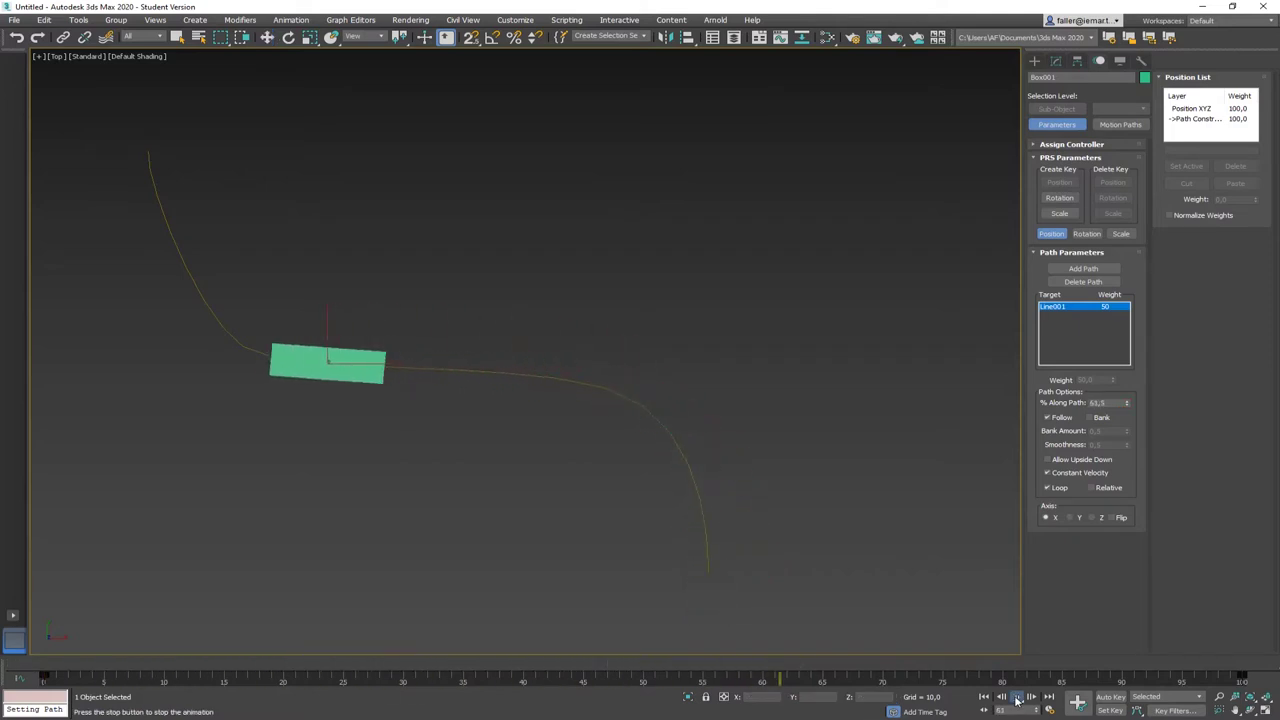
- Stop the animation playback and return the timeline to frame 0
left_click(1016, 698)
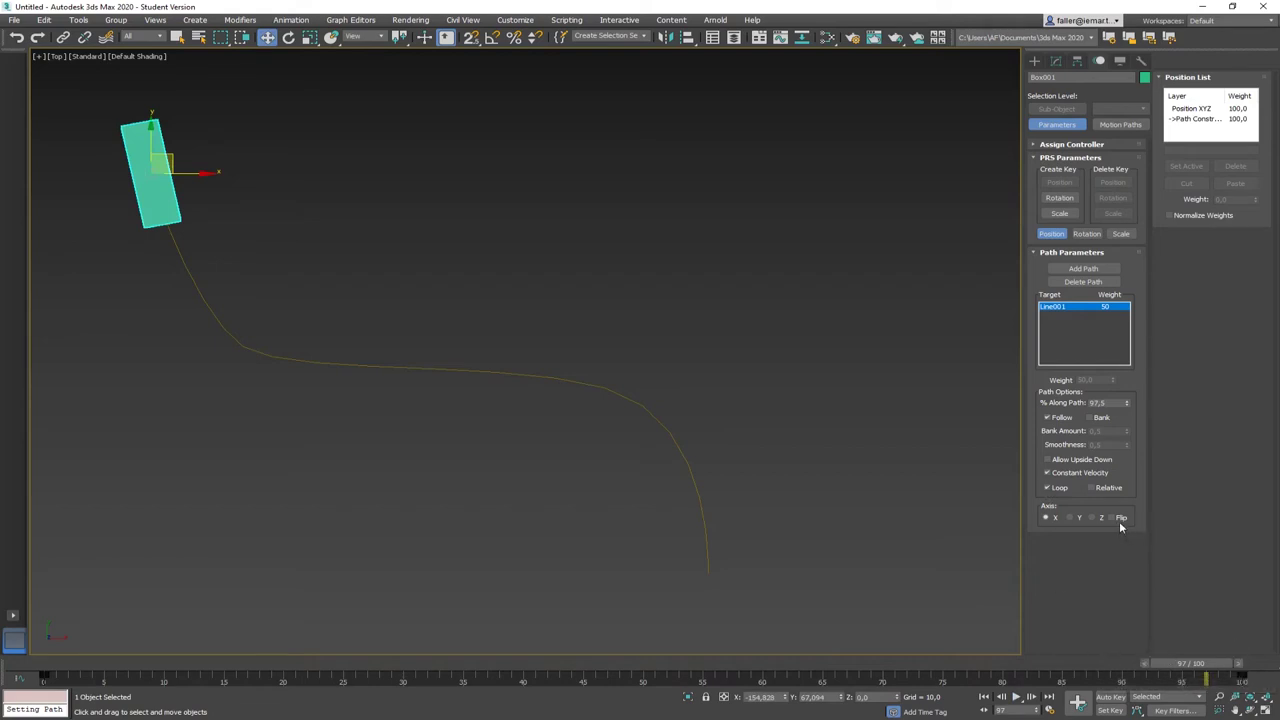
left_click_drag(1192, 665, 58, 676)
key("w")
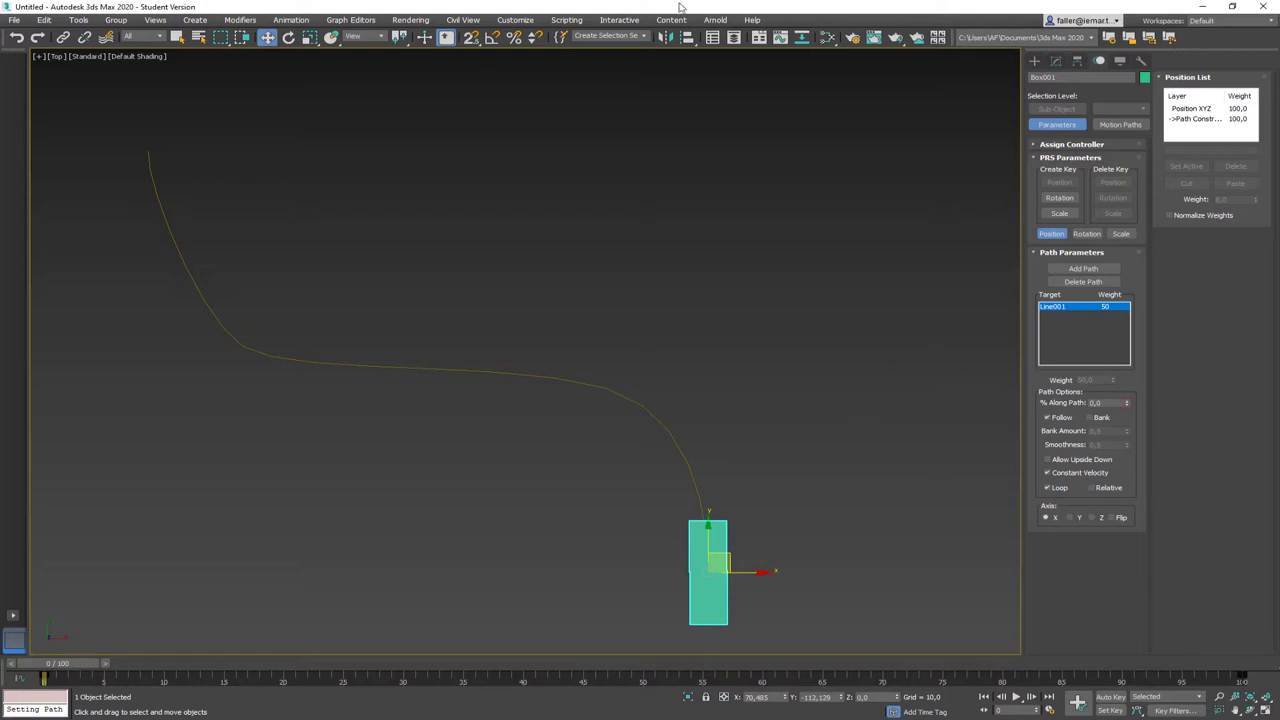
left_click(780, 37)
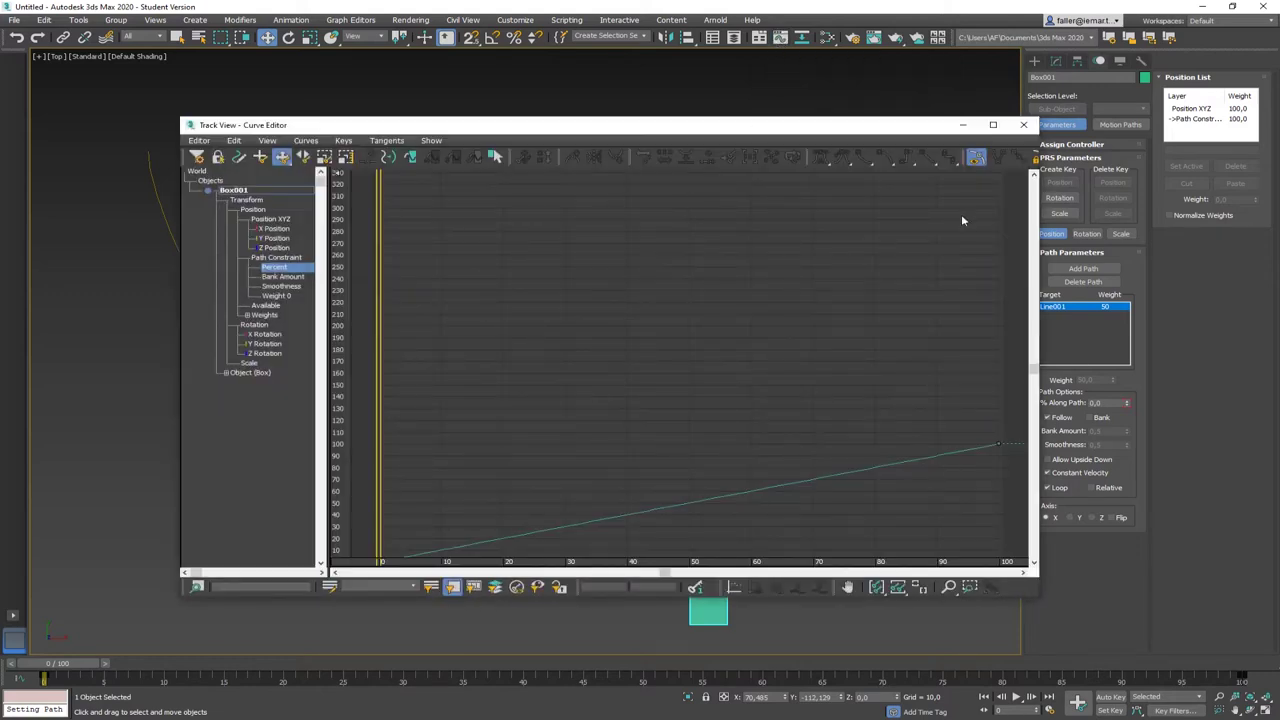
left_click(1023, 125)
left_click(911, 231)
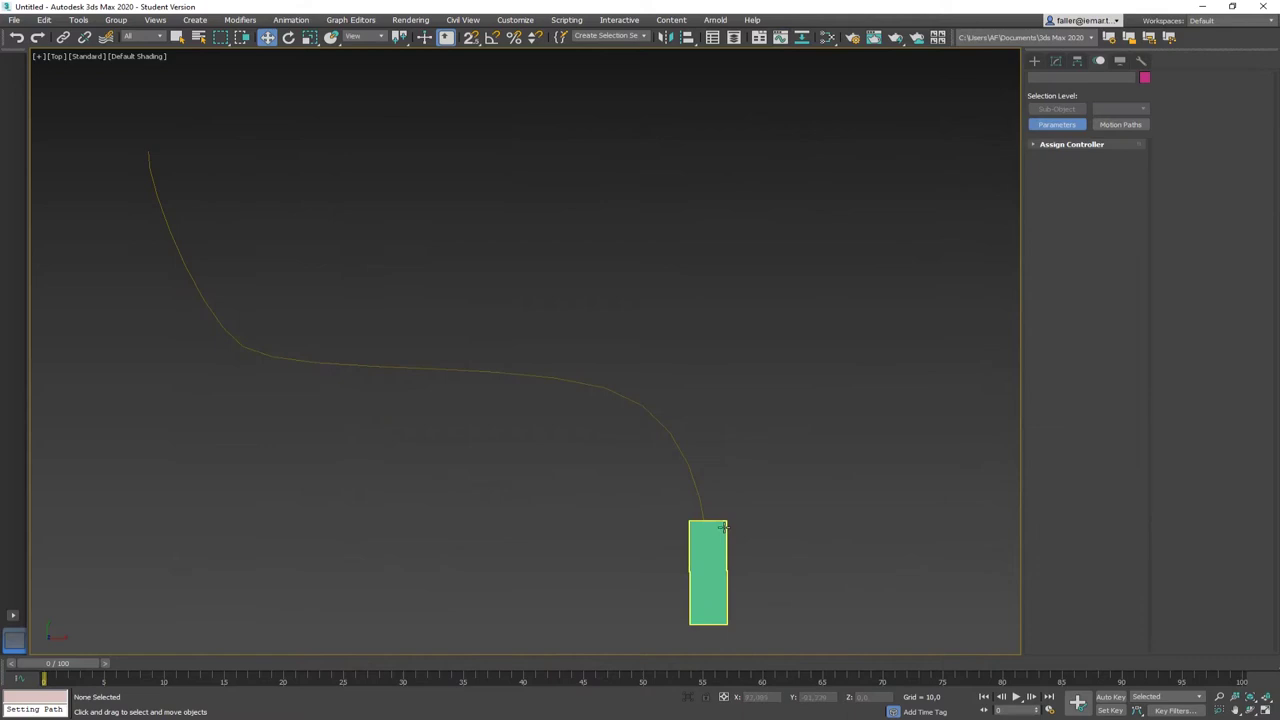
left_click(722, 527)
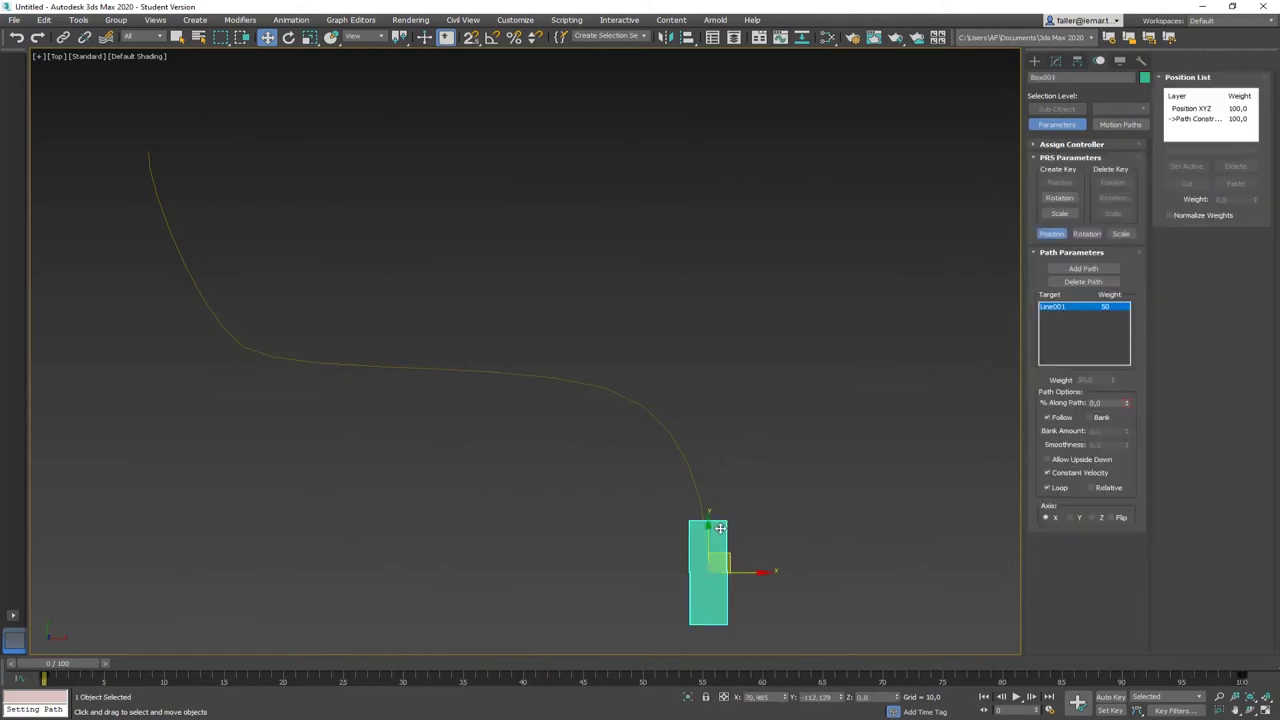
- Open the box's Path Constraint Percent curve in the Curve Editor, frame it fully and scrub to frame 21
left_click(781, 37)
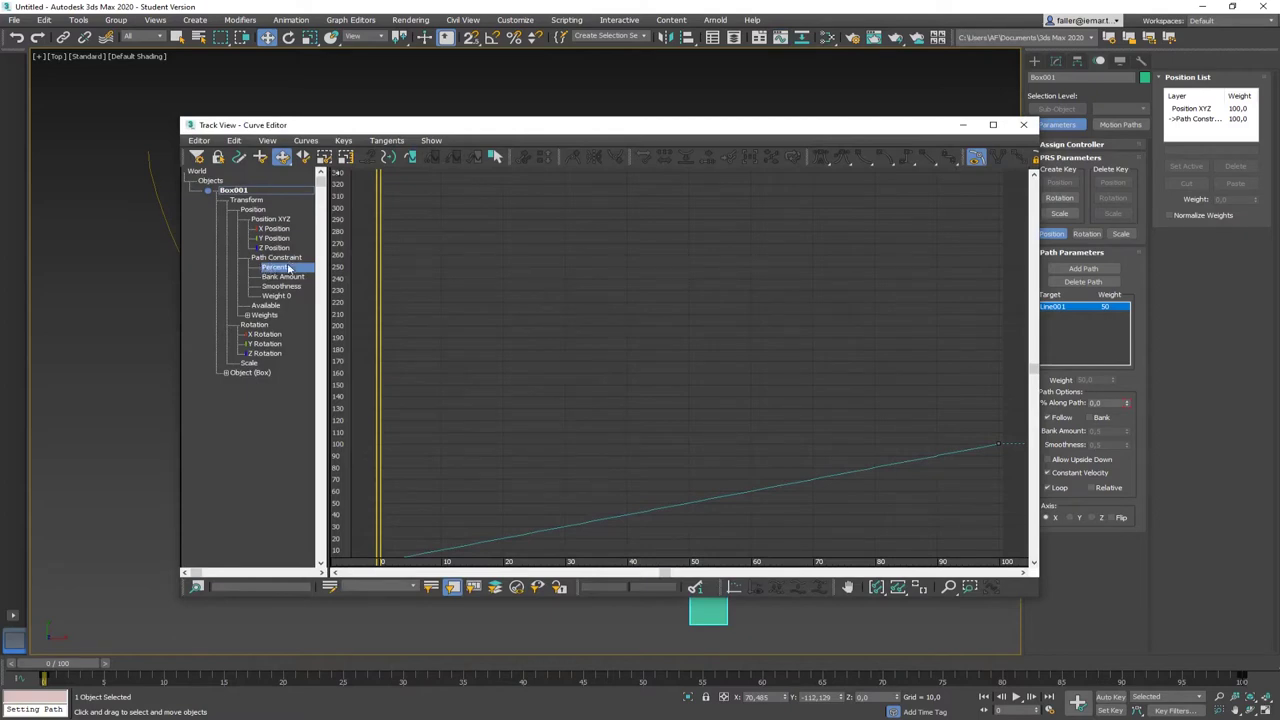
left_click(878, 589)
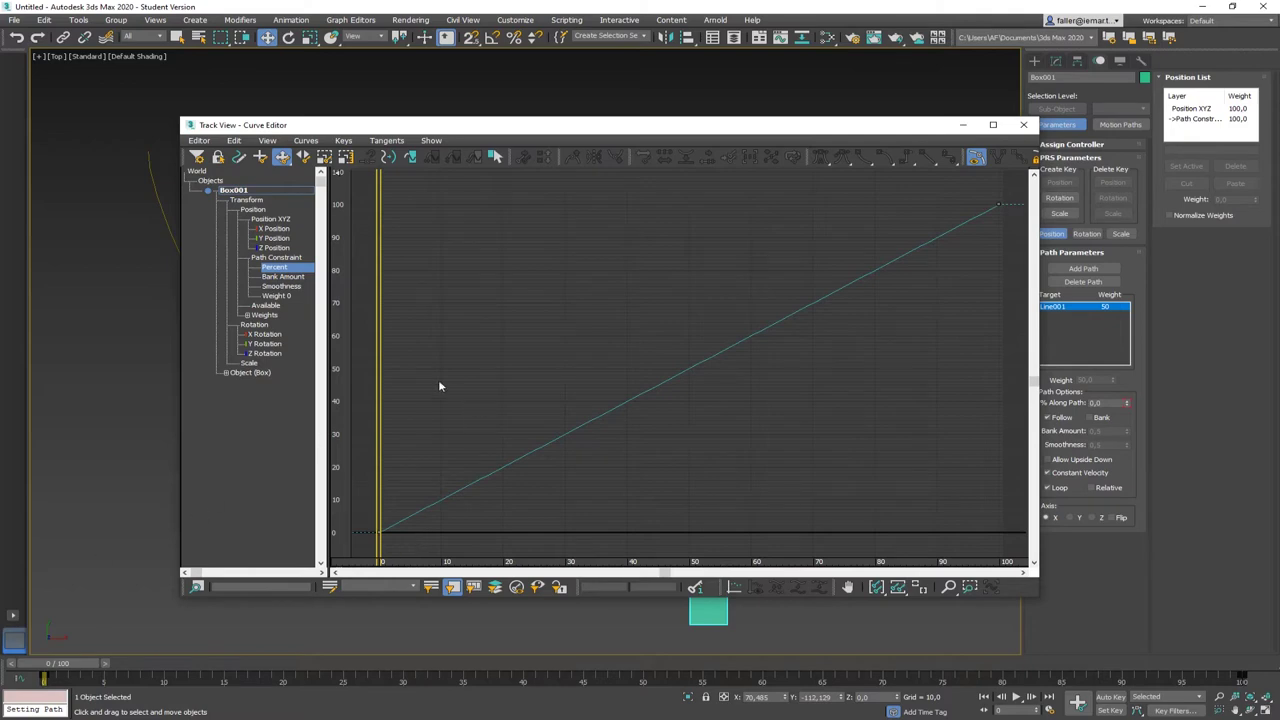
left_click_drag(421, 323, 506, 323)
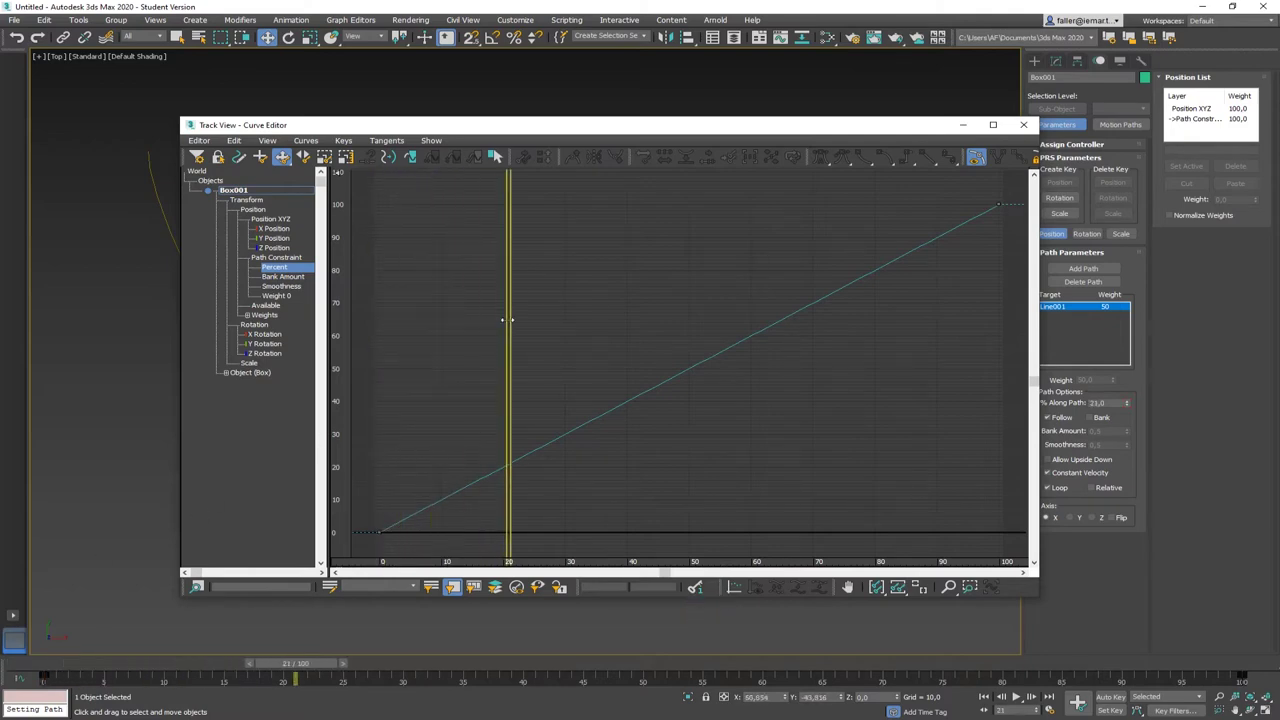
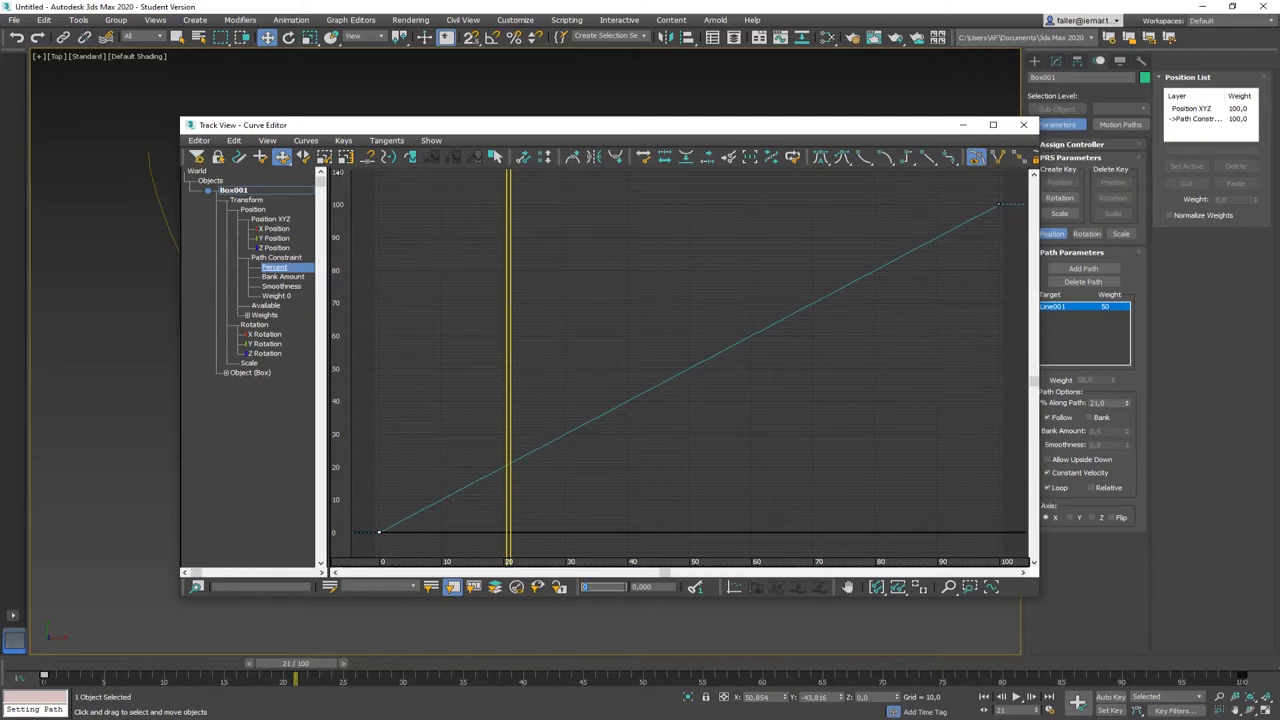
- Set the Percent curve's key at frame 0 to 10 and its key at frame 100 to 90
key("Tab")
type("10")
key("Return")
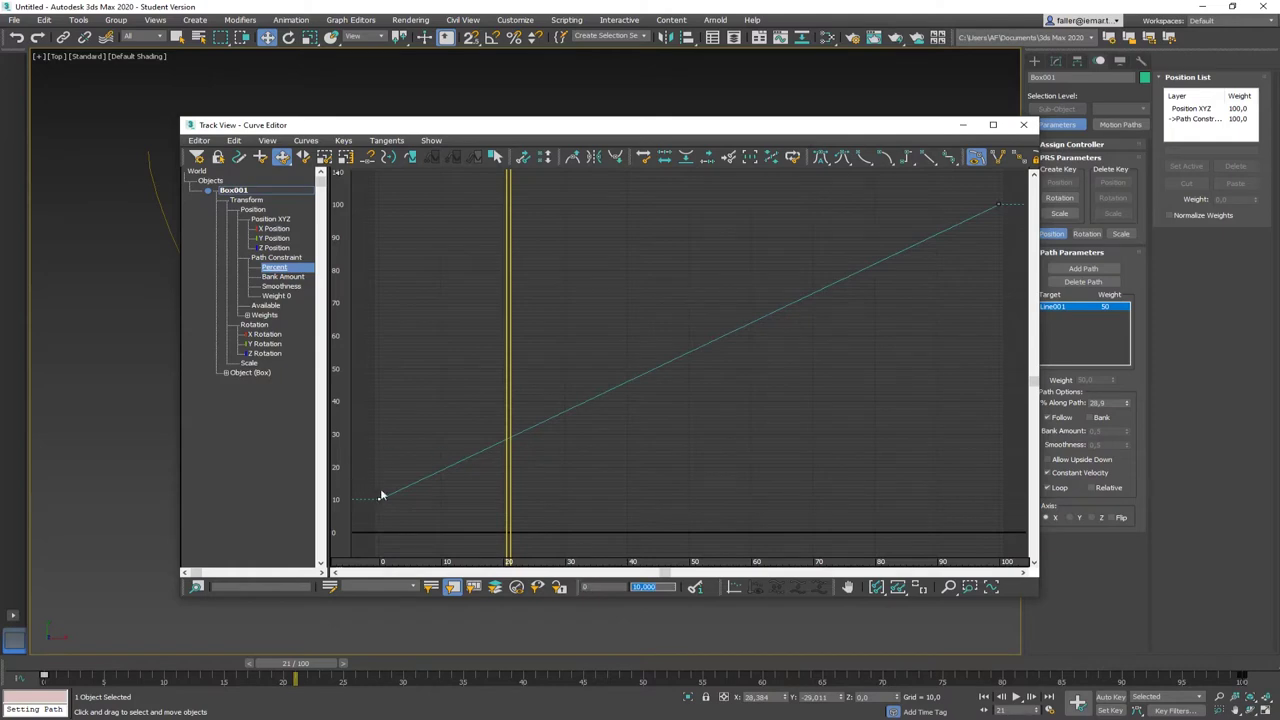
left_click(999, 205)
left_click(645, 587)
type("90")
key("Return")
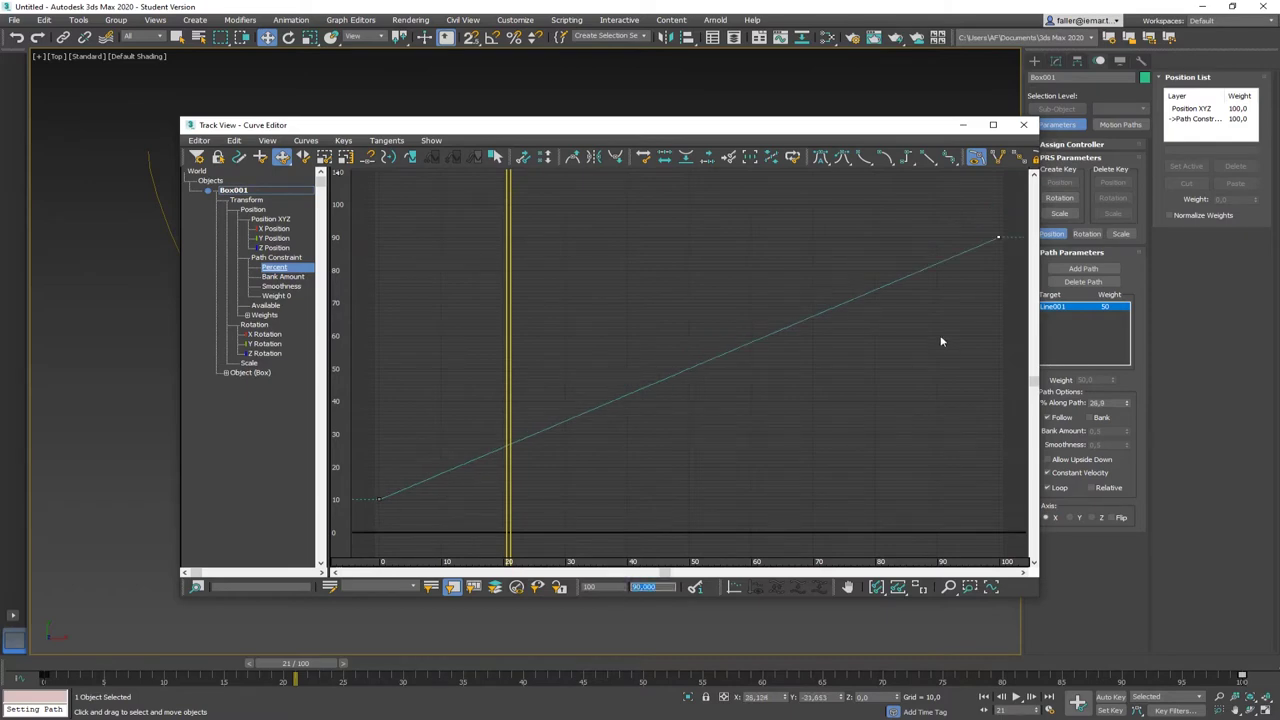
- Close the Curve Editor and play the animation from frame 0 with the edited Percent keys
left_click(1023, 125)
left_click_drag(284, 664, 28, 667)
key("w")
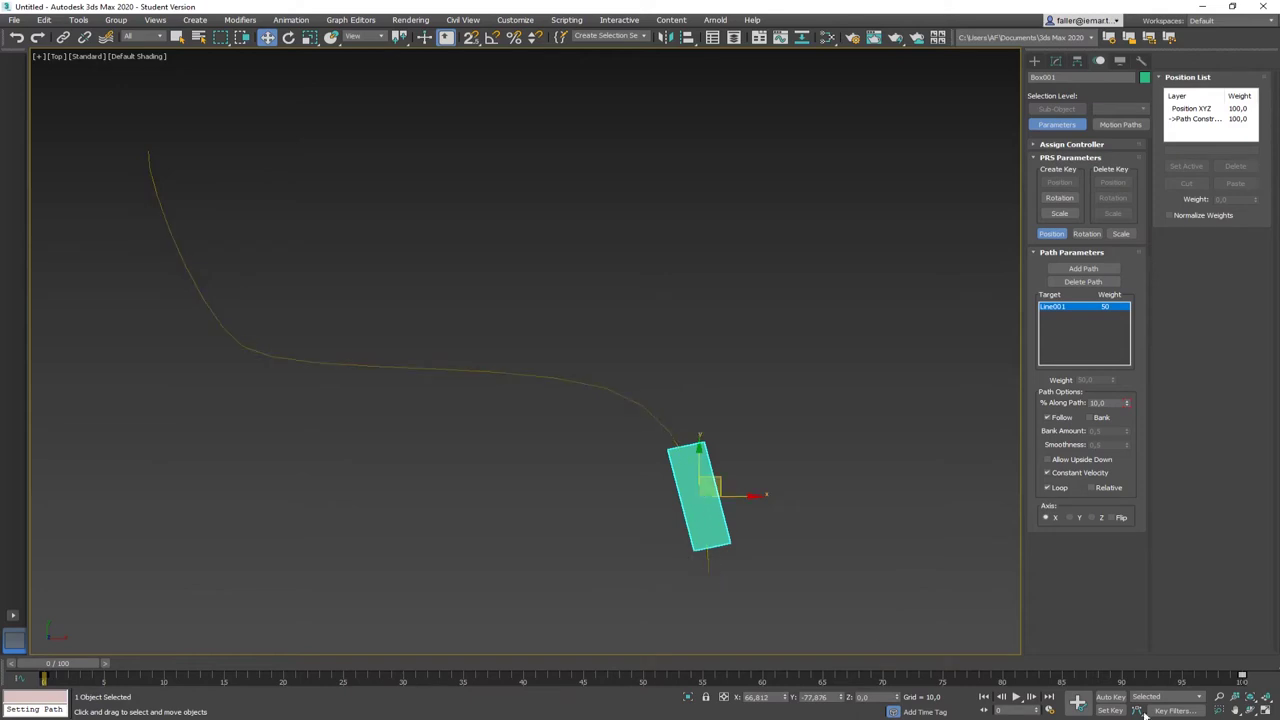
left_click(1018, 697)
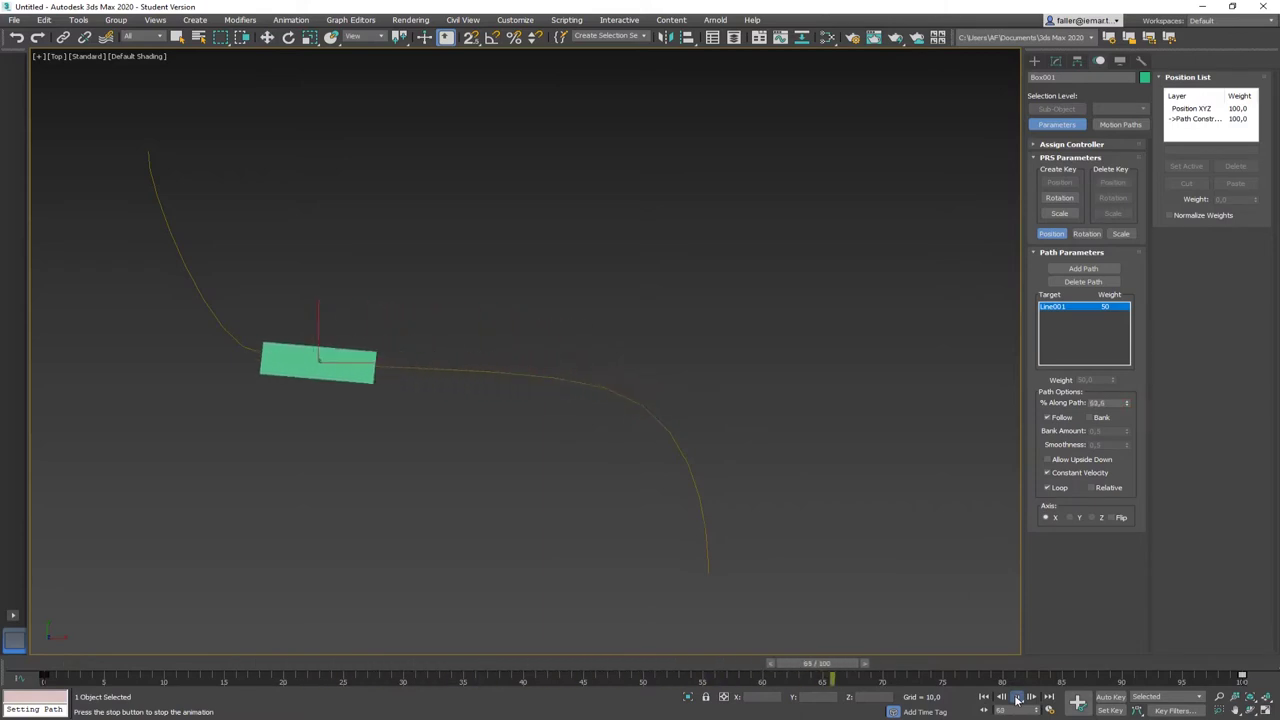
left_click(1018, 697)
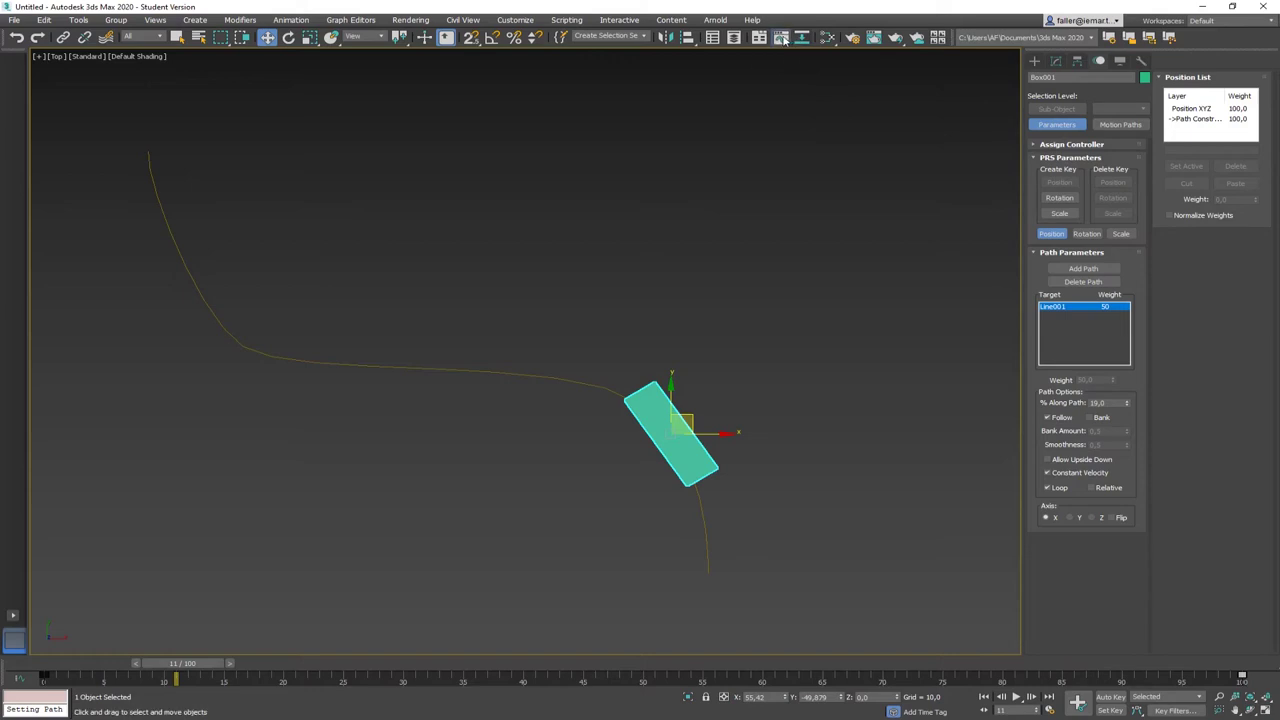
- Reopen the Curve Editor and set the Percent curve's key at frame 100 back to 100
right_click(705, 136)
left_click(647, 214)
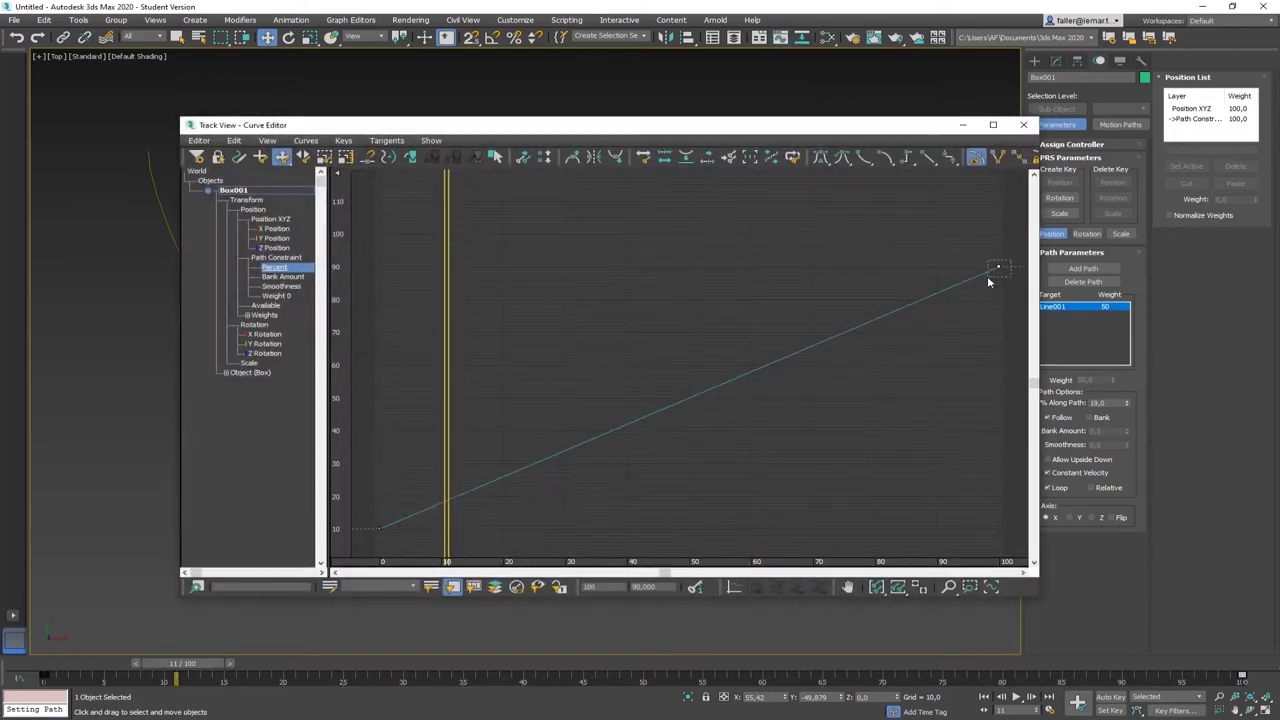
left_click(660, 587)
type("100")
key("Return")
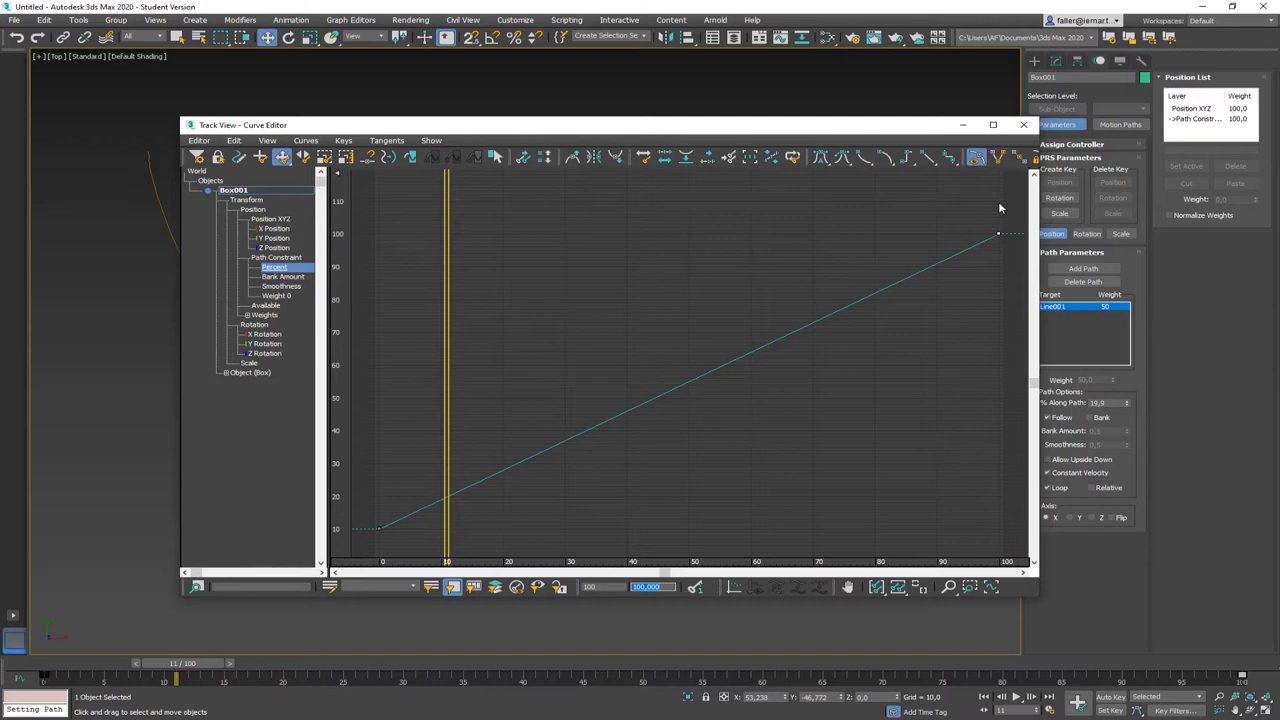
- Set the Percent curve's key at frame 0 back to 0 and close the Curve Editor
left_click(379, 528)
double_click(636, 587)
type("0")
key("Return")
left_click(717, 331)
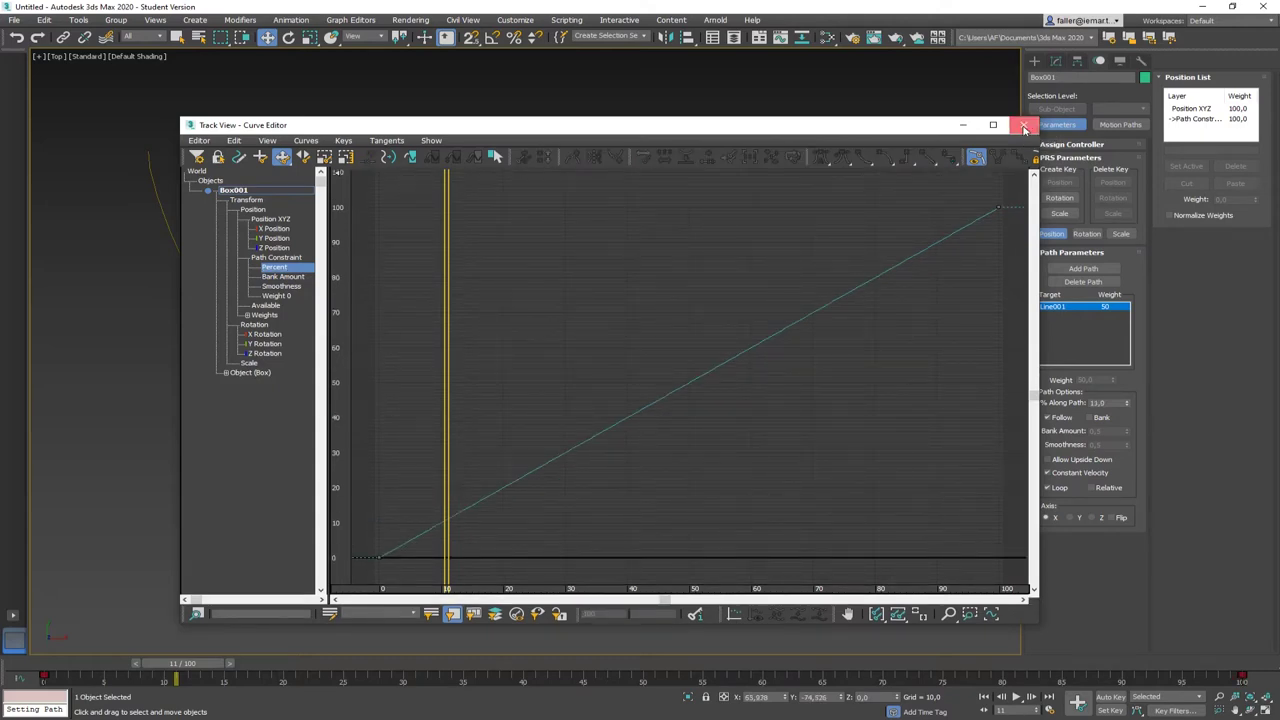
left_click(1024, 128)
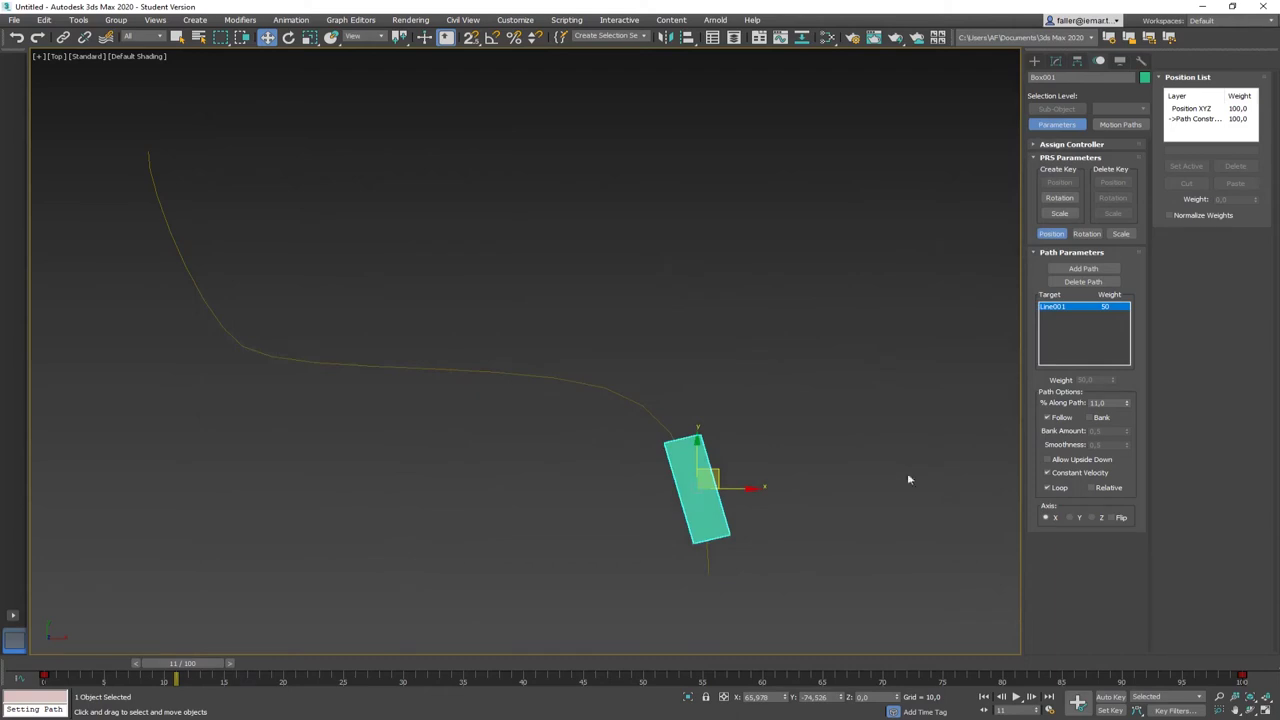
- Try the Relative path option on the box, scrub back to frame 0 and disable the option again
left_click(1091, 487)
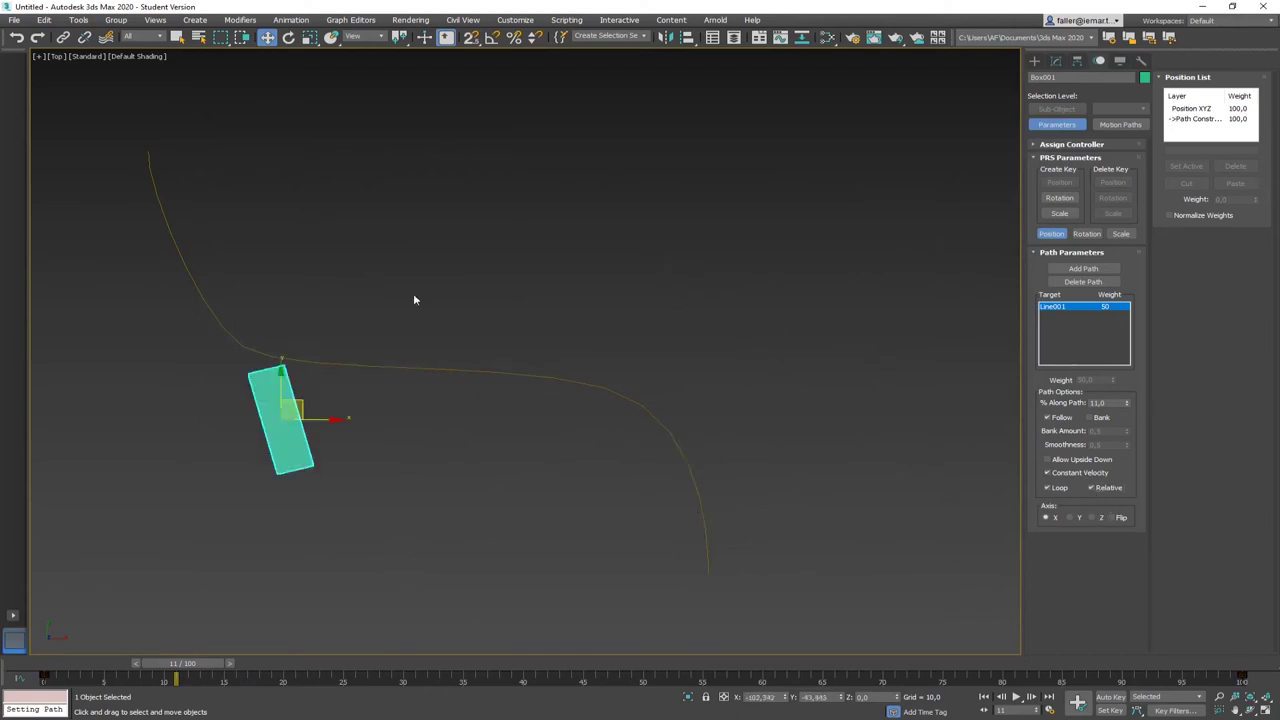
left_click(1091, 487)
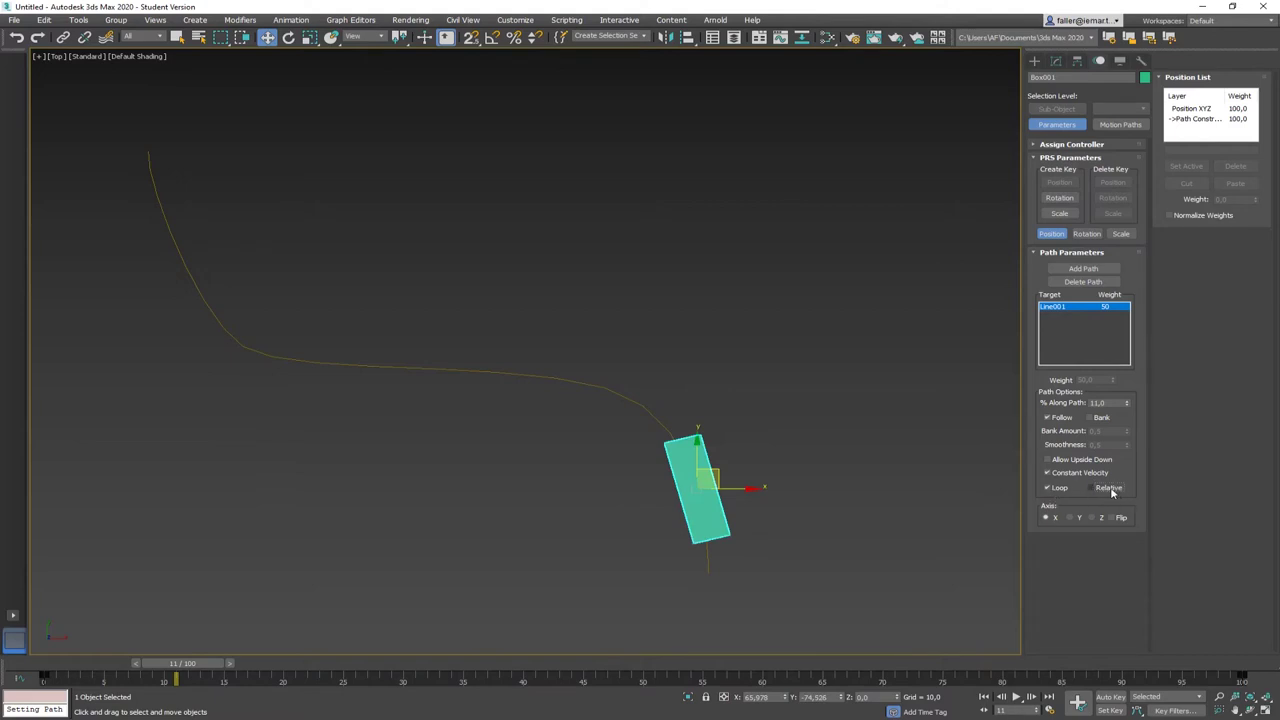
left_click(1092, 488)
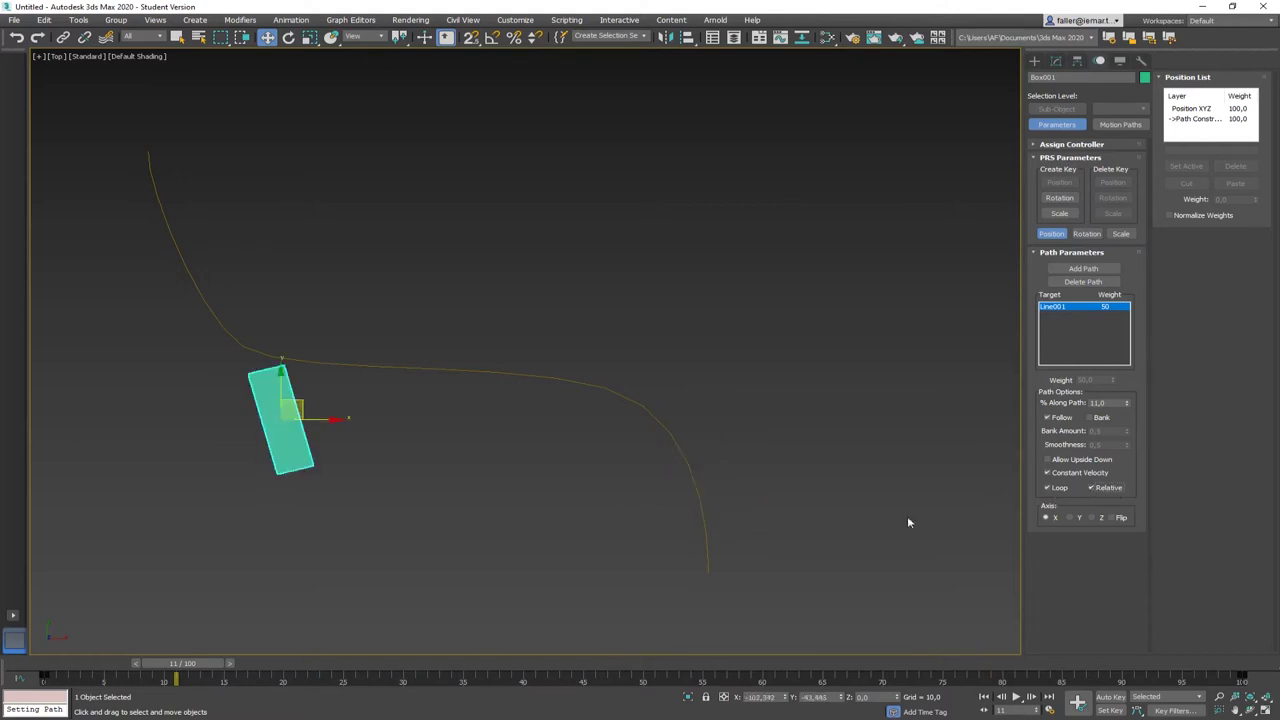
left_click_drag(192, 665, 60, 665)
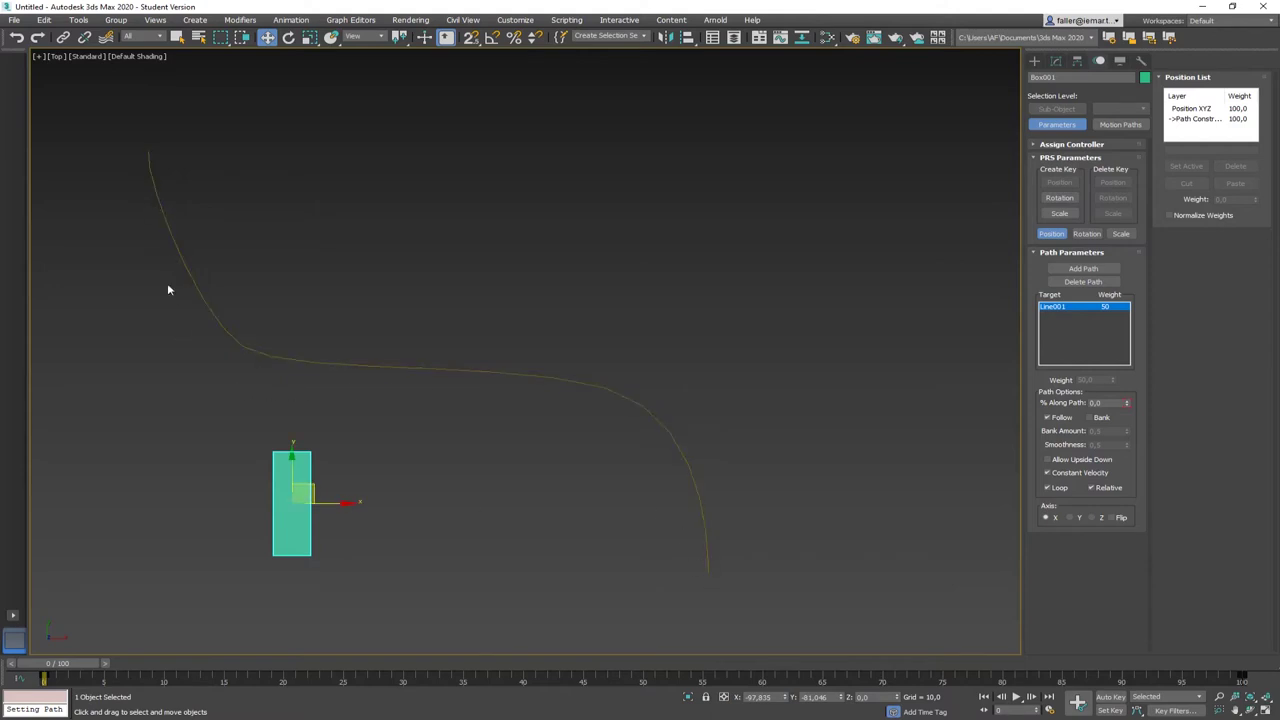
left_click_drag(100, 664, 45, 668)
left_click(1091, 487)
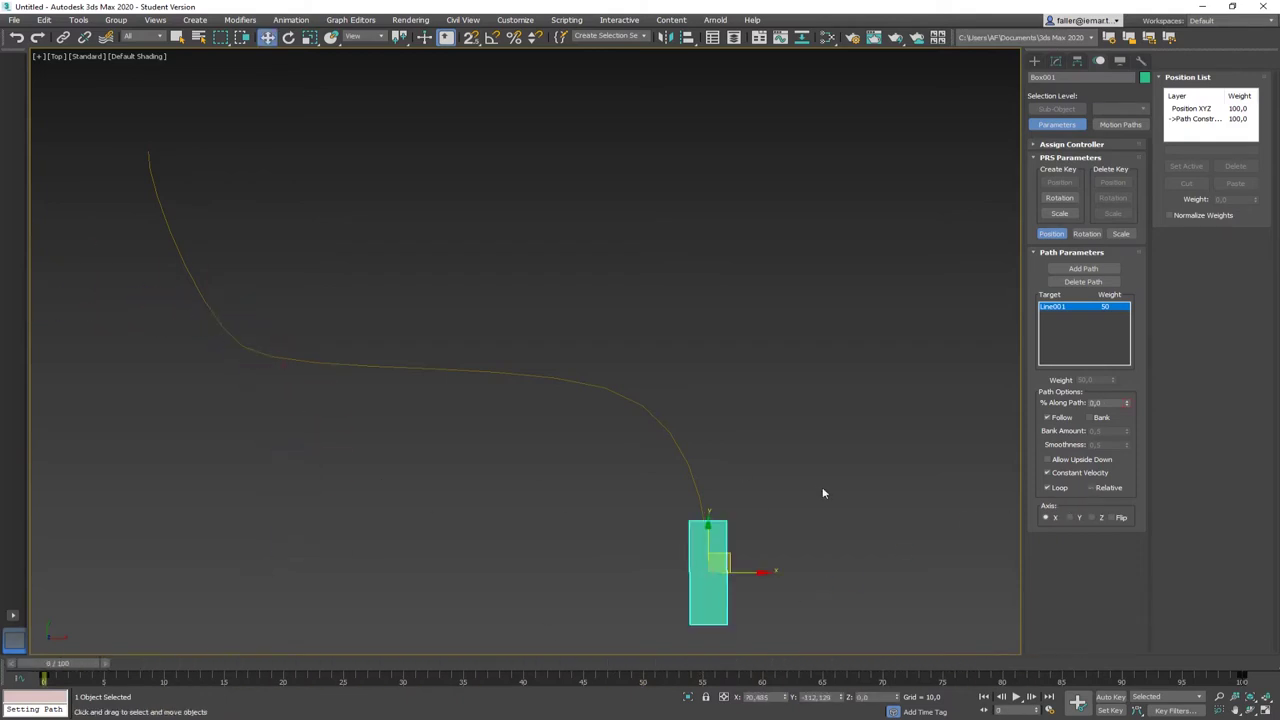
- Select the path spline and enter its Vertex sub-object level
left_click(750, 430)
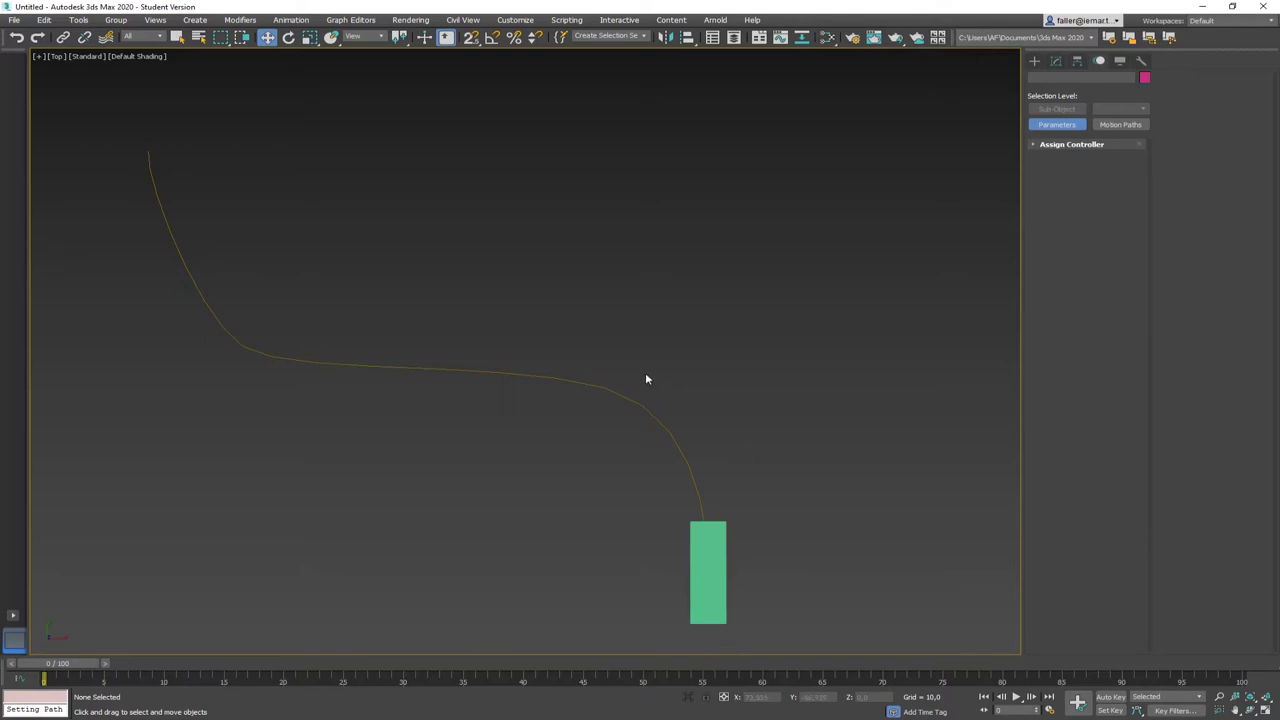
left_click(588, 383)
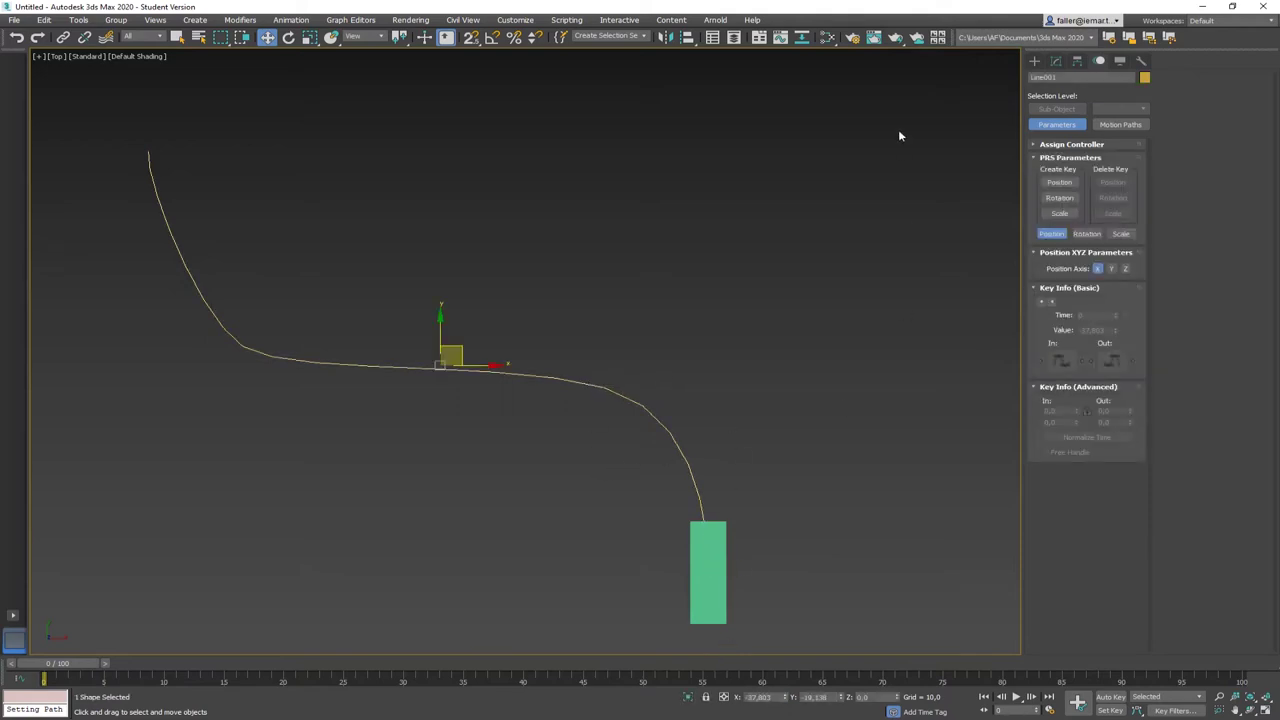
middle_click_drag(466, 352, 578, 272)
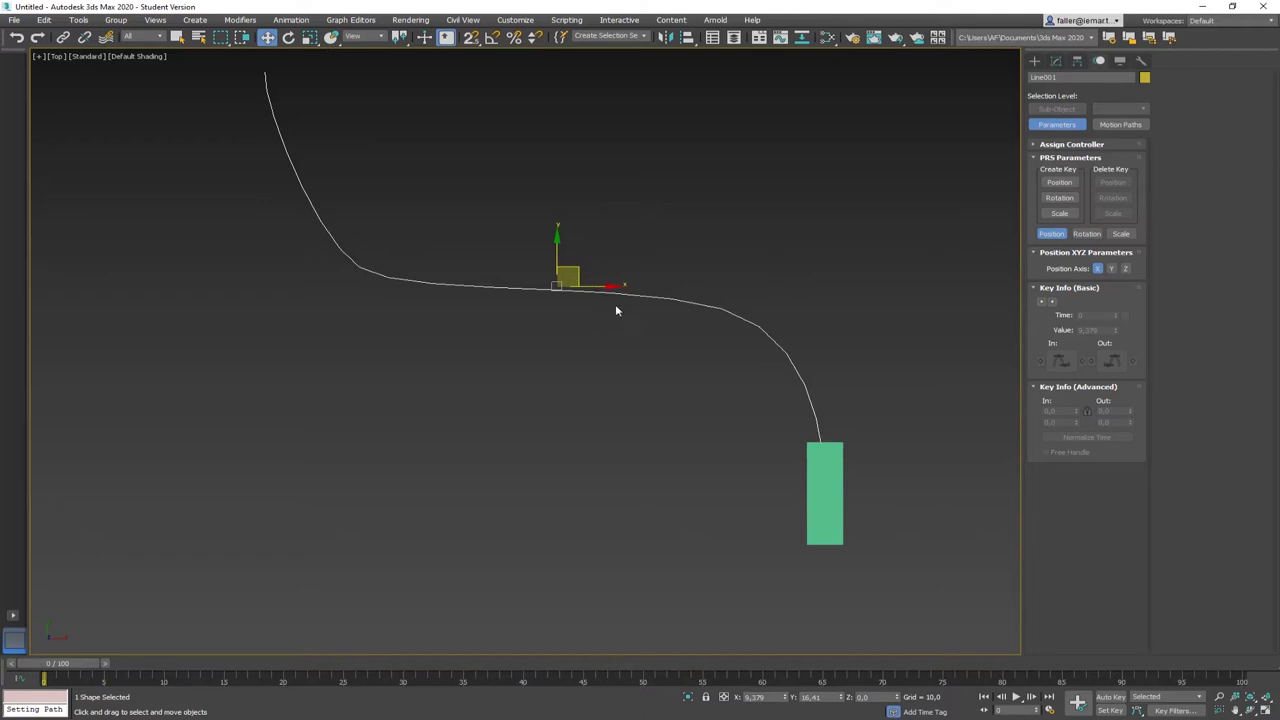
left_click(627, 276)
left_click(745, 316)
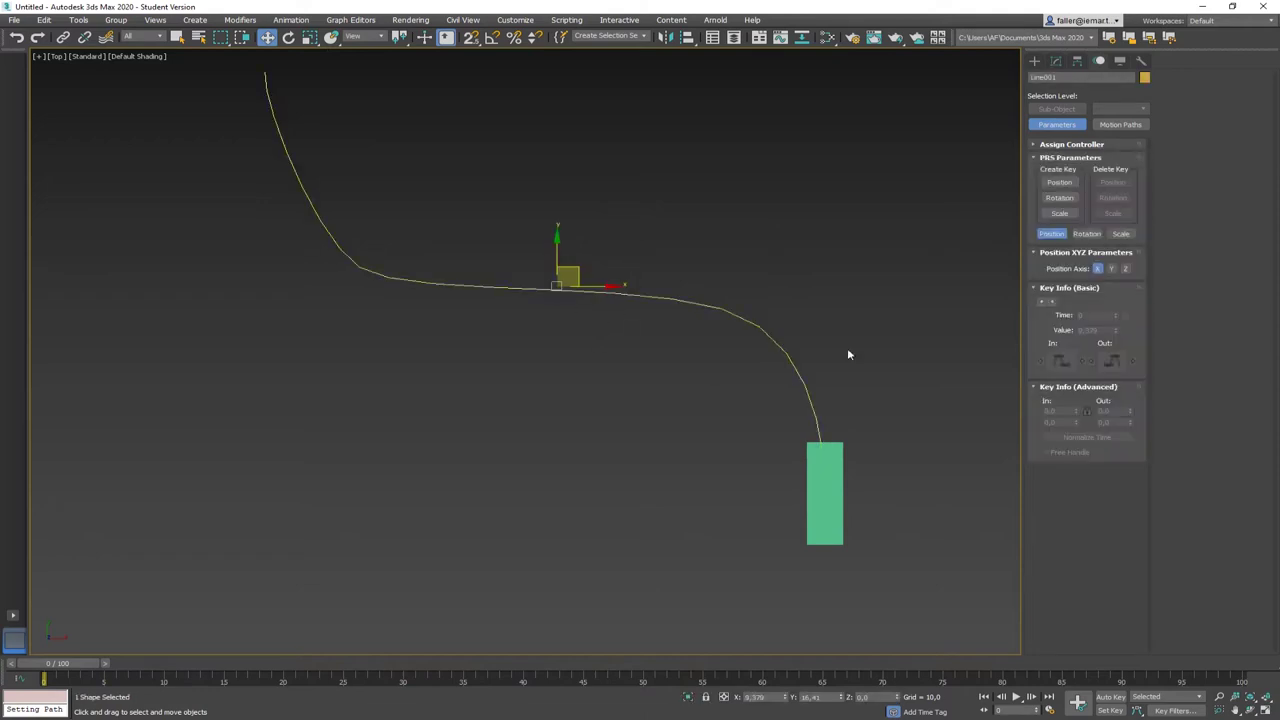
left_click(1056, 61)
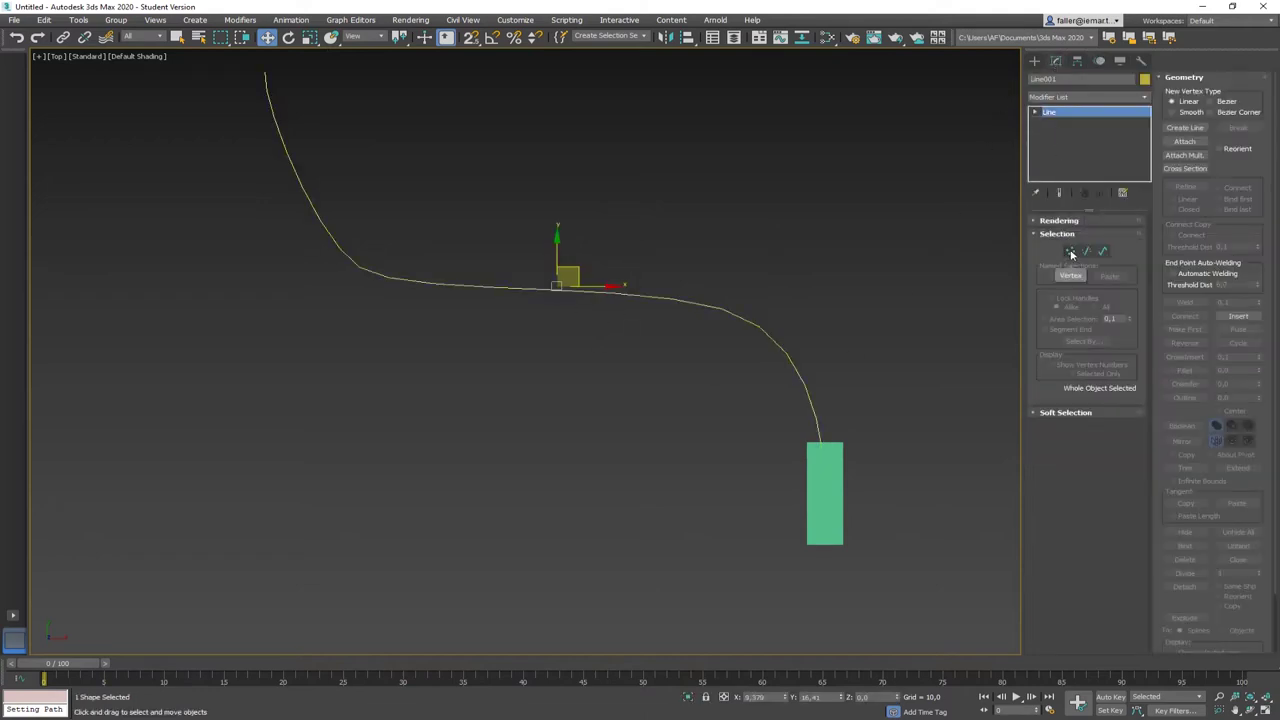
left_click(1071, 251)
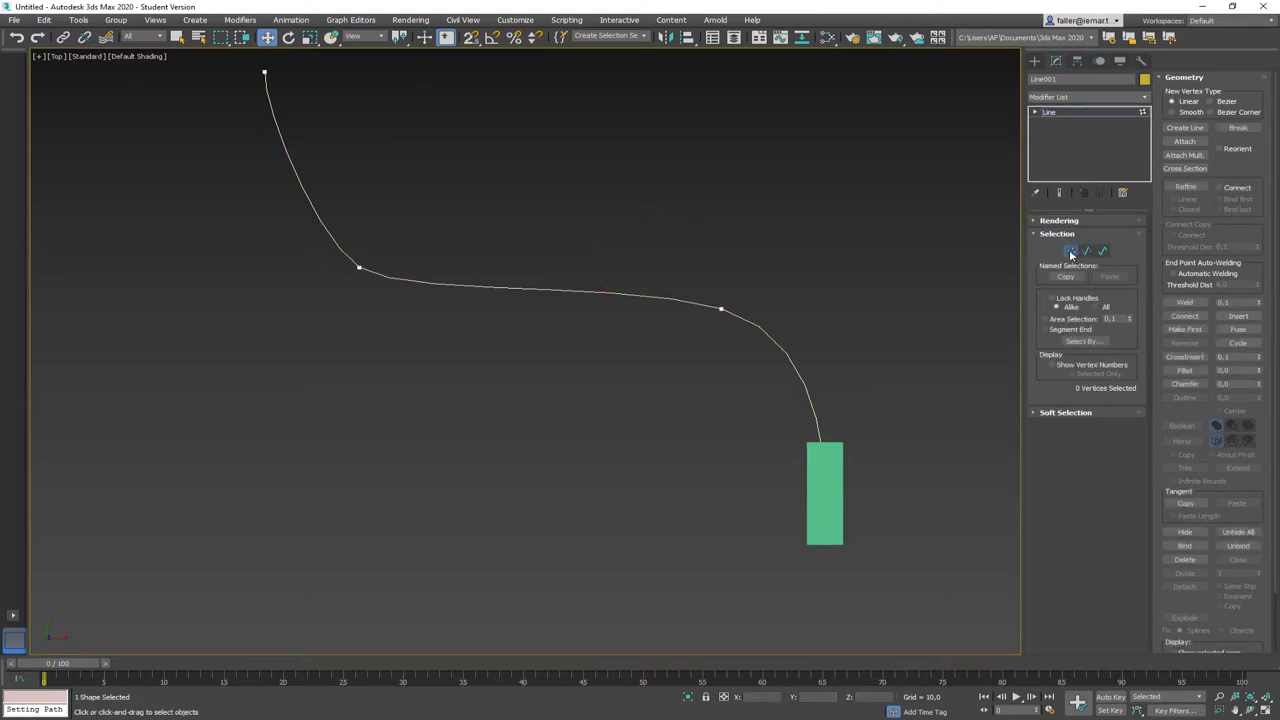
- Move the spline's second vertex up and to the right, to about X 99, Y 18,8, and deselect it
left_click_drag(704, 323, 705, 324)
mouse_move(808, 344)
left_mouse_down()
mouse_move(799, 361)
mouse_move(806, 351)
left_mouse_up()
left_click_drag(724, 300, 784, 275)
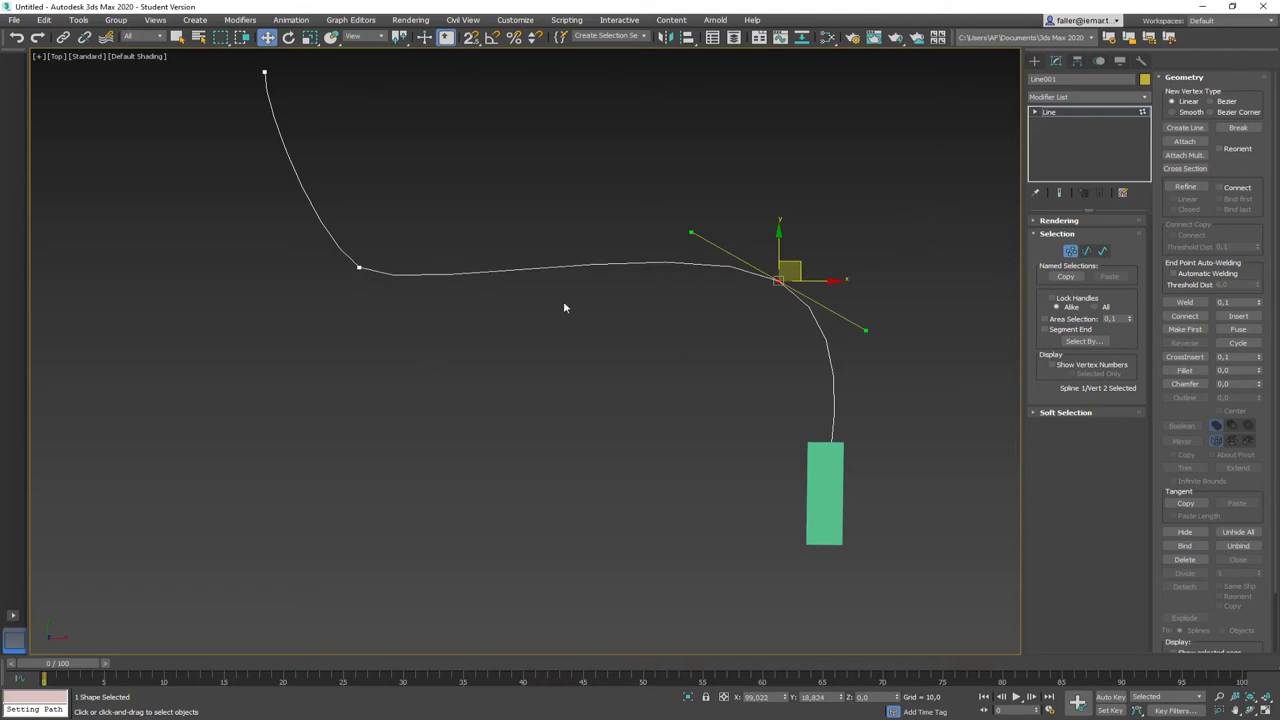
left_click(594, 440)
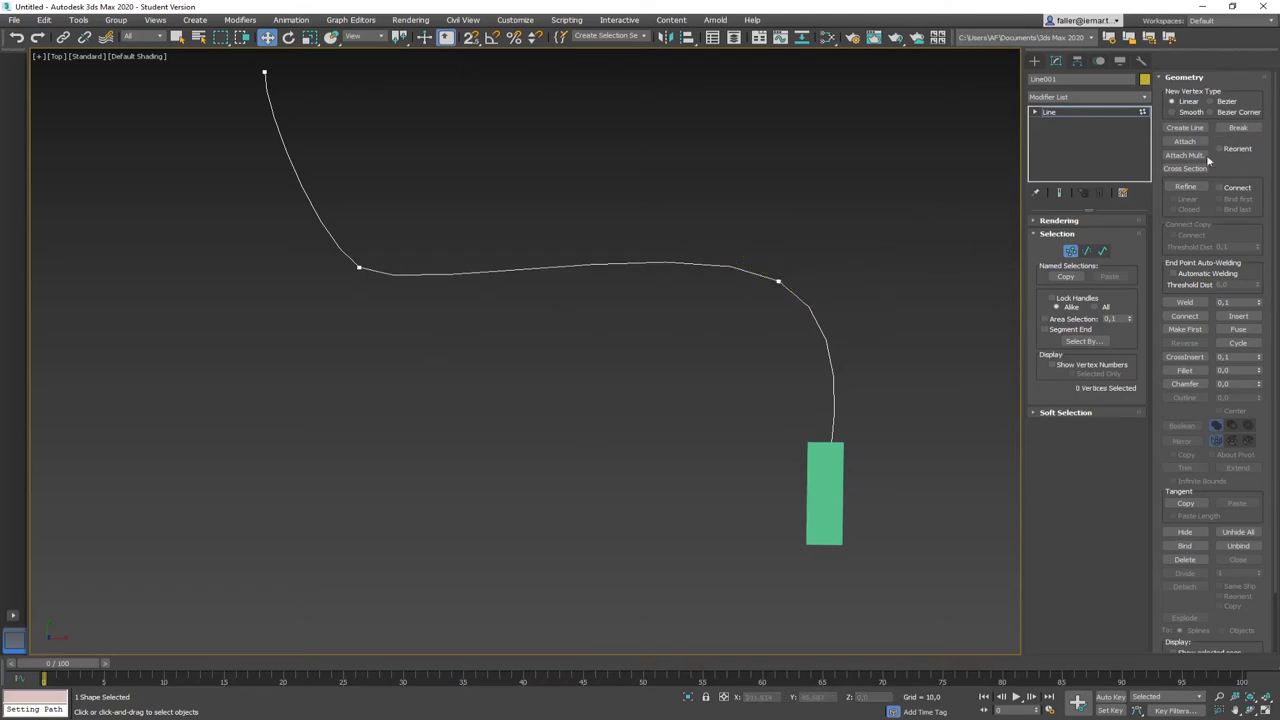
- Insert a vertex midway along the spline's middle segment with Refine and move it upward to form a hump
left_click(1185, 187)
left_click(575, 265)
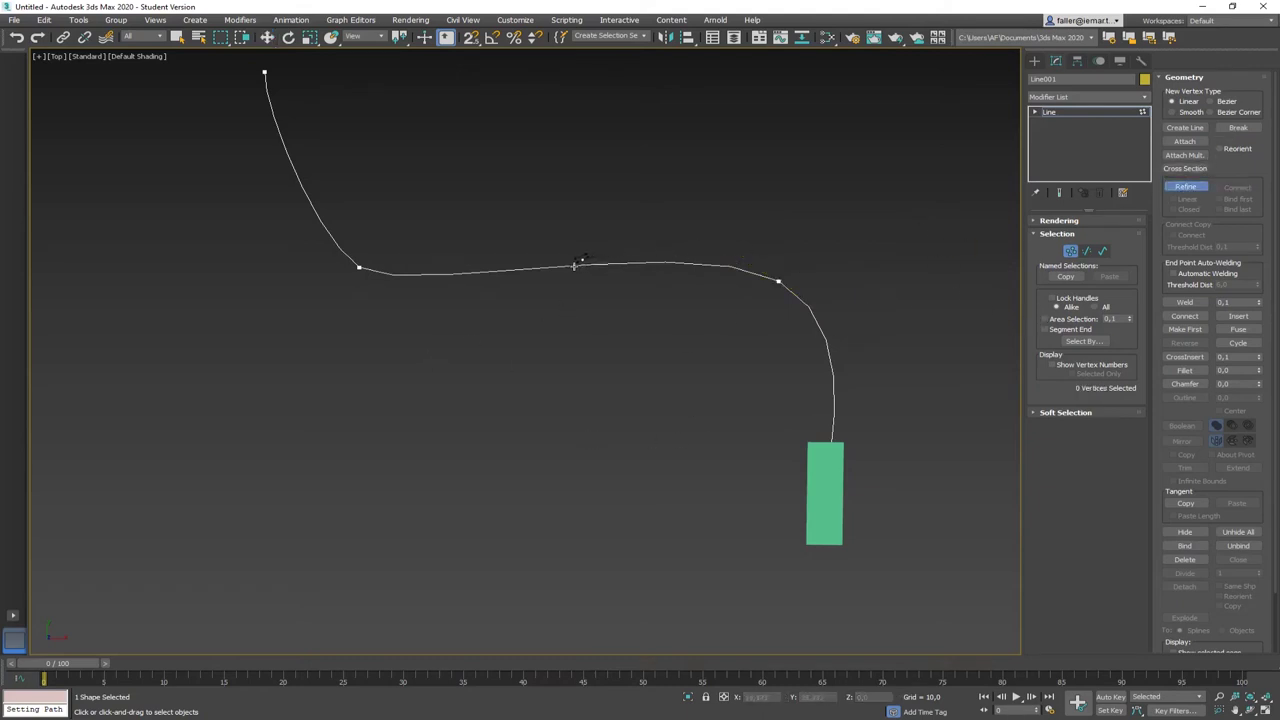
key("w")
left_click(573, 266)
left_click_drag(571, 268, 563, 214)
- Move the vertex at the spline's left bend down and to the left to deepen the curve, and leave vertex editing
left_click_drag(322, 334, 322, 334)
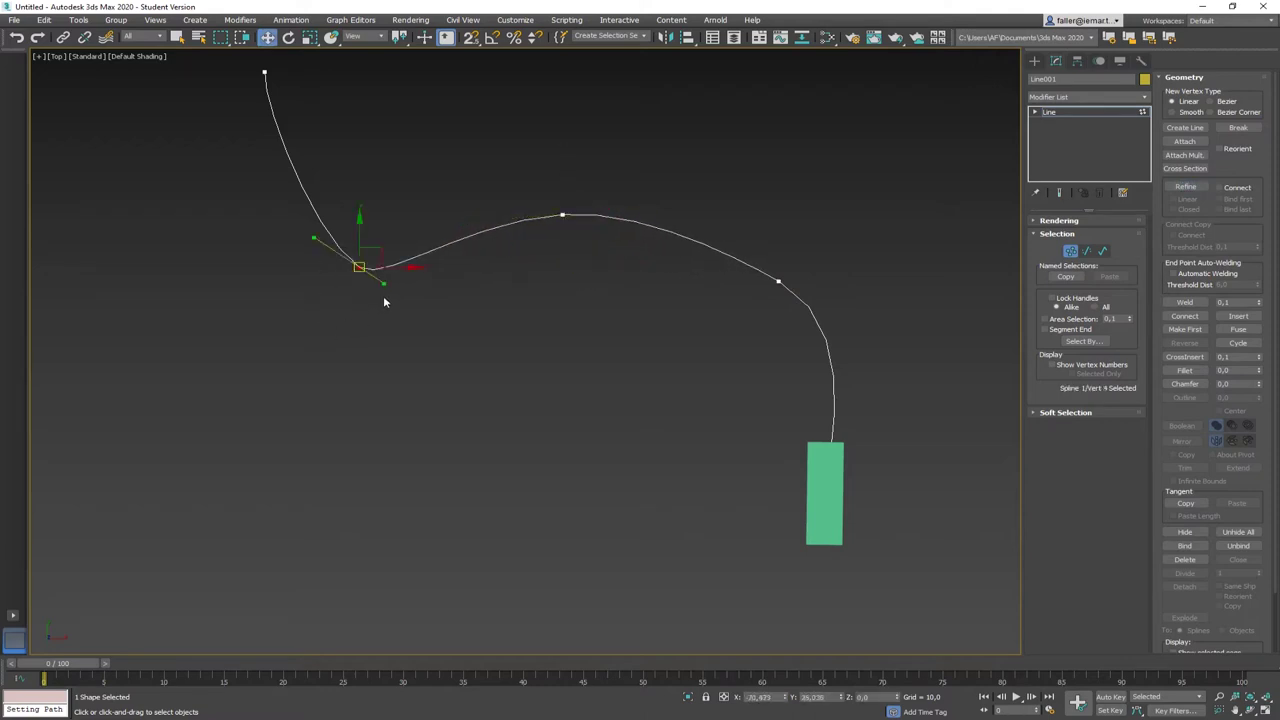
left_click_drag(385, 287, 347, 299)
left_click(971, 134)
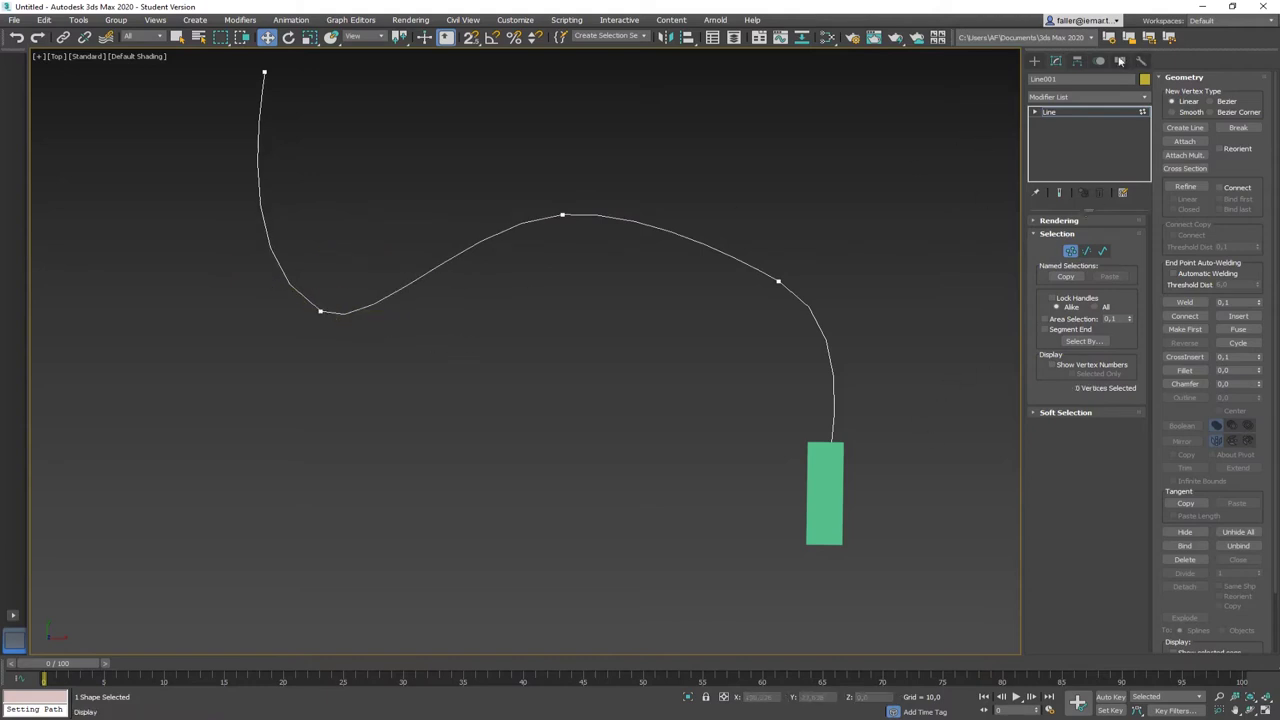
left_click(1070, 250)
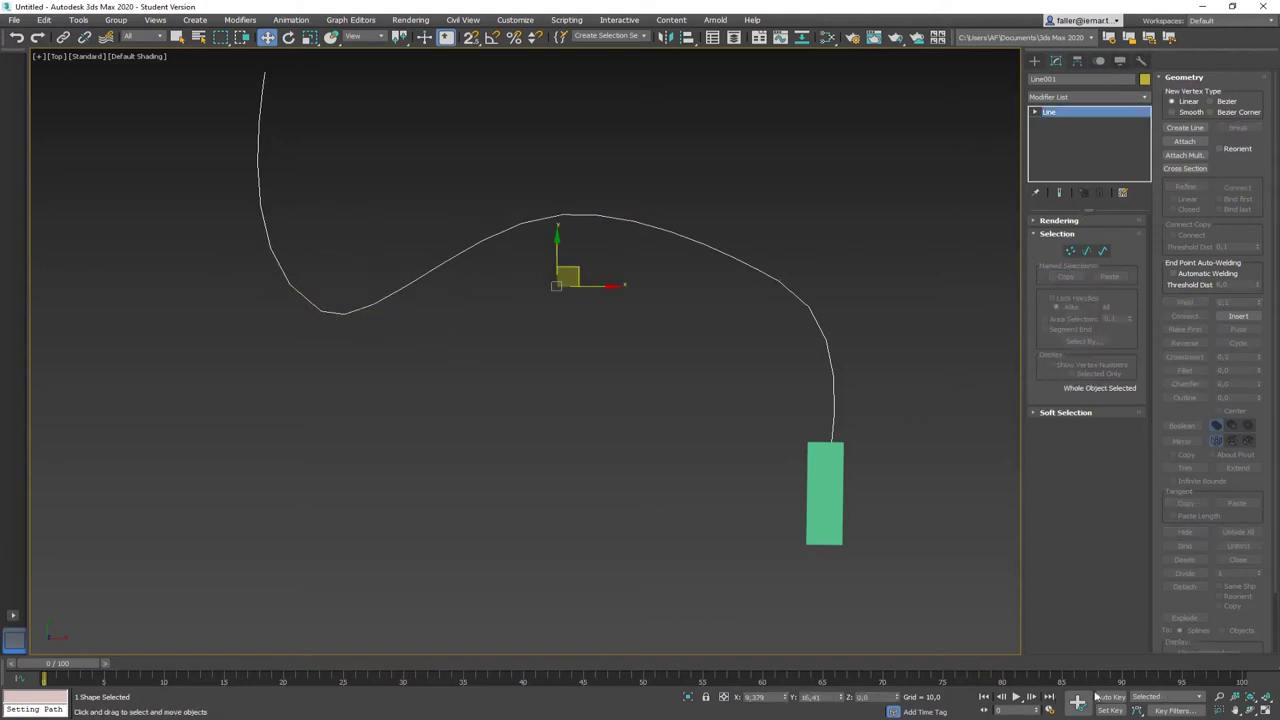
- Play the animation to check how the box follows the reshaped path, stop it and deselect the spline
left_click(1016, 697)
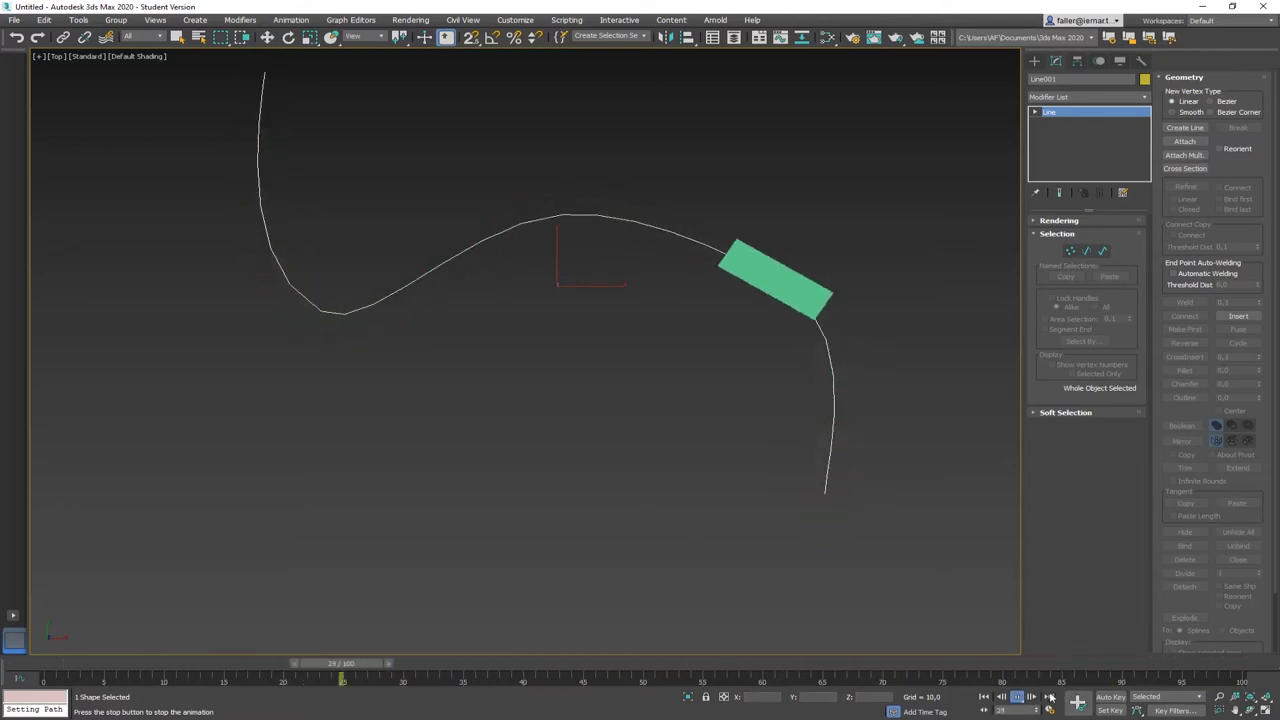
left_click(1017, 697)
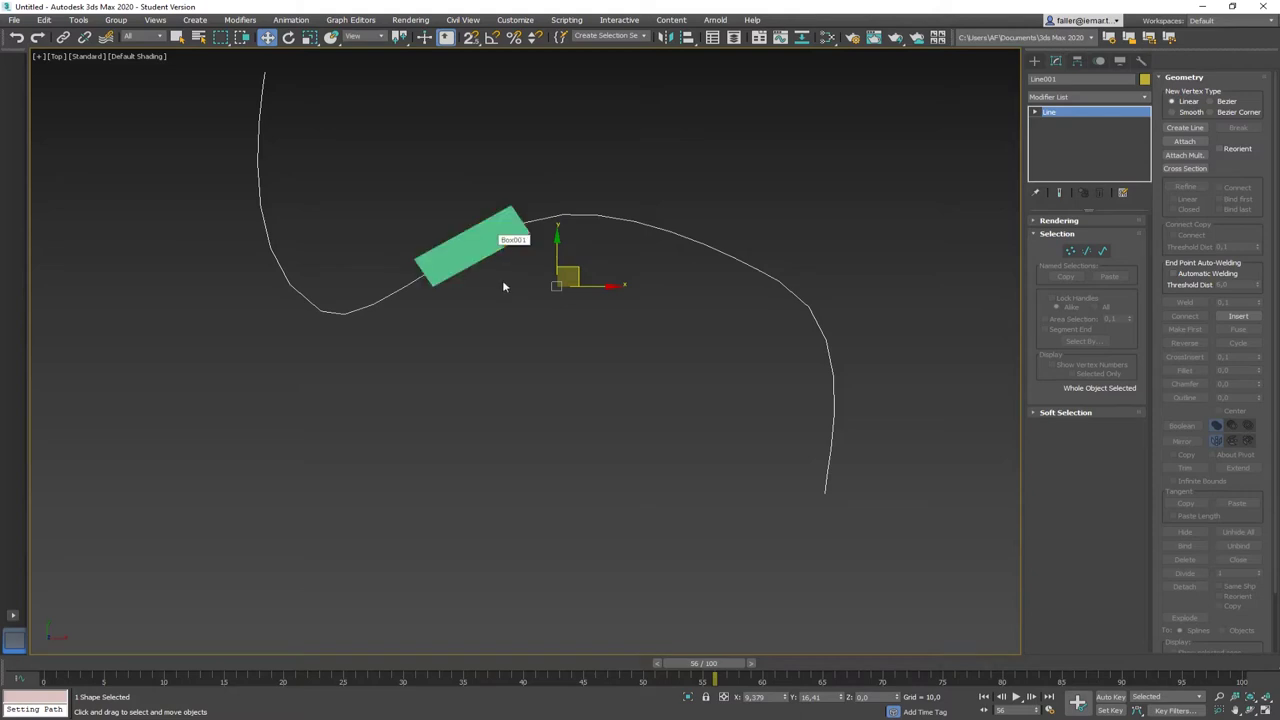
left_click(497, 422)
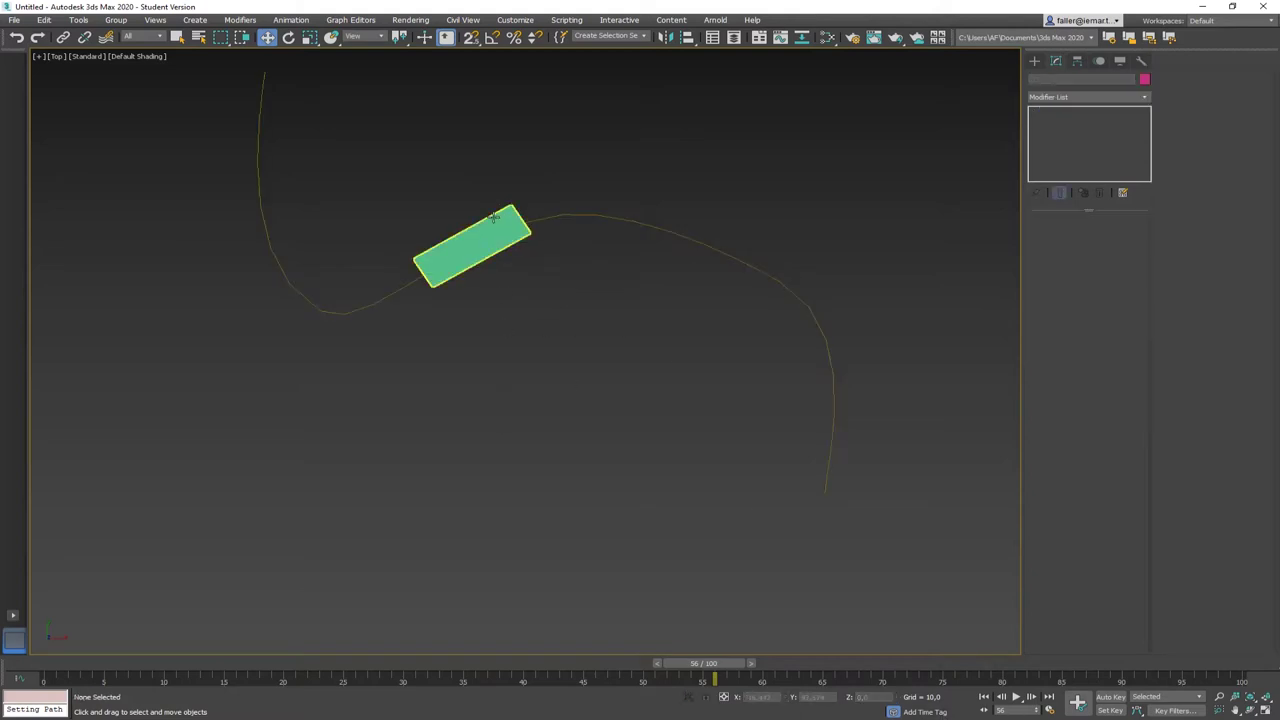
- Select the box and, in its motion controller tree, expand the Position List and select the Path Constraint track
left_click(487, 235)
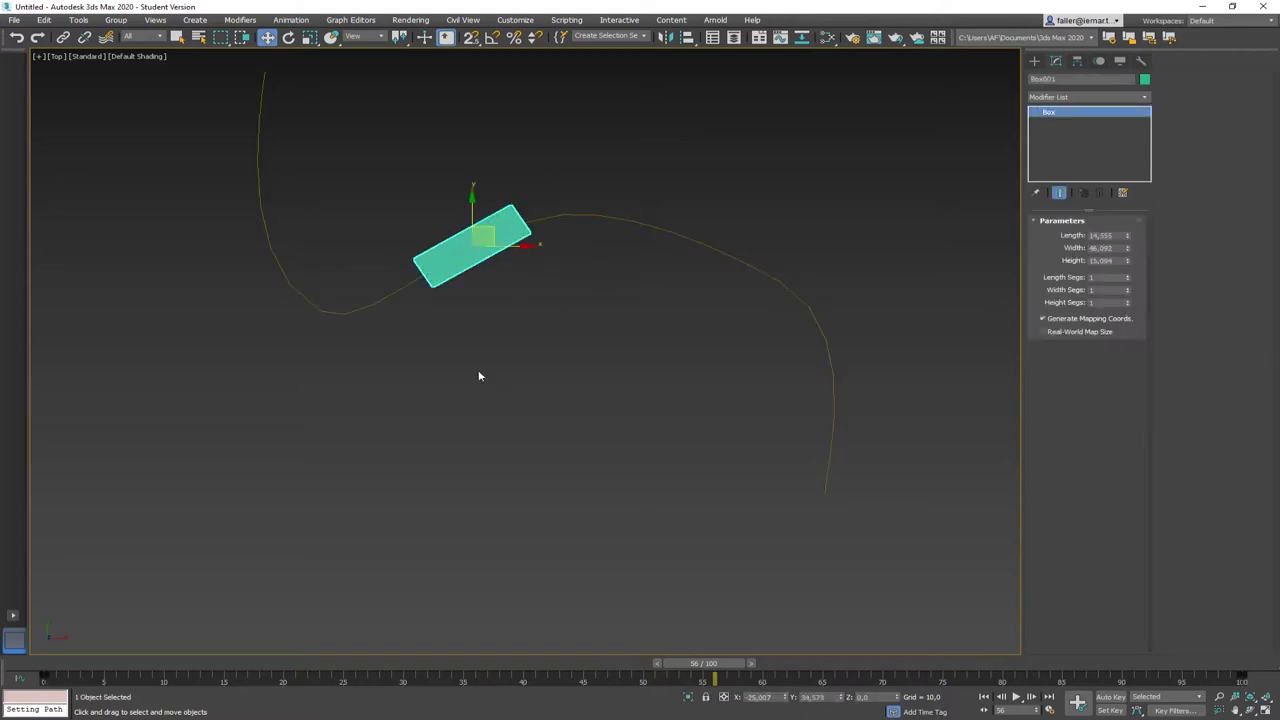
left_click(1099, 61)
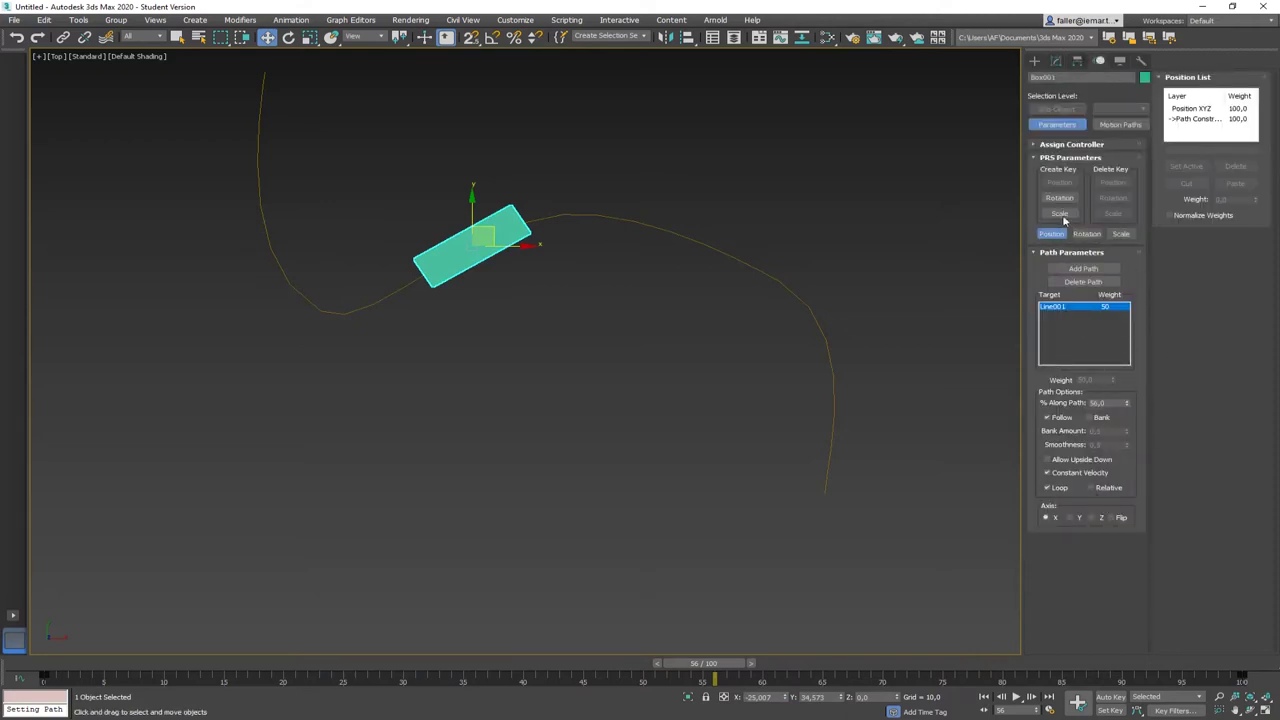
left_click(1036, 146)
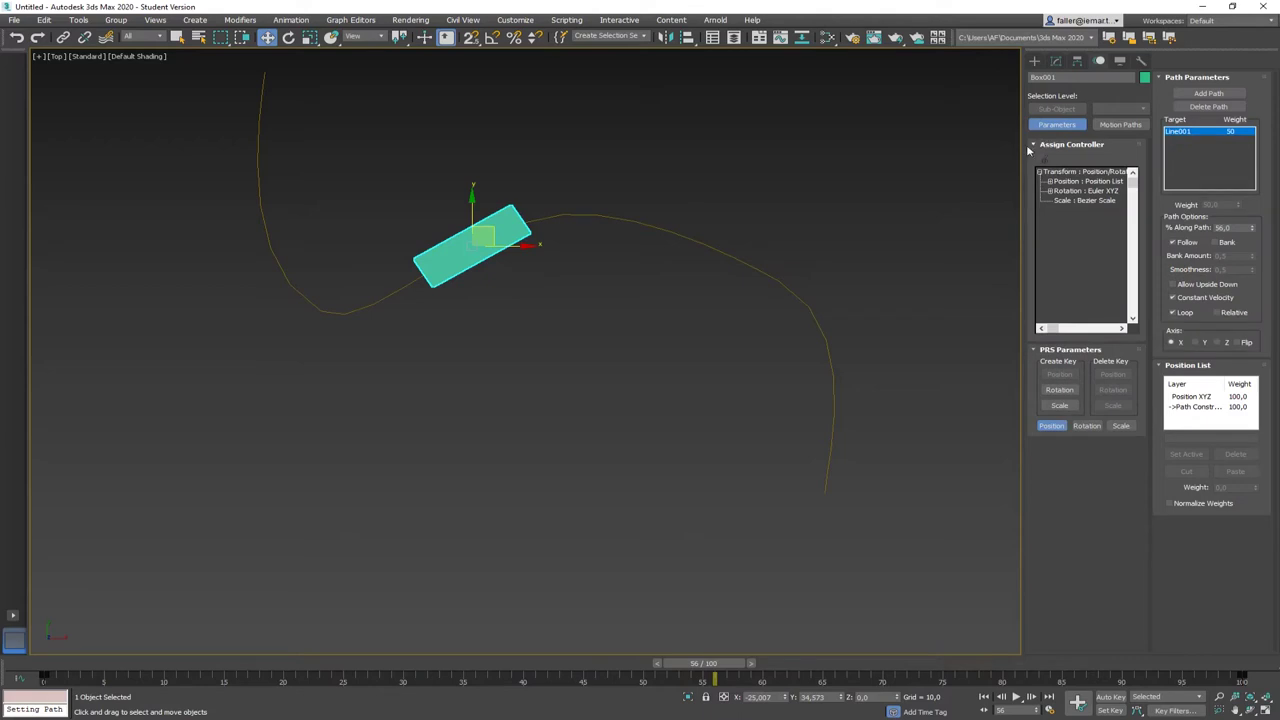
left_click(1068, 182)
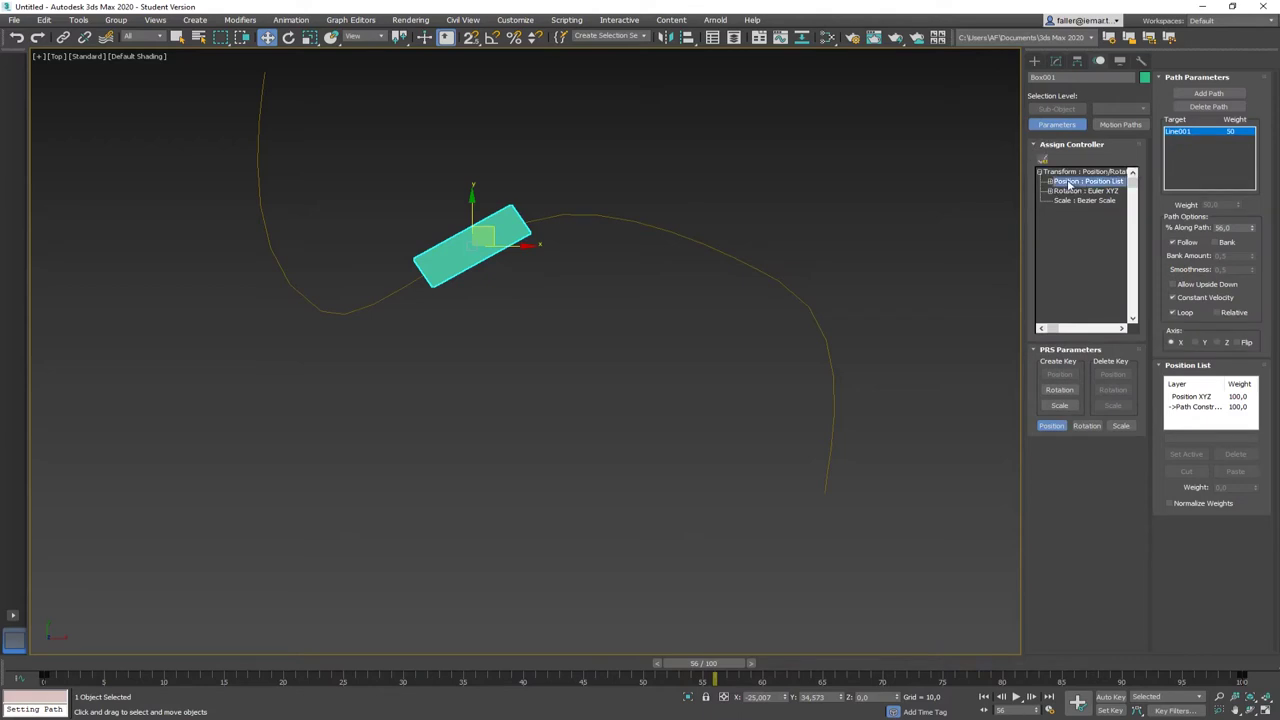
left_click(1050, 182)
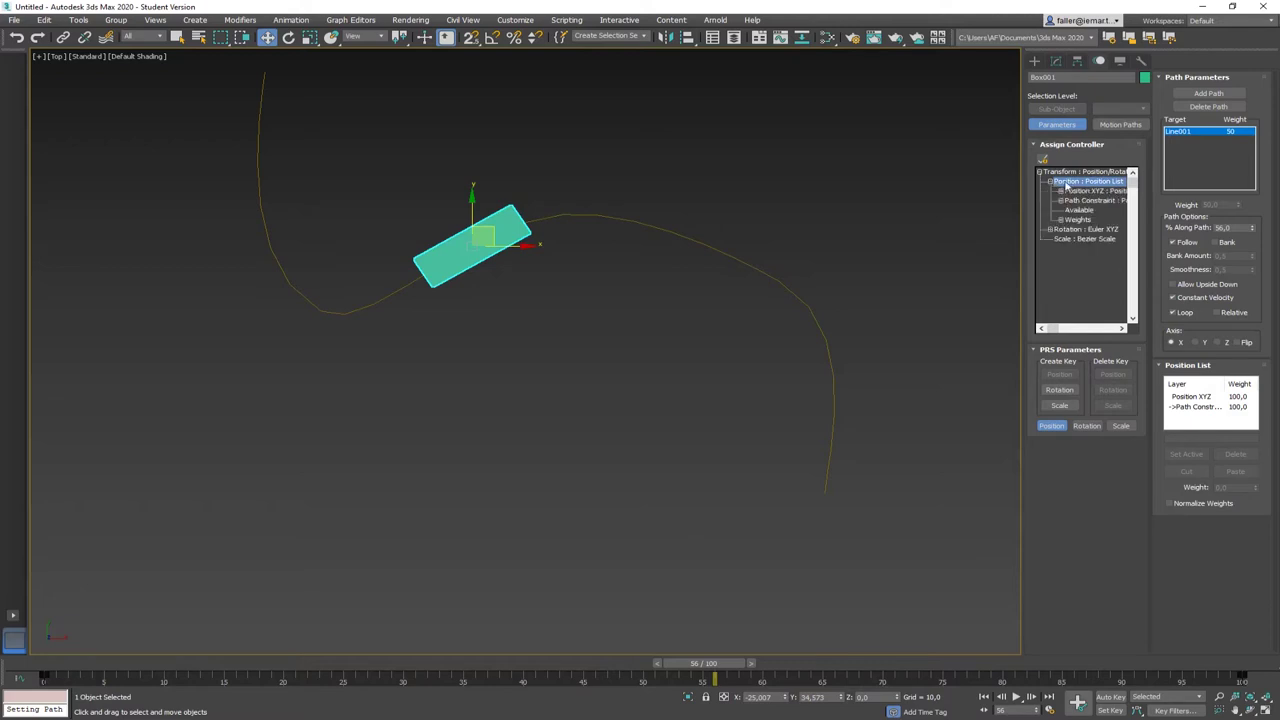
left_click(1081, 201)
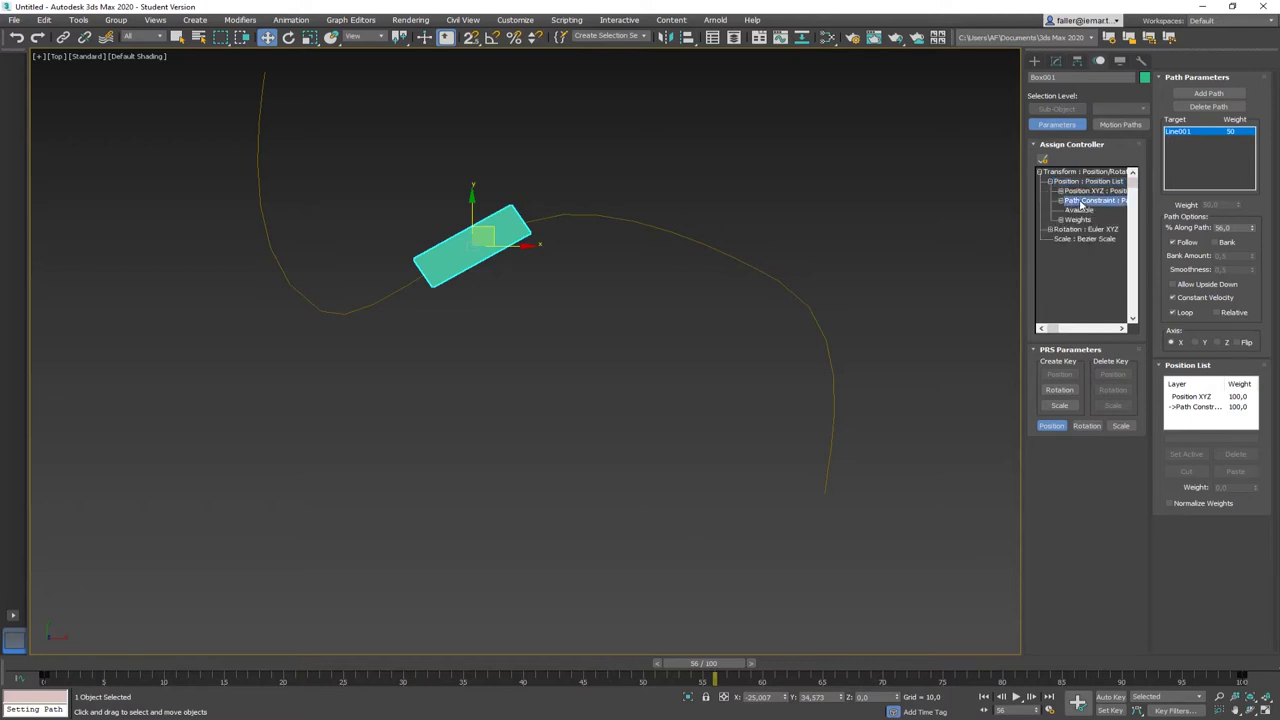
- Try resetting the box's Path Constraint track to its default controller, and undo the reset
right_click(1081, 204)
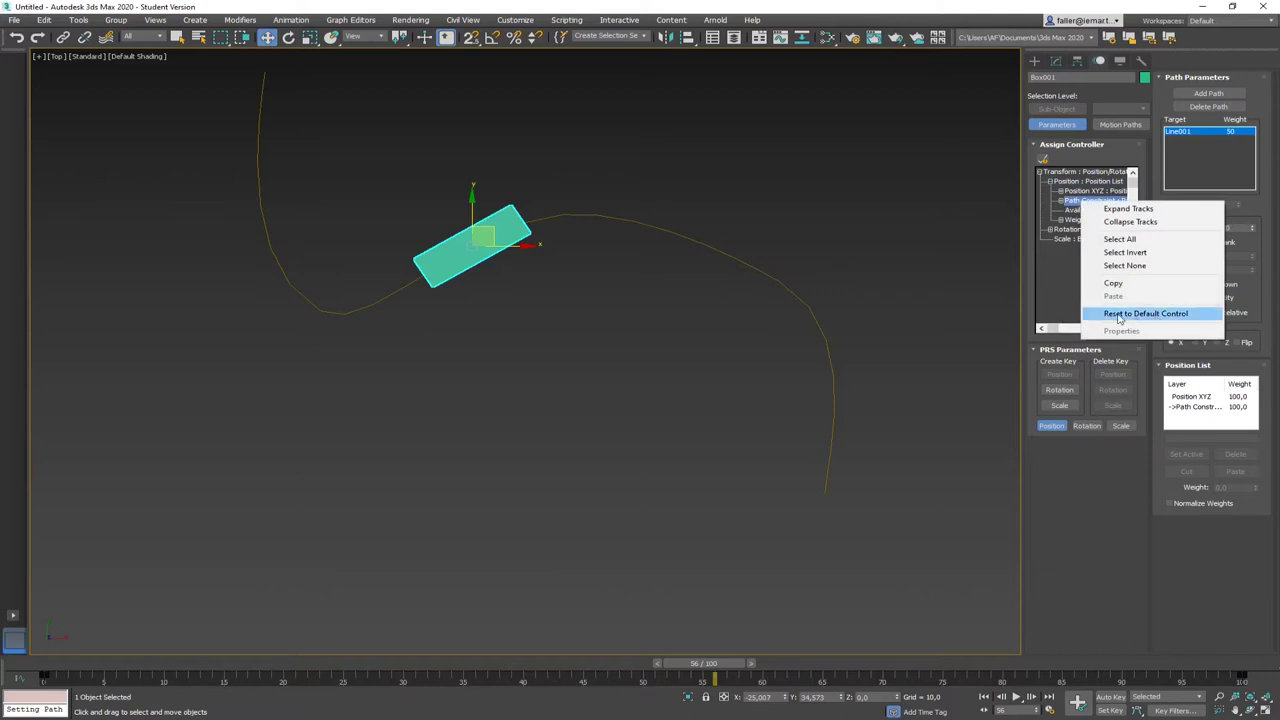
left_click(1113, 283)
right_click(1081, 203)
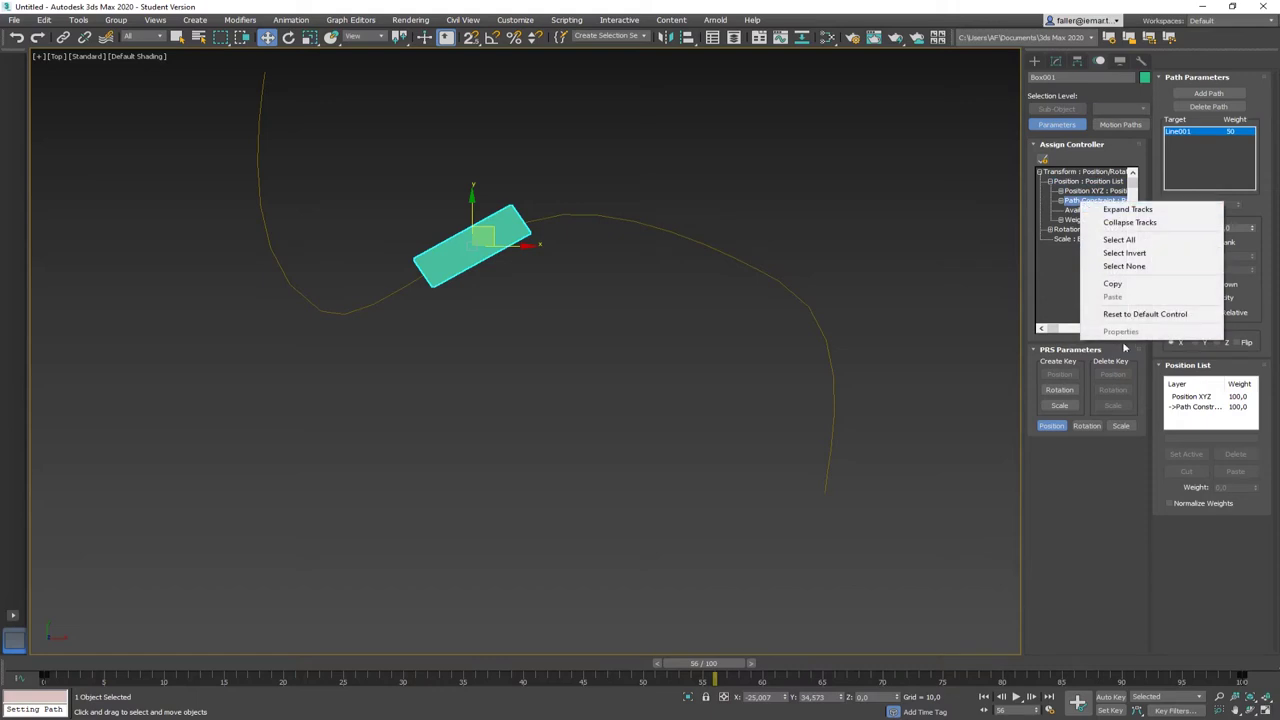
left_click(1128, 316)
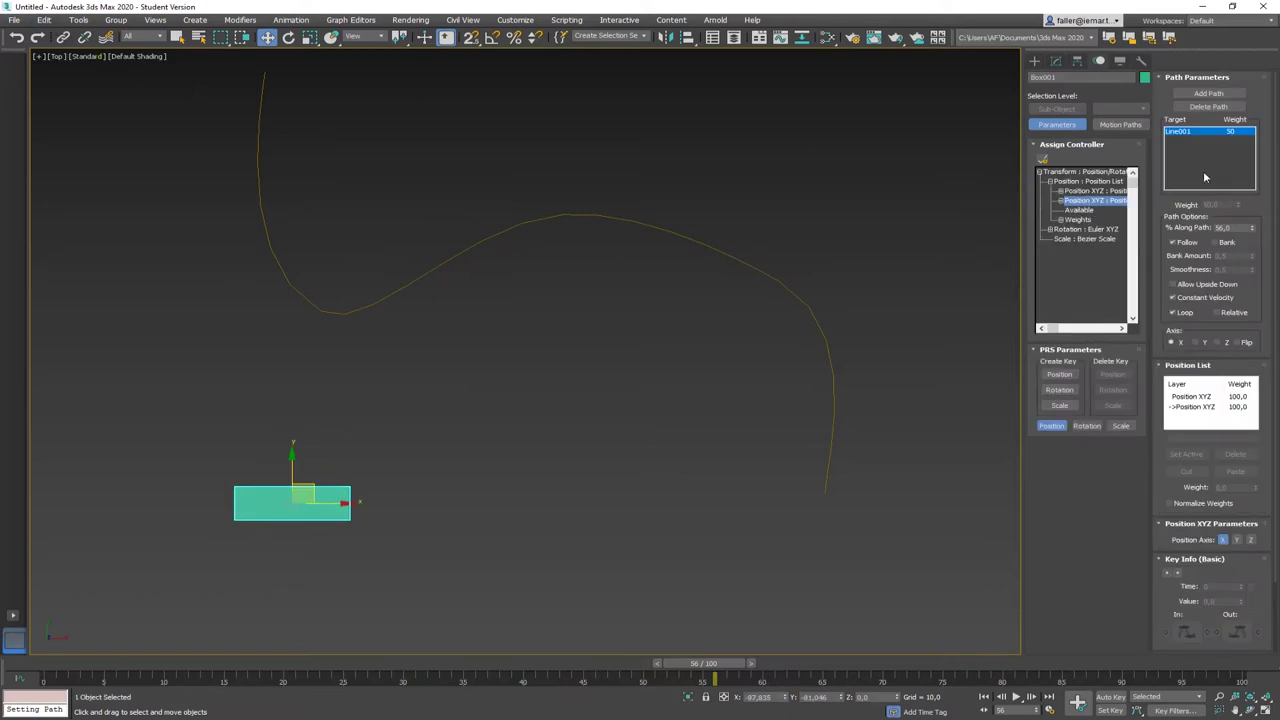
right_click(1088, 203)
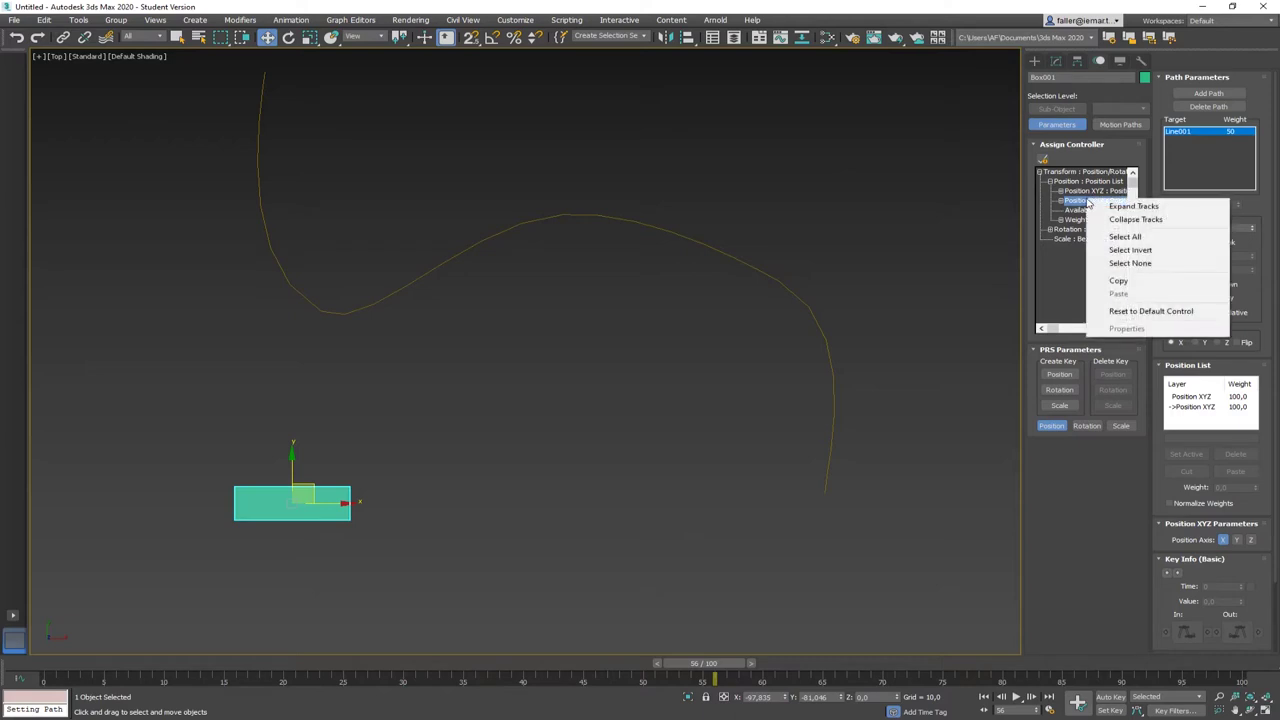
left_click(1126, 312)
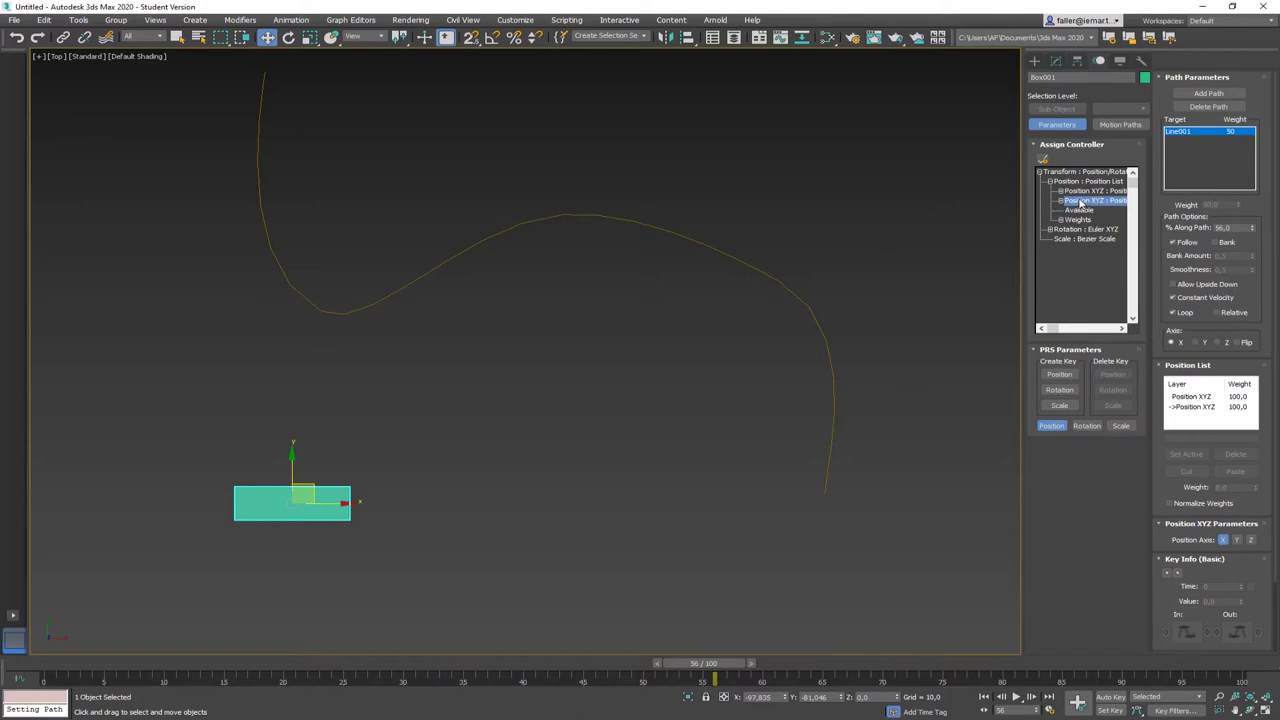
key("ctrl+d")
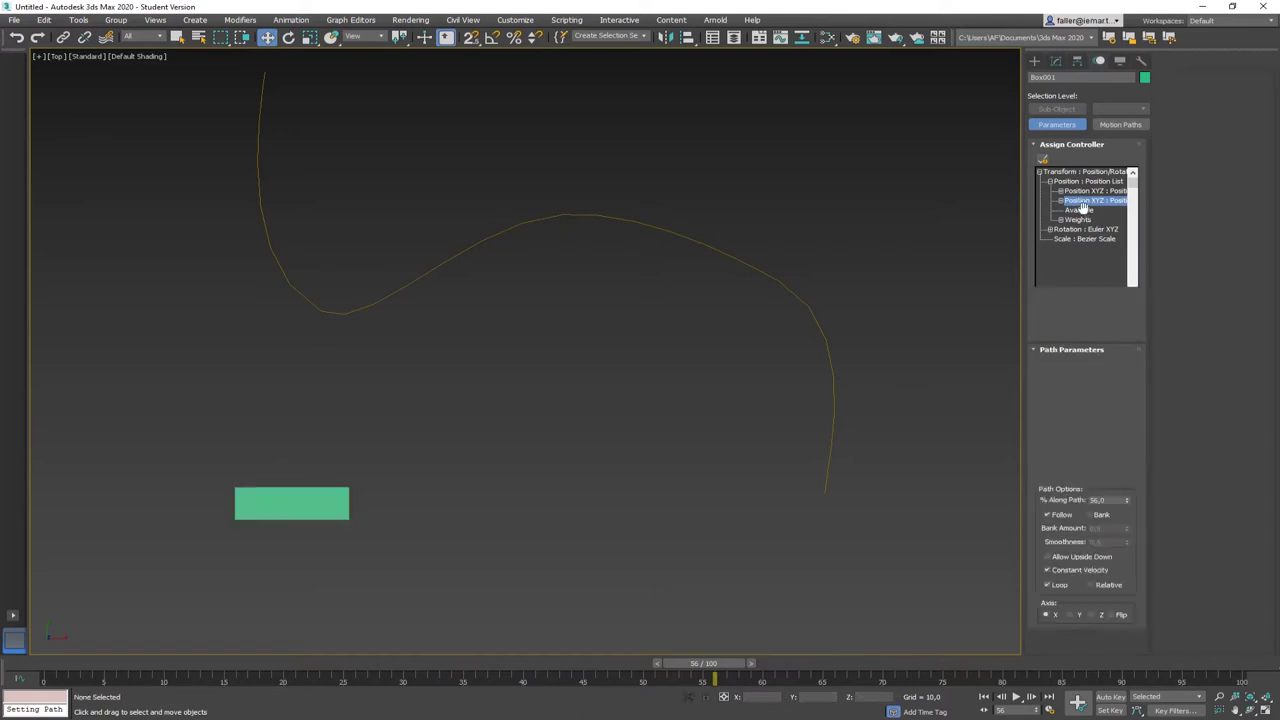
left_click(303, 528)
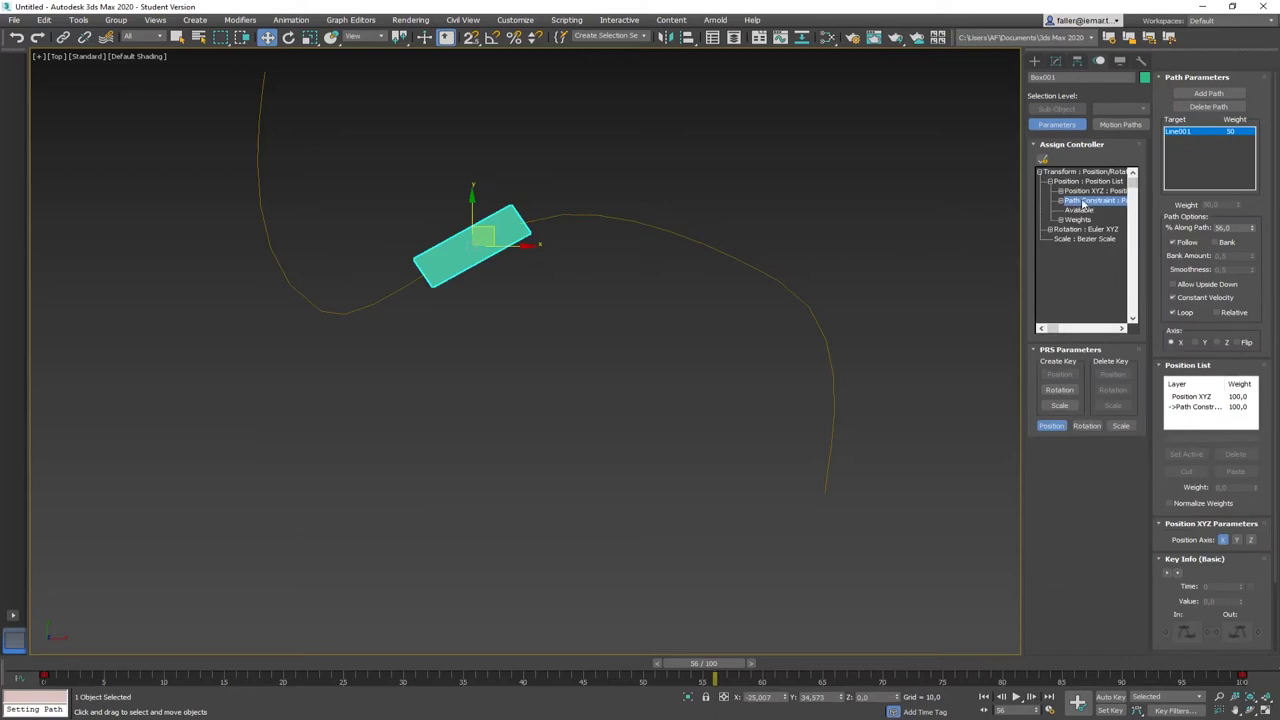
- Replace the box's Path Constraint with a Position XYZ controller and move the box freely to about X -50, Y -83
left_click(1044, 162)
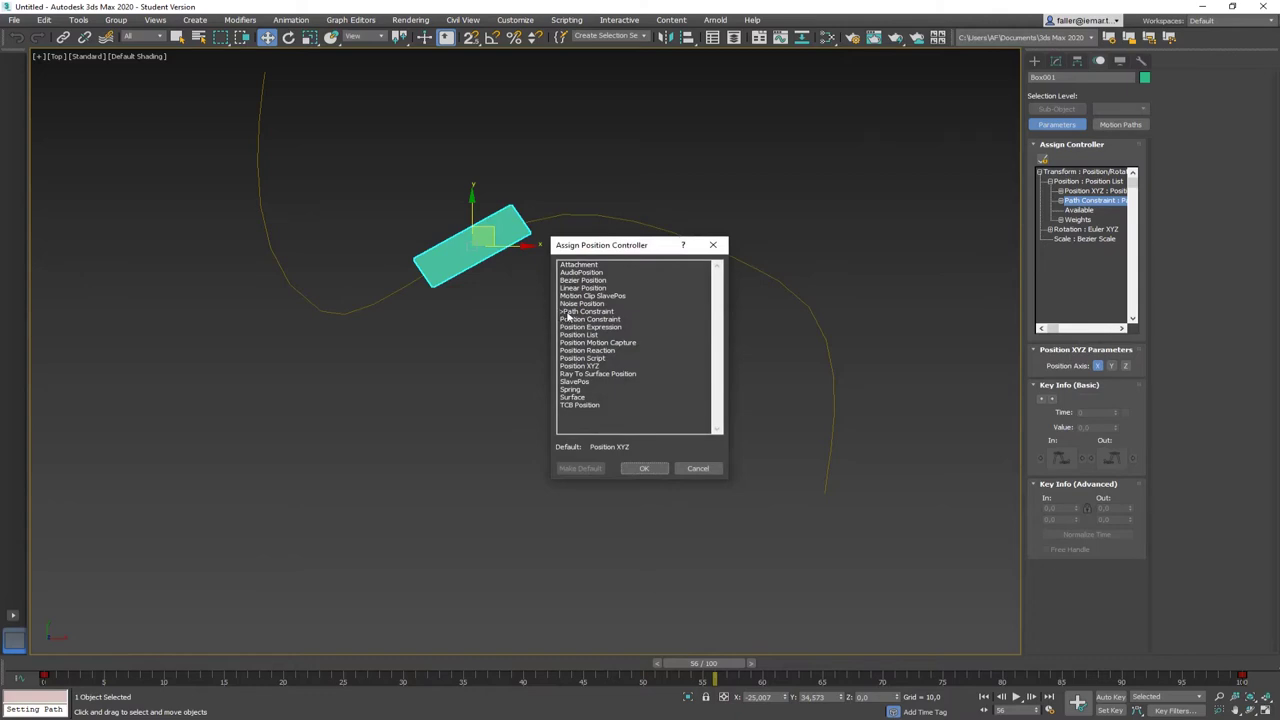
left_click(588, 367)
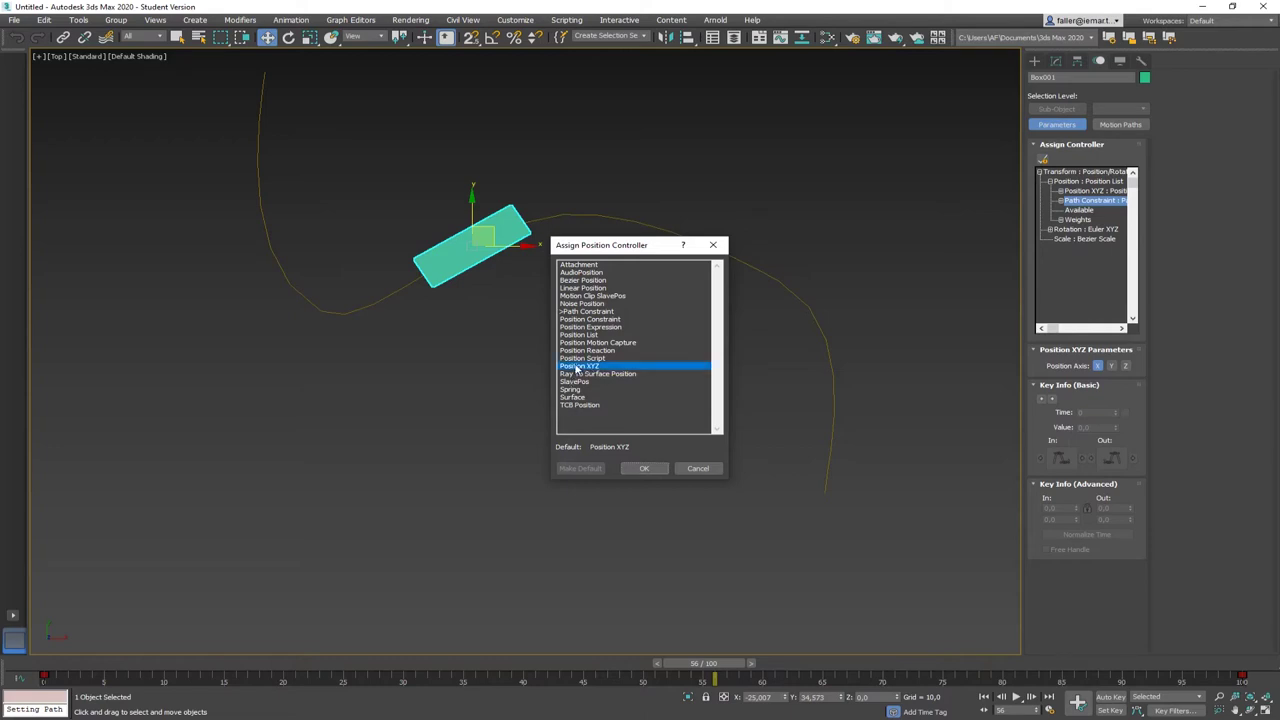
left_click(646, 469)
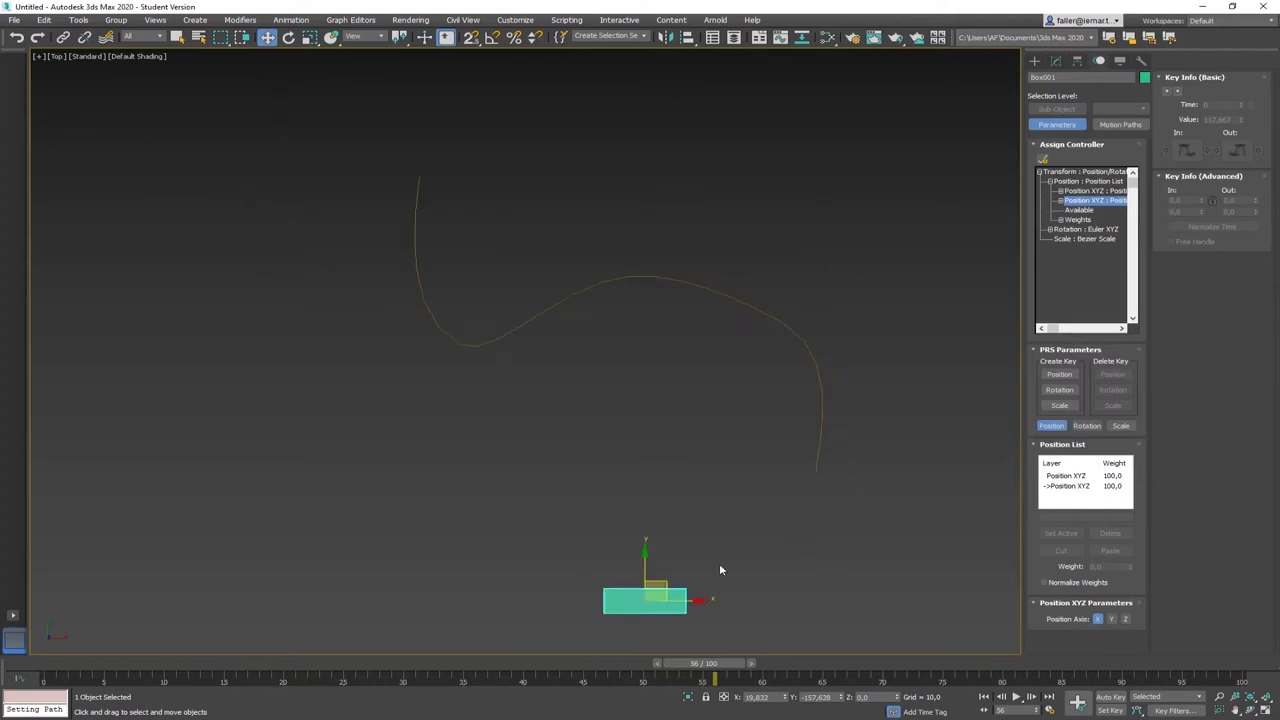
left_click_drag(671, 583, 592, 460)
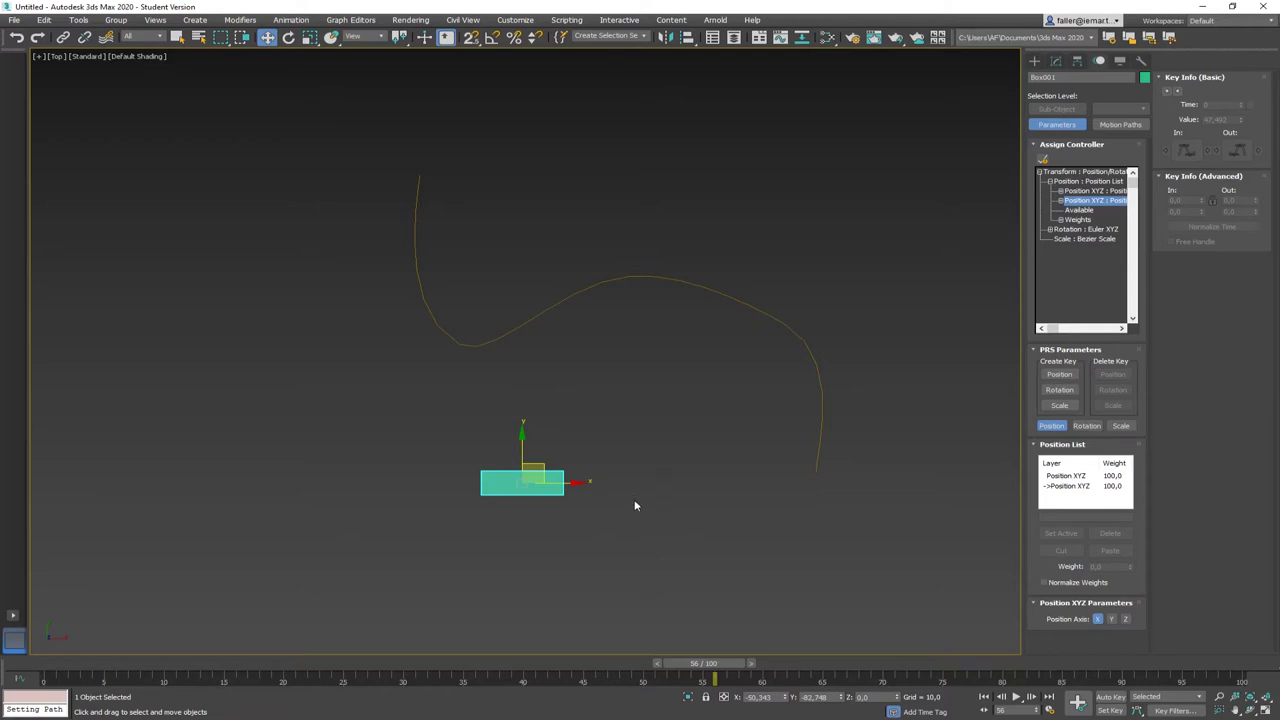
- Select the box and the path spline together and delete them
left_click_drag(808, 251, 417, 606)
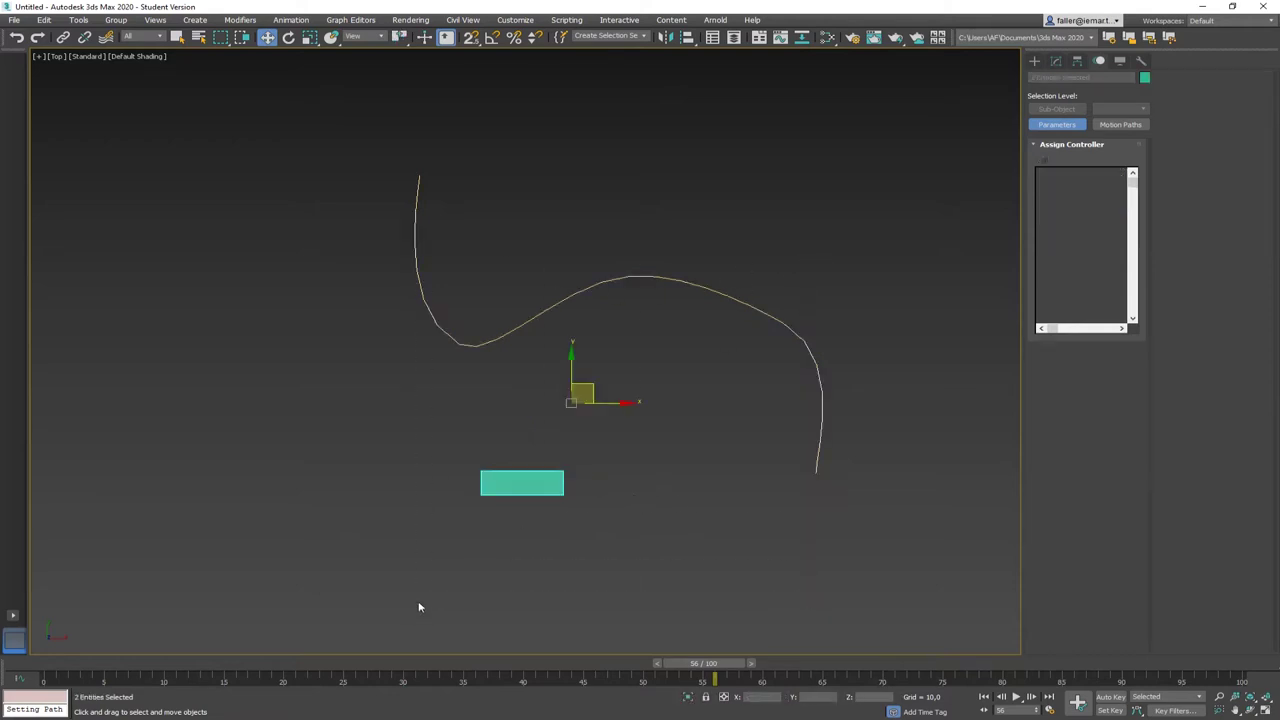
key("Delete")
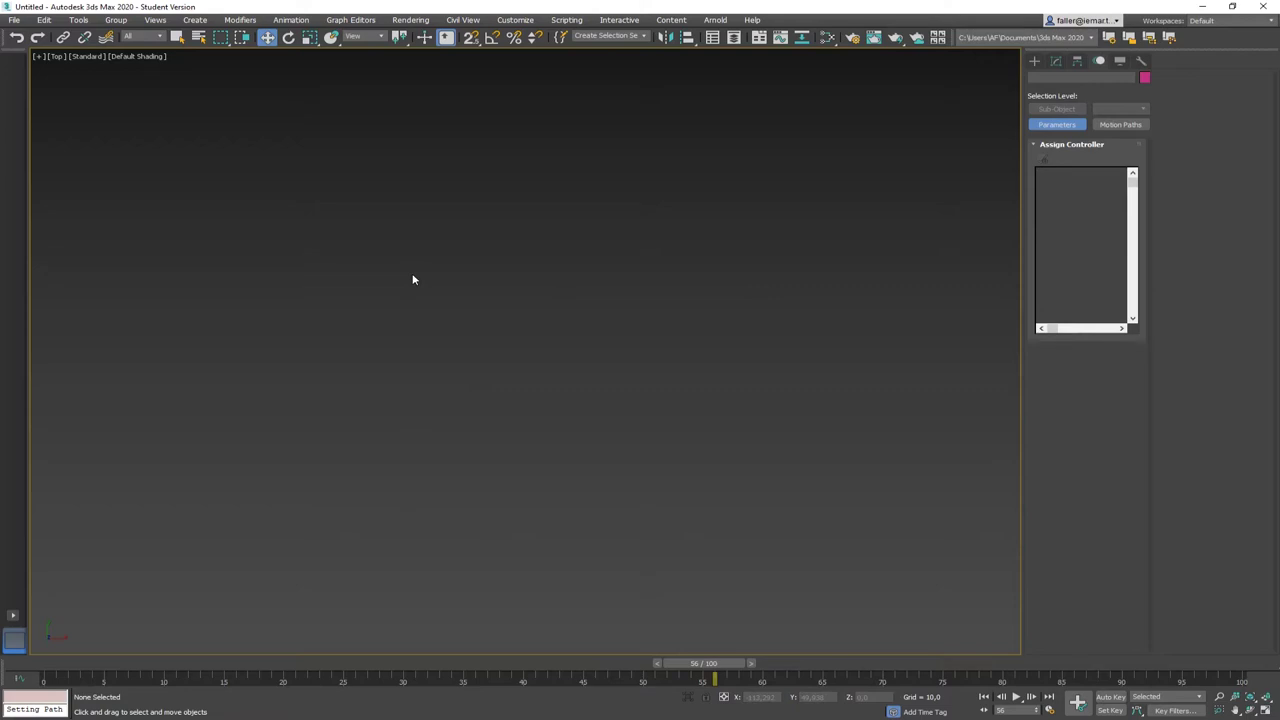
- Create a teapot with a radius of about 40 near the middle of the top view, and deselect it
left_click(1034, 60)
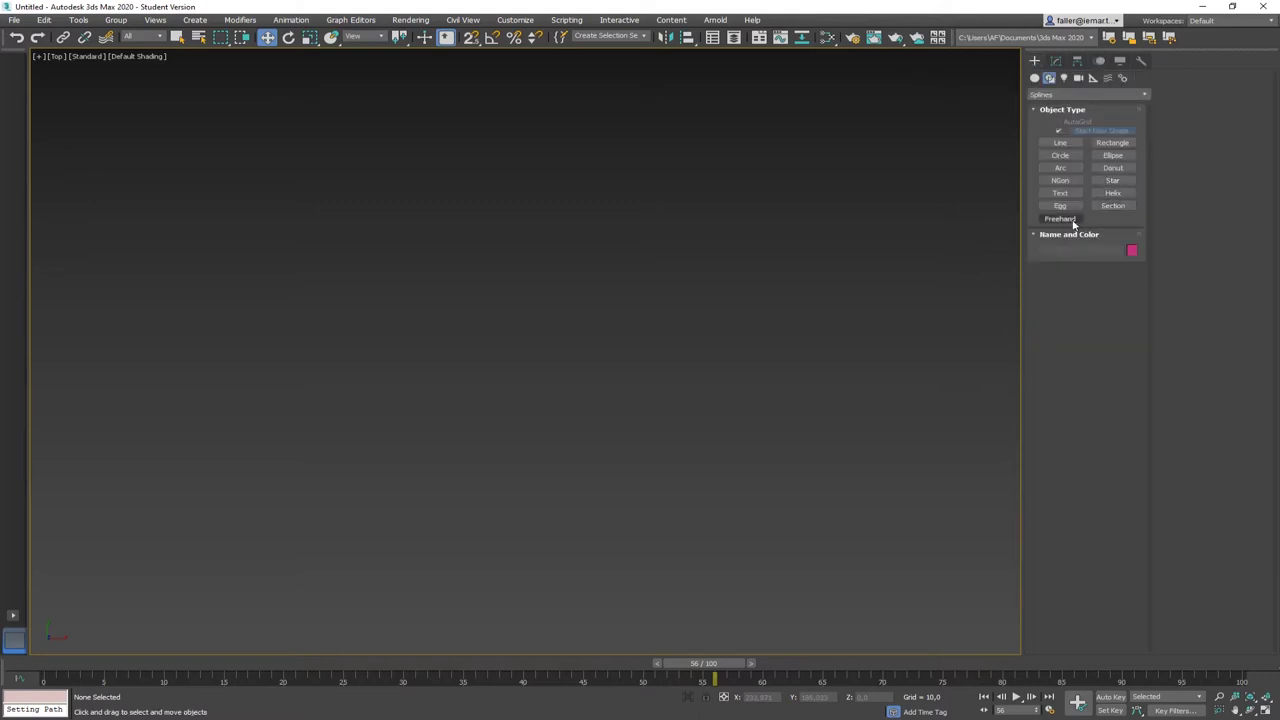
left_click(1035, 78)
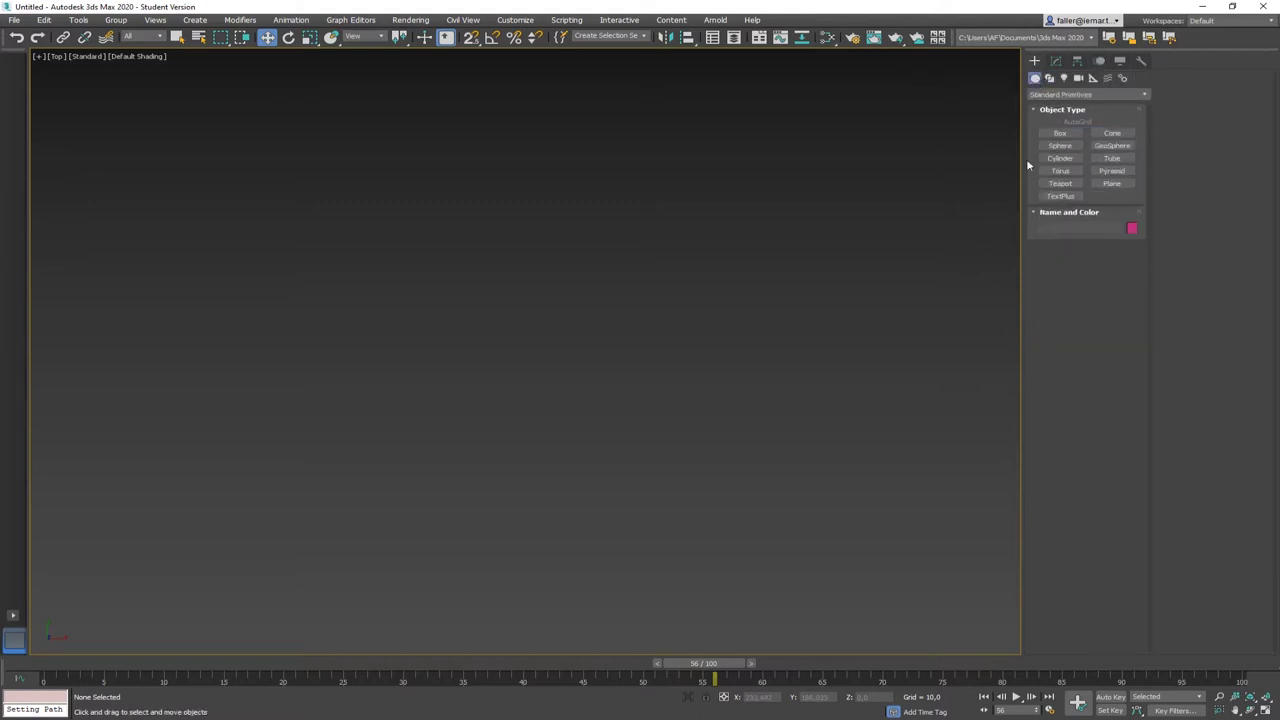
left_click(1060, 183)
left_click_drag(483, 355, 539, 393)
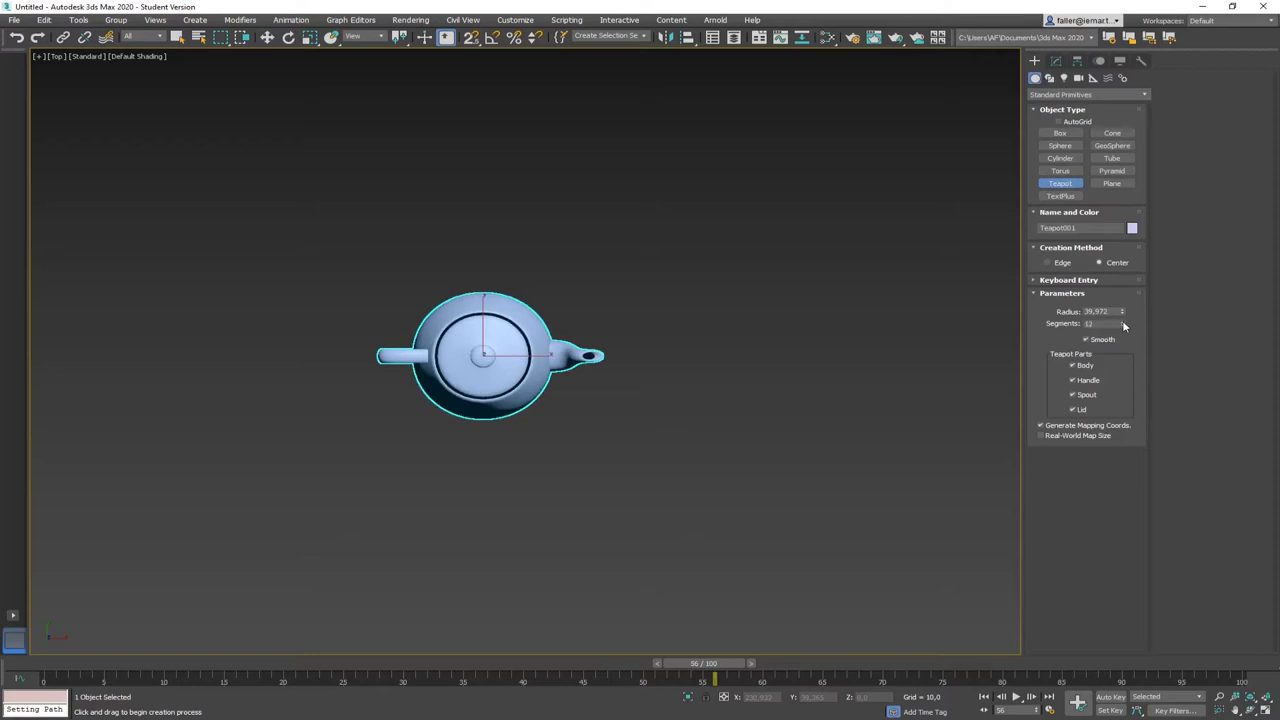
mouse_move(425, 376)
middle_mouse_down("alt")
mouse_move(489, 289)
mouse_move(409, 389)
middle_mouse_up("alt")
key("w")
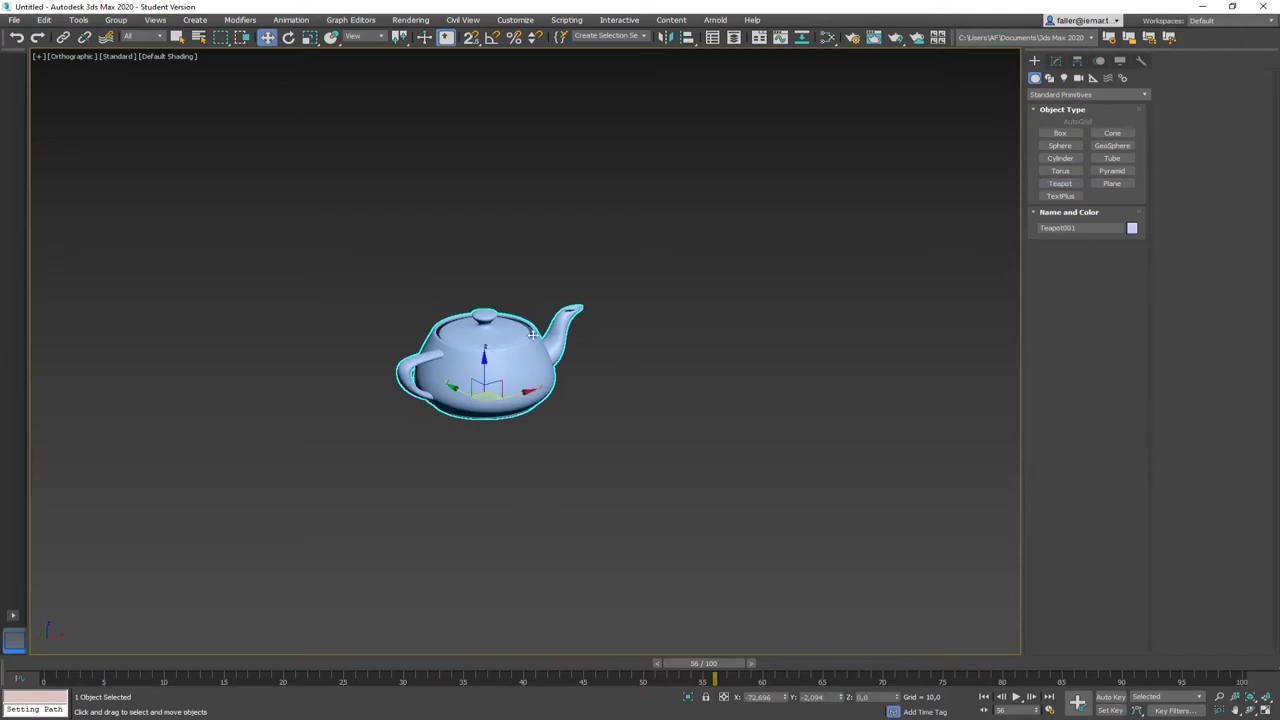
left_click(634, 420)
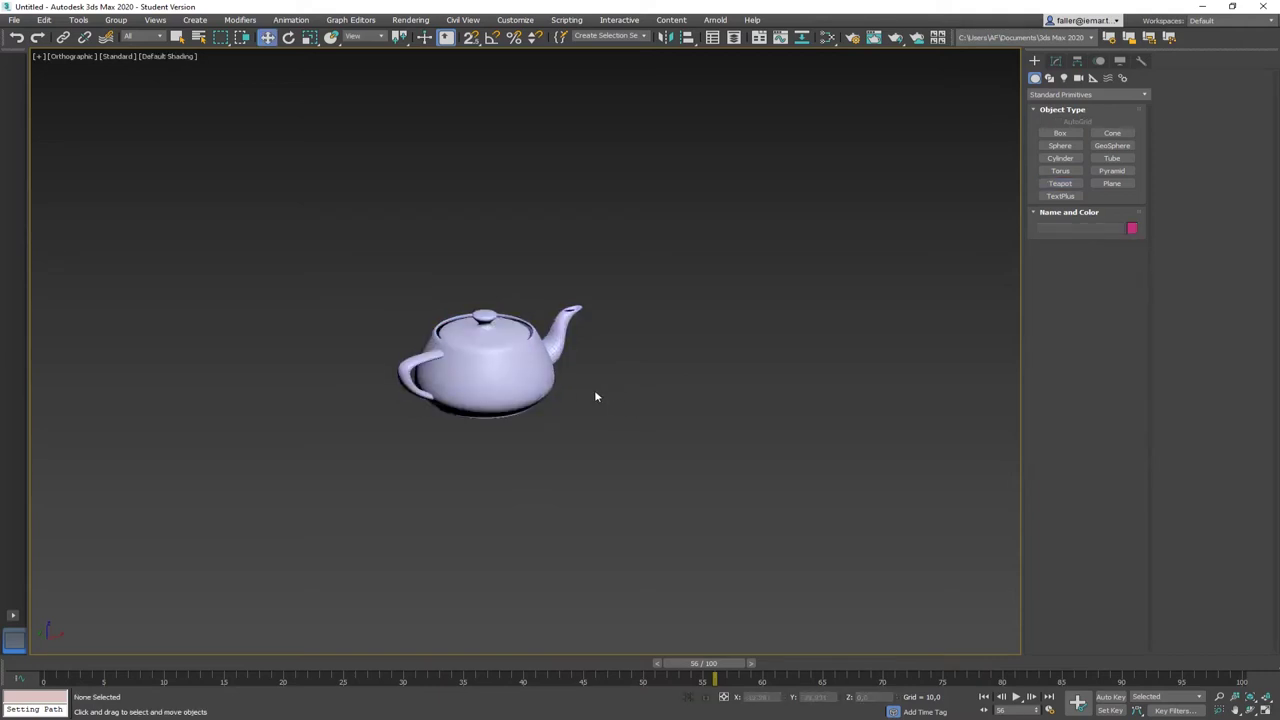
- Draw a circle spline with a radius of about 231 around the teapot in the top view
key("t")
scroll(563, 389, "down", 10)
scroll(593, 322, "up", 5)
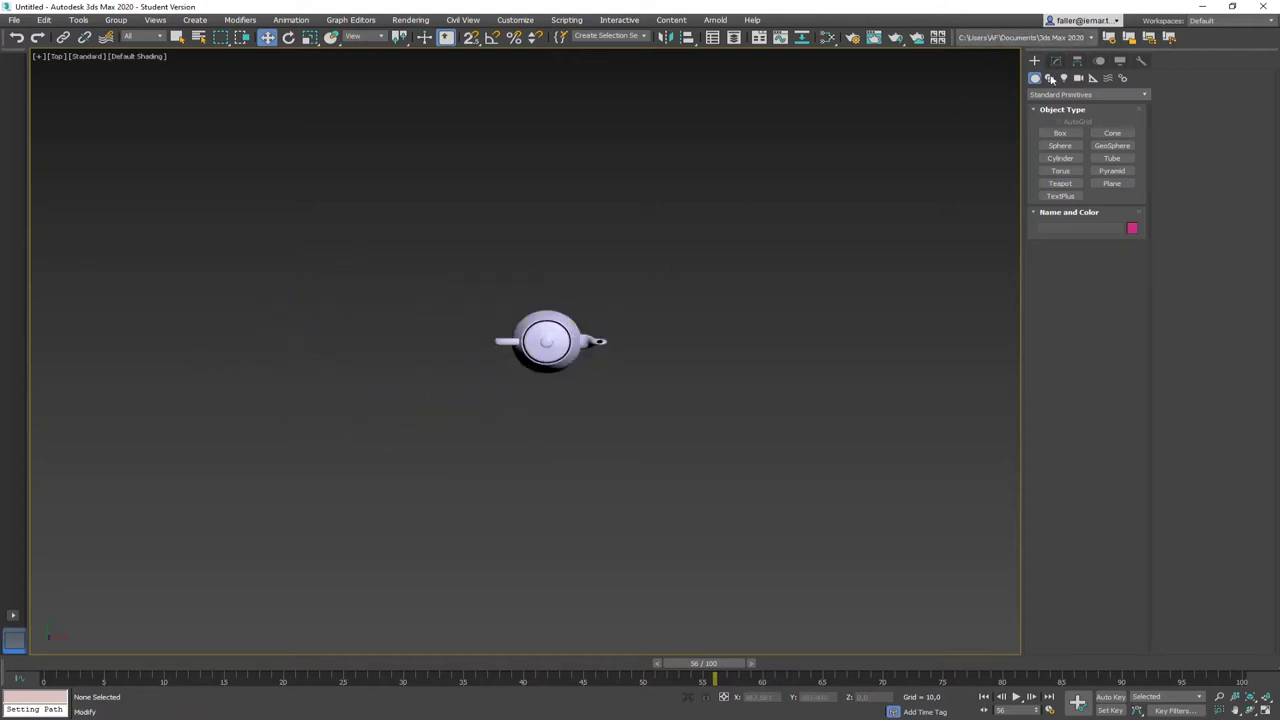
left_click(1050, 79)
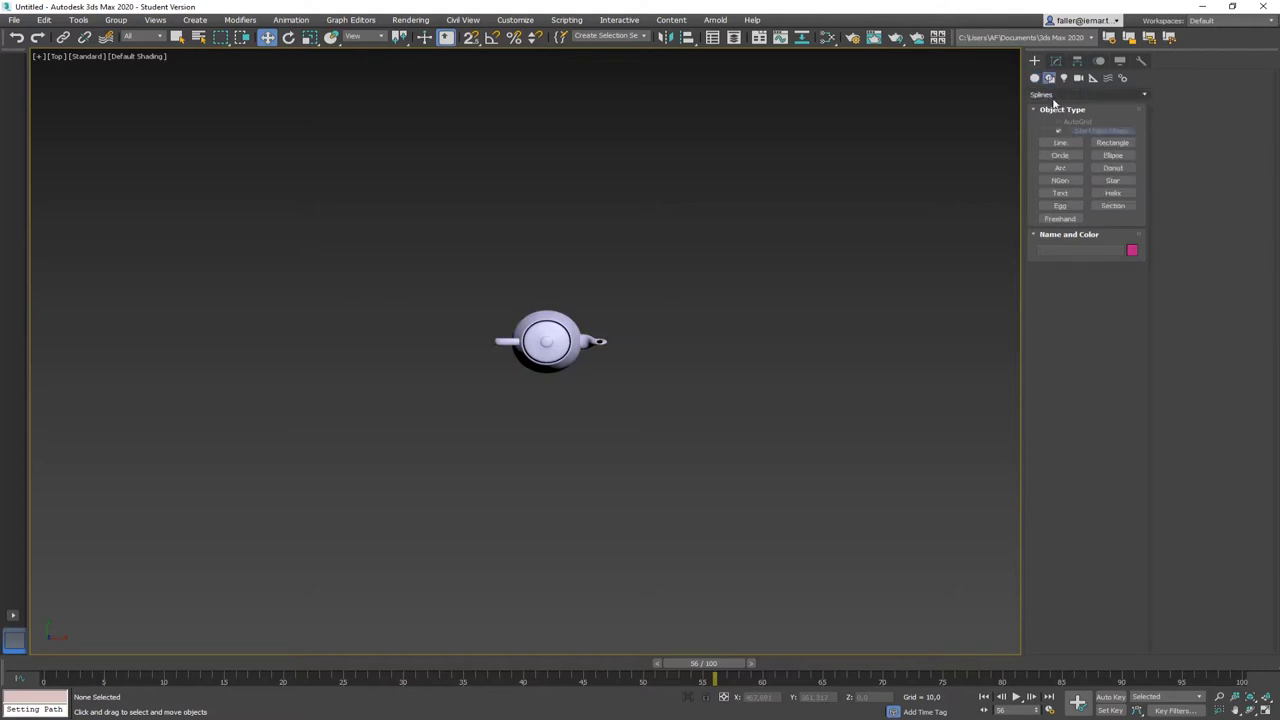
left_click(1060, 155)
left_click_drag(553, 350, 741, 420)
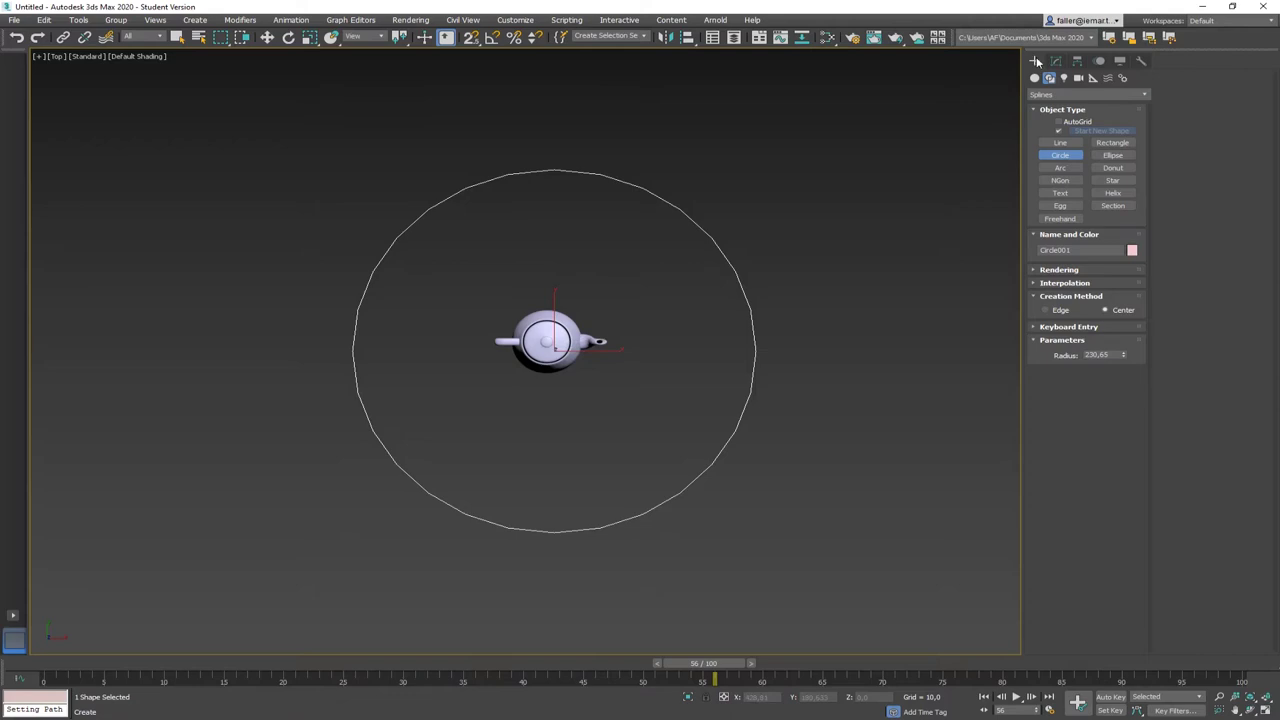
- Create a Target camera outside the circle's upper-left side, aimed at the teapot from a distance of about 490, and select the camera
left_click(1079, 78)
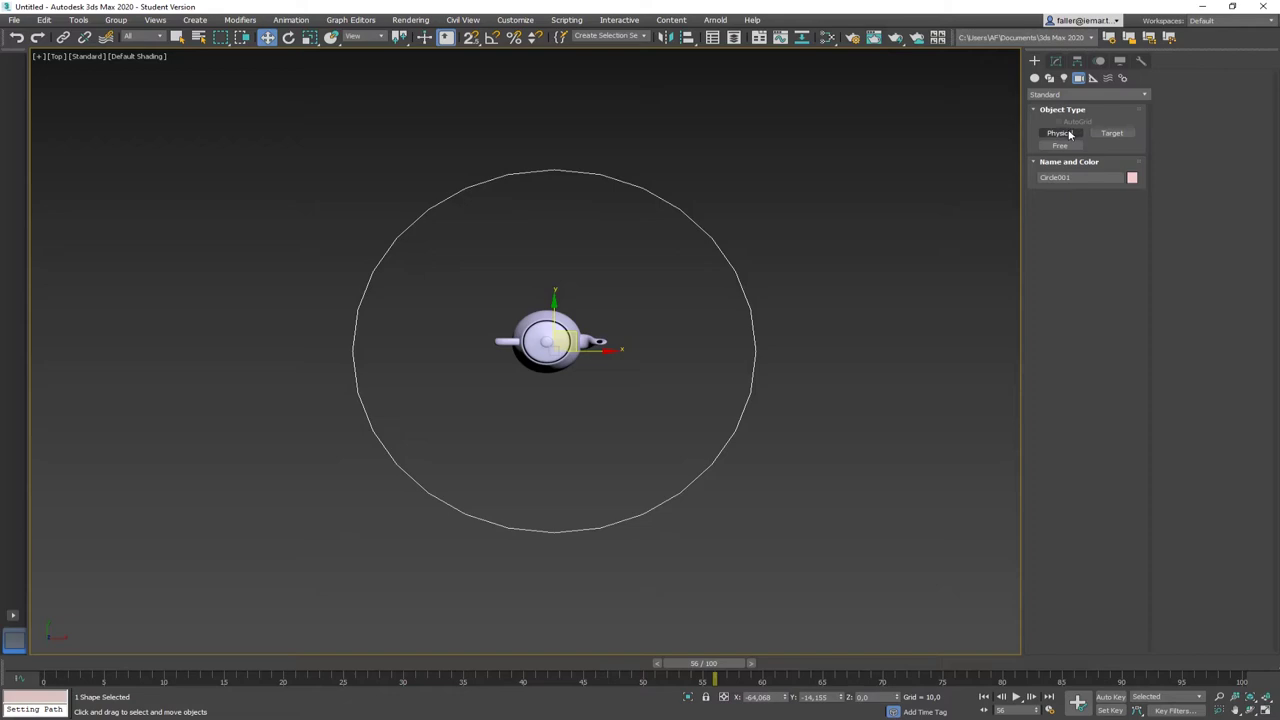
left_click(1110, 133)
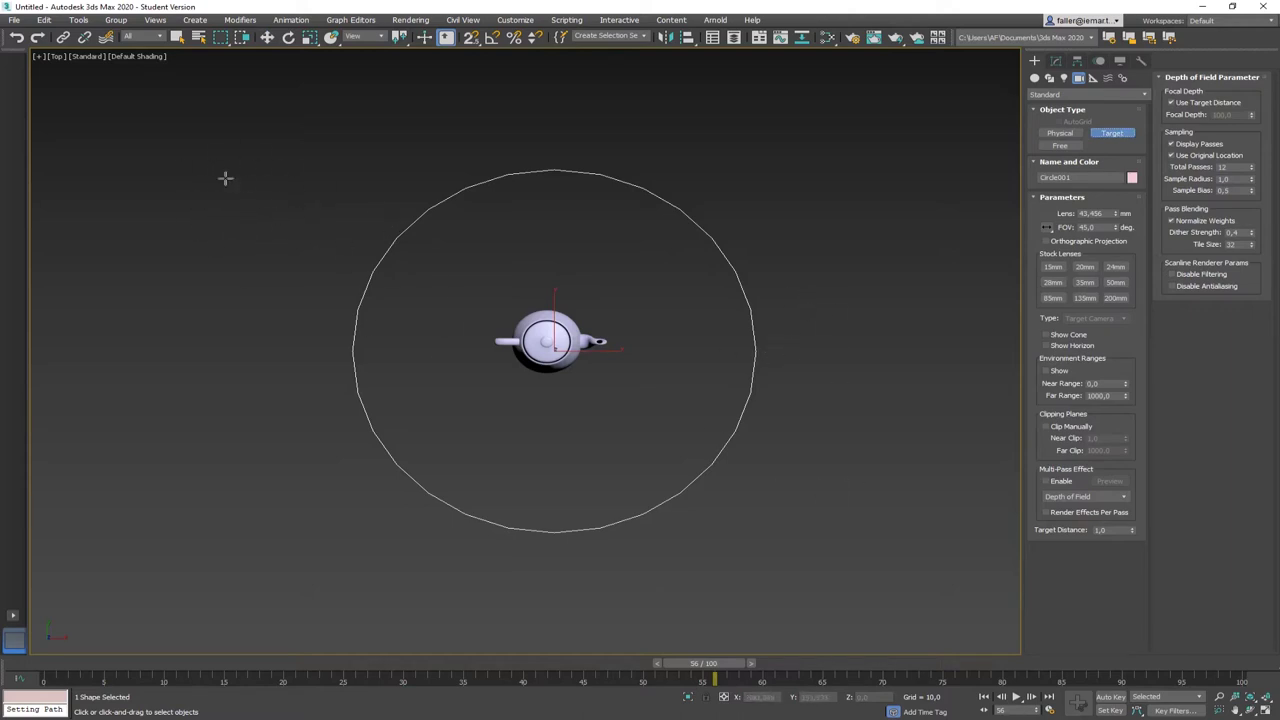
left_click_drag(168, 165, 551, 339)
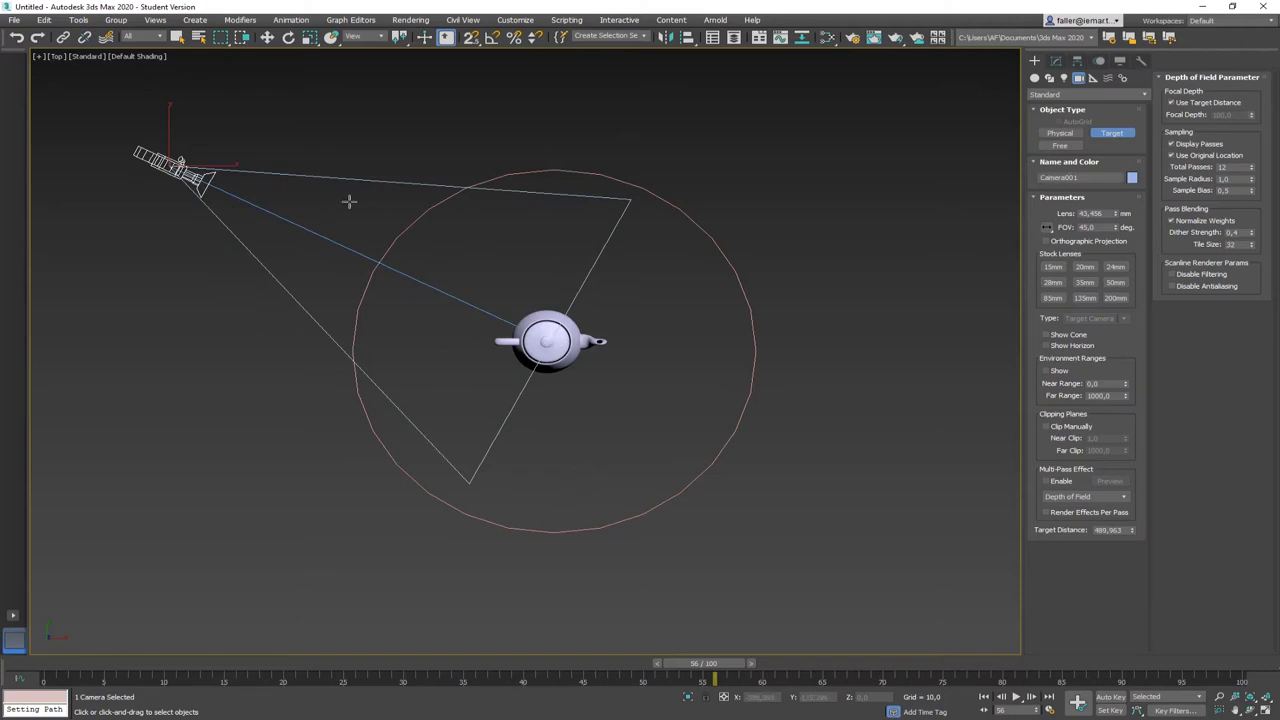
scroll(548, 341, "up", 5)
scroll(548, 341, "down", 5)
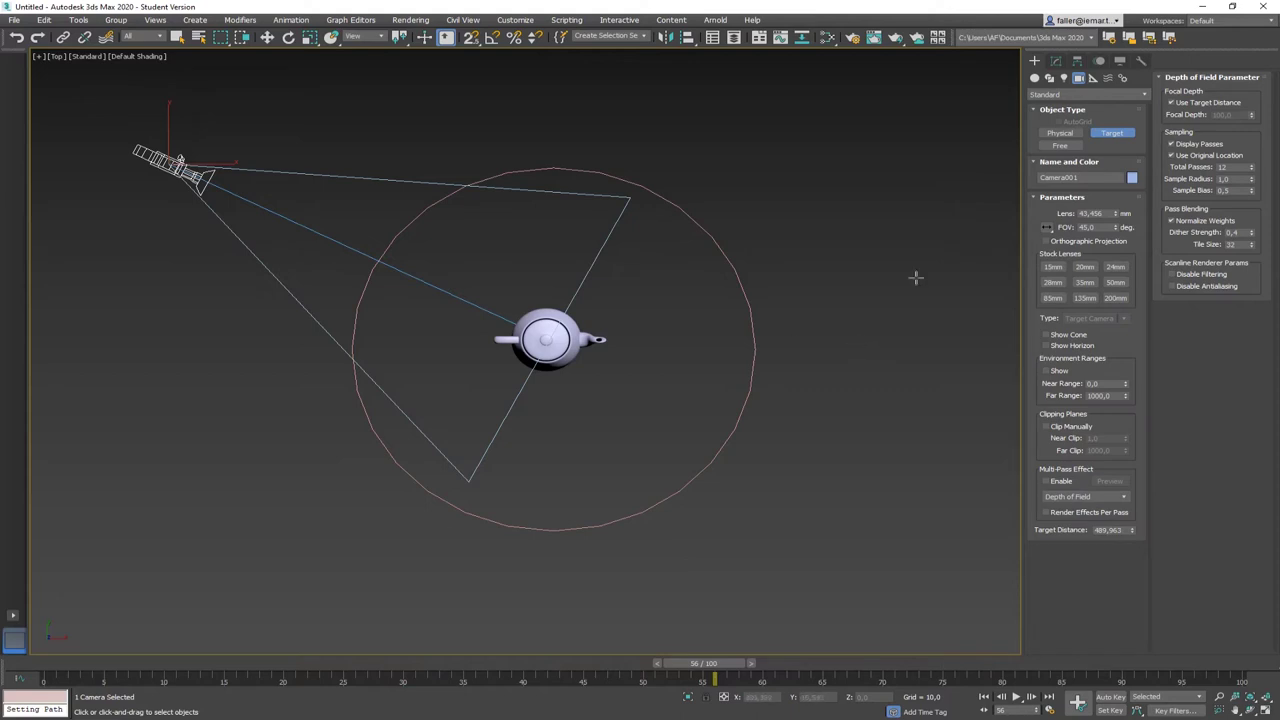
key("w")
left_click(200, 137)
left_click(154, 155)
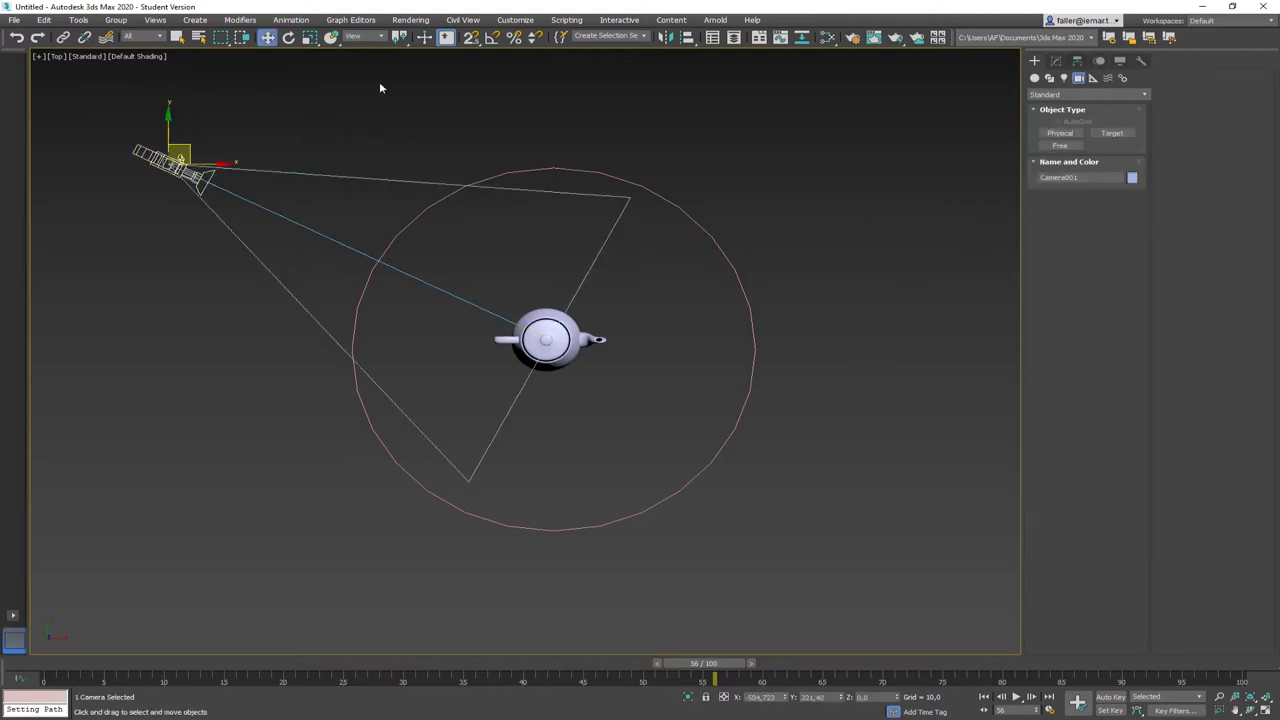
- Constrain the camera to the circle with a Path Constraint and return the animation to frame 0
left_click(303, 21)
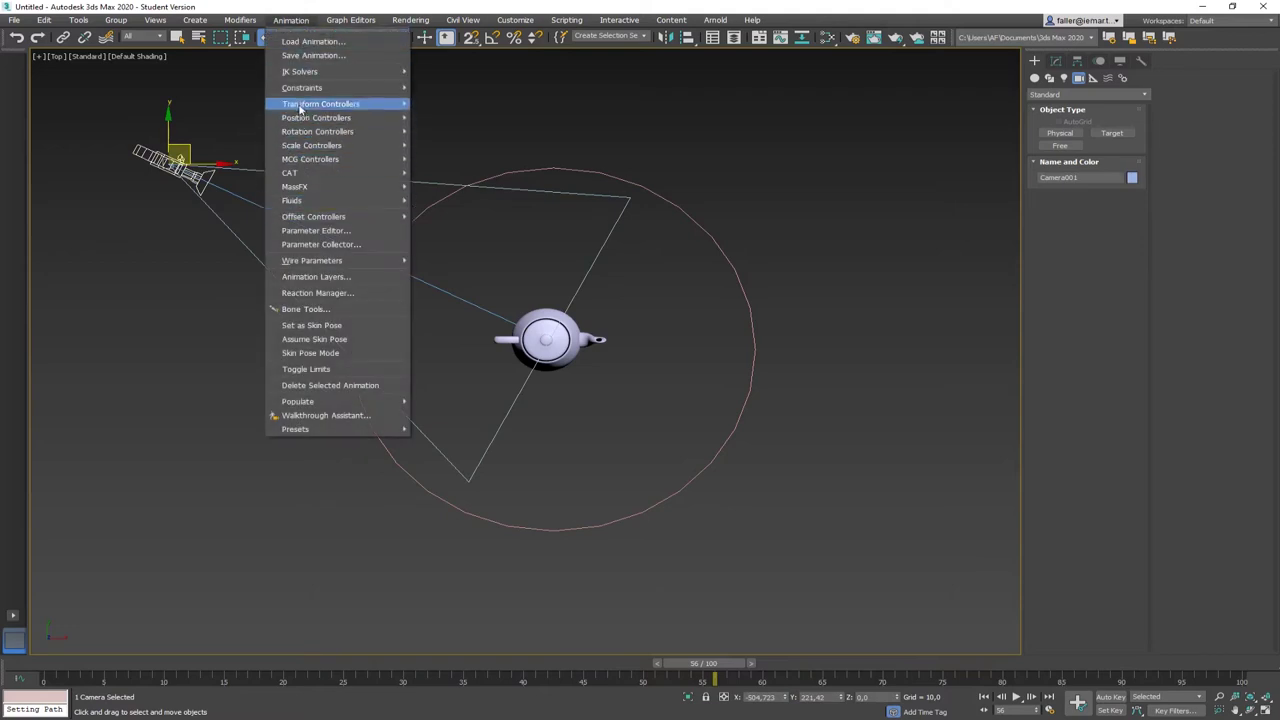
mouse_move(302, 92)
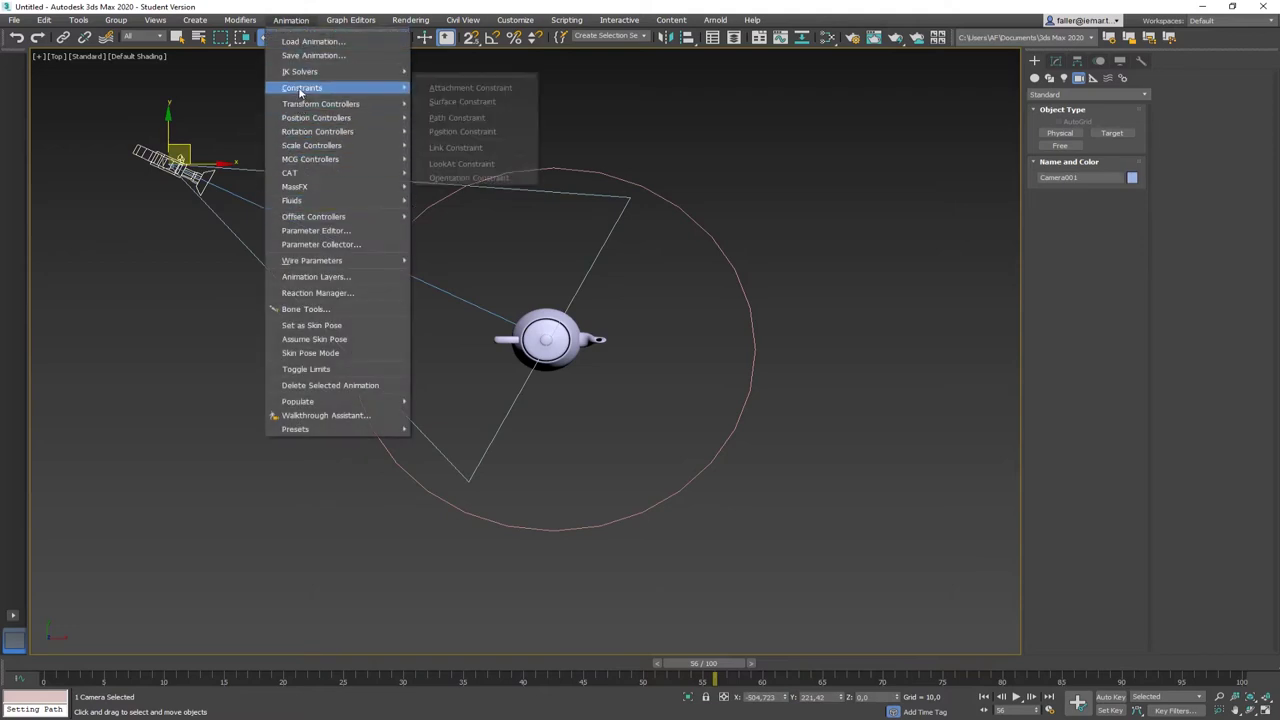
left_click(457, 118)
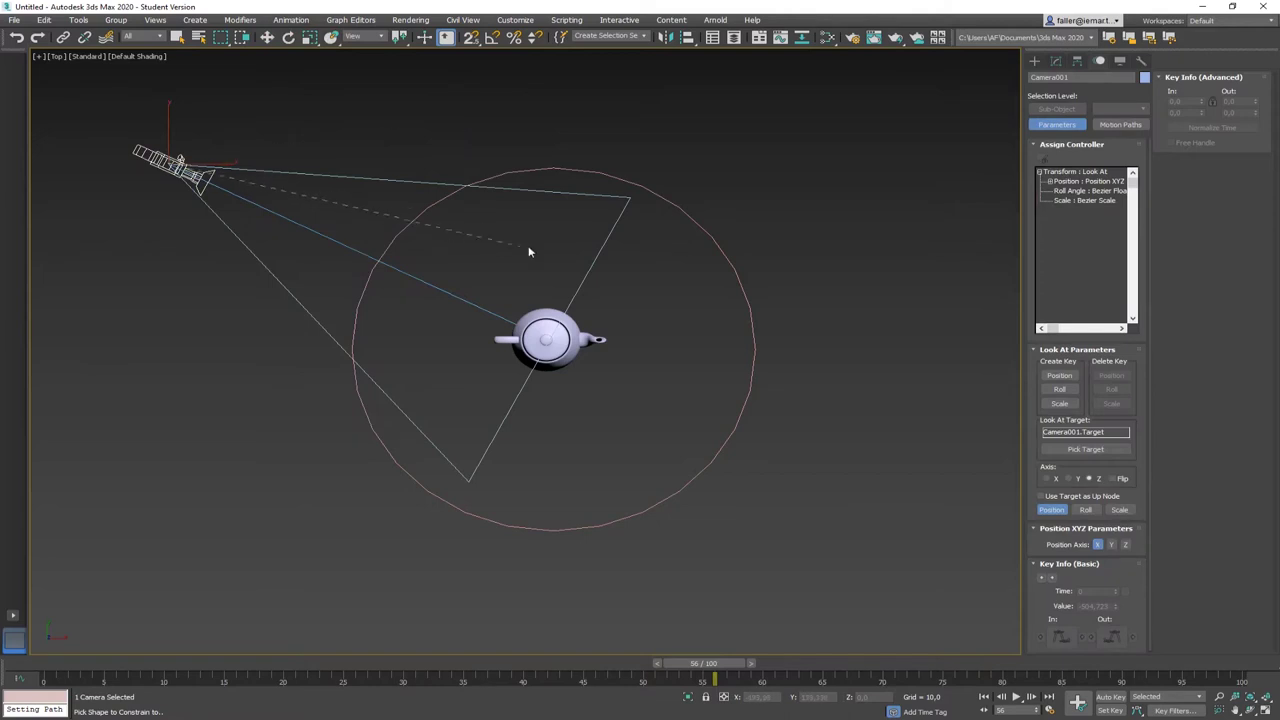
left_click(573, 180)
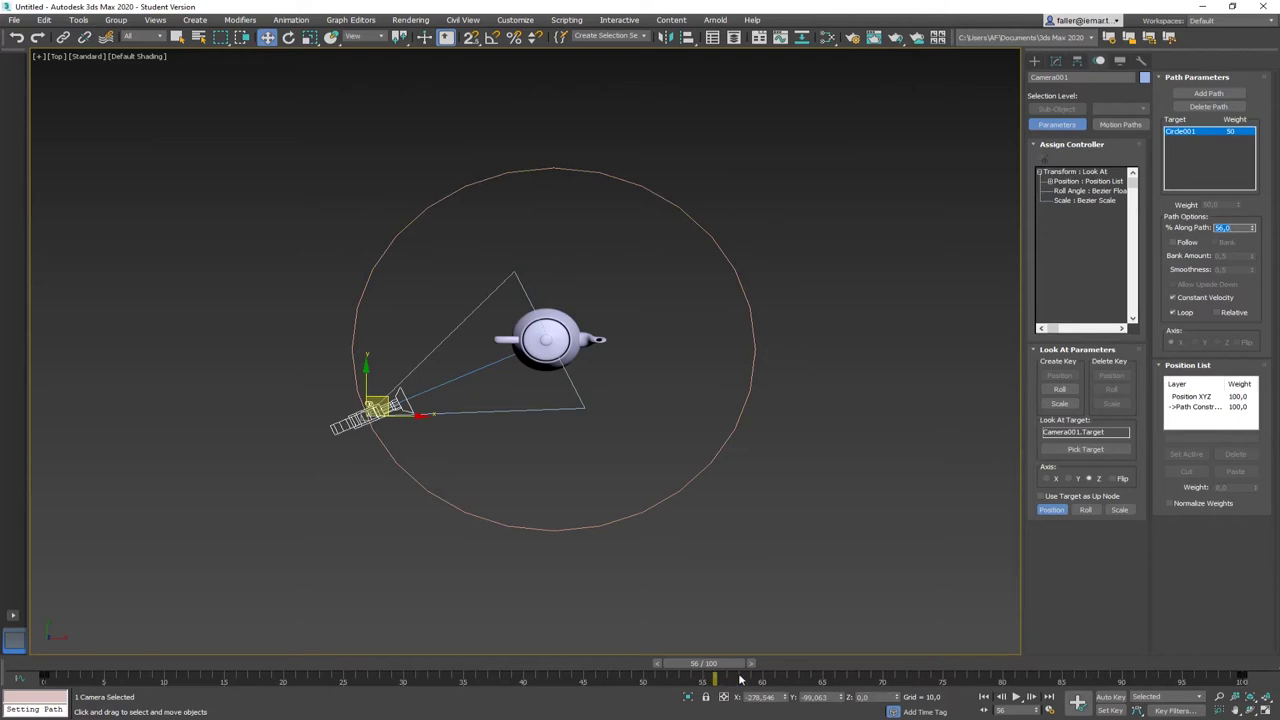
left_click_drag(703, 674, 43, 674)
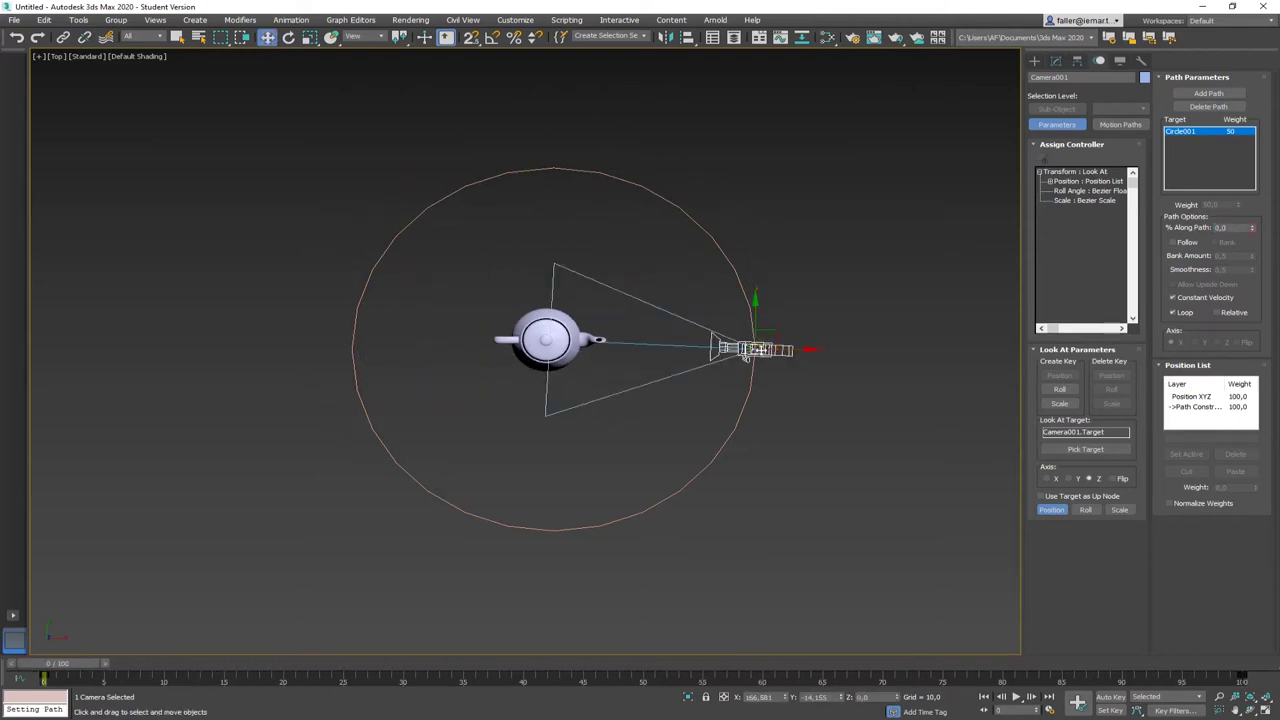
left_click_drag(95, 674, 45, 672)
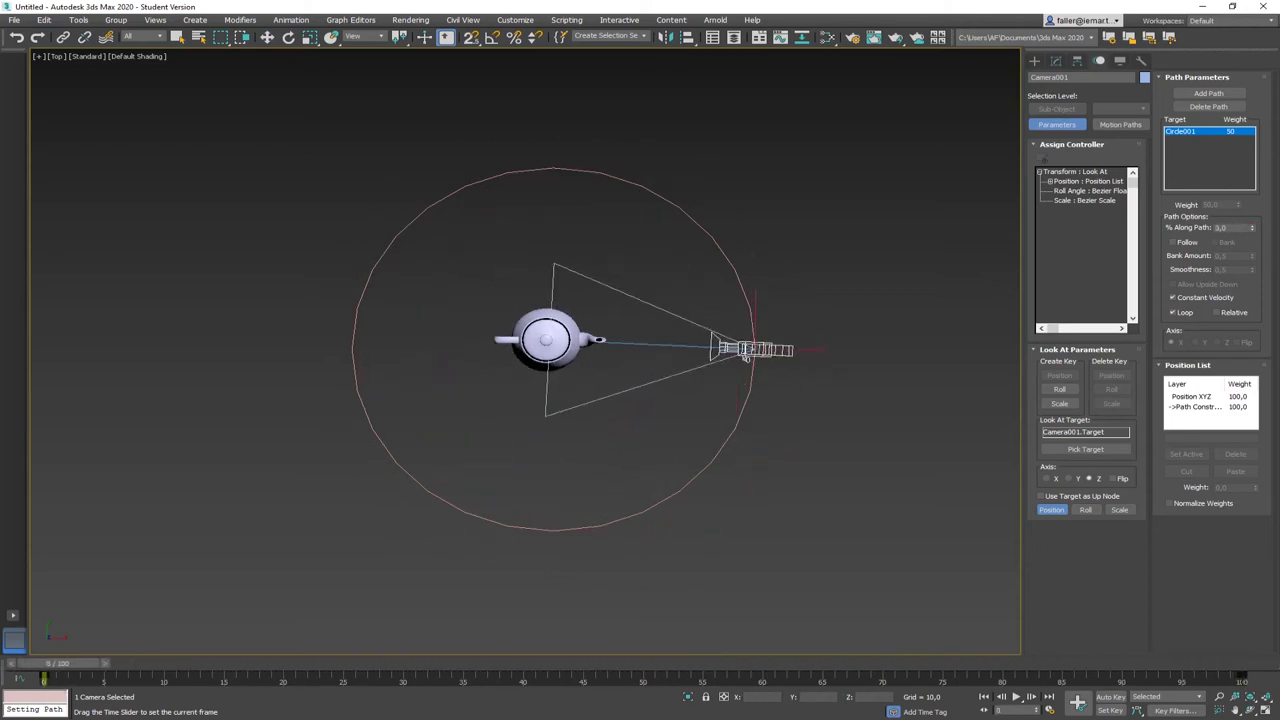
- Raise the circle path vertically to a Z height of about 47, near the top of the teapot body
key("w")
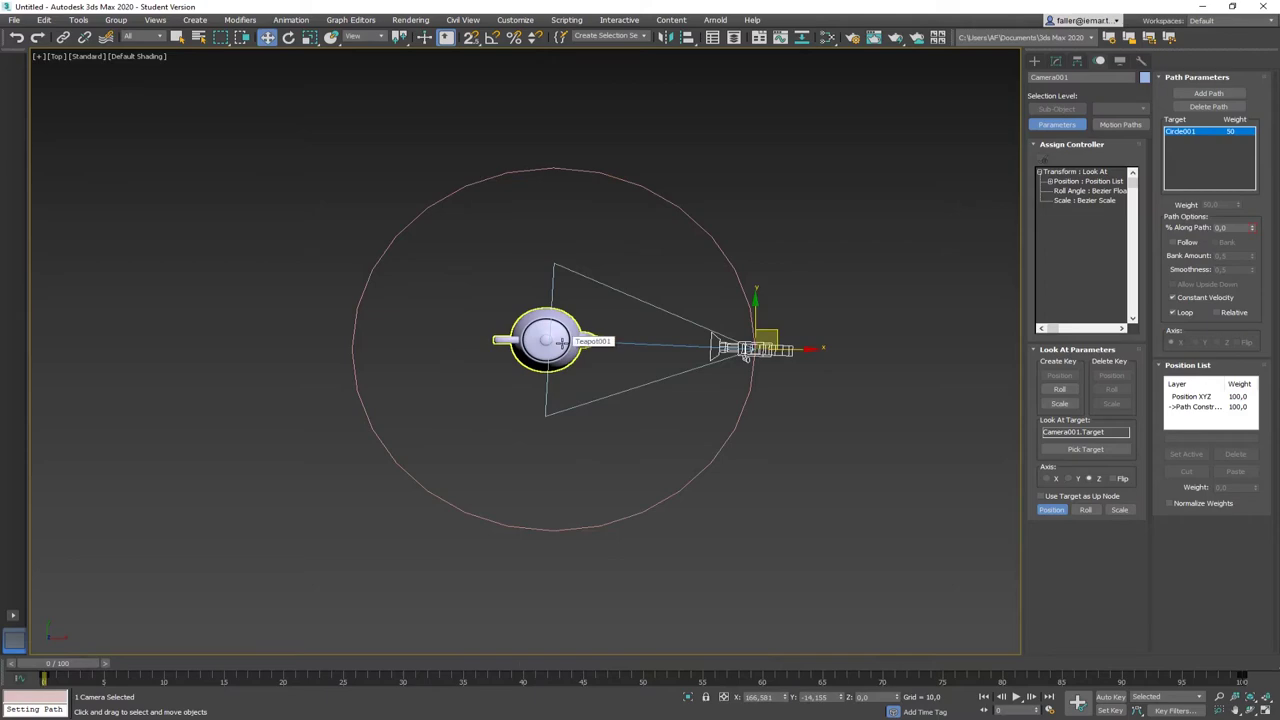
key("f")
key("F3")
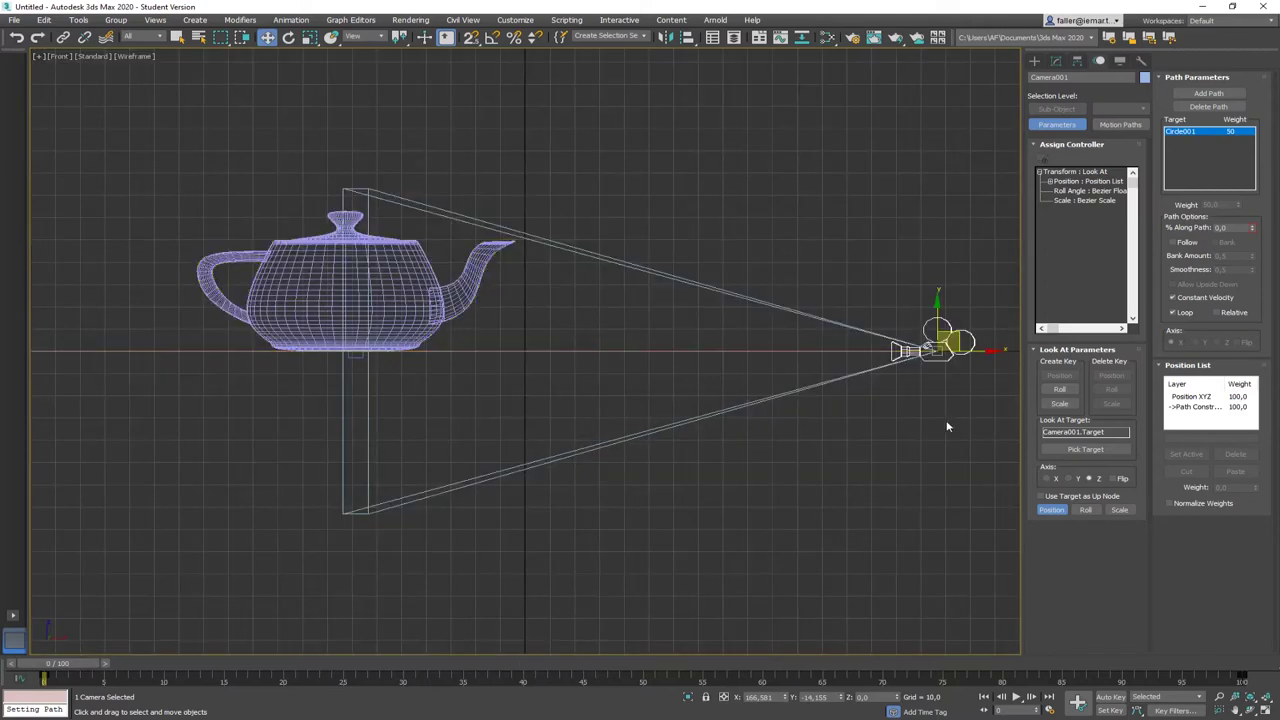
scroll(869, 416, "down", 3)
key("g")
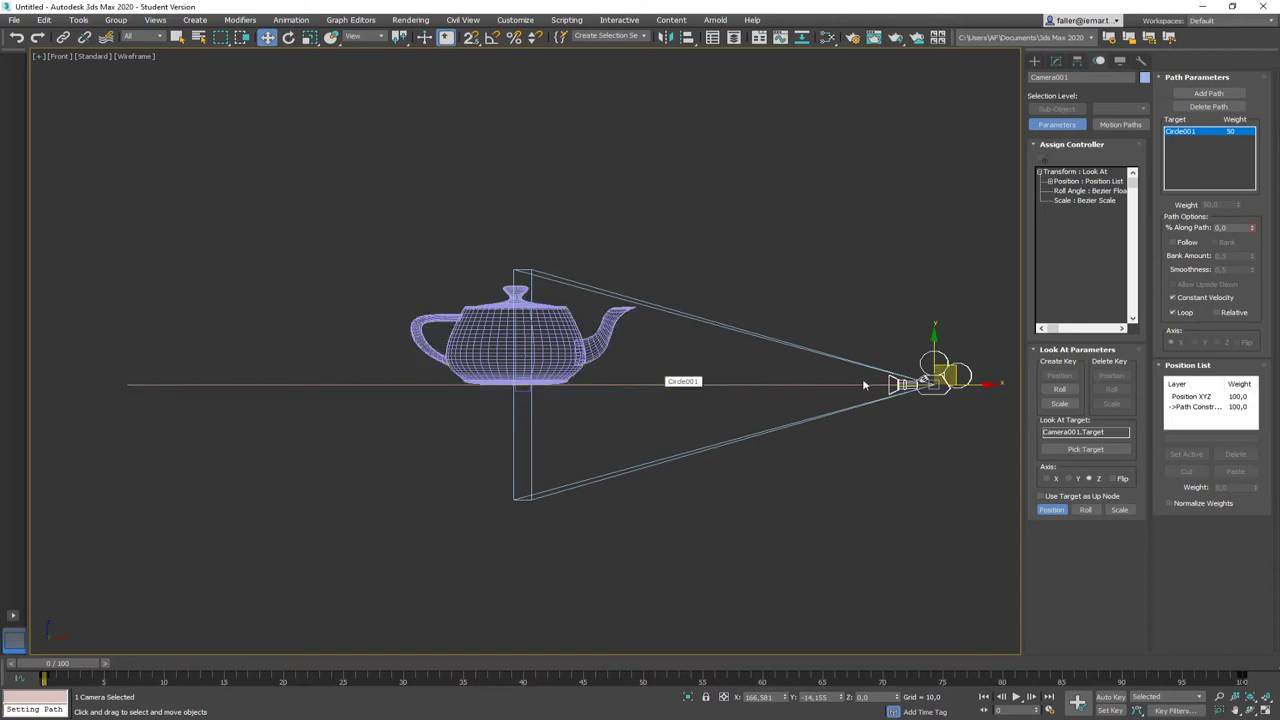
left_click(400, 384)
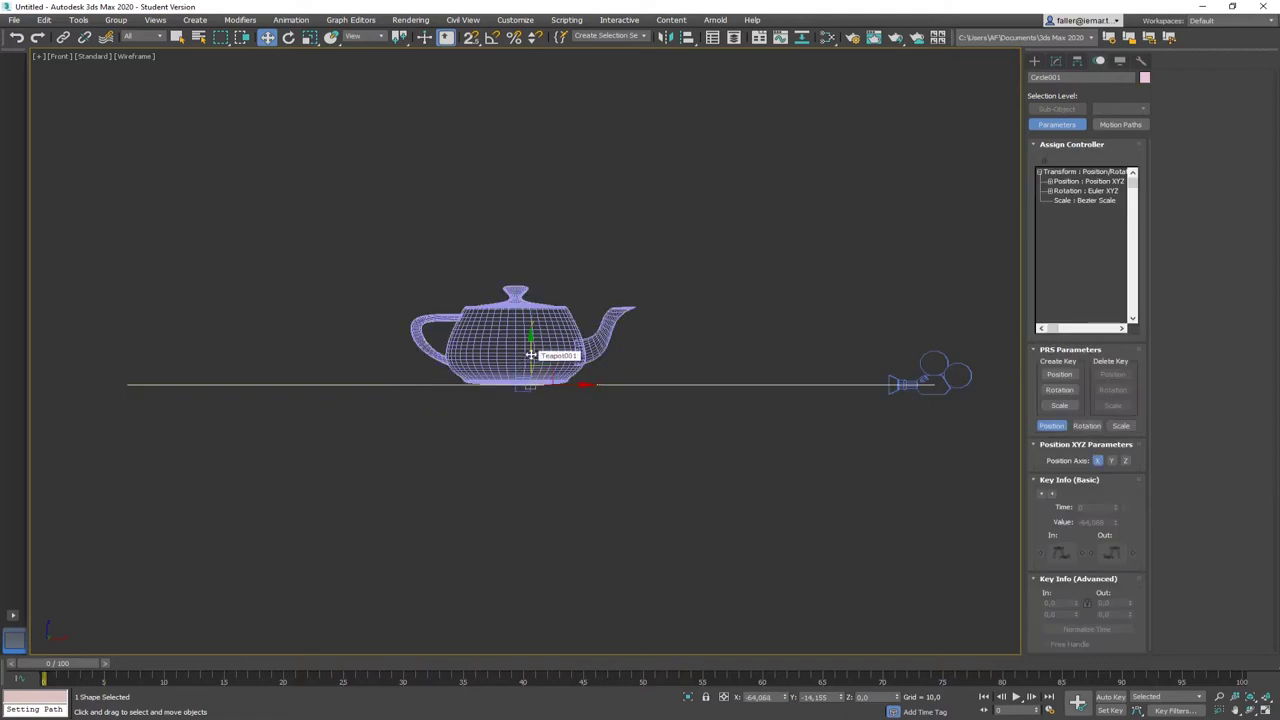
middle_click_drag(528, 350, 503, 369, "alt")
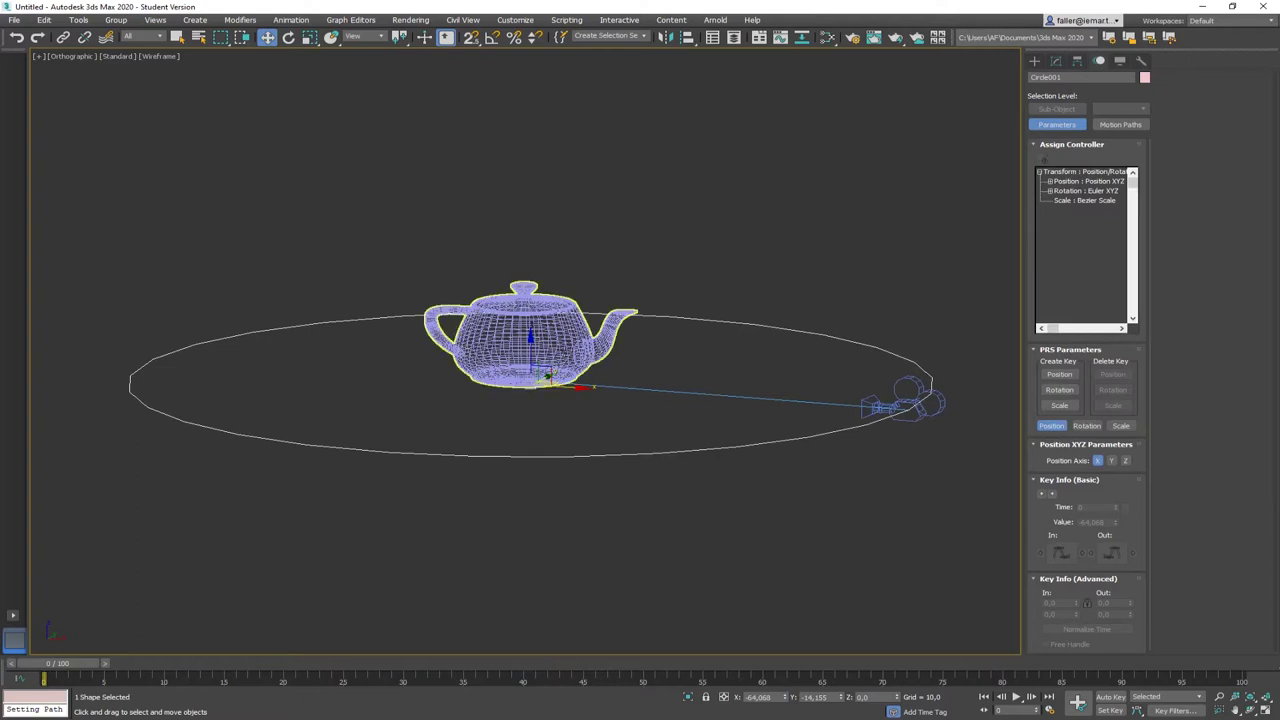
left_click_drag(529, 352, 526, 284)
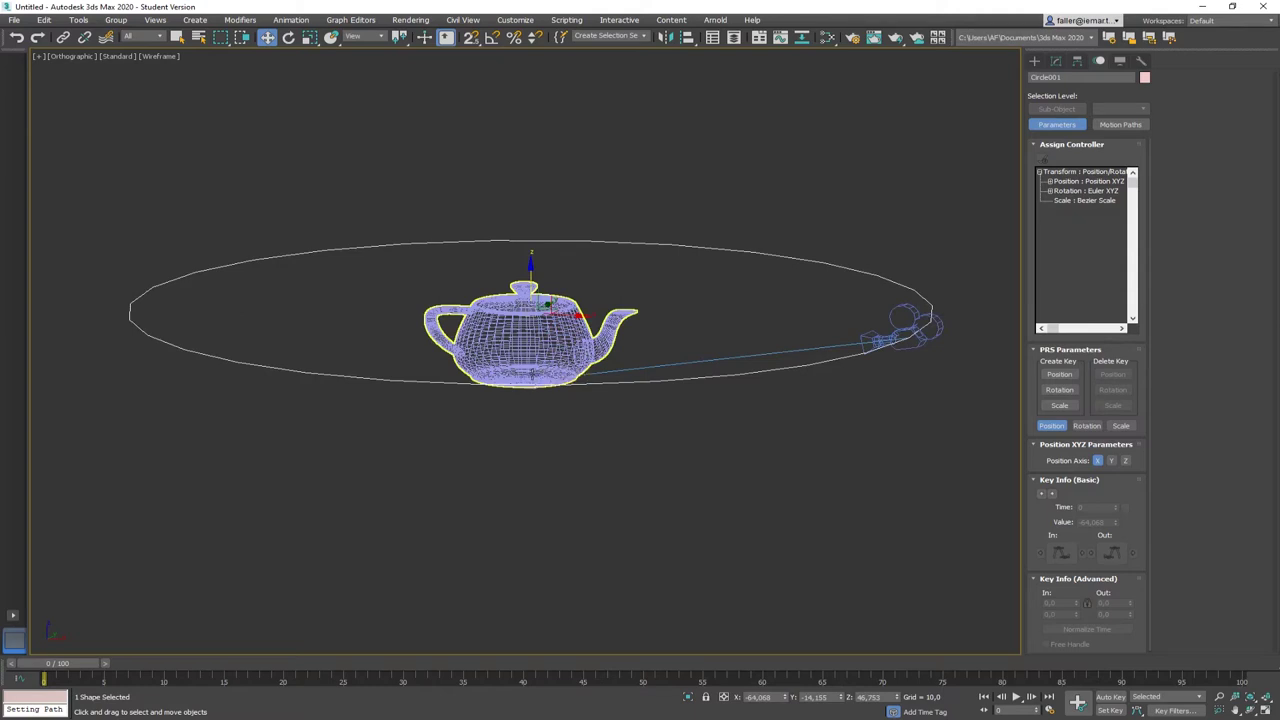
- Play the animation through the camera in shaded display to check how the teapot is framed, then stop it
key("c")
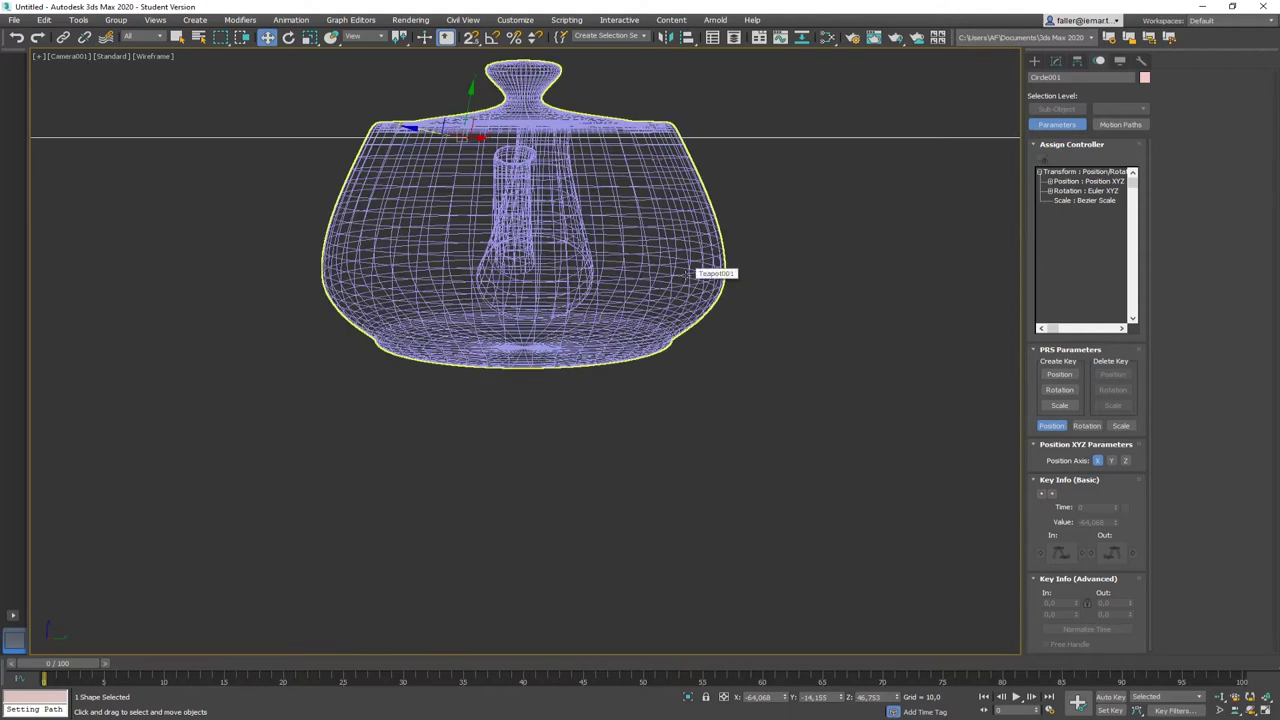
left_click(736, 97)
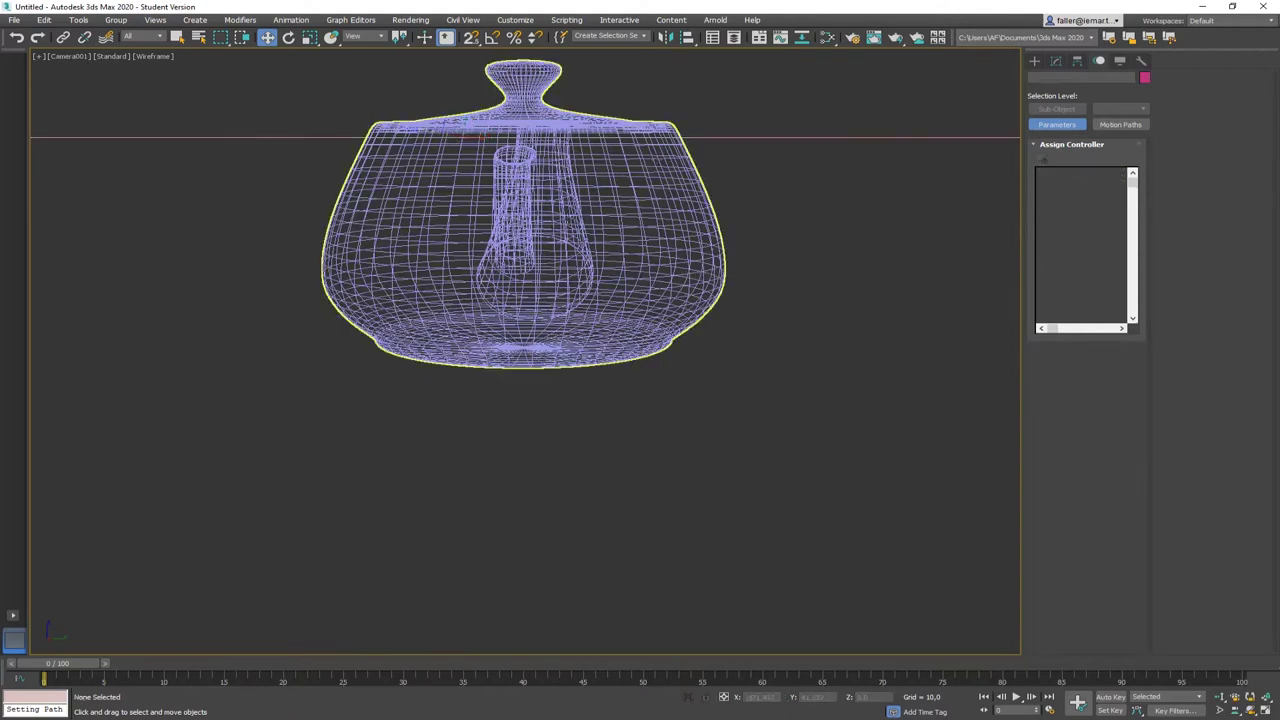
key("F3")
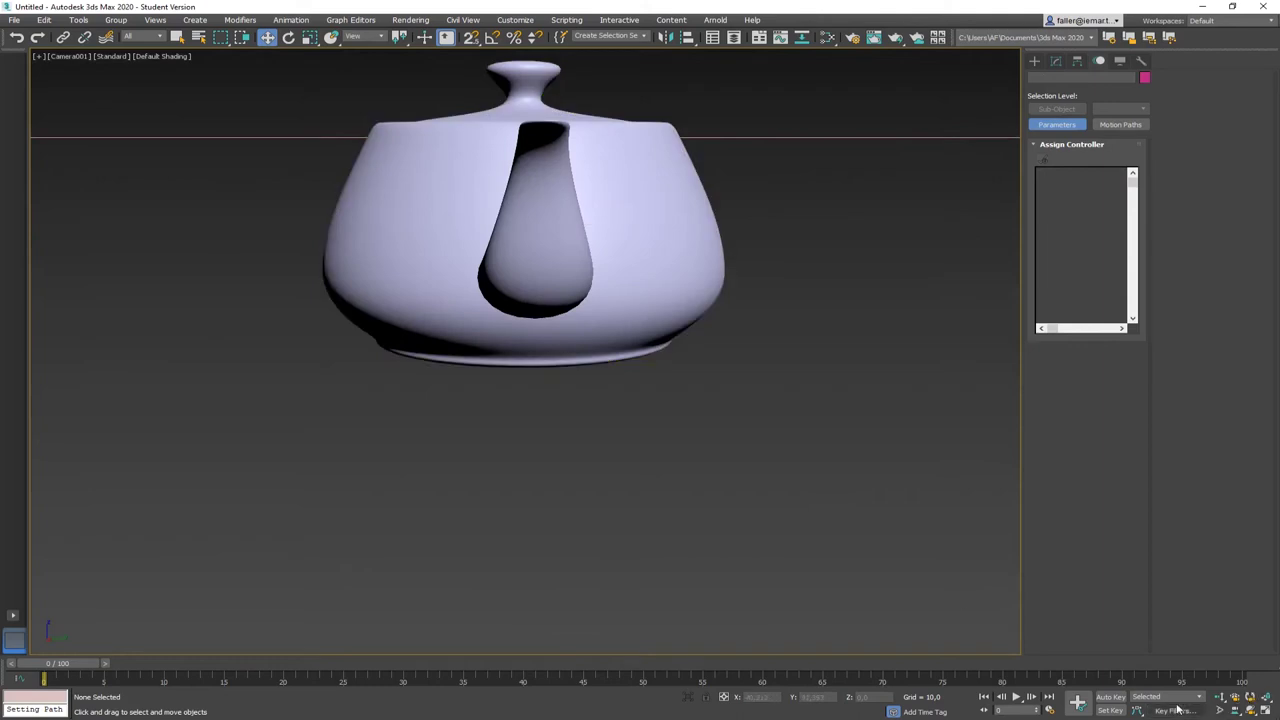
left_click(1018, 698)
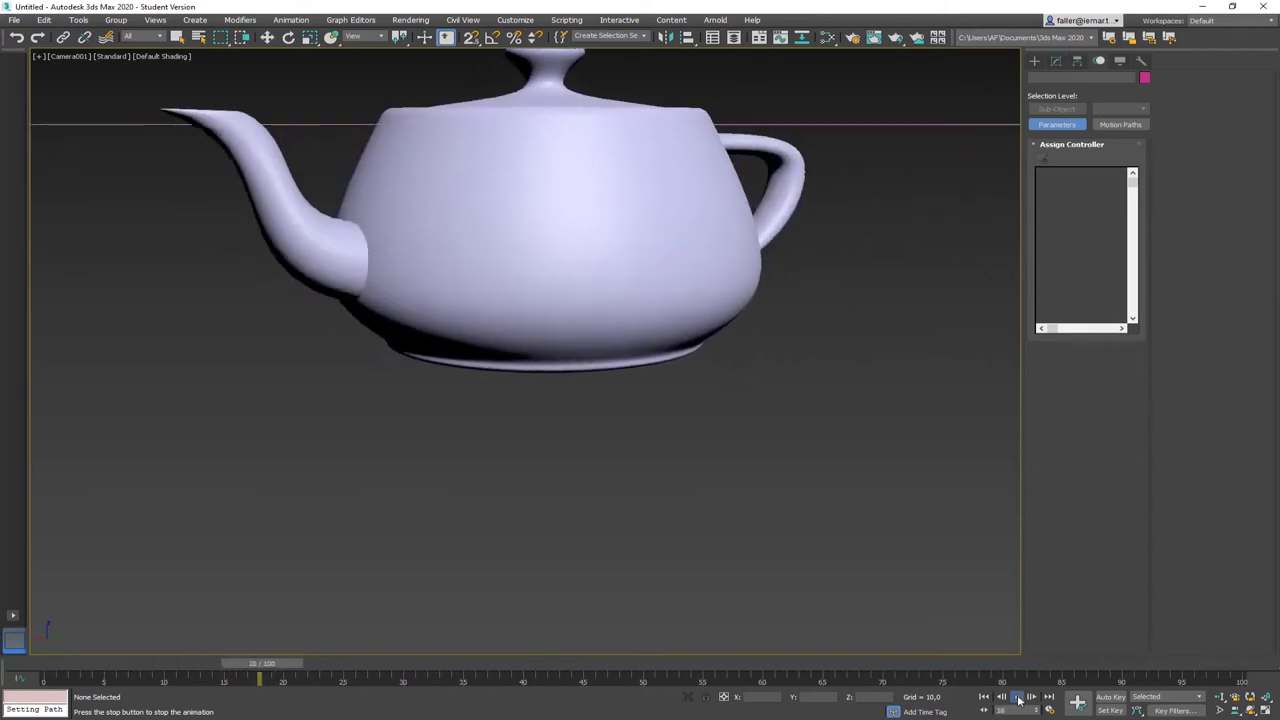
left_click(1016, 697)
key("w")
left_click(604, 175)
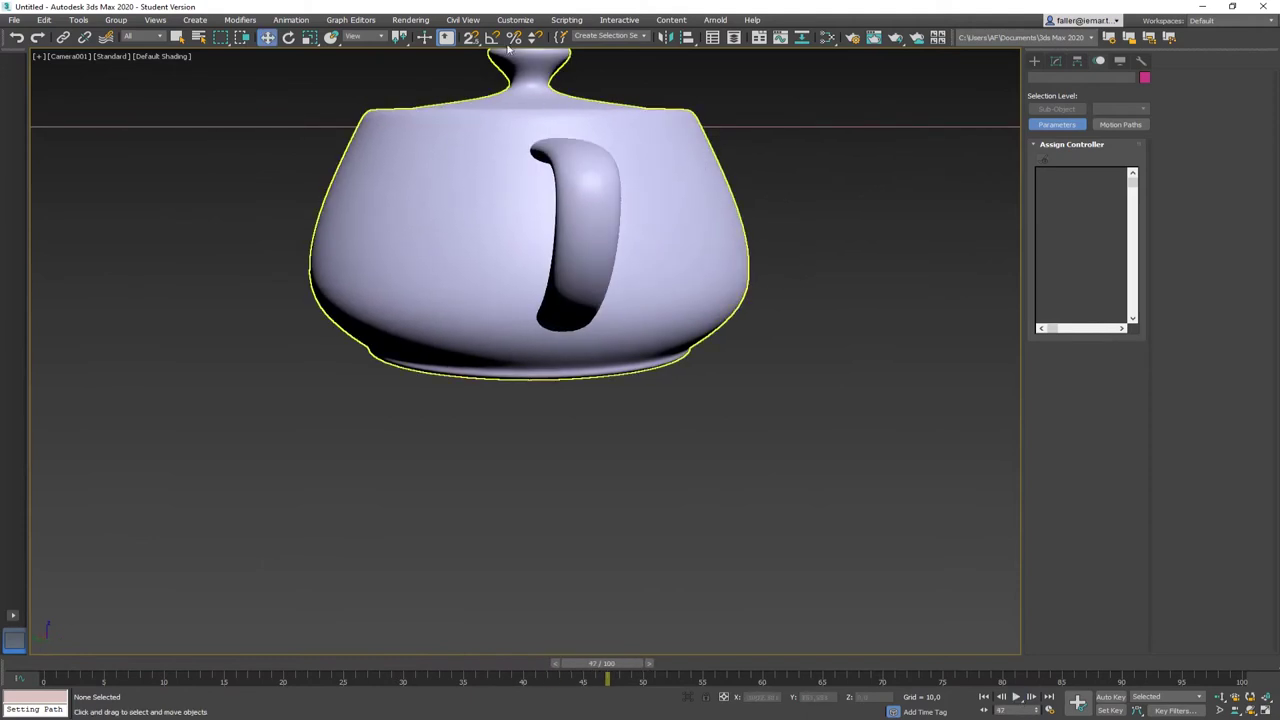
left_click(747, 105)
- In the front view, raise the camera target to about mid-height of the teapot and the circle to a Z of about 79
key("f")
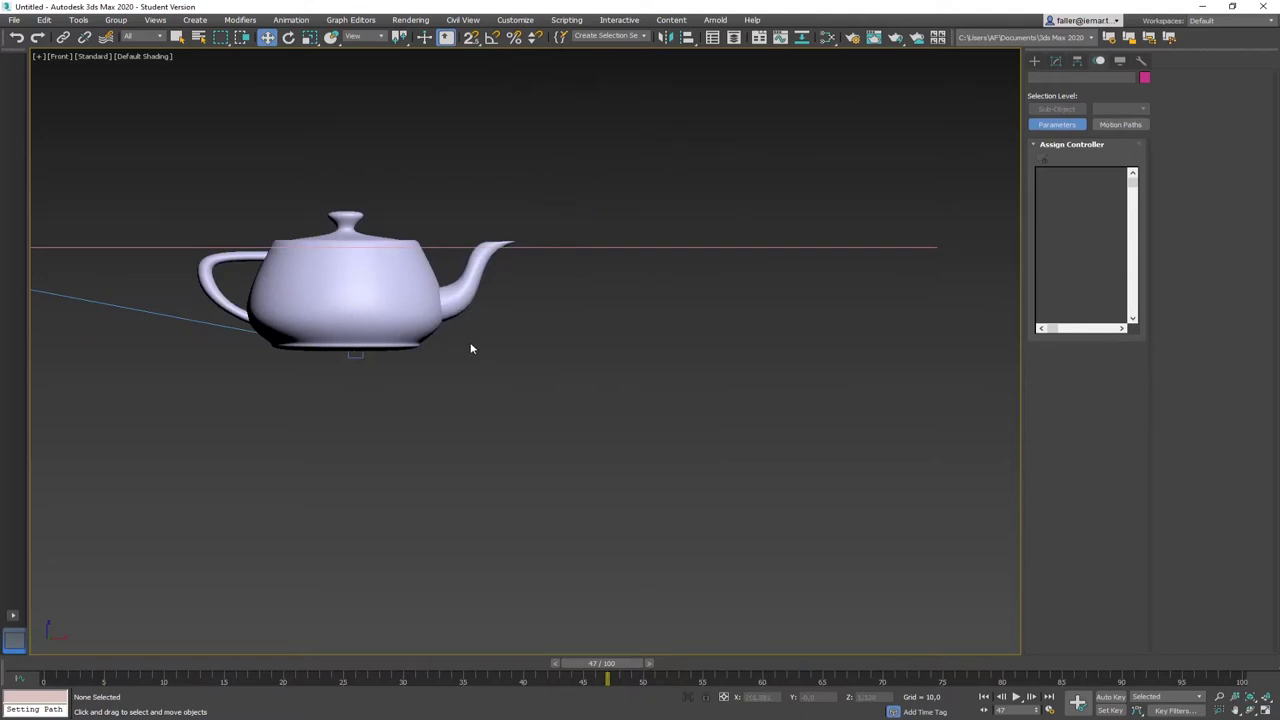
scroll(480, 362, "up", 5)
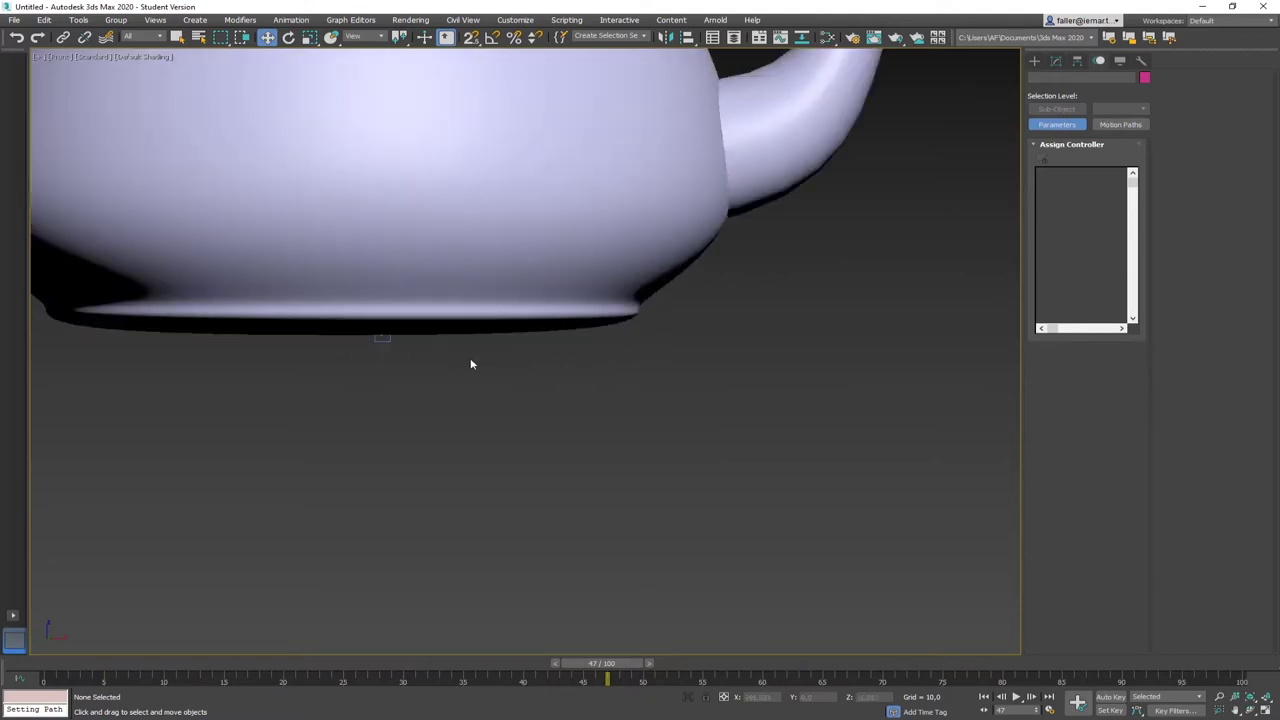
left_click(382, 340)
scroll(750, 414, "down", 3)
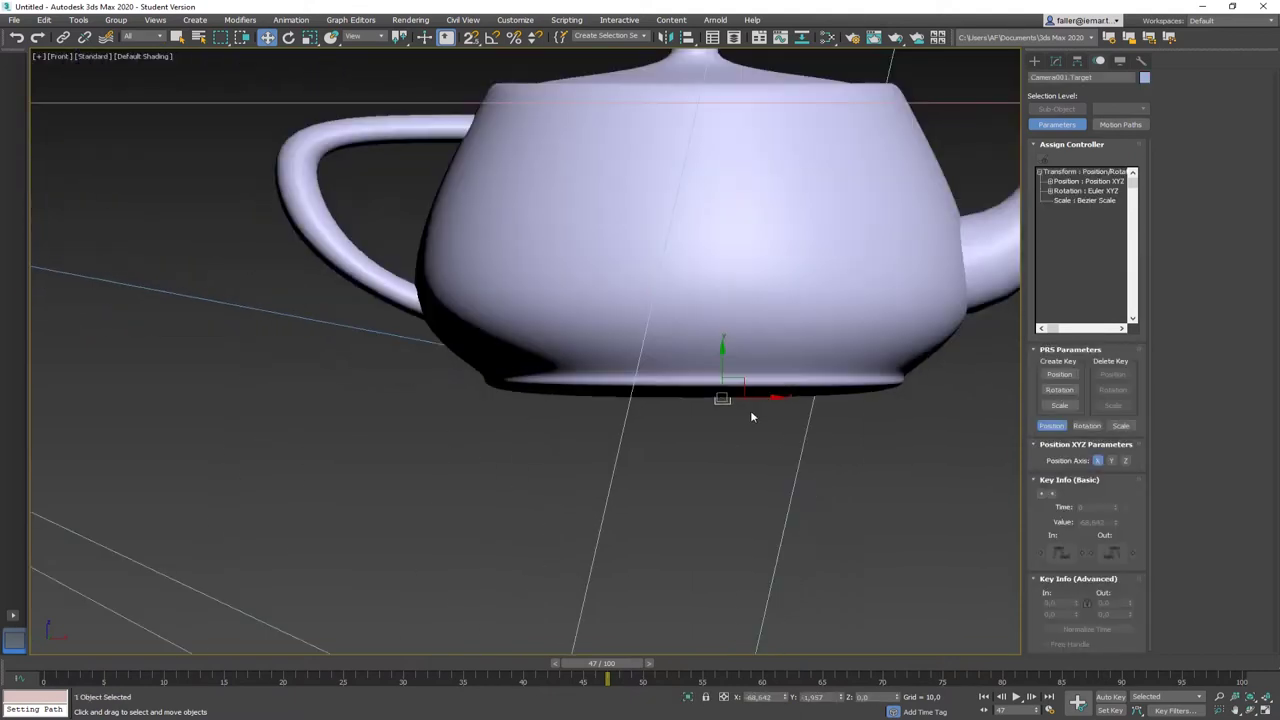
key("F3")
scroll(749, 410, "down", 5)
left_click_drag(742, 382, 740, 314)
left_click(814, 477)
left_click(860, 302)
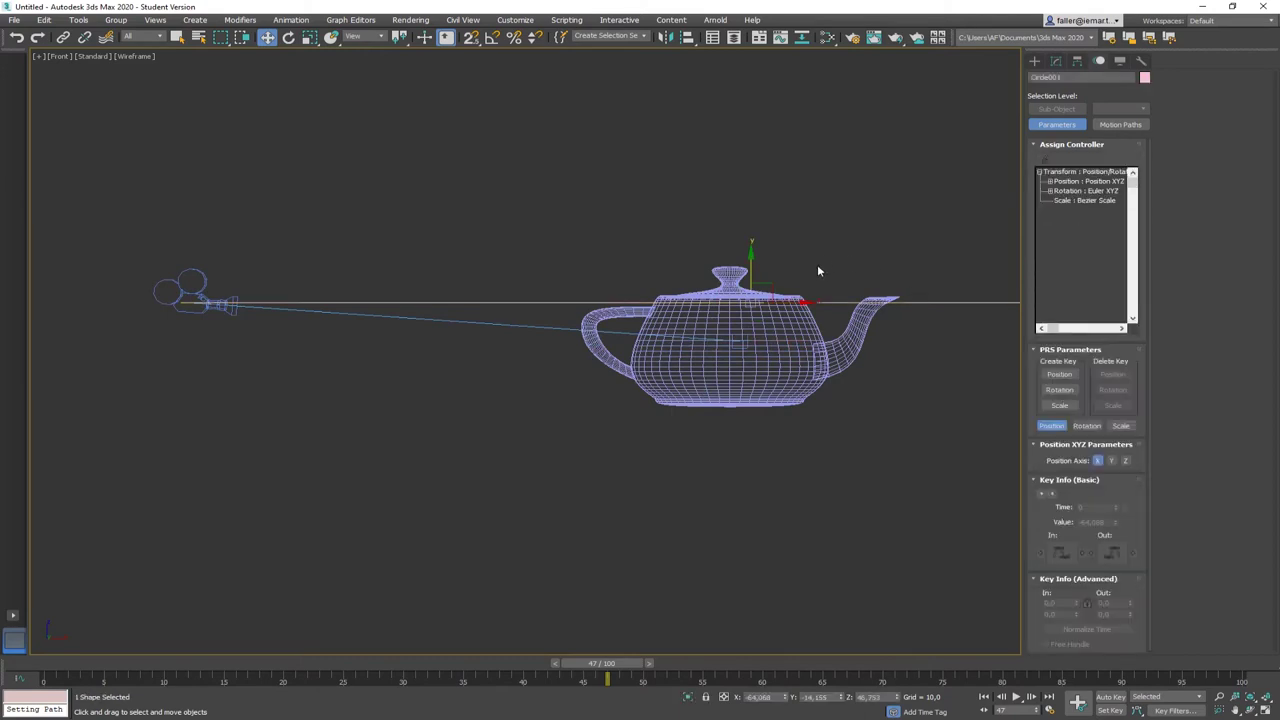
left_click_drag(752, 261, 749, 189)
- Replay the orbit around the teapot through the camera in shaded display with nothing selected, and stop it
key("c")
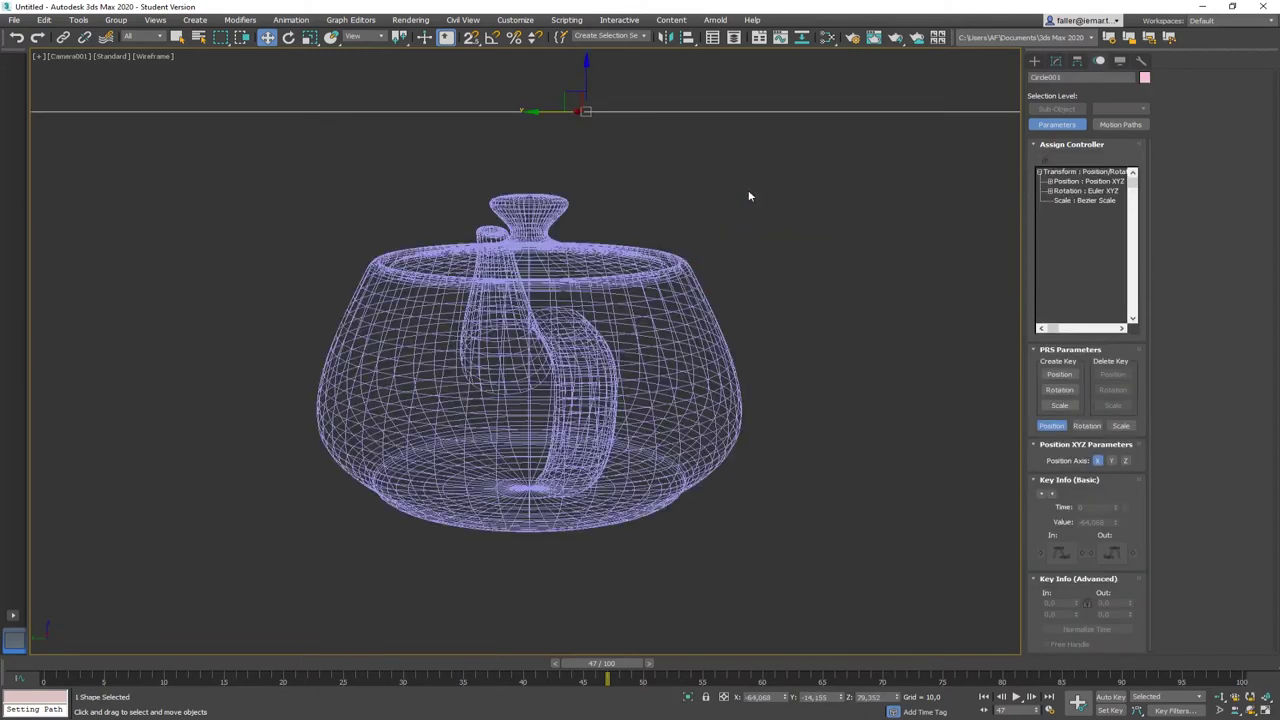
left_click(829, 252)
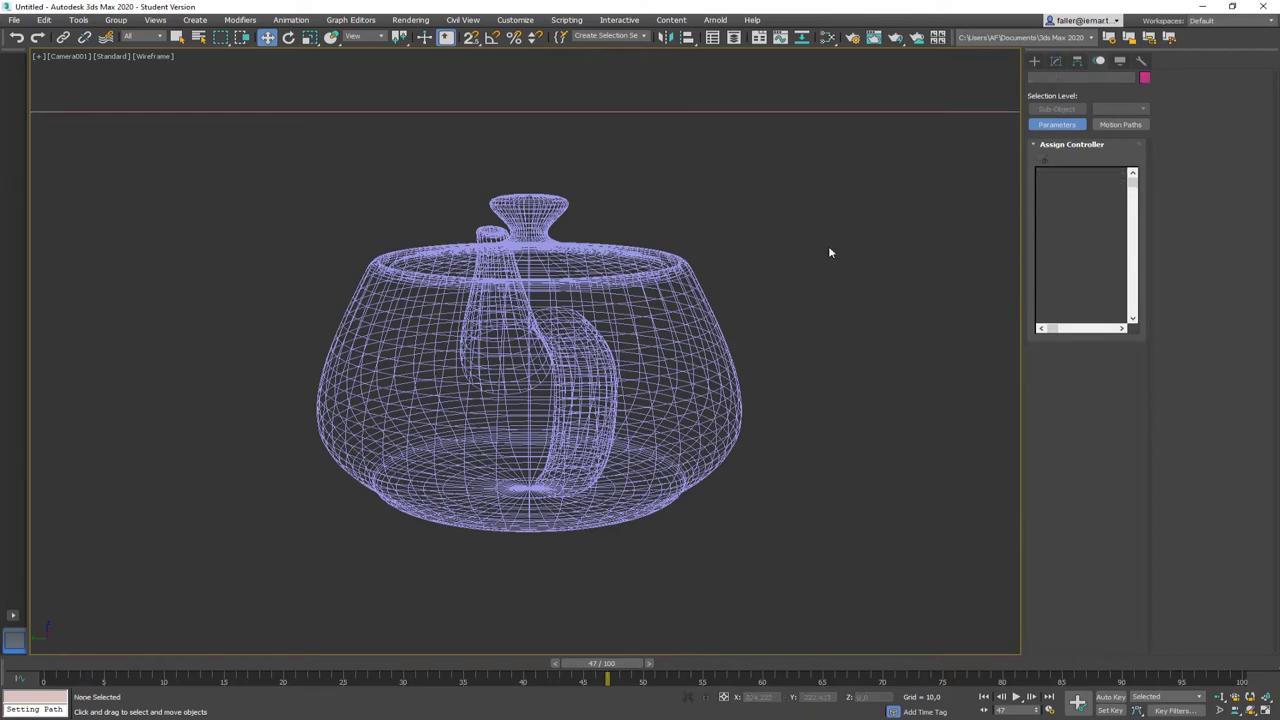
key("F3")
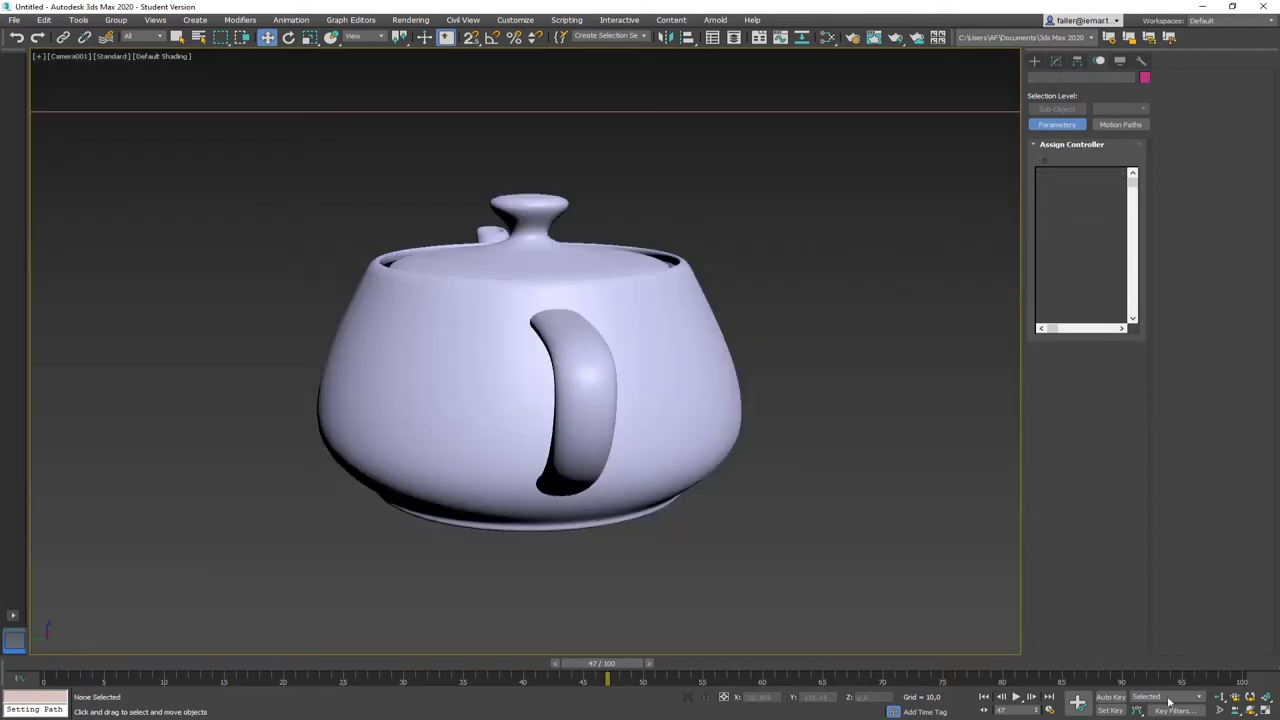
left_click(1018, 700)
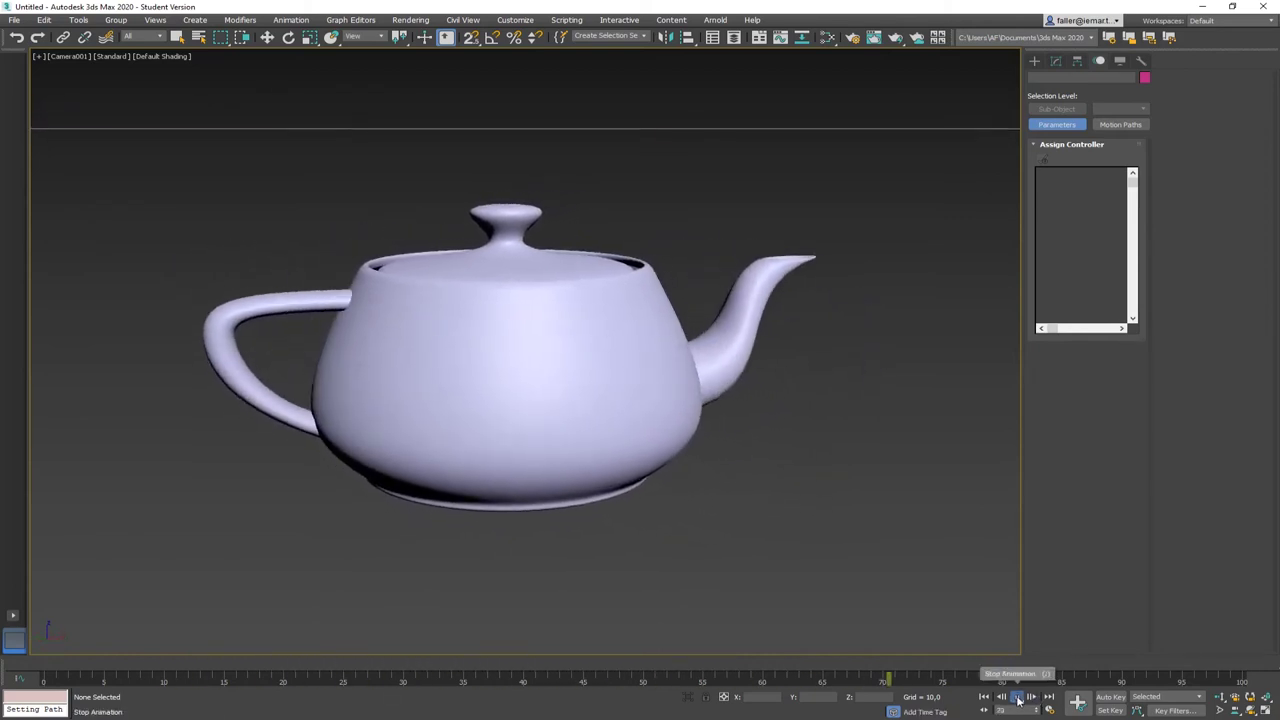
left_click(1016, 697)
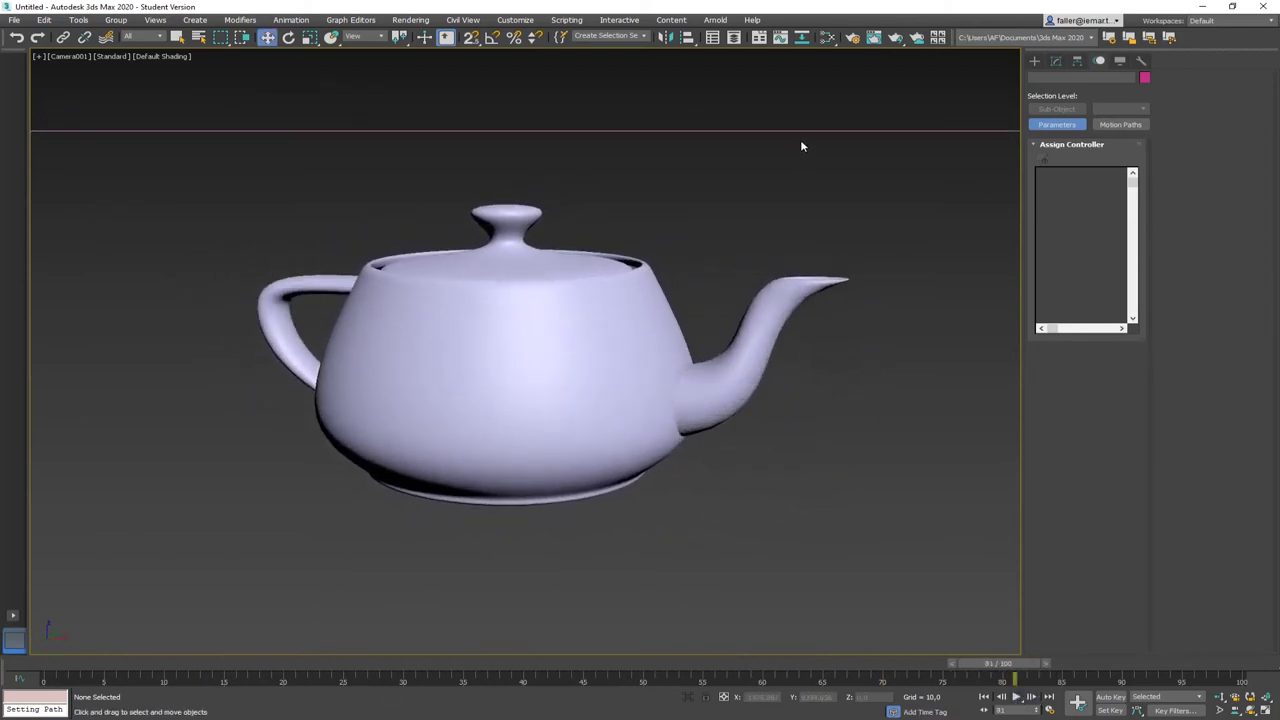
- In the top view, align the circle to the teapot in X, Y and Z, pivot point to pivot point, and deselect it
key("p")
key("t")
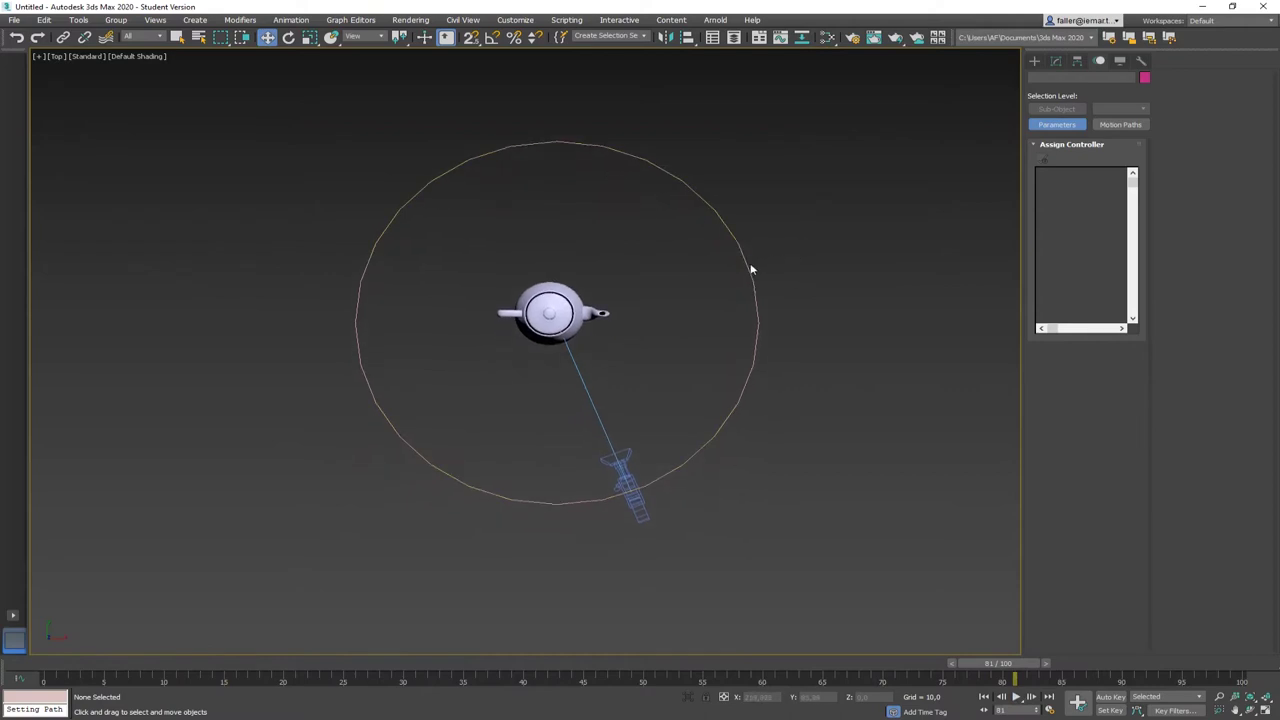
left_click(752, 268)
middle_click_drag(561, 299, 583, 291)
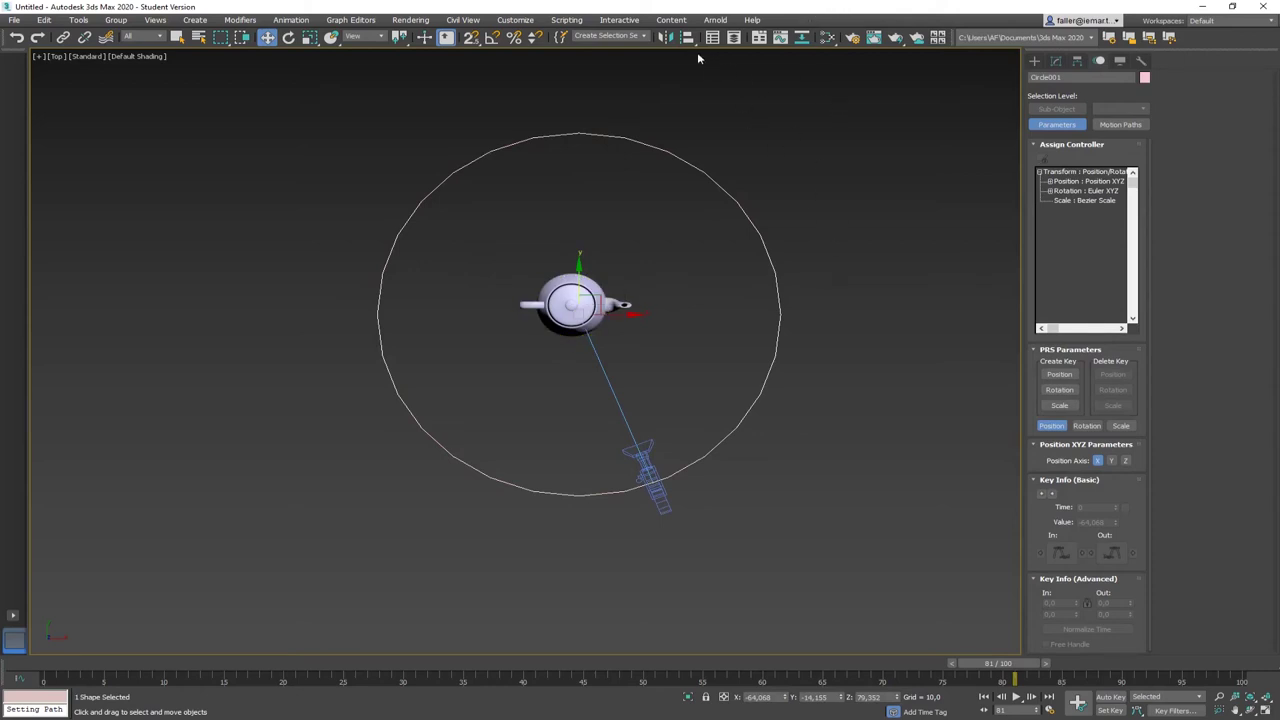
left_click(737, 197)
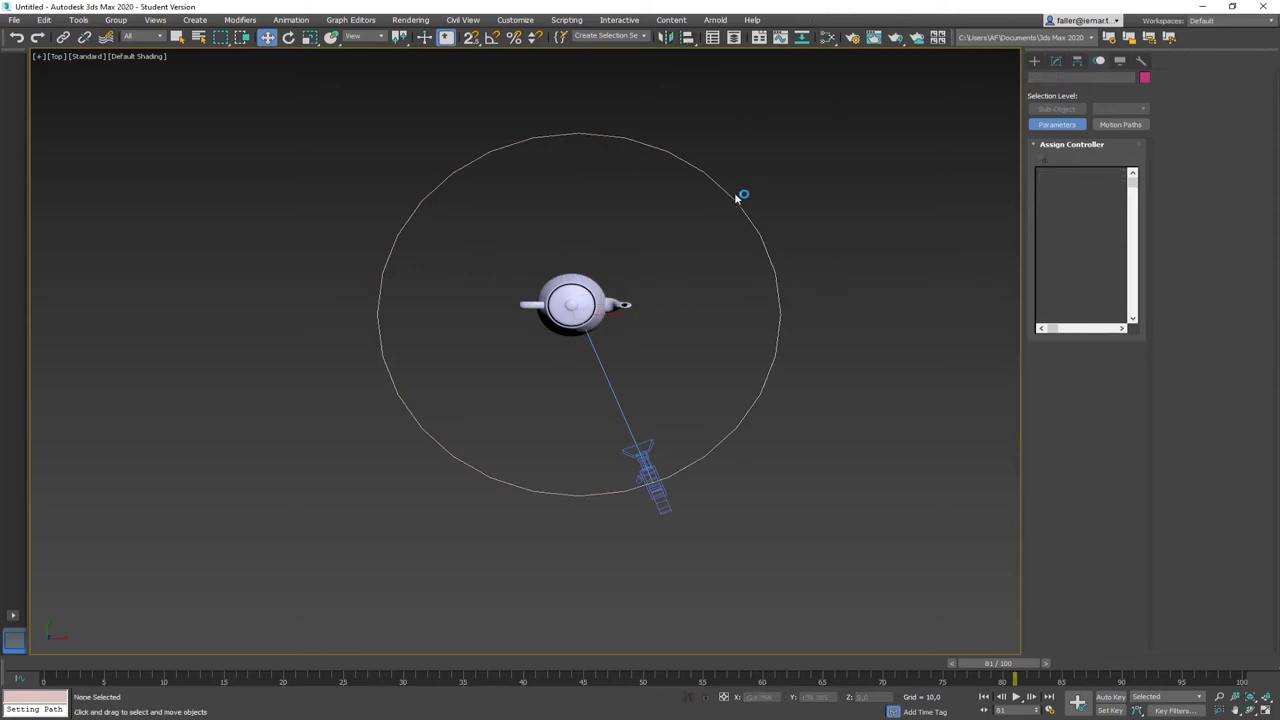
left_click(731, 192)
left_click(687, 37)
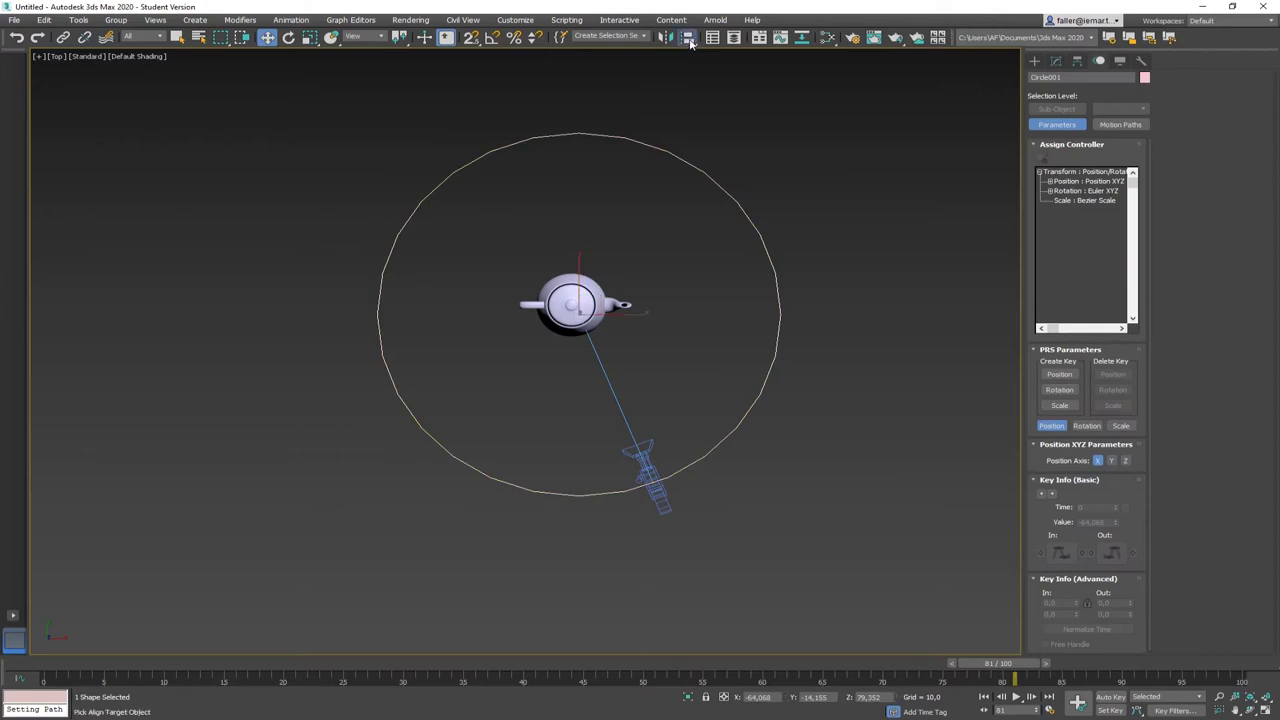
left_click(570, 290)
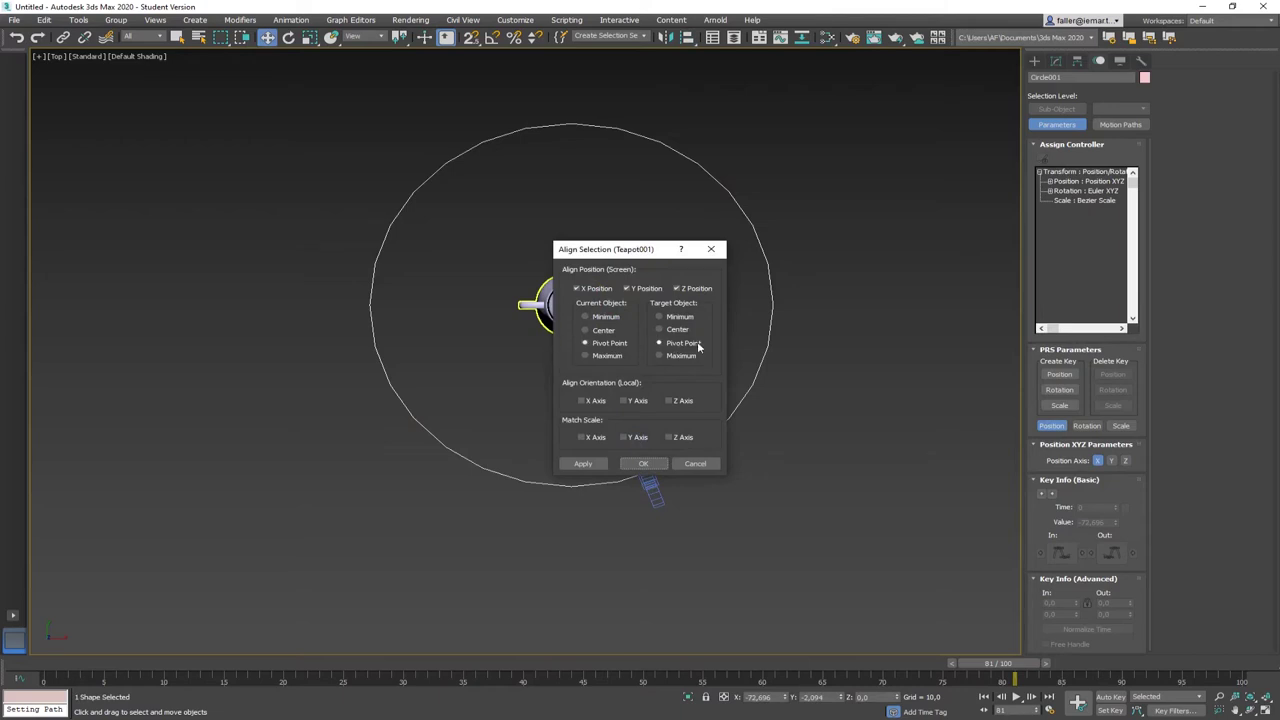
left_click(644, 463)
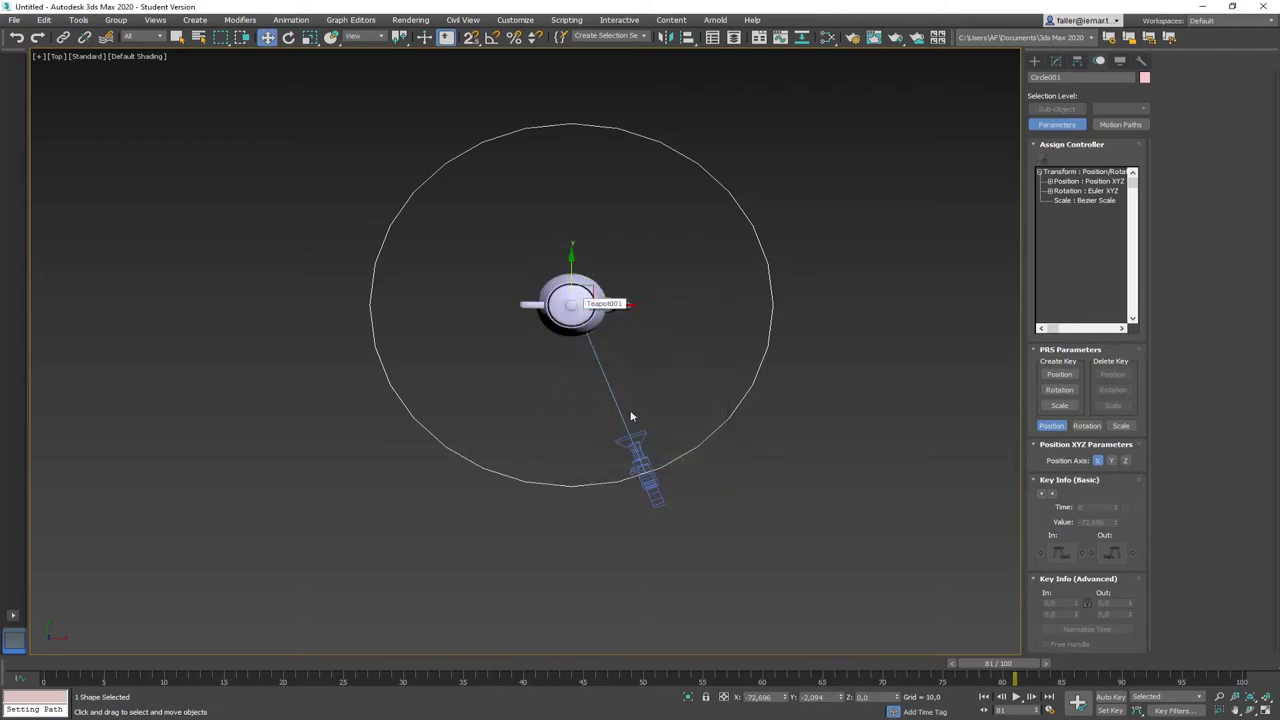
left_click(635, 351)
- In the camera view, raise the circle above the teapot to a Z height of about 86
key("c")
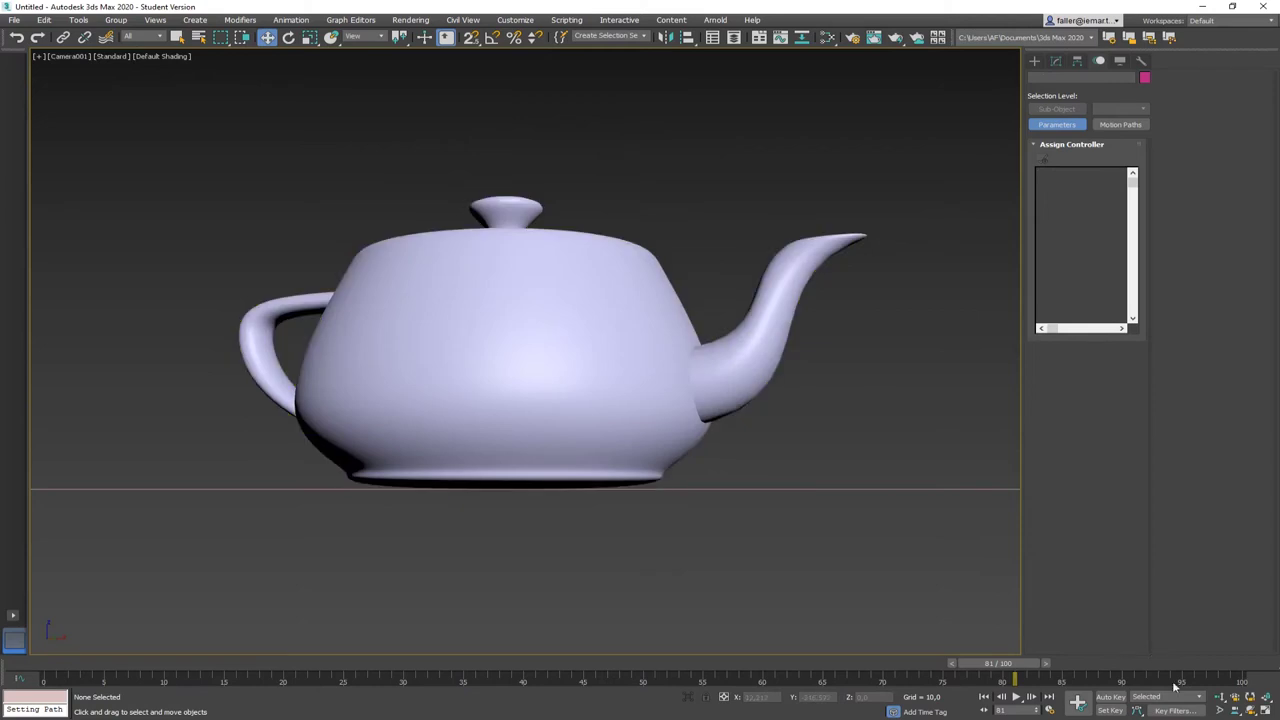
left_click(912, 489)
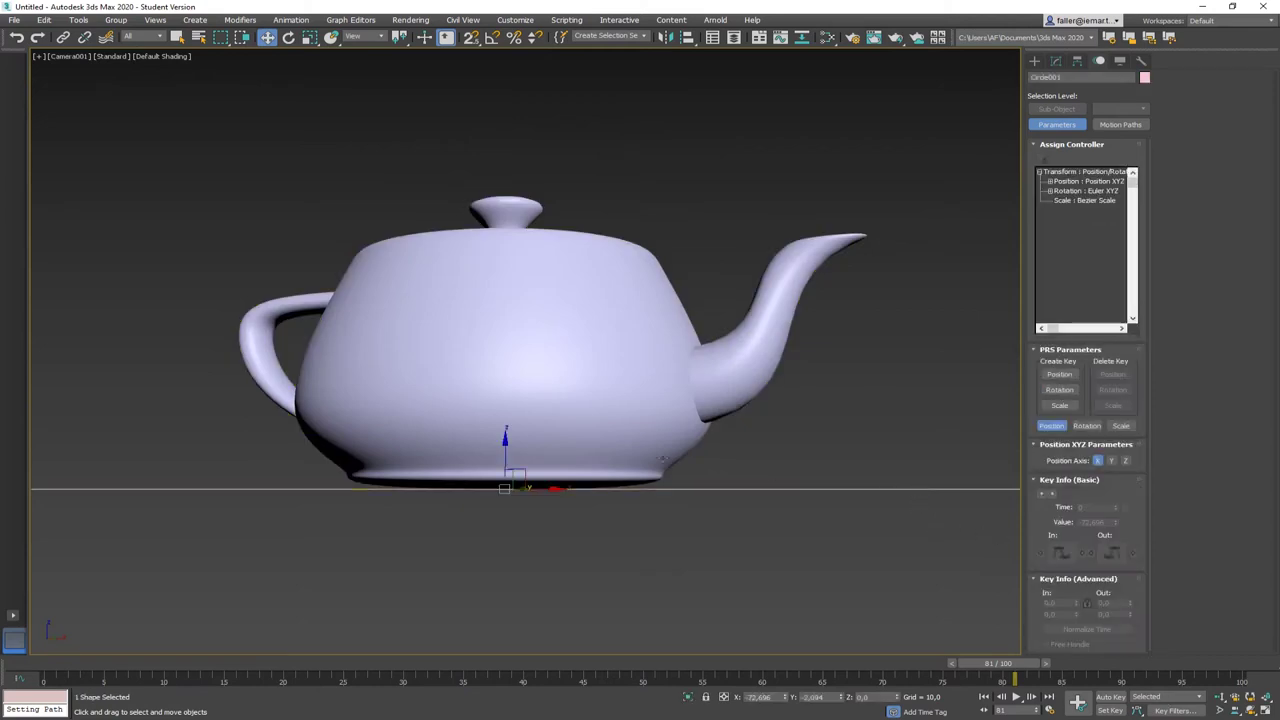
left_click_drag(505, 445, 508, 57)
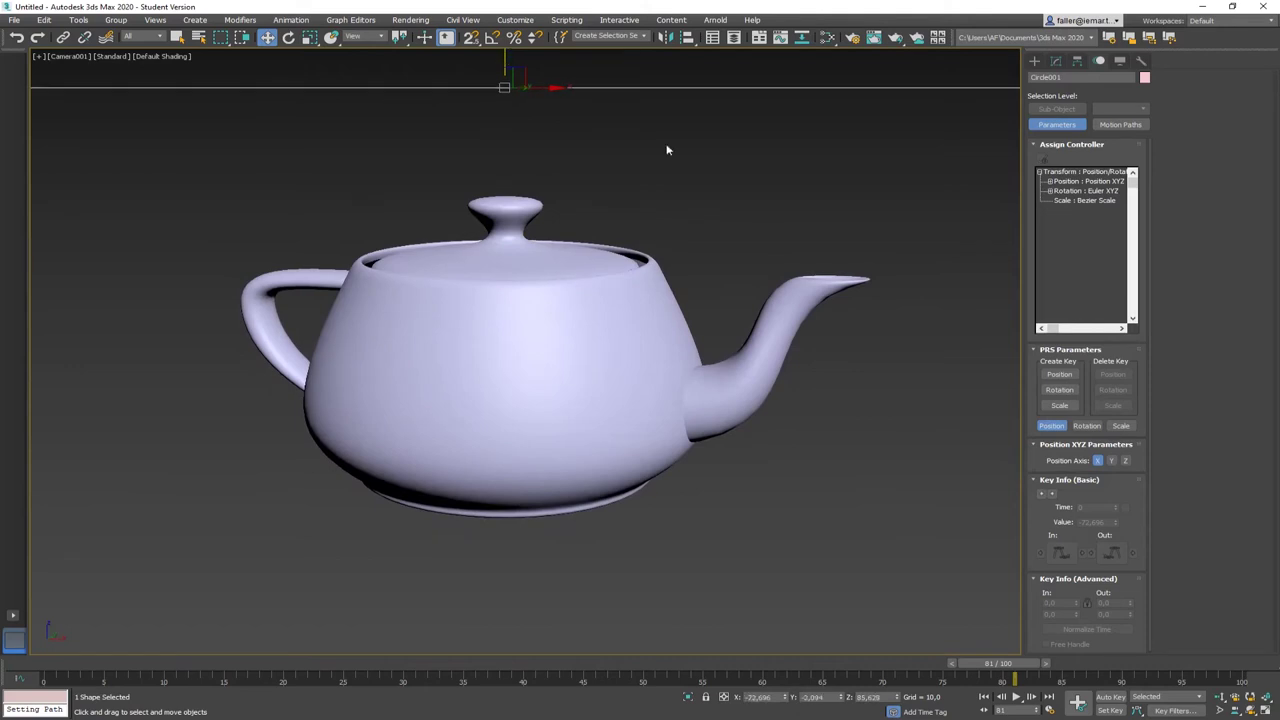
- Replay the raised camera orbit around the teapot with nothing selected, and stop it
left_click(864, 352)
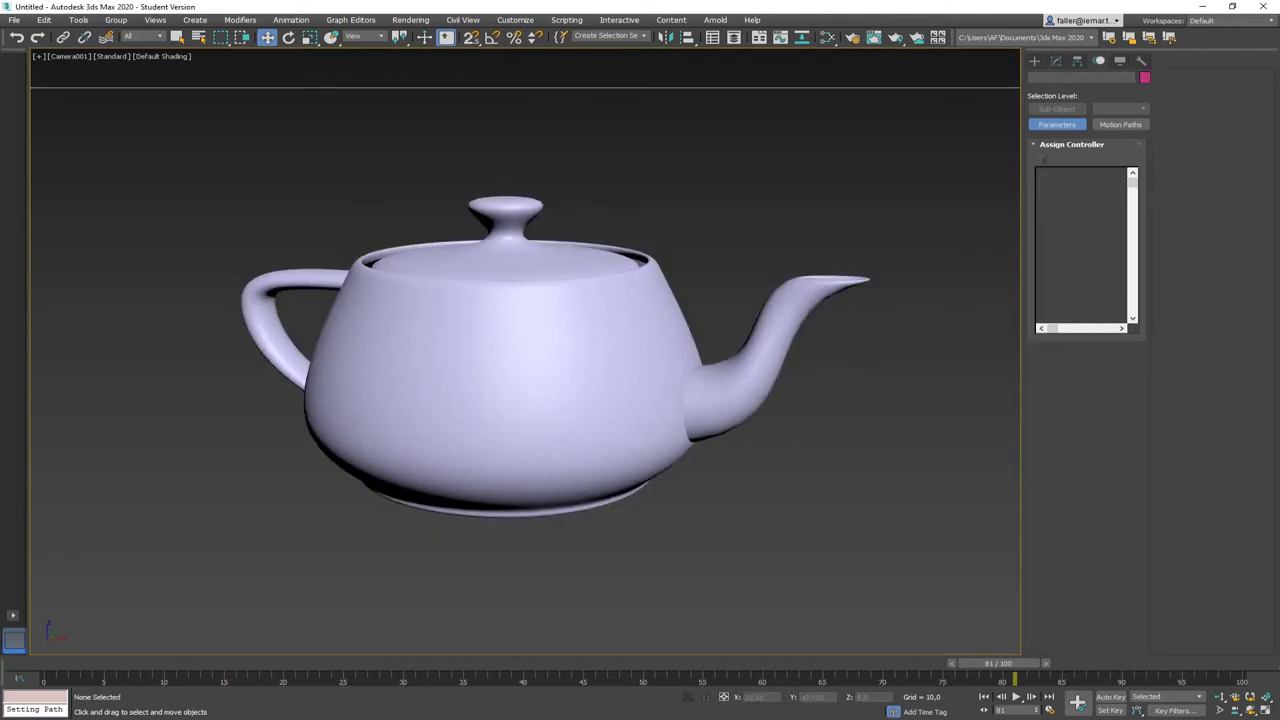
left_click(1016, 698)
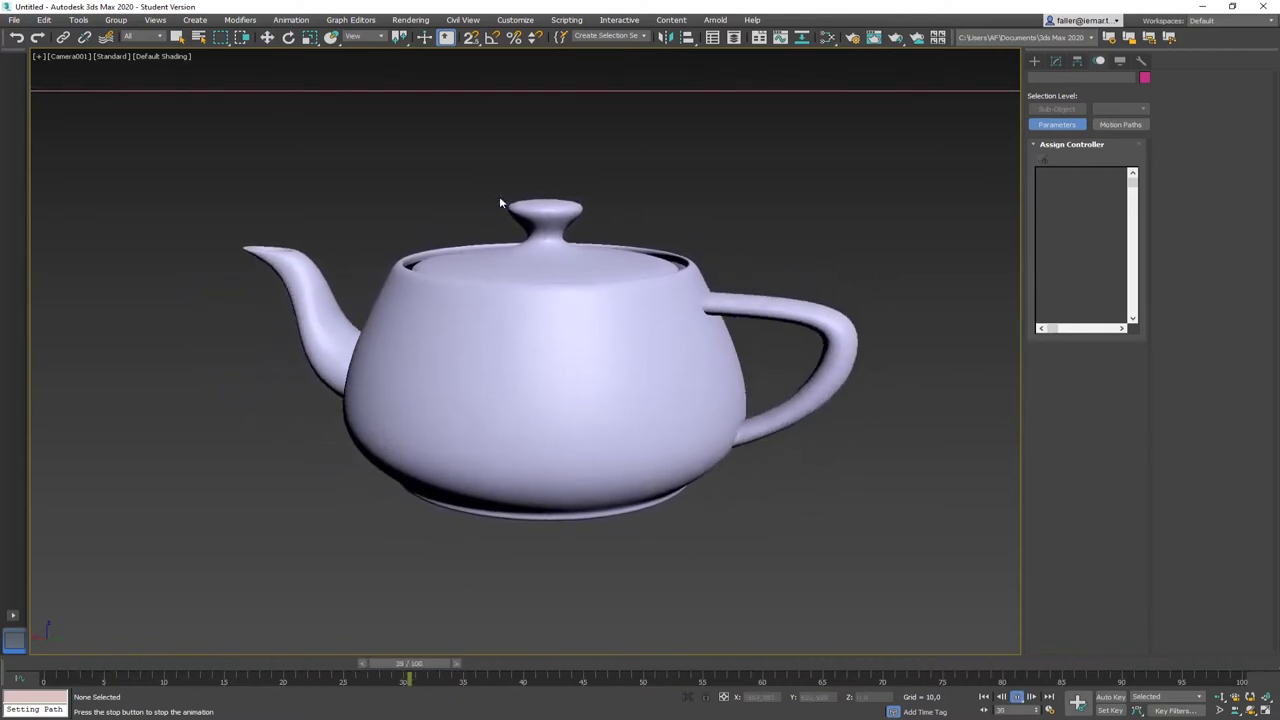
left_click(1016, 698)
key("w")
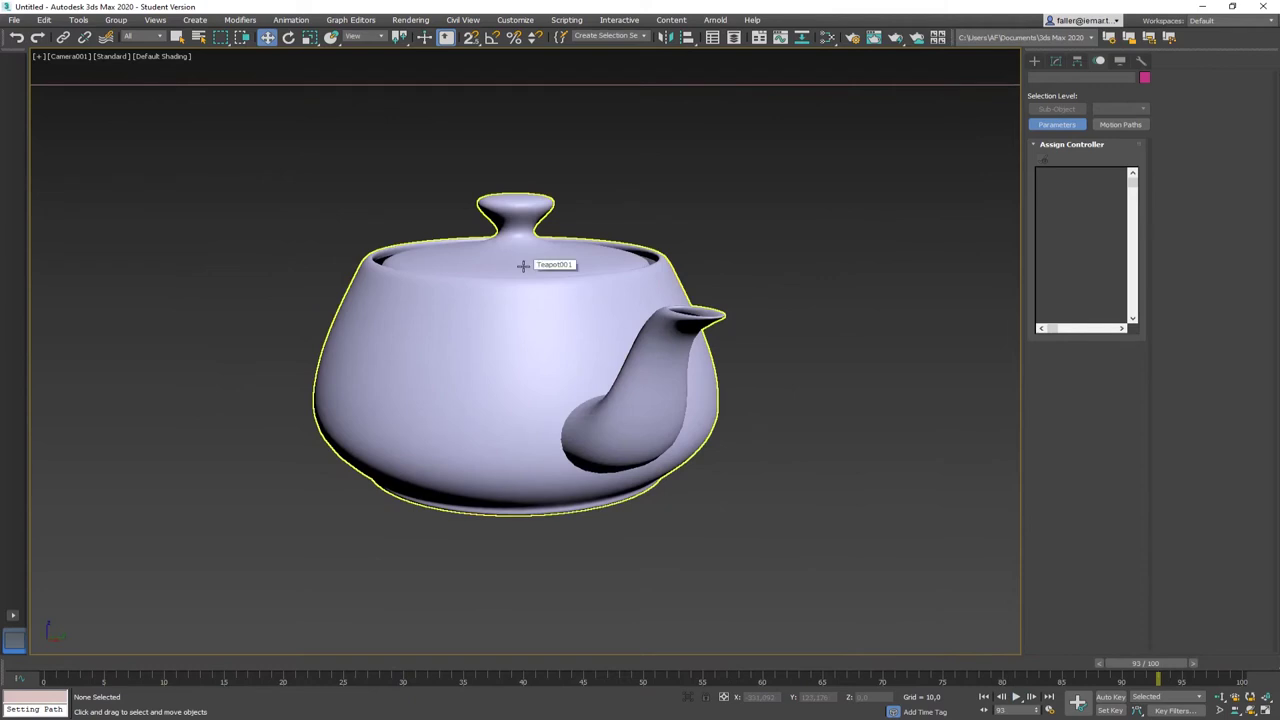
left_click(521, 508)
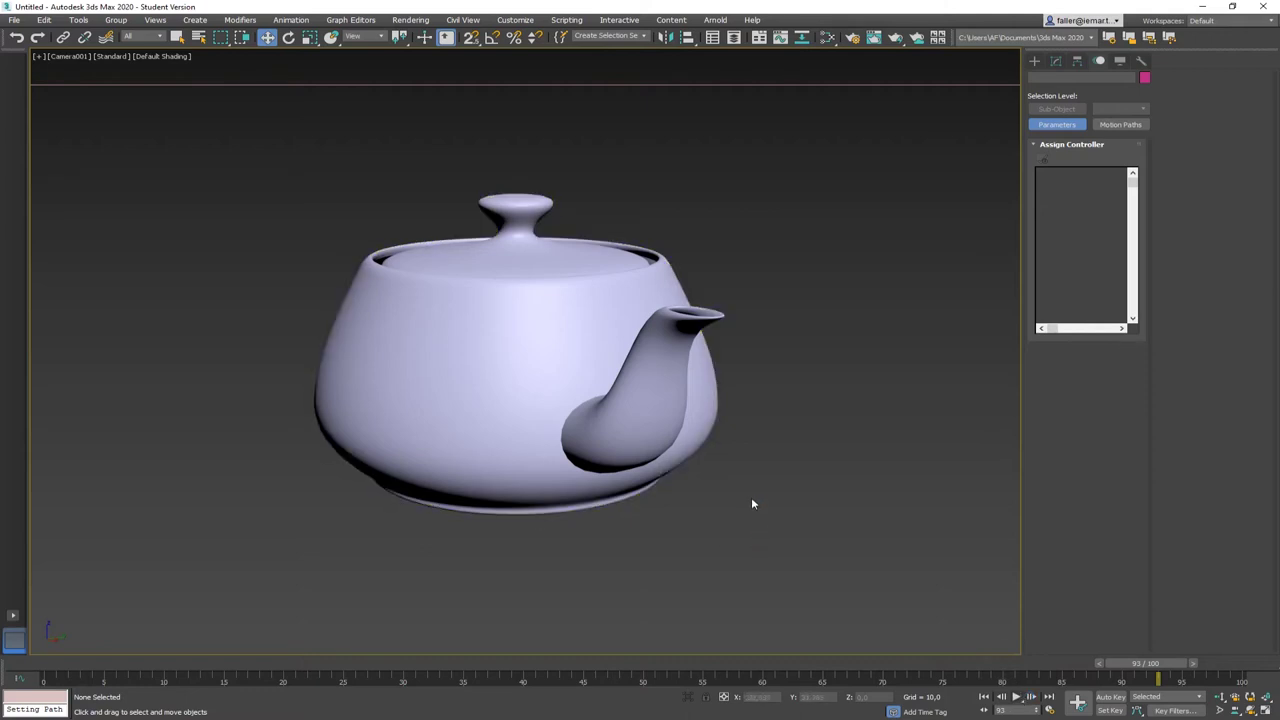
- In the top view, delete the camera, its target and the circle so only the teapot is kept
key("t")
scroll(740, 405, "down", 4)
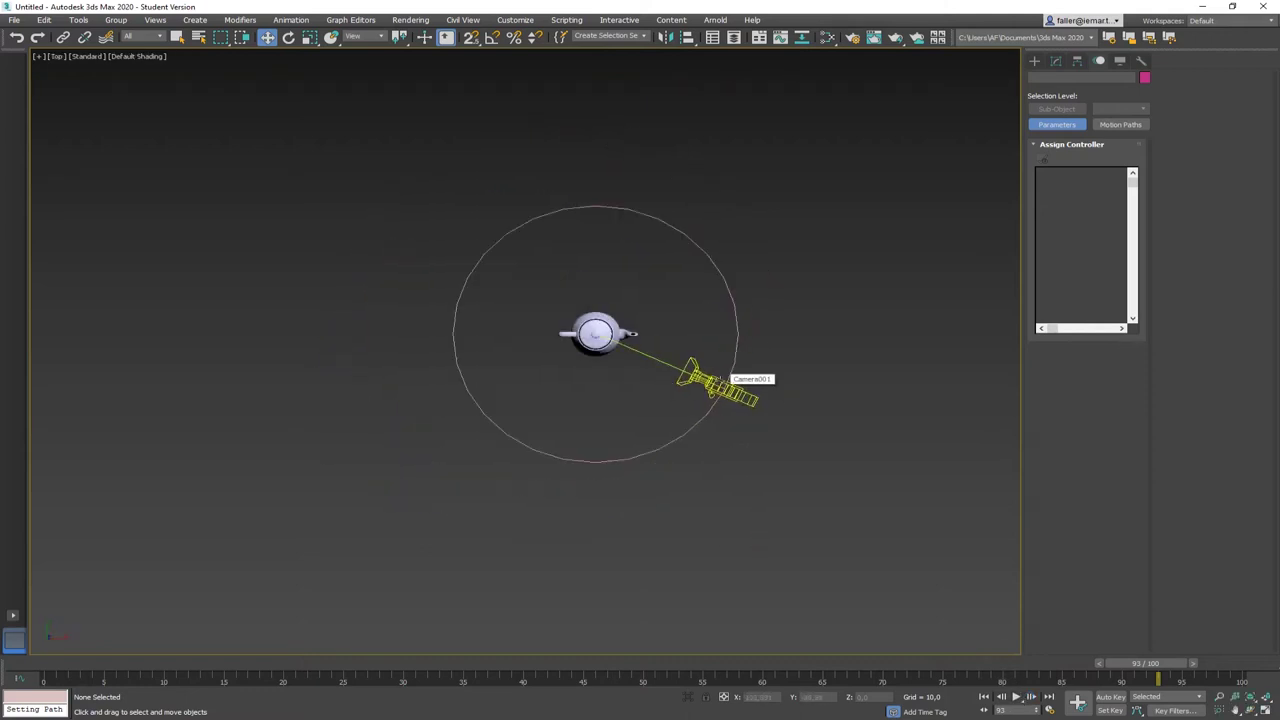
left_click_drag(786, 354, 669, 420)
key("Delete")
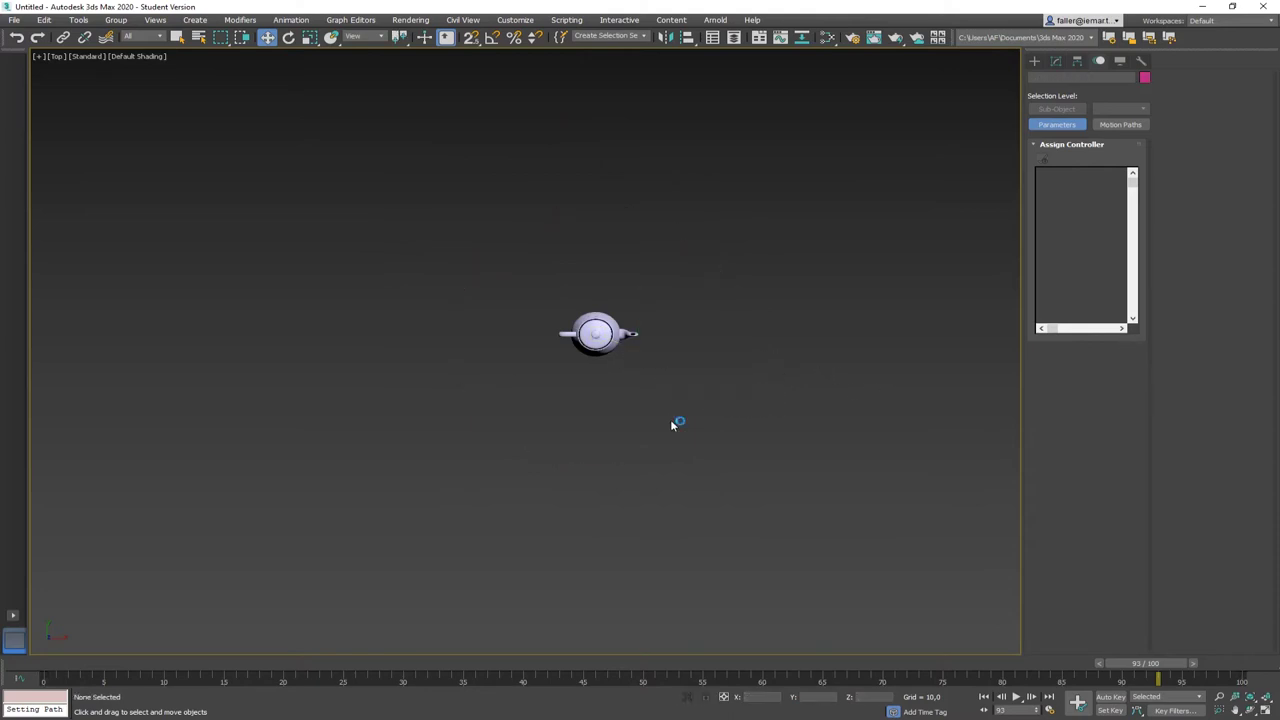
- Clone the teapot as two evenly spaced copies running toward the lower left in the top view
left_click(1035, 61)
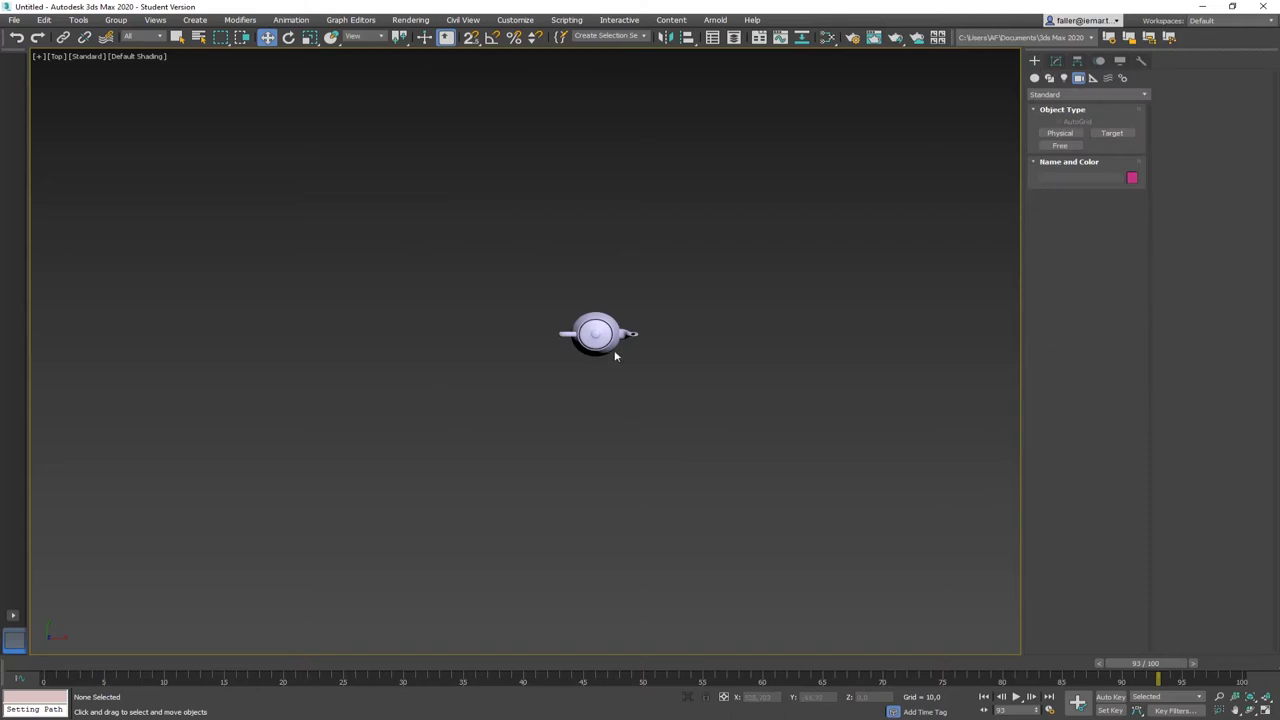
left_click(615, 320)
mouse_move(617, 318)
left_mouse_down("shift")
mouse_move(512, 318)
mouse_move(503, 353)
left_mouse_up("shift")
left_click(674, 369)
left_click(642, 416)
- Clone six more single teapot copies and scatter them into two loose rows with a winding gap between them, leaving nothing selected
left_click(483, 368)
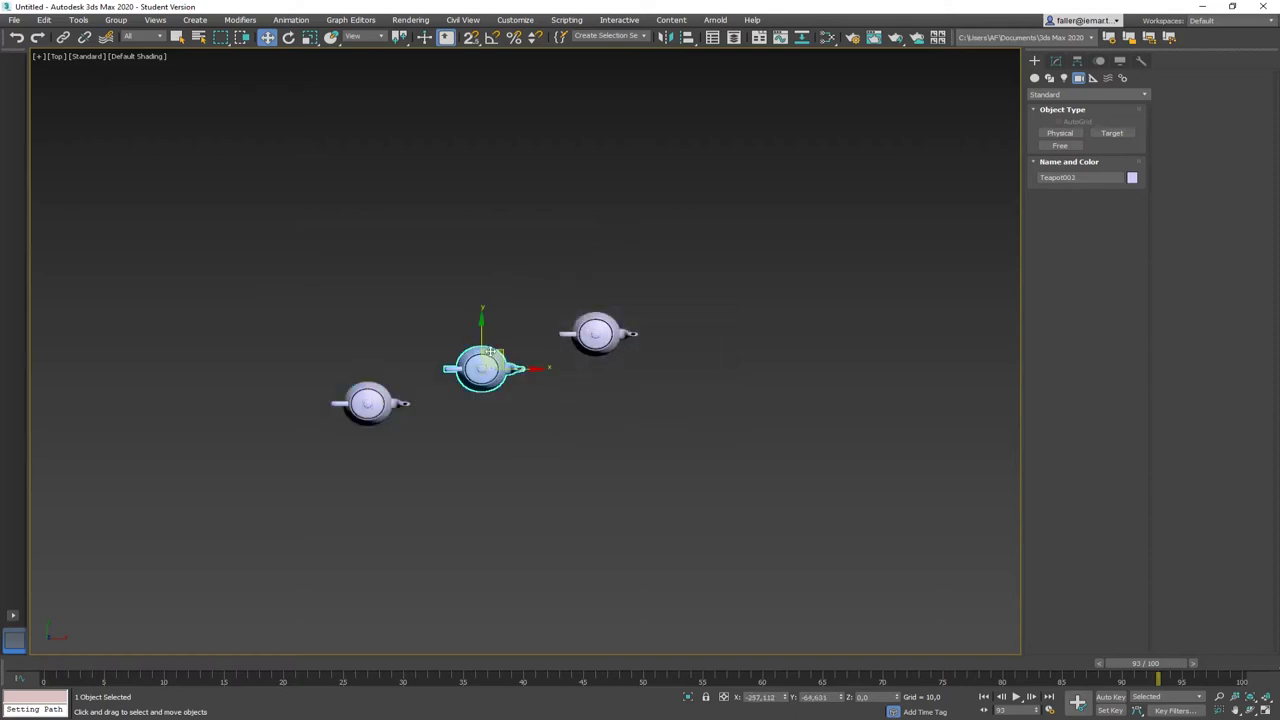
mouse_move(483, 368)
left_mouse_down("shift")
mouse_move(487, 233)
mouse_move(601, 443)
mouse_move(393, 490)
mouse_move(395, 298)
mouse_move(321, 245)
mouse_move(248, 238)
left_mouse_up("shift")
left_click(642, 416)
left_click(642, 418)
left_click(638, 419)
left_click(643, 417)
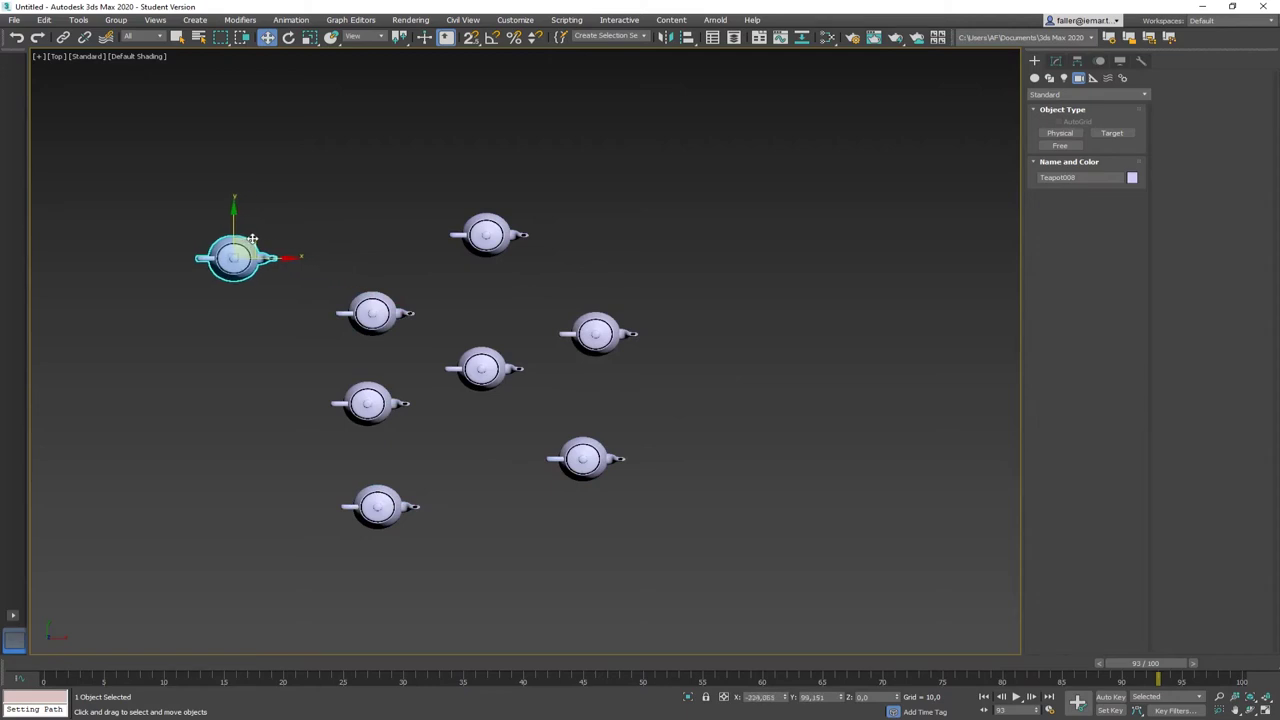
left_click(640, 418)
left_click_drag(310, 261, 331, 140, "shift")
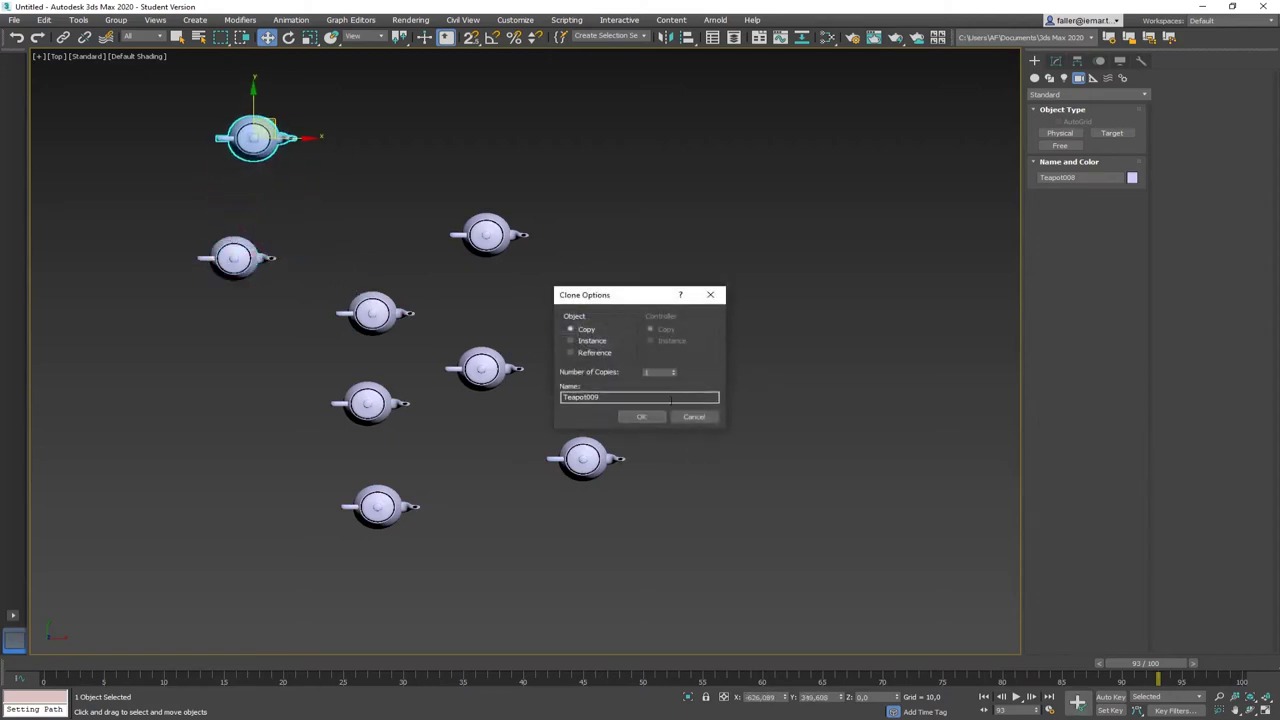
left_click(645, 418)
left_click(678, 548)
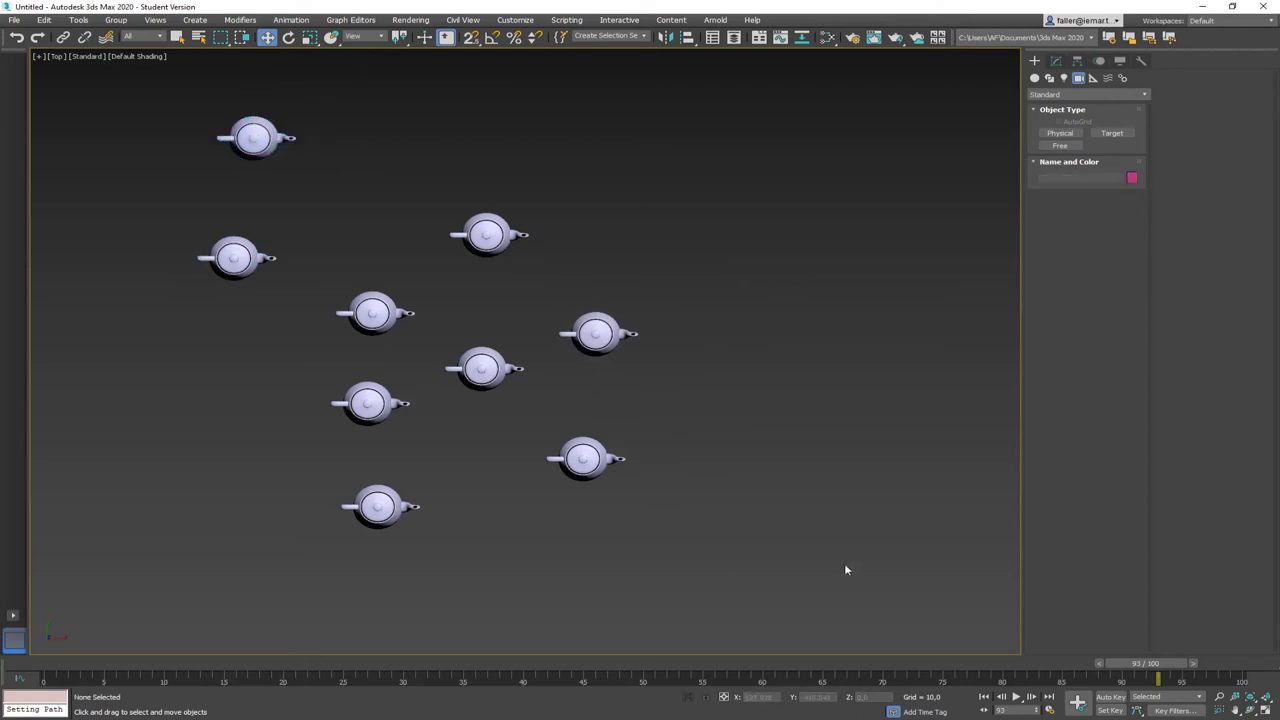
- Draw an open curved spline of five vertices through the gap, from below the lower-right teapot to between the two upper-left teapots
left_click(1050, 79)
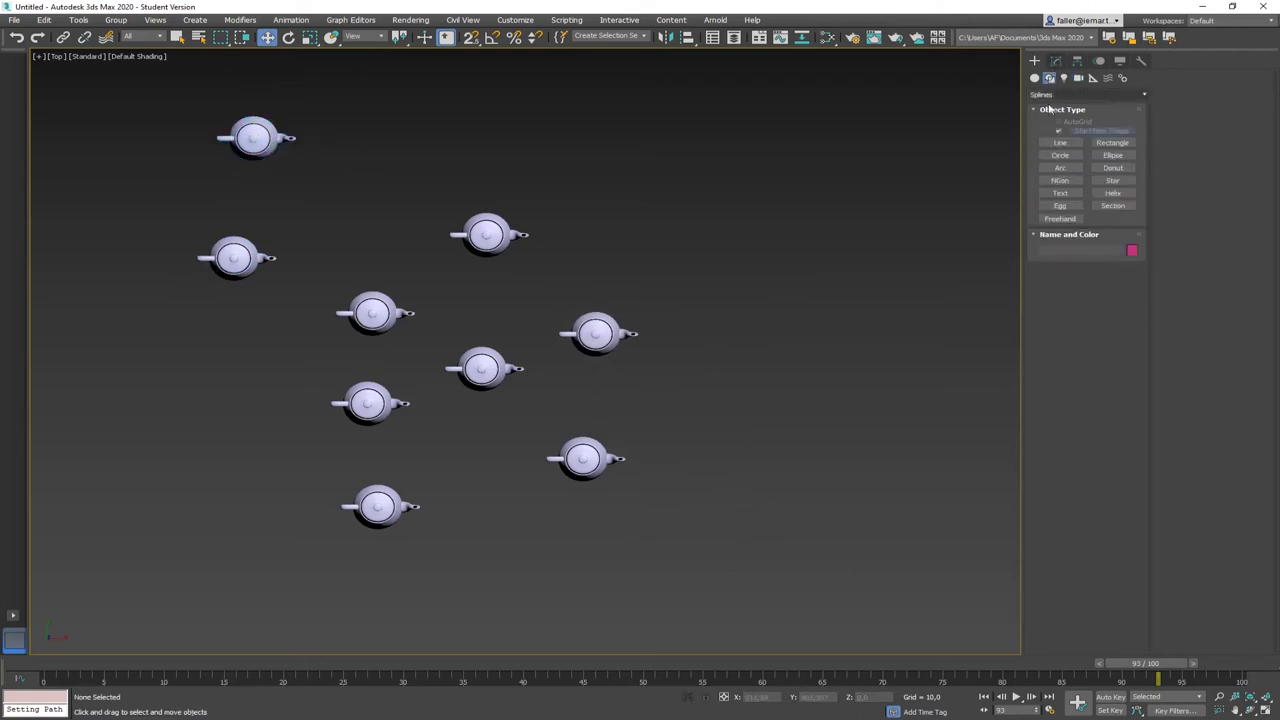
left_click(1060, 142)
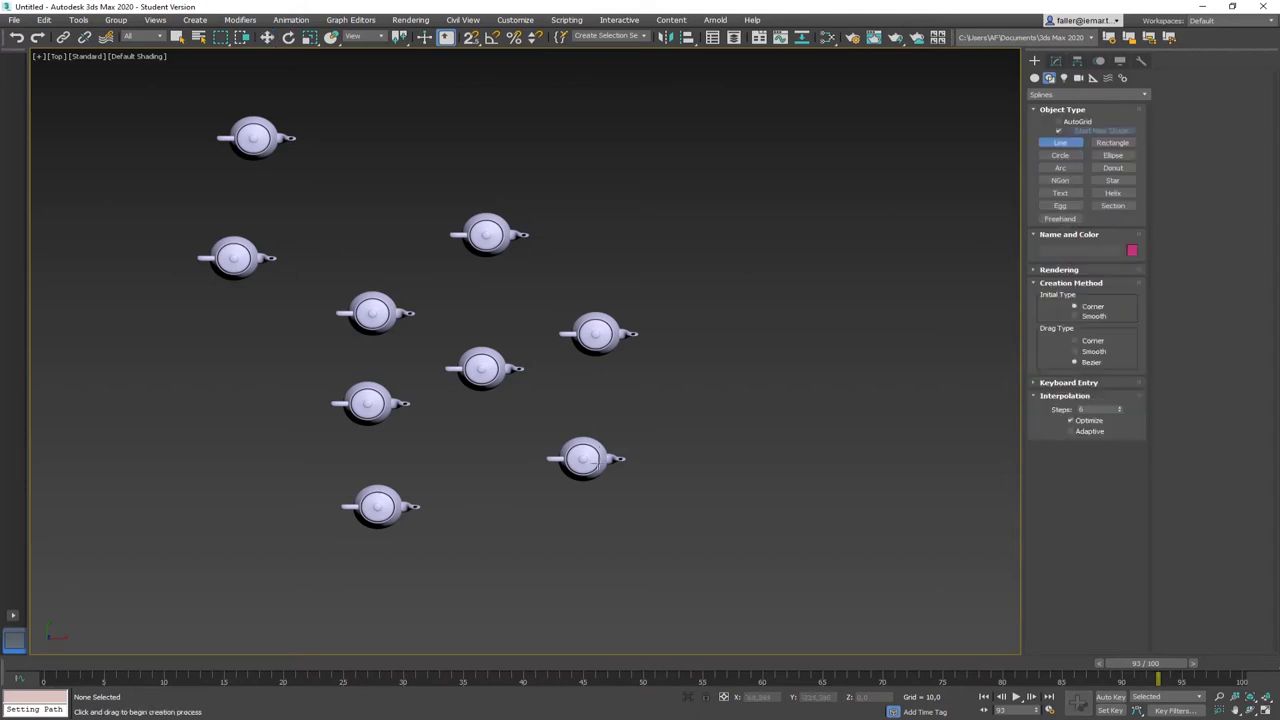
left_click(641, 595)
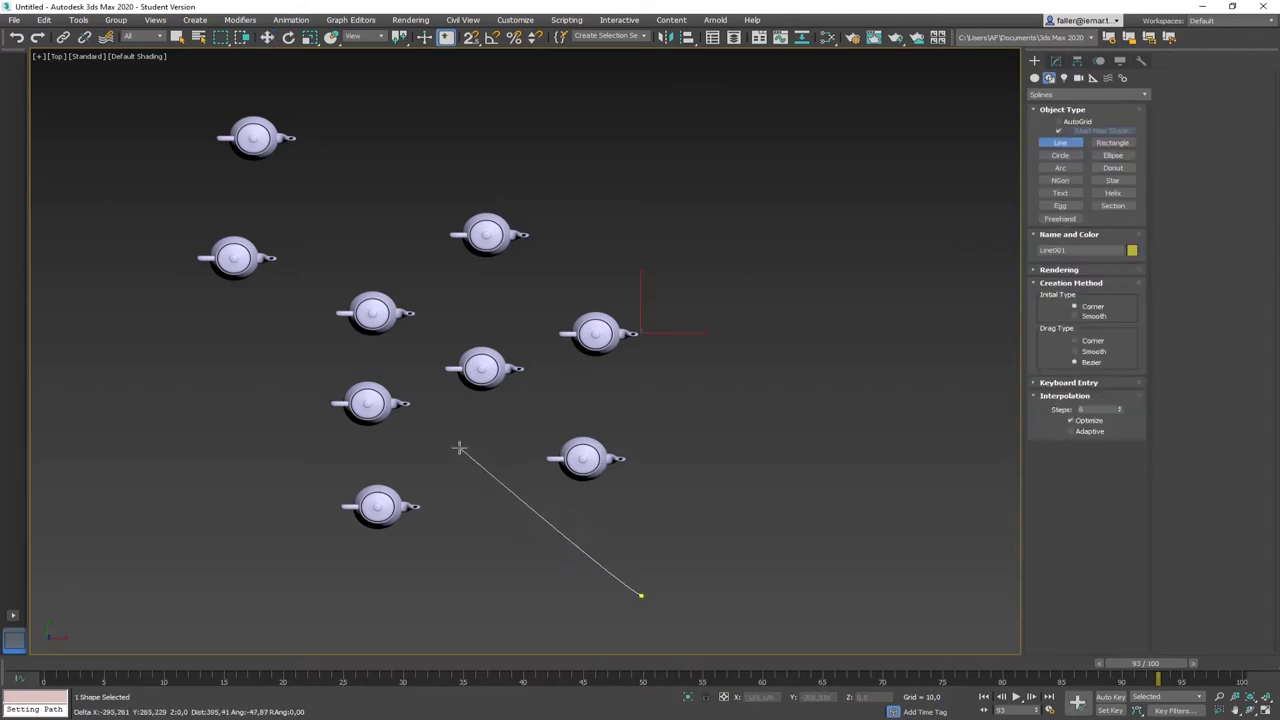
left_click_drag(443, 410, 434, 371)
left_click_drag(437, 303, 429, 276)
left_click(343, 217)
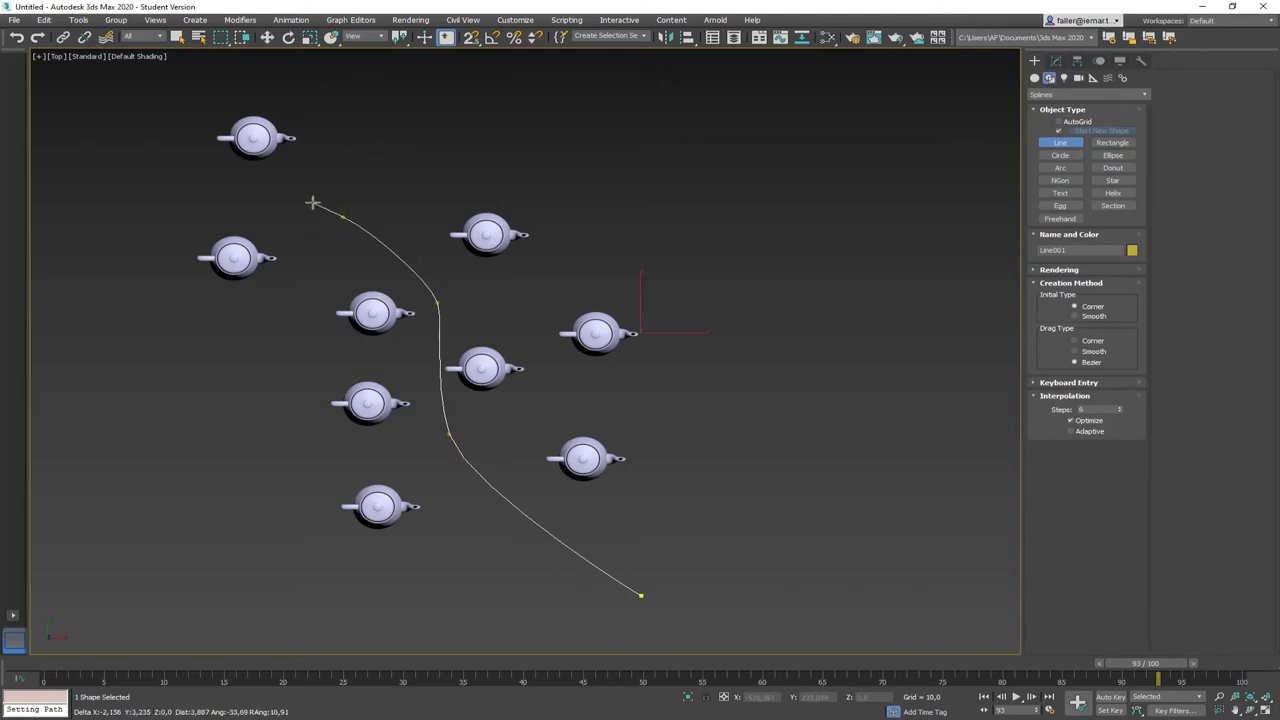
left_click(203, 178)
right_click(203, 178)
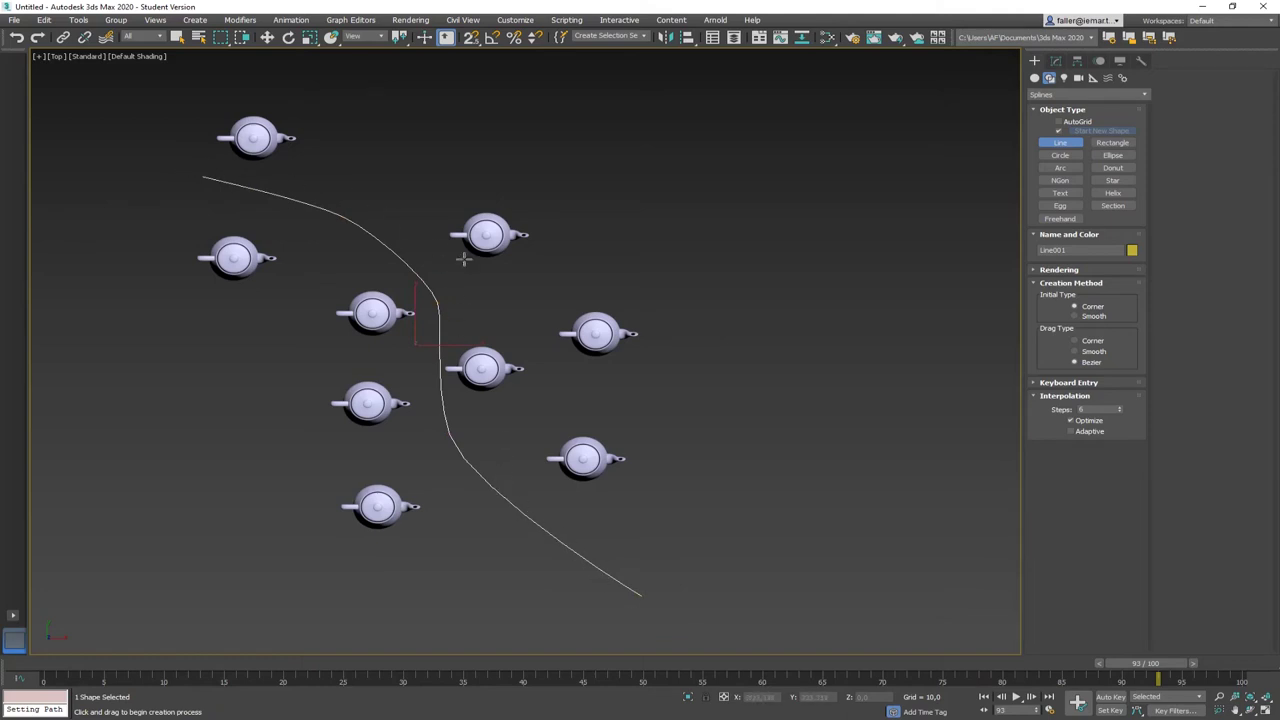
- Edit the line at vertex level, shifting its third vertex slightly left and smoothing the bend there
left_click(1056, 61)
left_click(1071, 252)
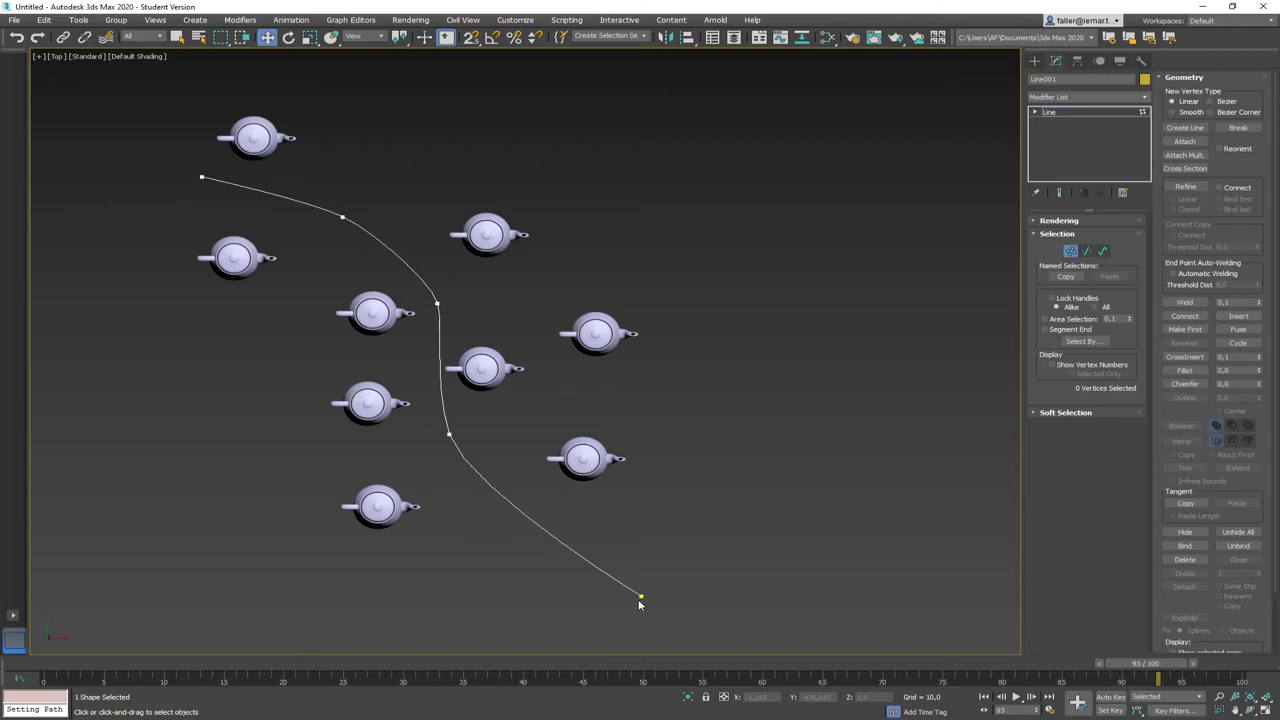
left_click(440, 304)
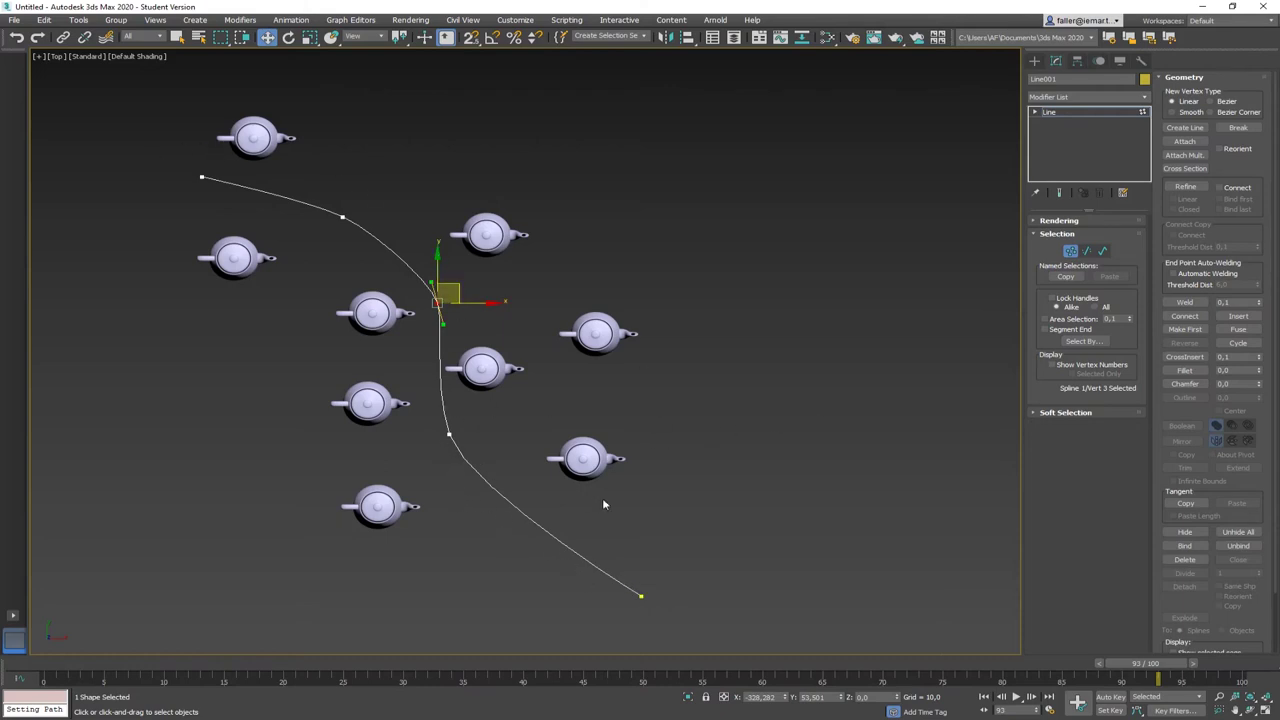
left_click_drag(458, 285, 443, 334)
- Lengthen the Bezier handles of the line's second vertex slightly and lower the vertex to a Y of about -206
left_click(449, 434)
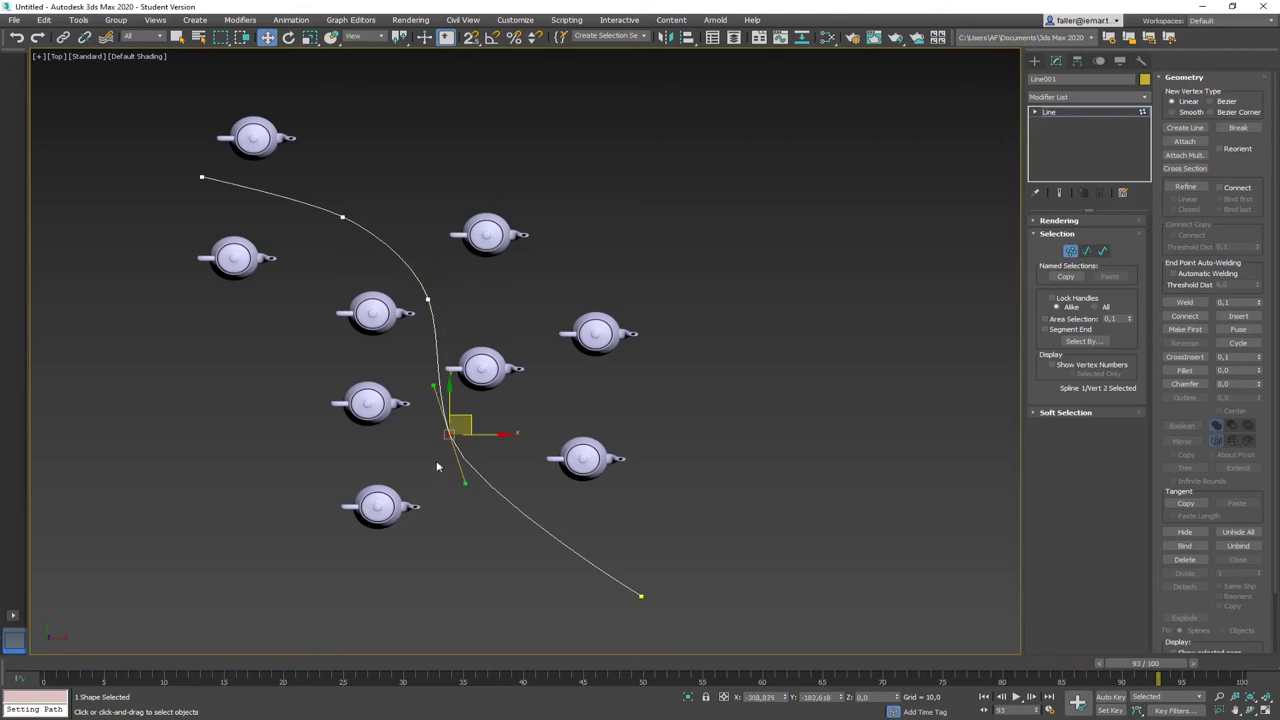
left_click_drag(463, 483, 466, 490)
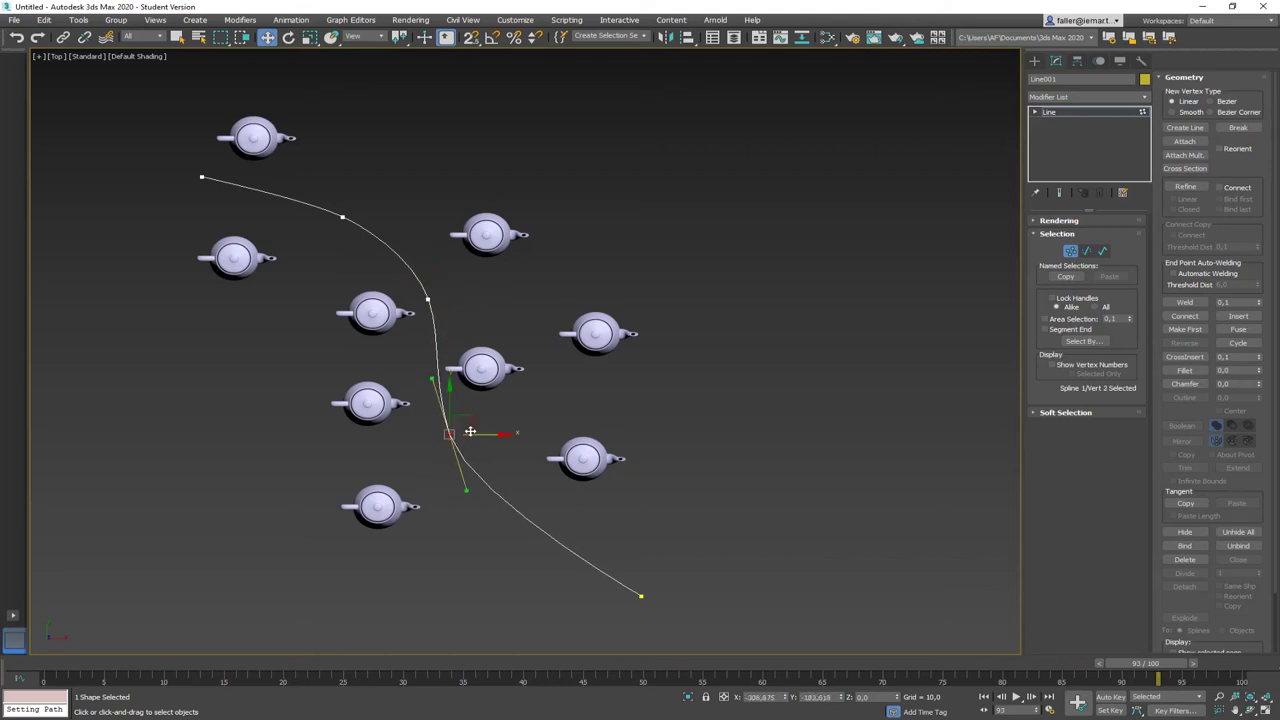
left_click_drag(471, 426, 473, 438)
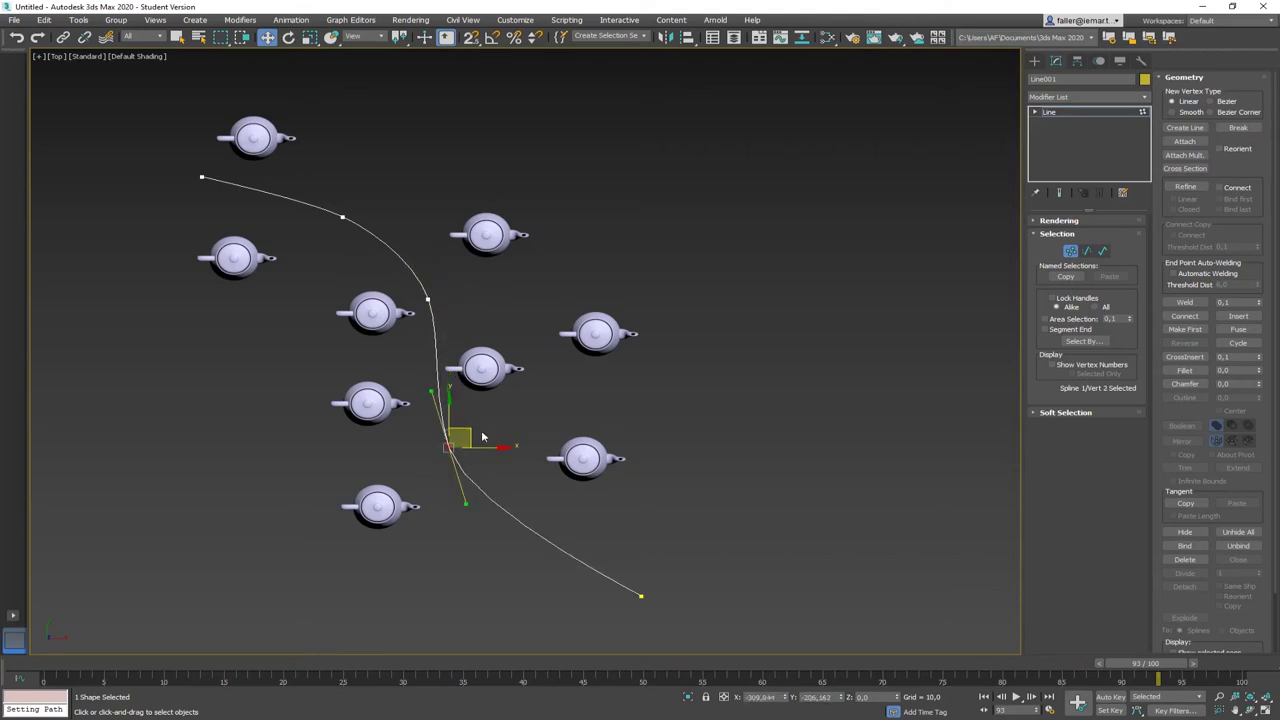
left_click(507, 484)
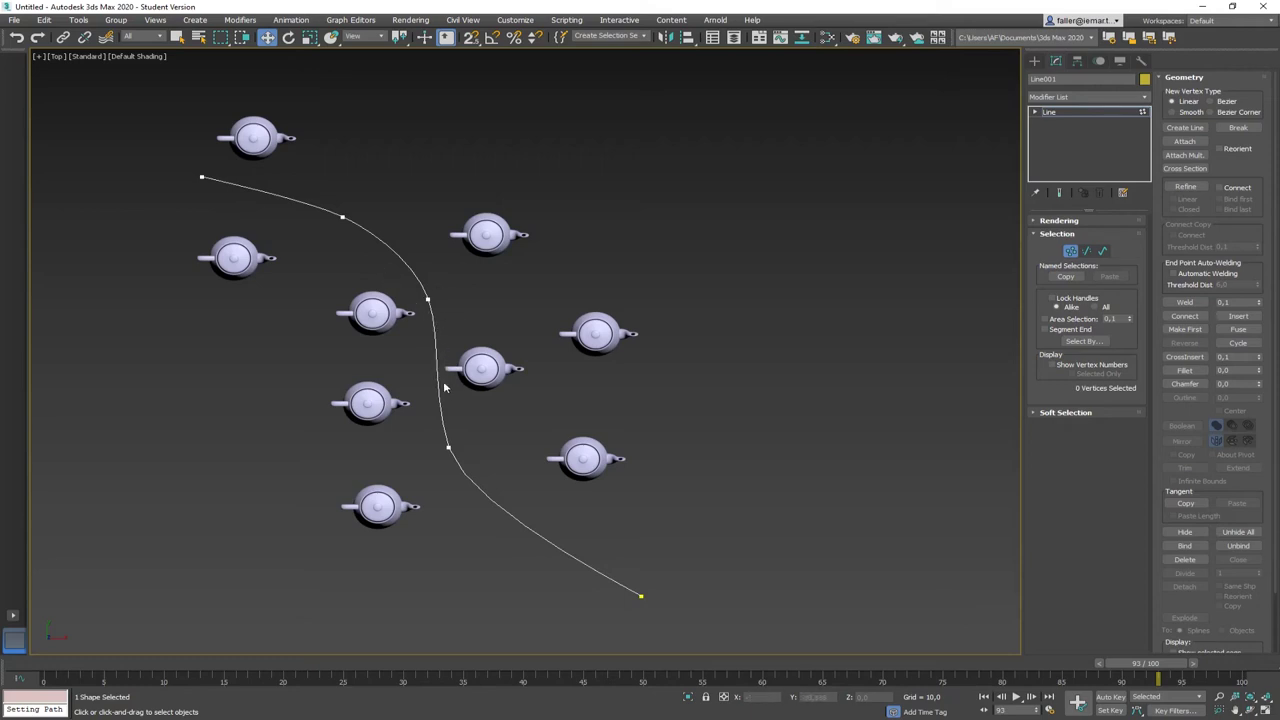
- Try swinging the fourth vertex's Bezier handle upward to bend the path, and return it to its former slope
left_click(427, 298)
left_click_drag(372, 209, 338, 235)
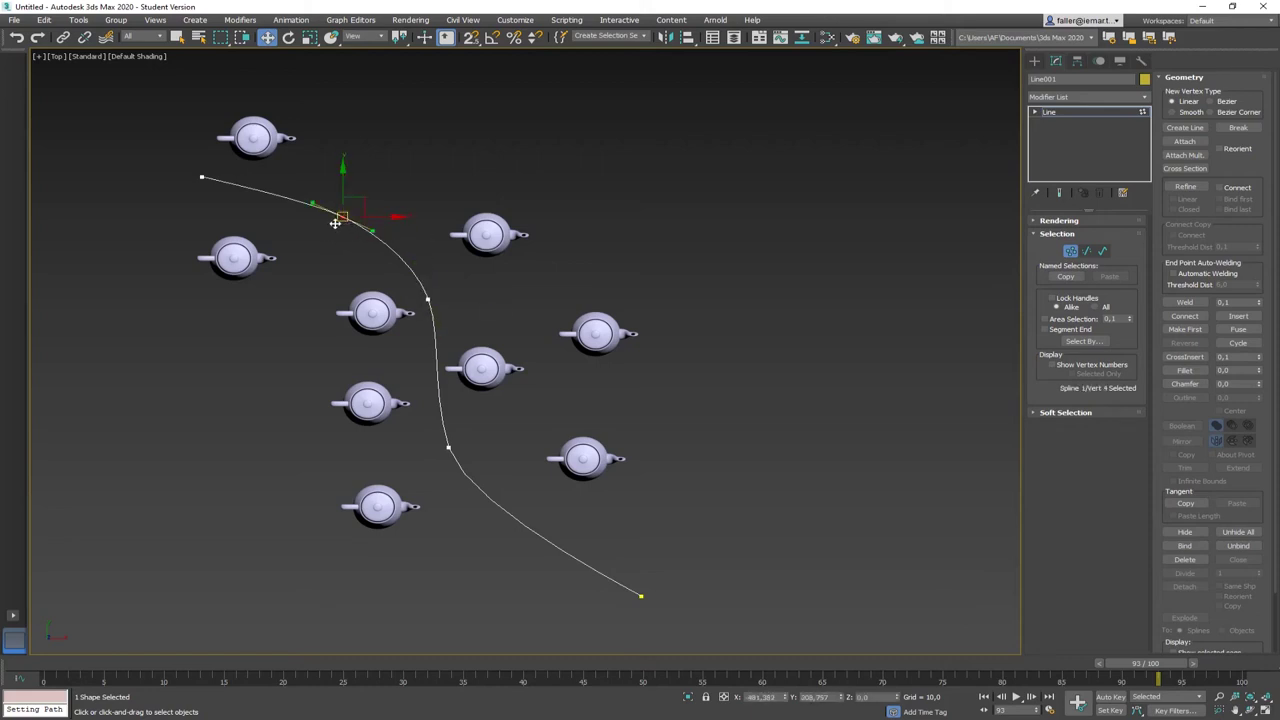
scroll(336, 223, "up", 6)
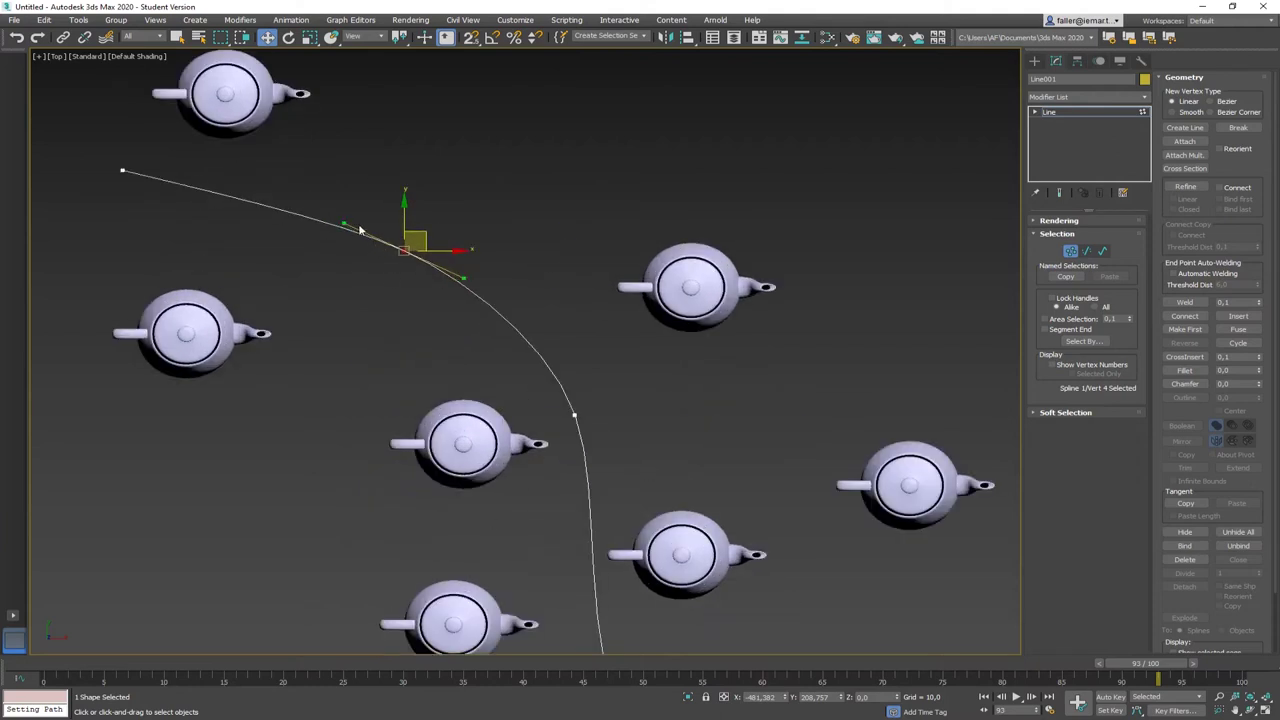
left_click_drag(466, 277, 479, 244)
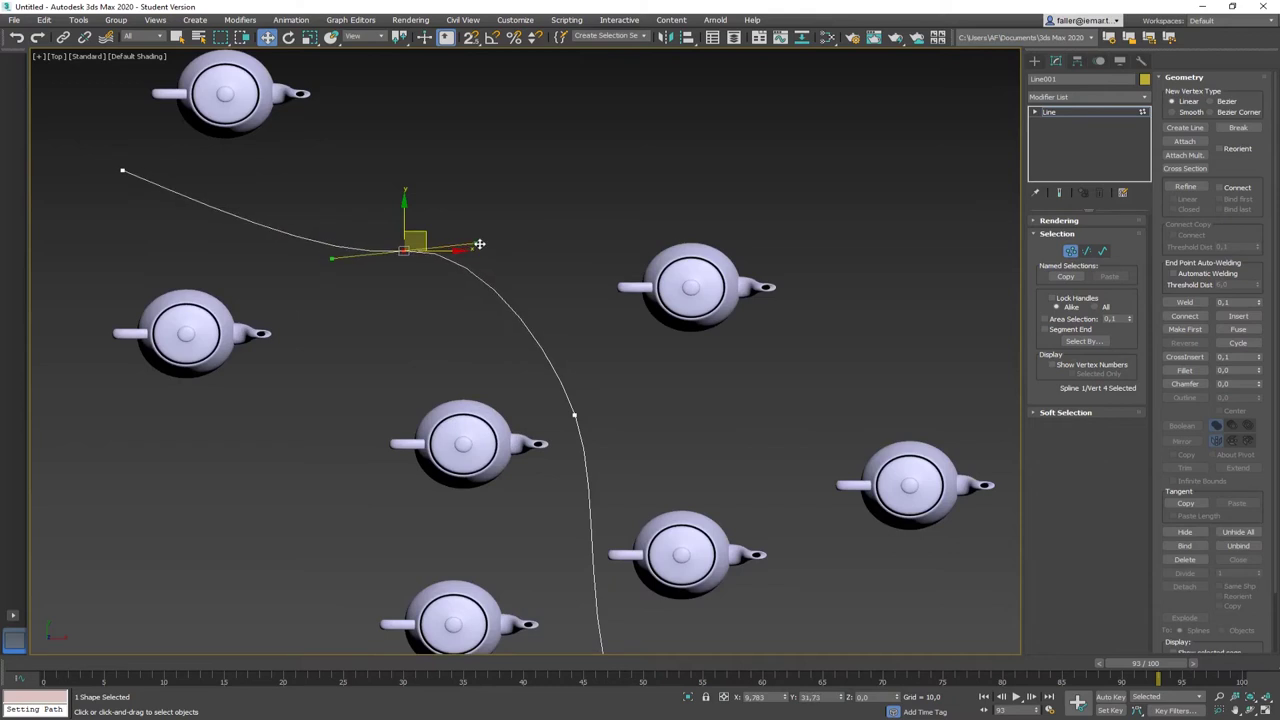
left_click(430, 298)
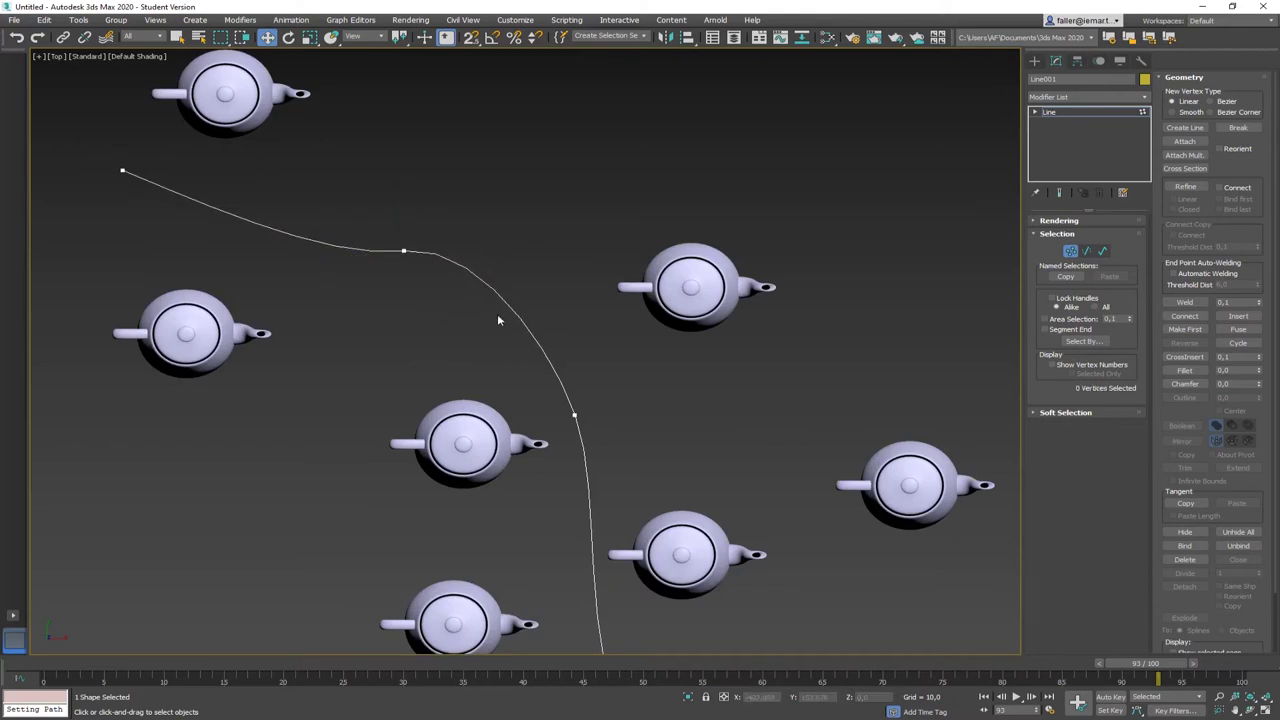
left_click(402, 251)
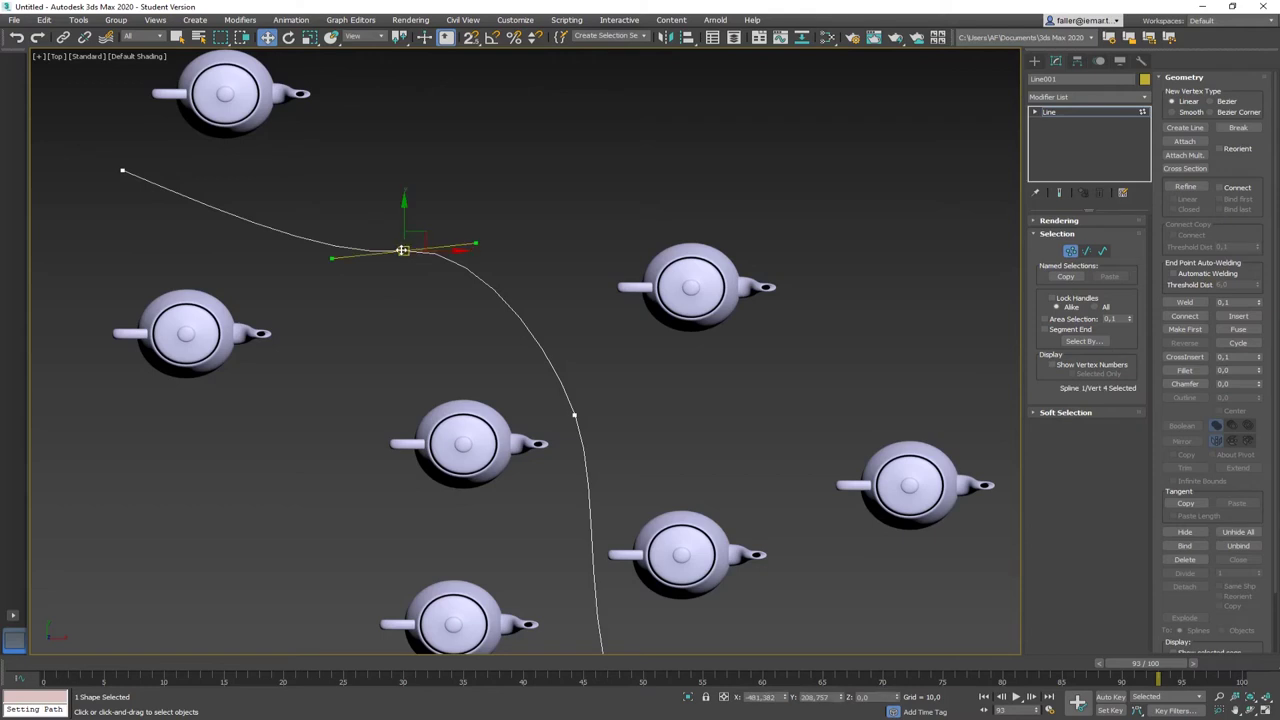
left_click_drag(477, 243, 466, 276)
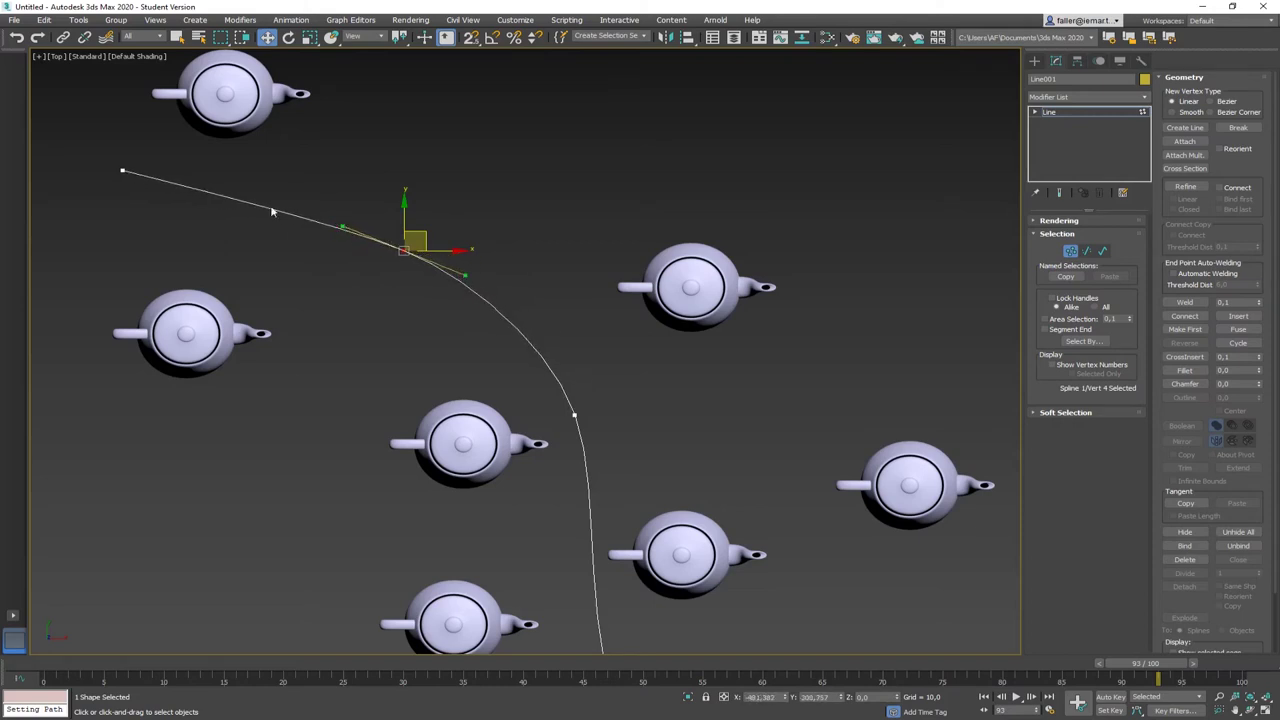
- Examine the end vertex and the tangent handles of the third and second vertices along the path
left_click(122, 170)
left_click(574, 414)
middle_click_drag(574, 414, 490, 194)
left_click_drag(538, 450, 504, 492)
left_click_drag(561, 604, 569, 594)
middle_click_drag(583, 556, 569, 512)
scroll(569, 512, "down", 4)
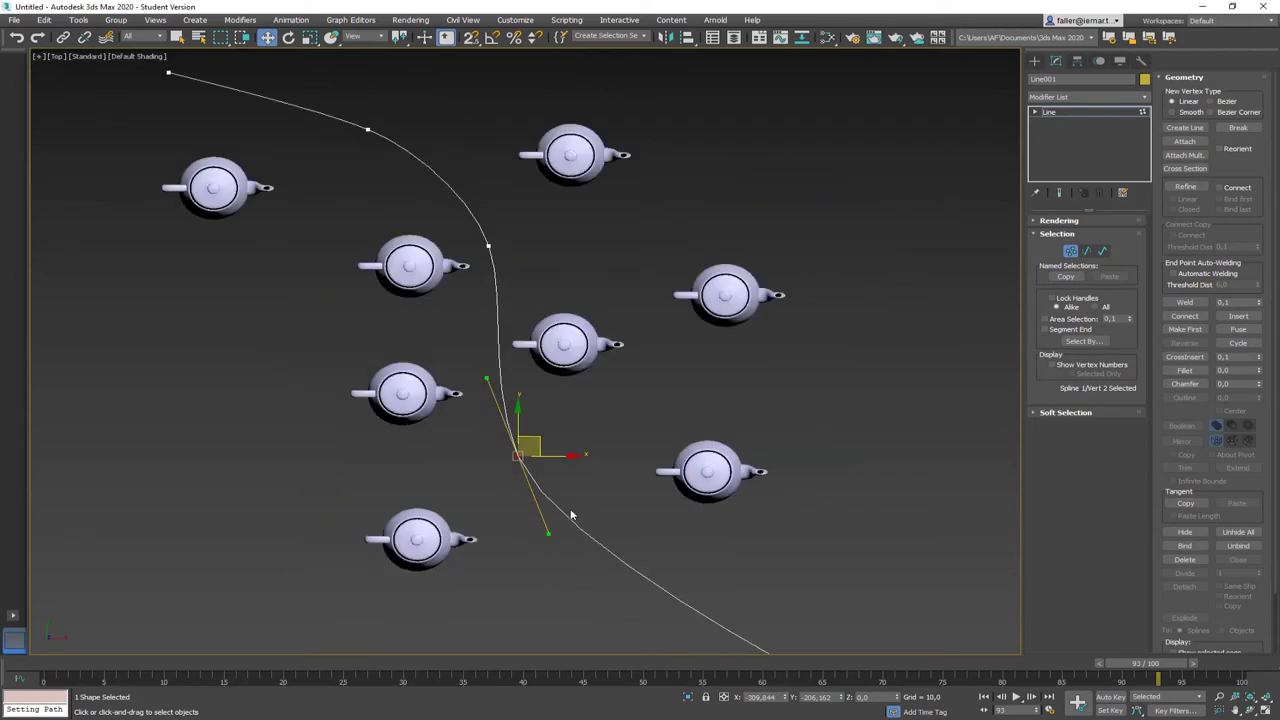
scroll(626, 467, "down", 2)
- Finish vertex editing of the line and deselect it
left_click(718, 529)
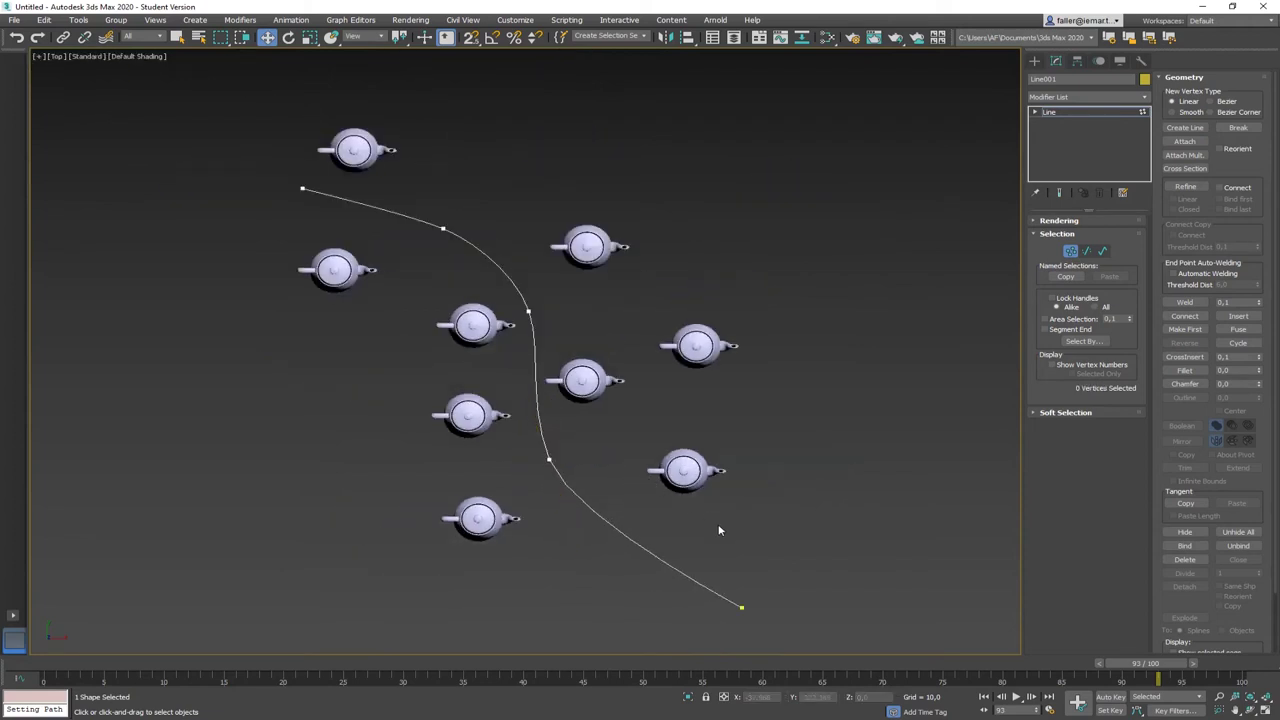
left_click(1071, 250)
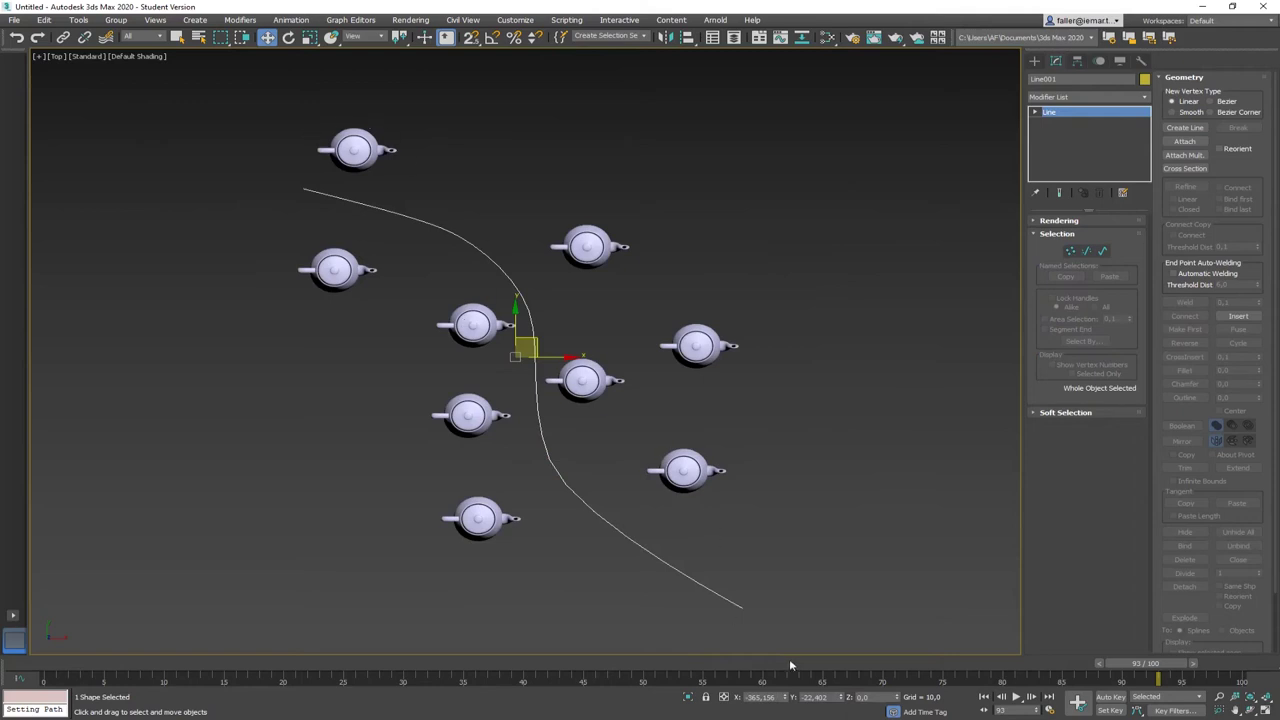
left_click(793, 539)
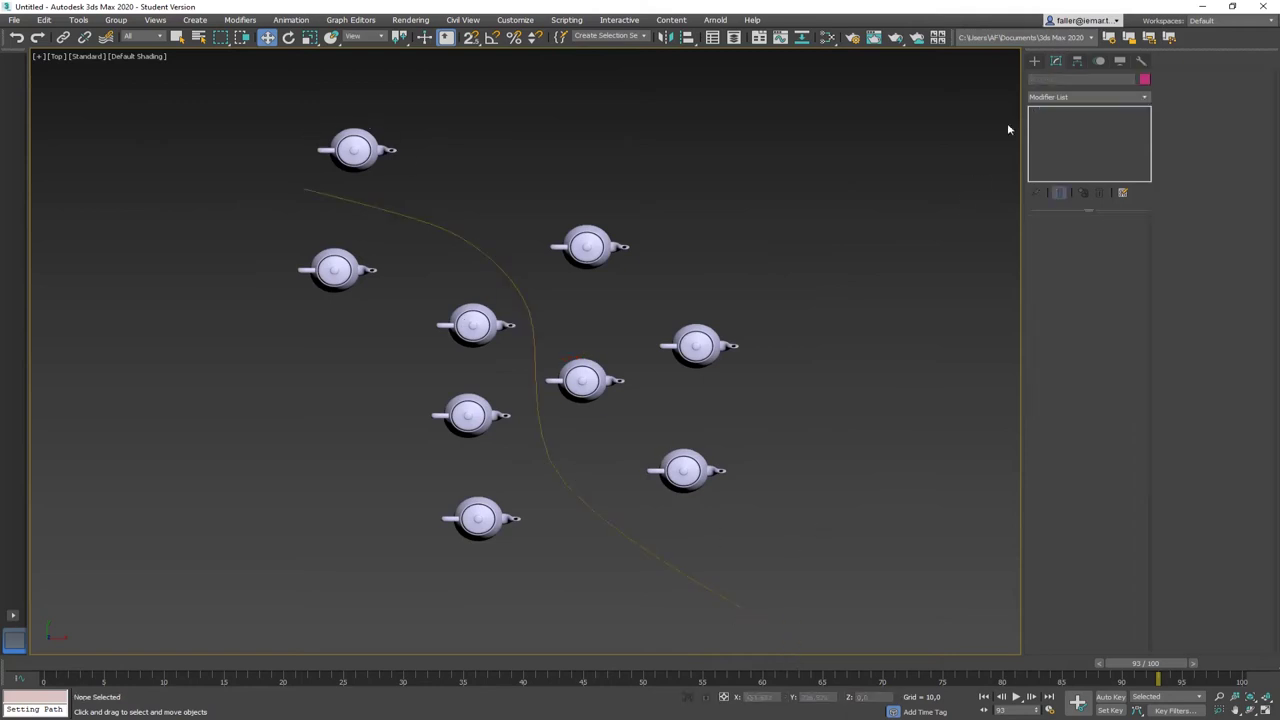
- Create a free camera with a 24 mm stock lens in the top view, beside the teapots
left_click(1036, 62)
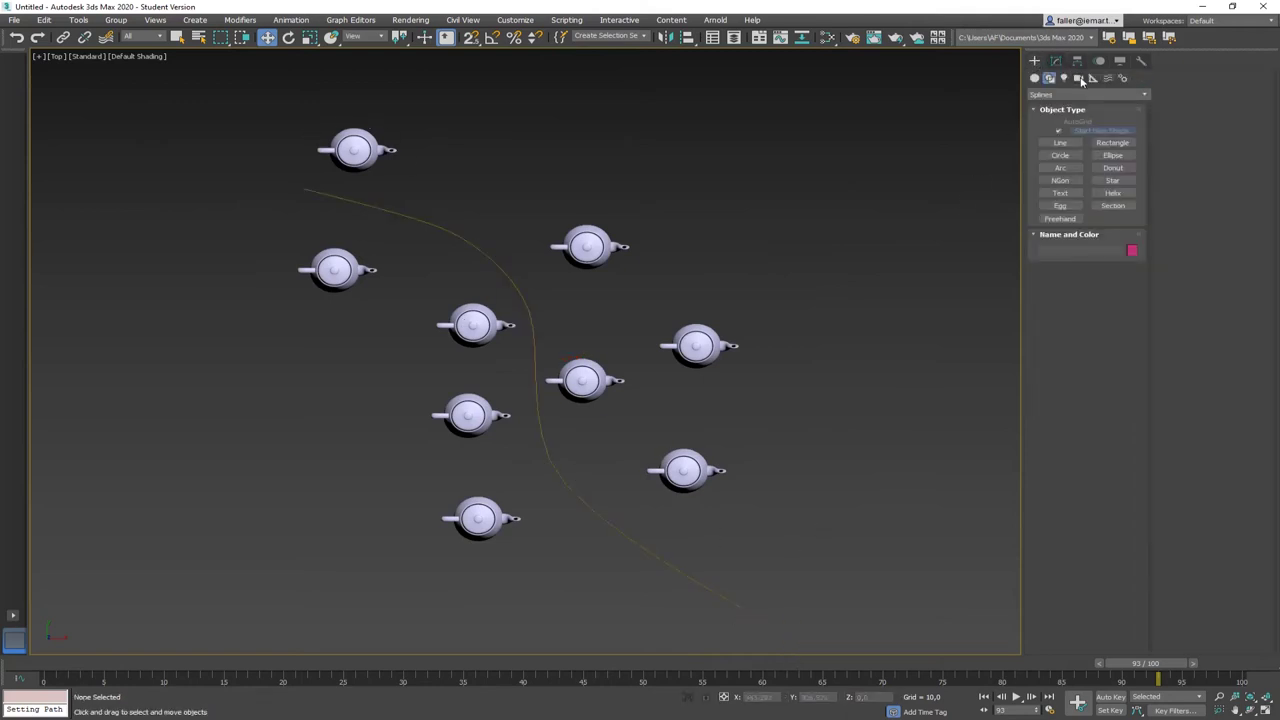
left_click(1078, 78)
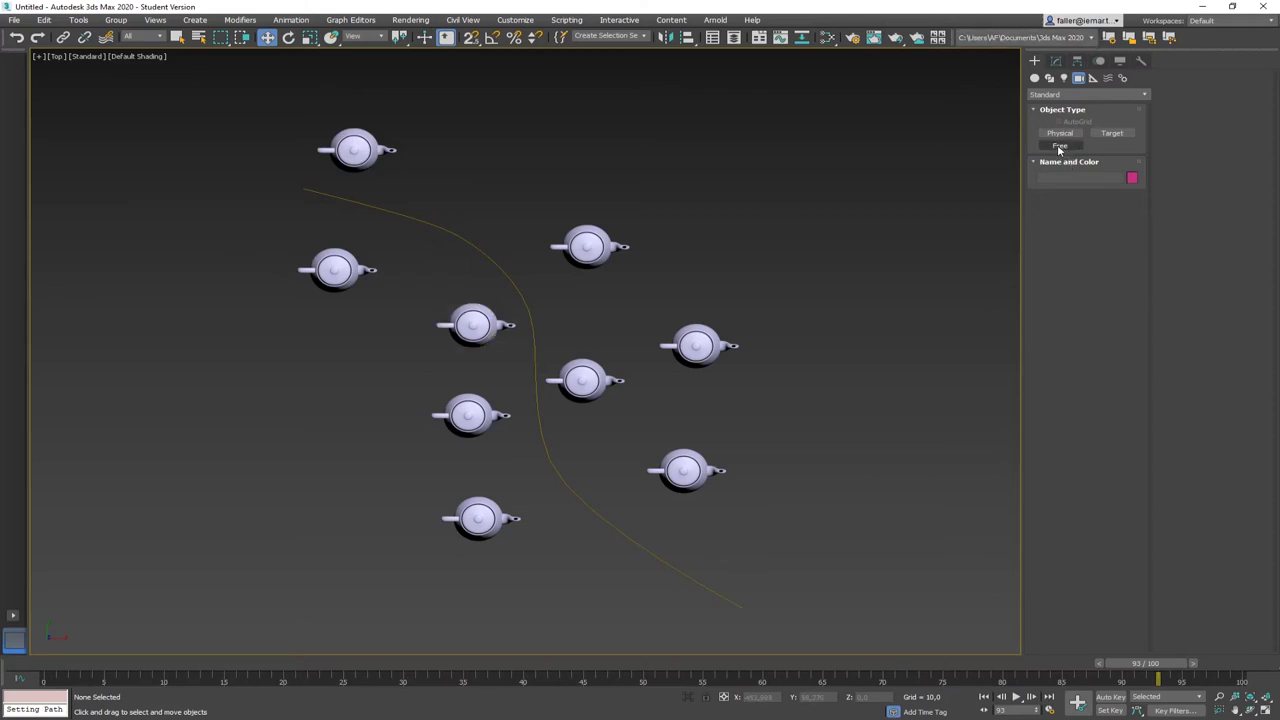
middle_click_drag(620, 366, 604, 364)
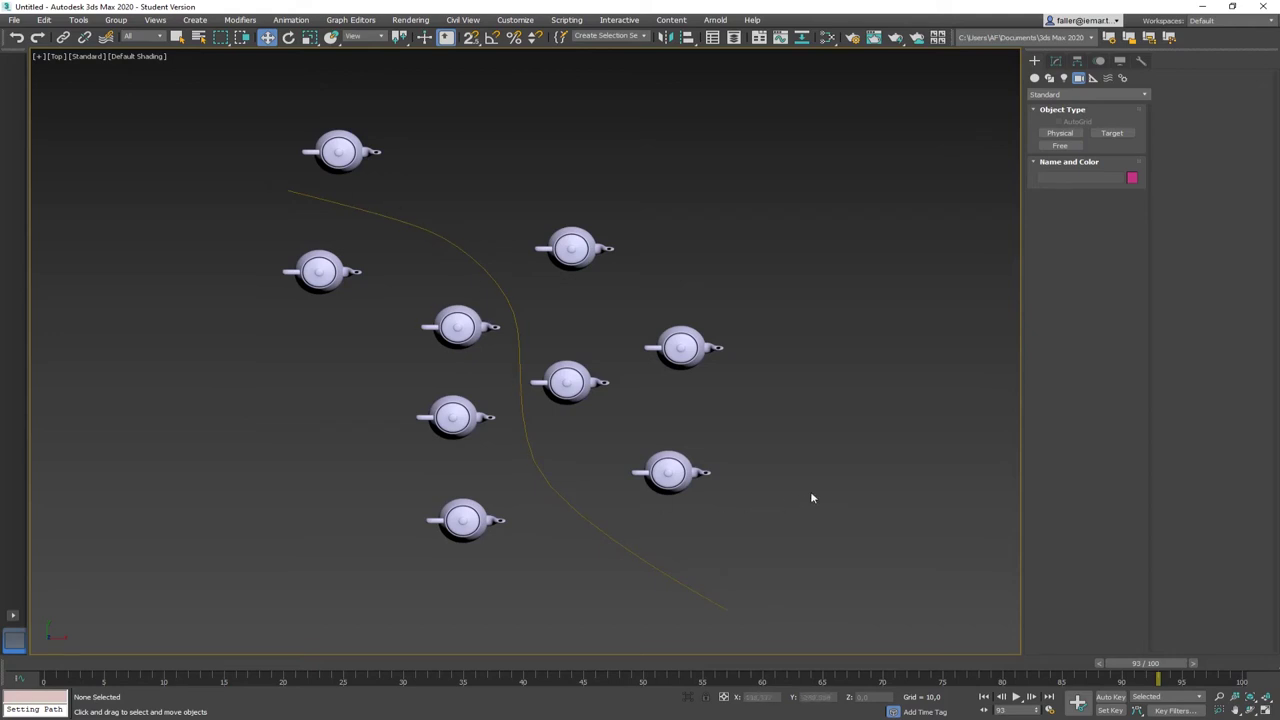
left_click(1060, 147)
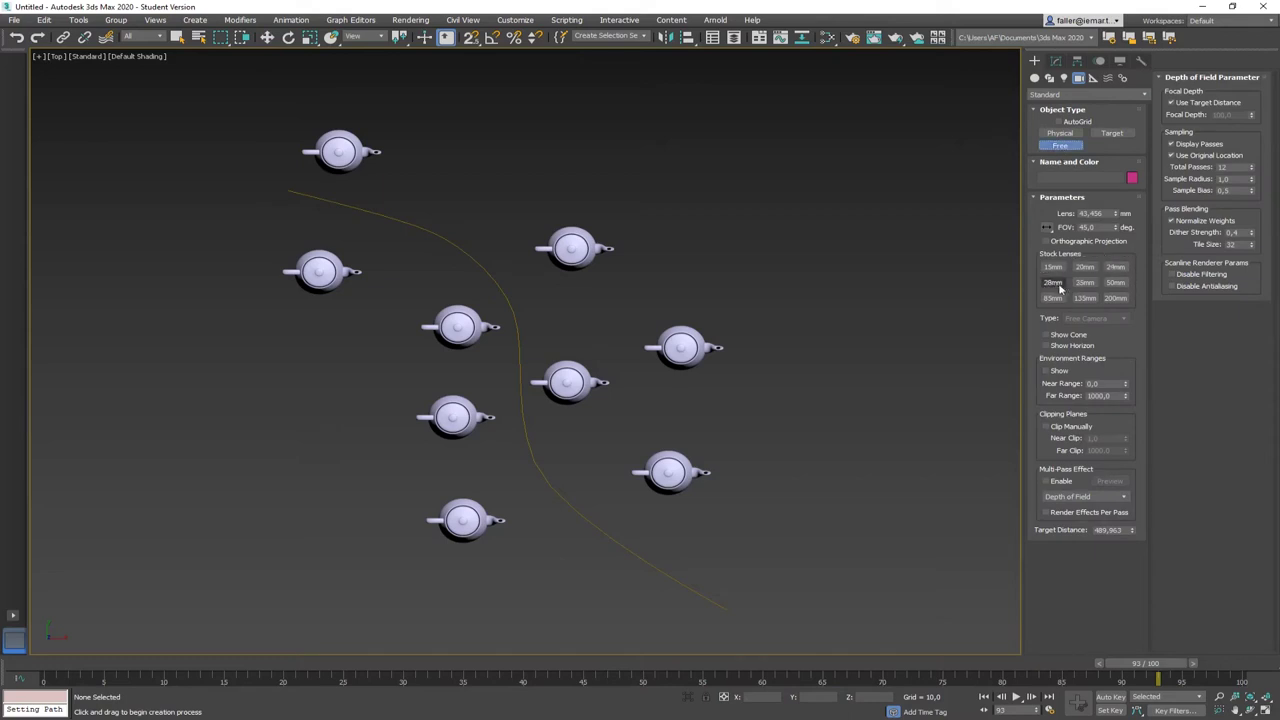
left_click(1115, 267)
left_click(800, 234)
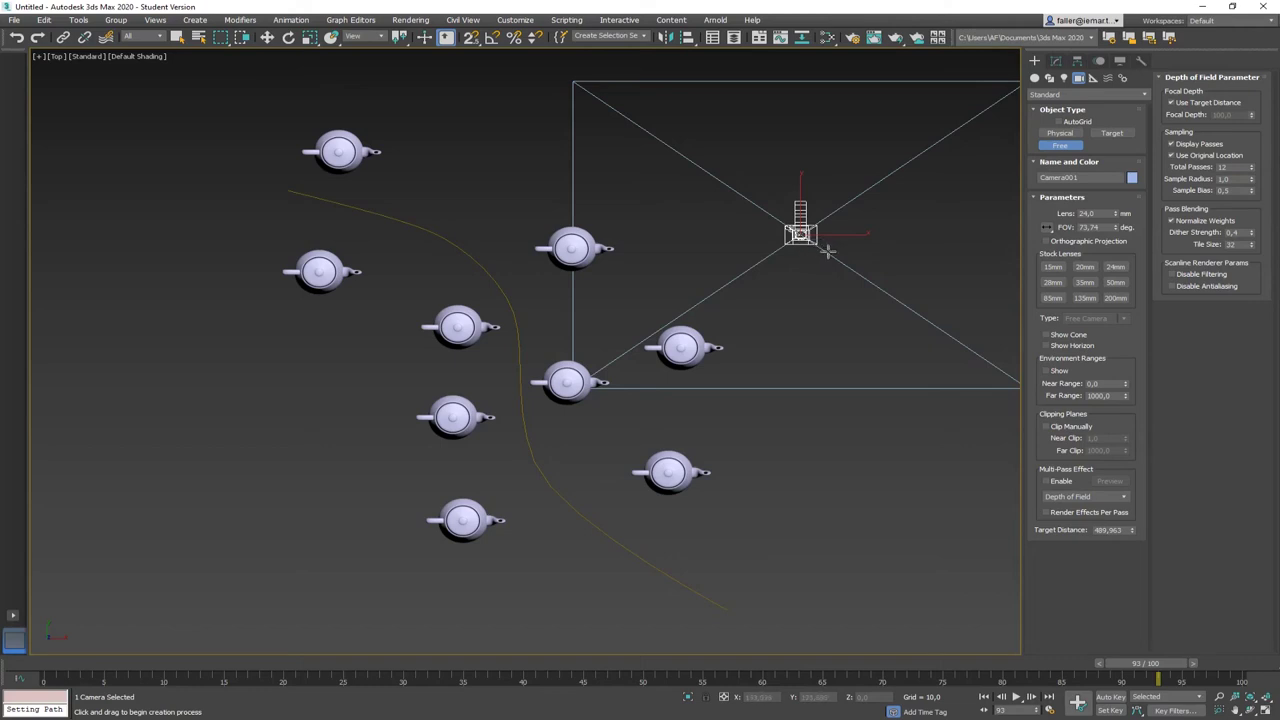
- Bind the camera to the curved line with a Path Constraint and scrub the timeline to frame 23
left_click(291, 20)
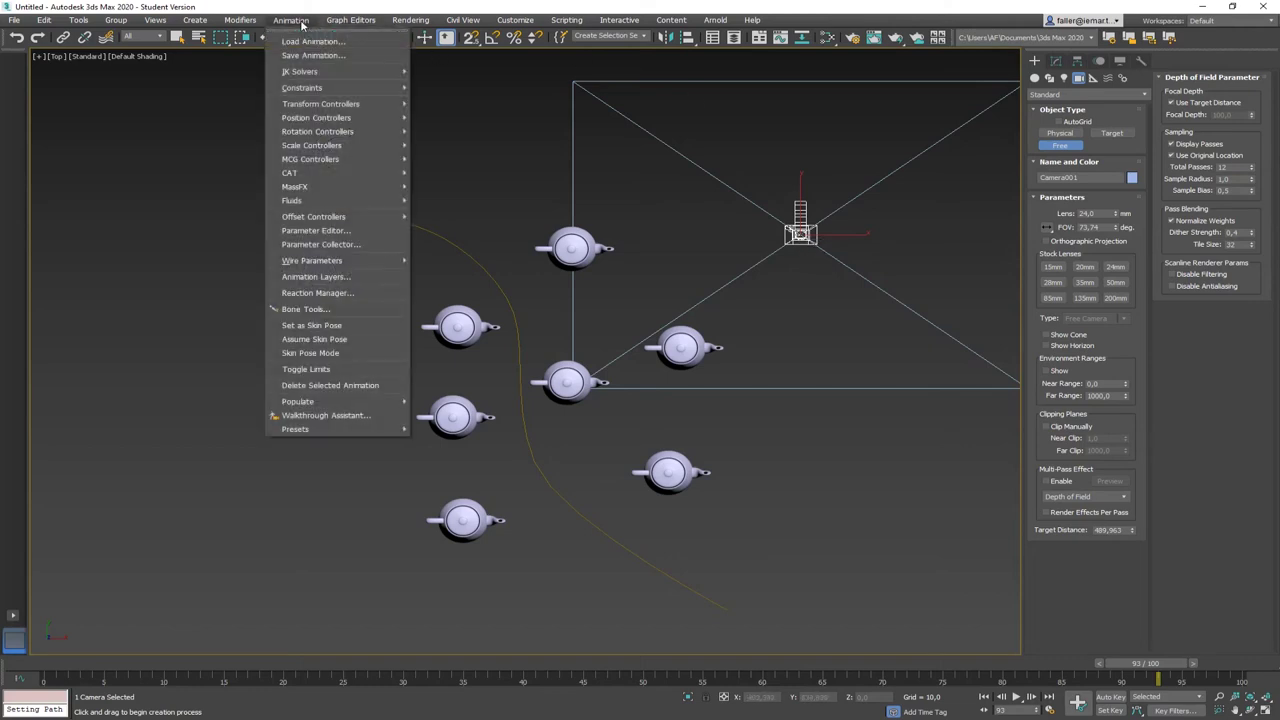
mouse_move(305, 88)
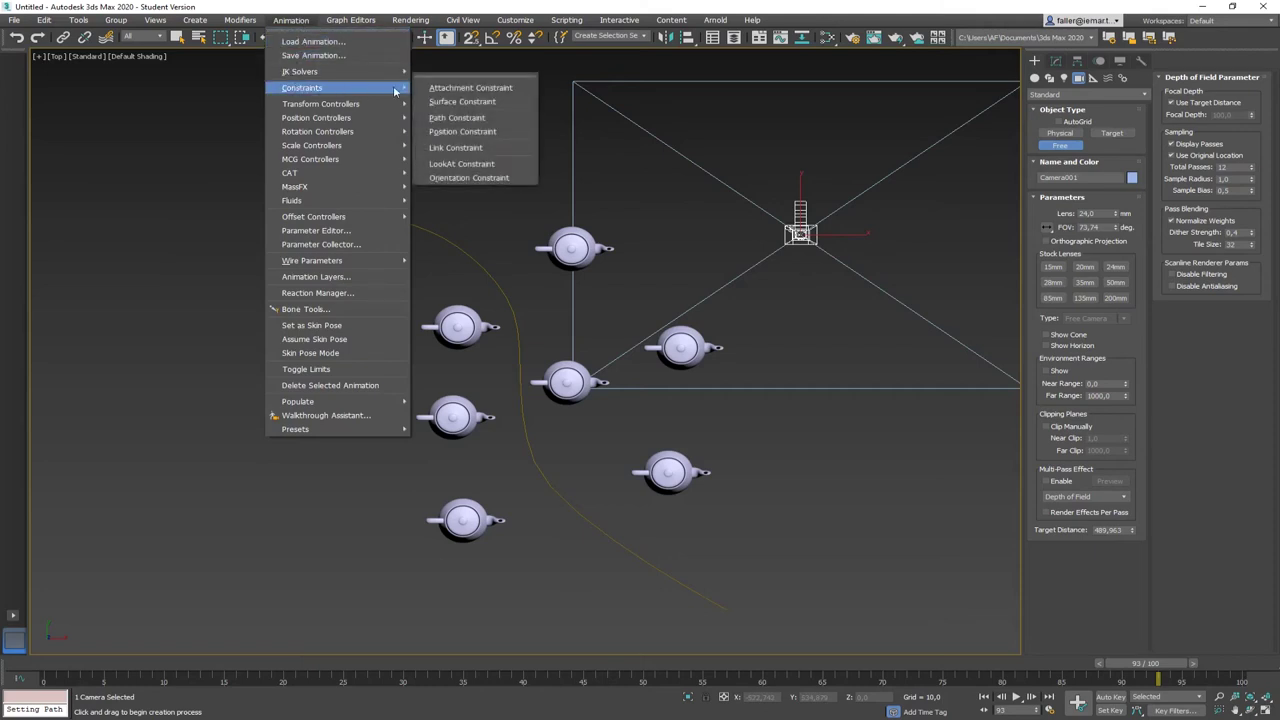
left_click(460, 117)
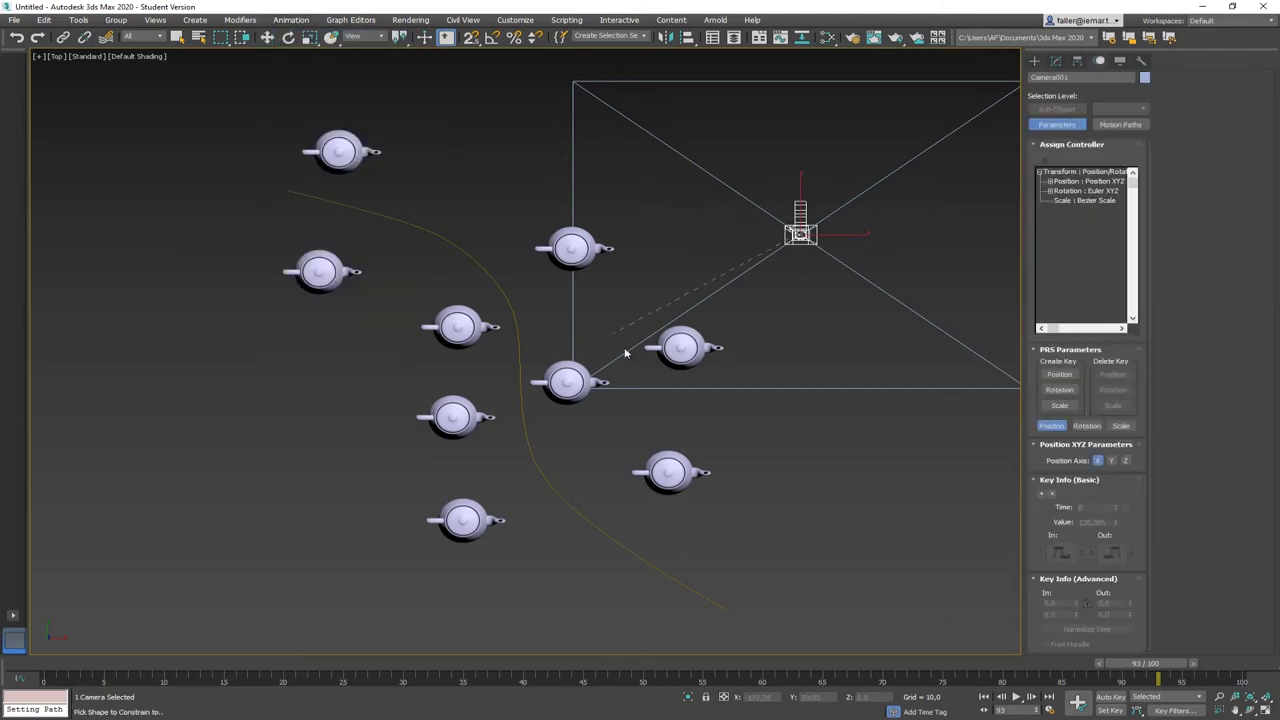
left_click(518, 344)
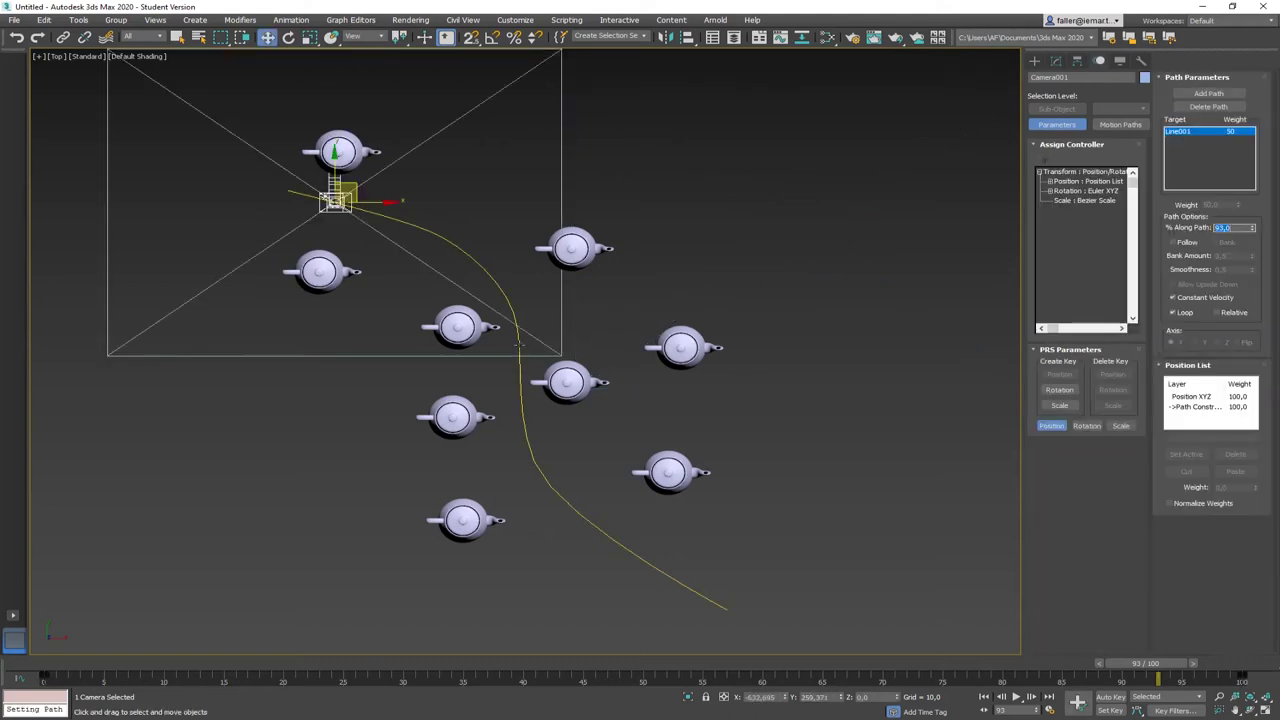
left_click_drag(1180, 667, 357, 670)
key("w")
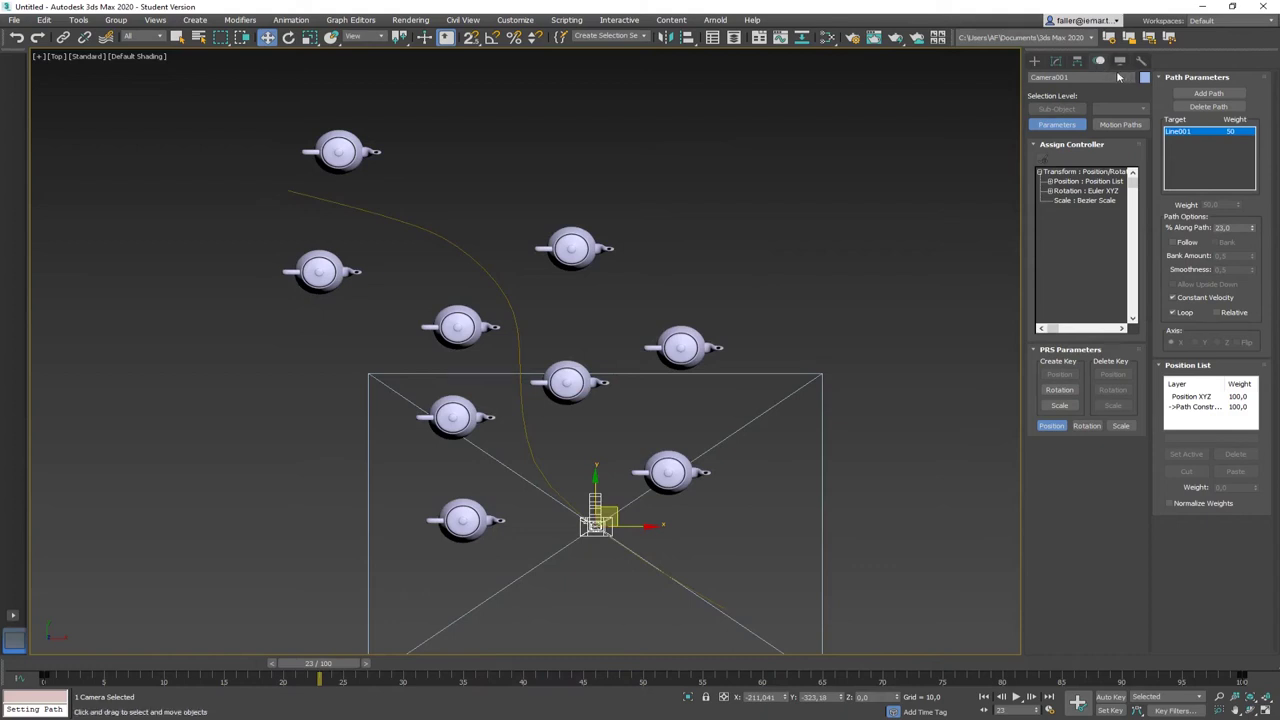
- Enable Follow on the path constraint, try the Y and Z axes for the camera, and scrub to frame 12
left_click(1040, 150)
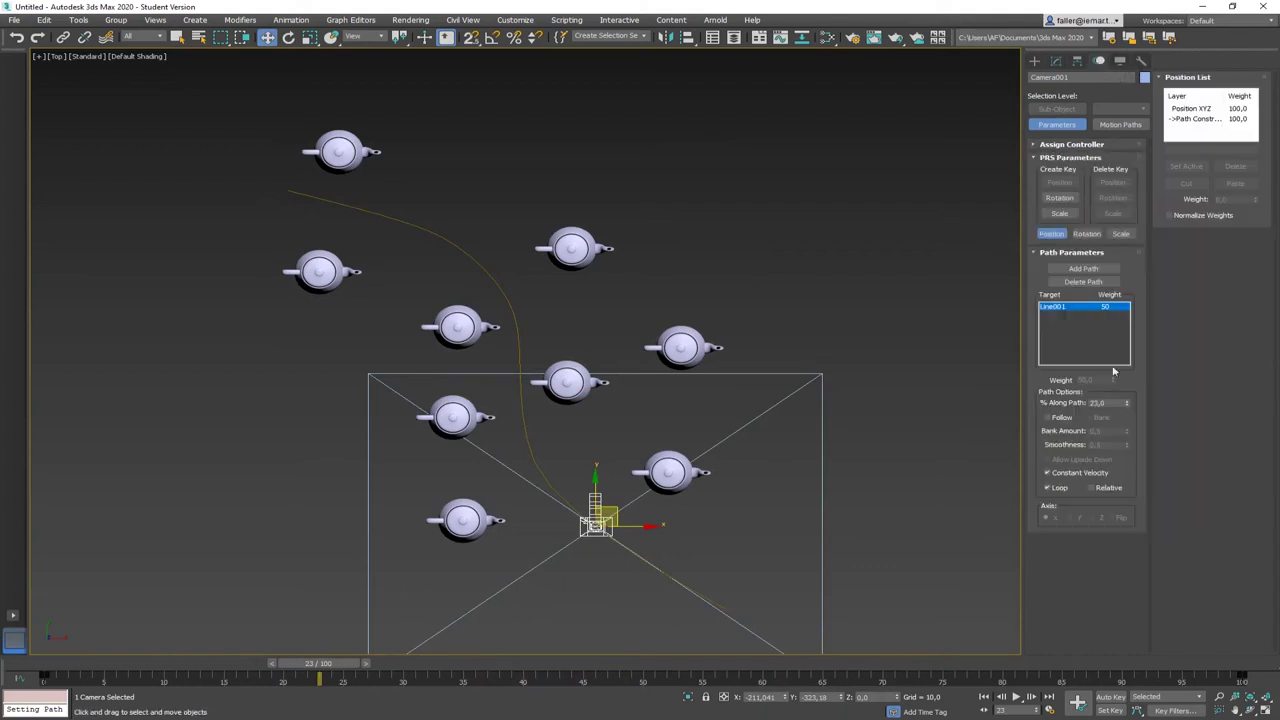
left_click(1048, 418)
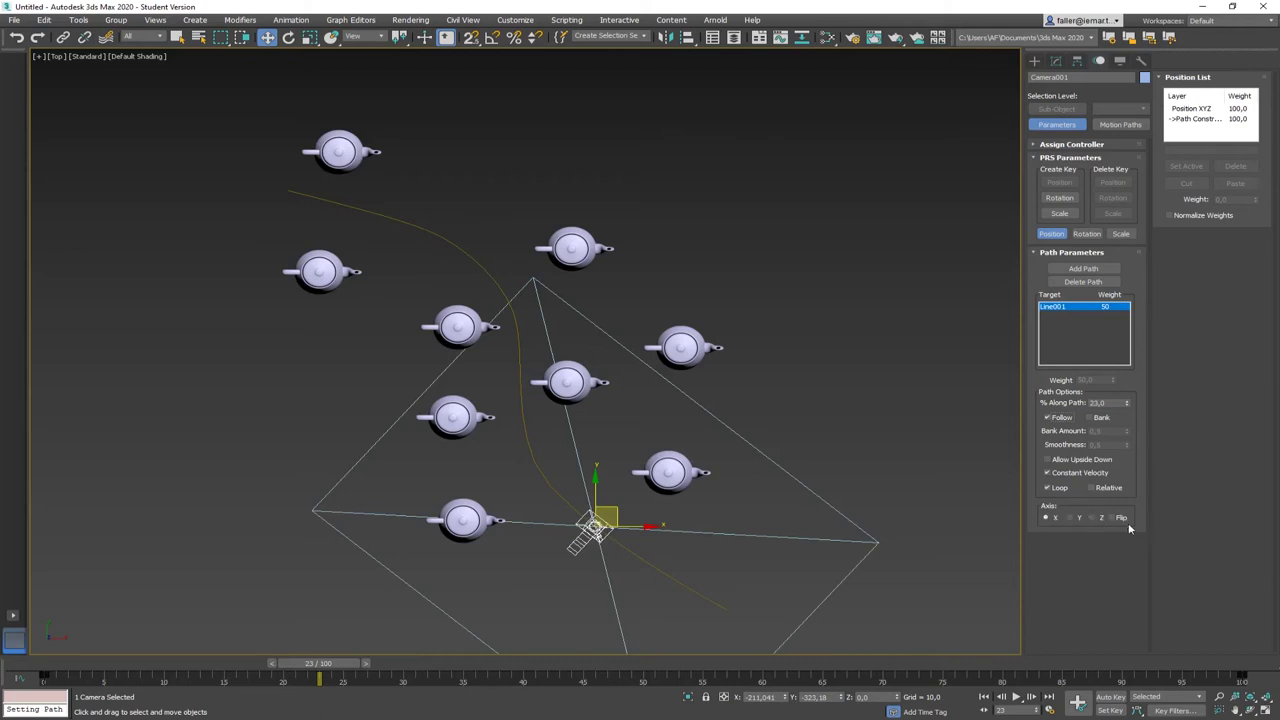
left_click(1071, 518)
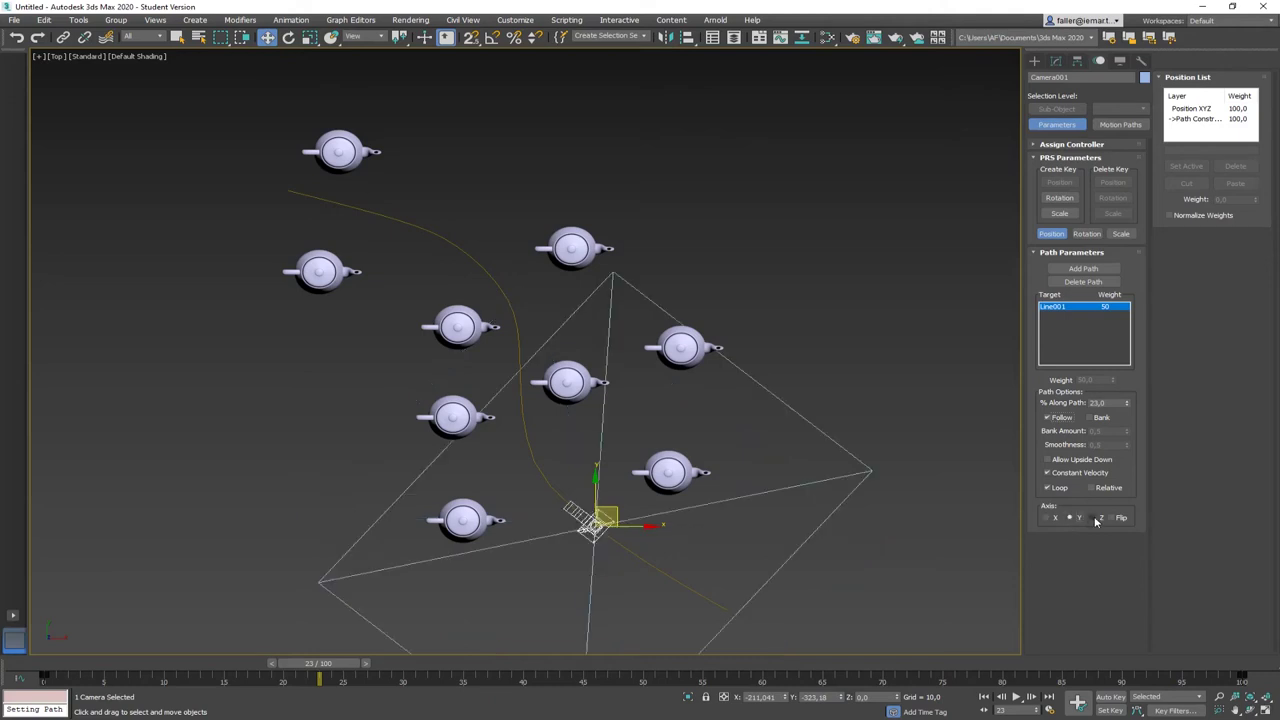
left_click(1095, 518)
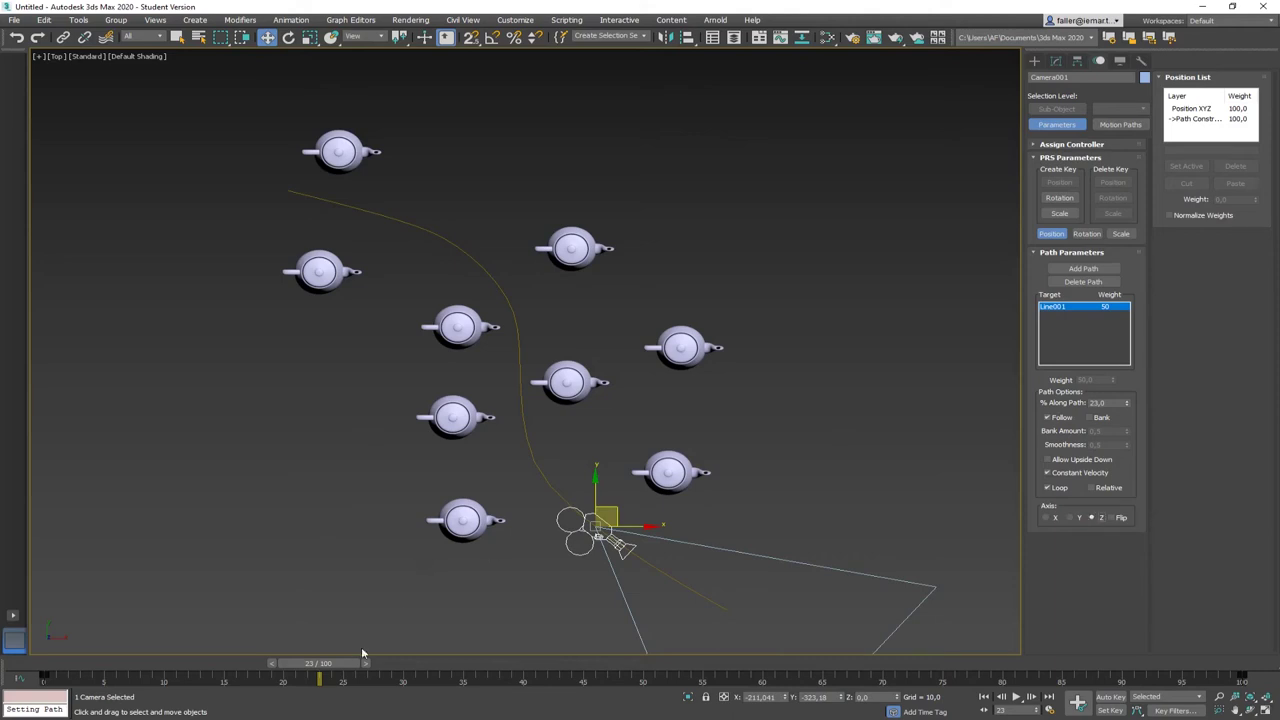
left_click_drag(335, 663, 217, 663)
key("w")
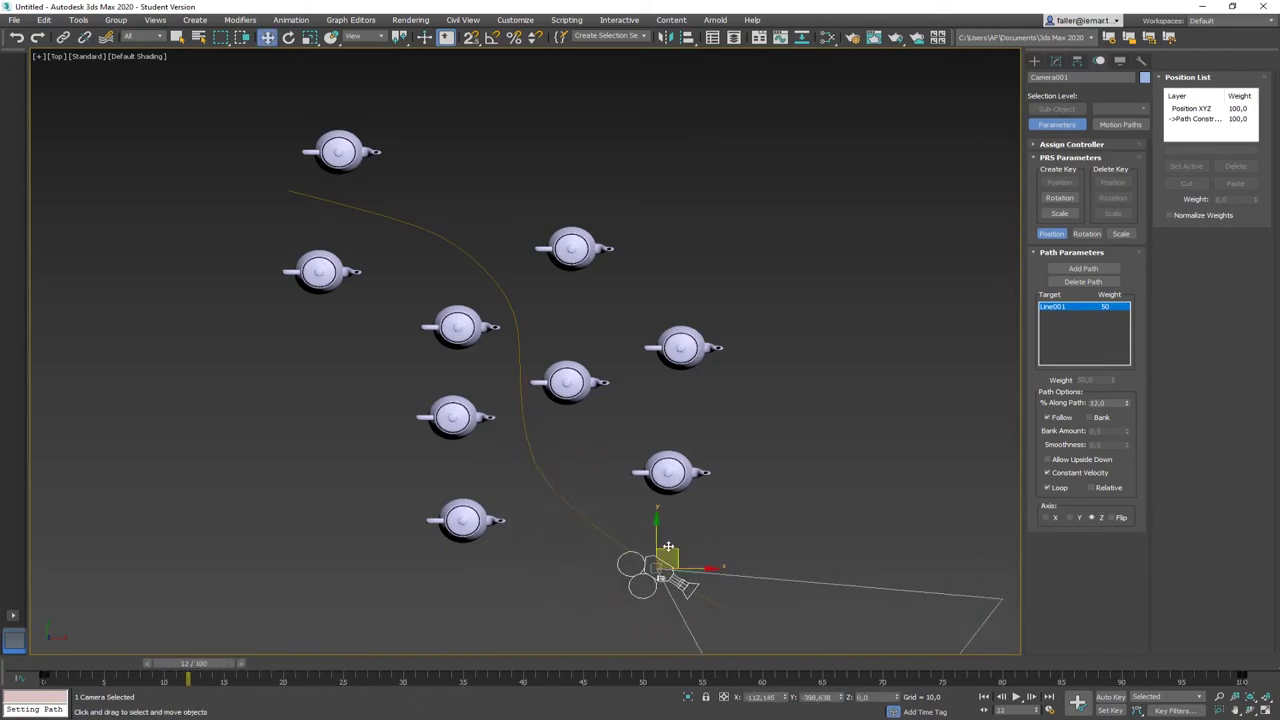
- Delete the camera that is attached to the curved line
left_click(737, 528)
left_click(668, 574)
left_click(847, 369)
- Create a new free camera with a 24 mm lens in the front view, above the teapots
left_click(1035, 61)
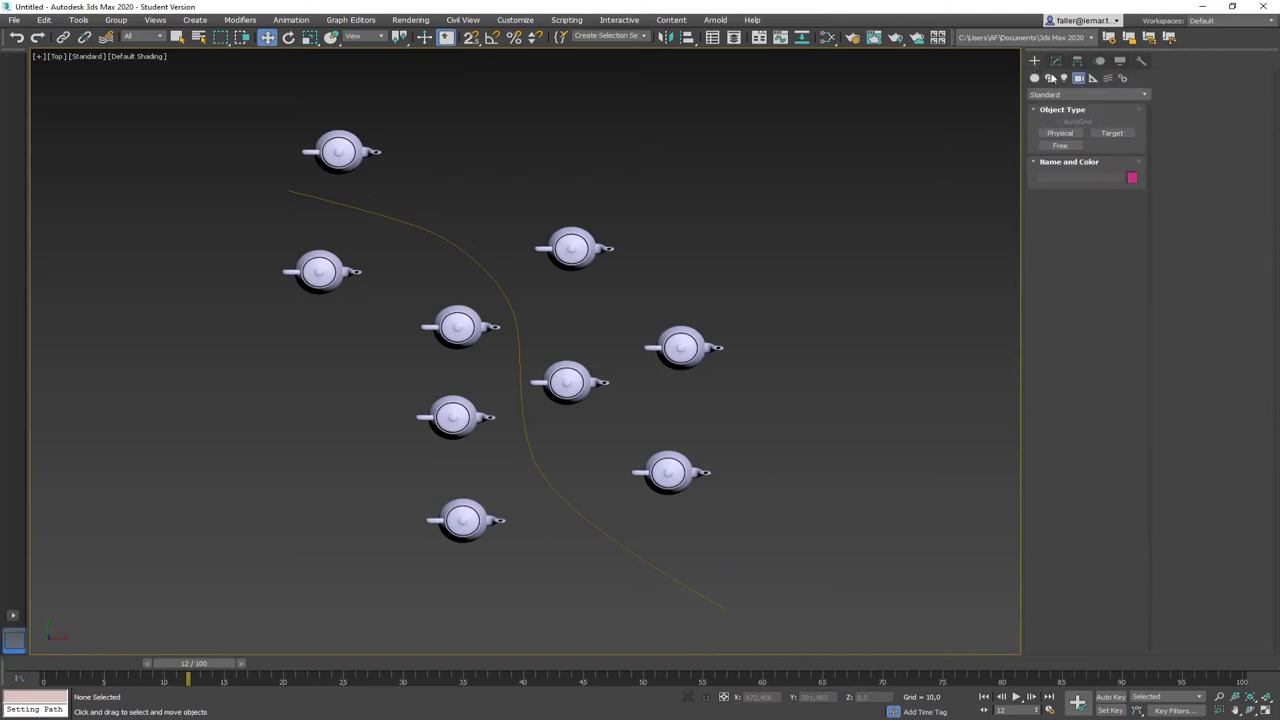
left_click(1060, 145)
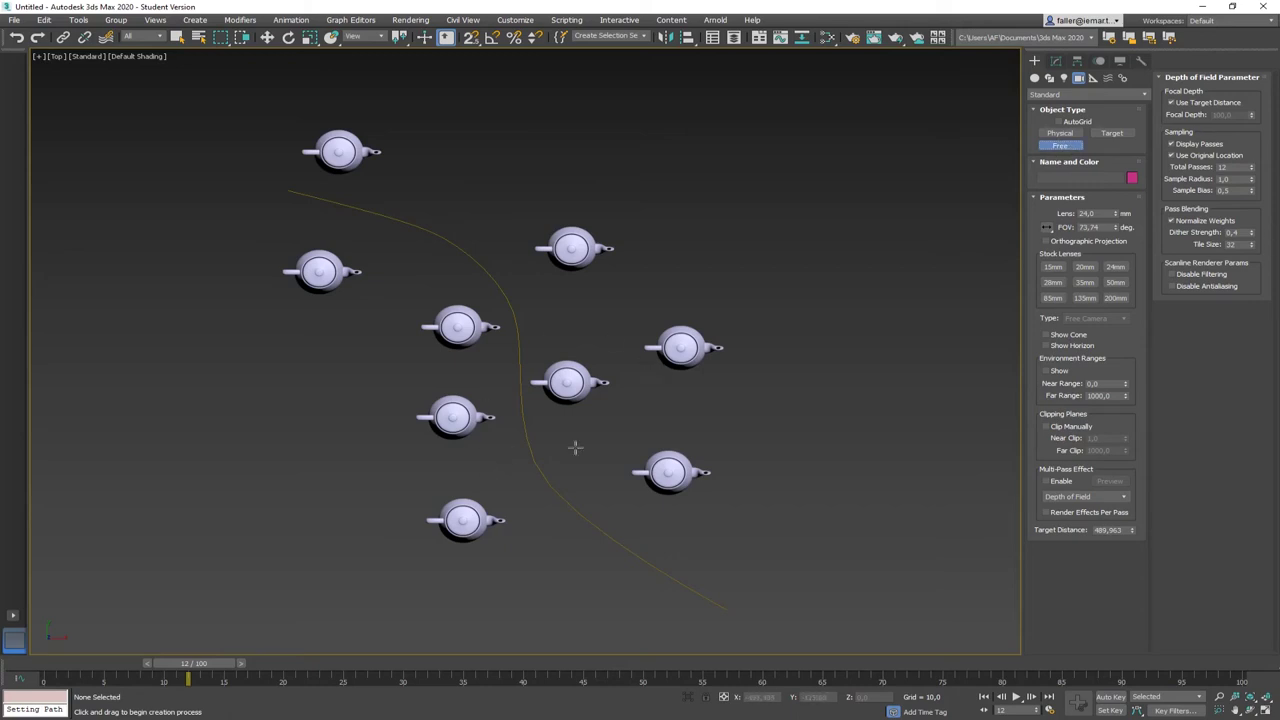
middle_click_drag(651, 457, 606, 420)
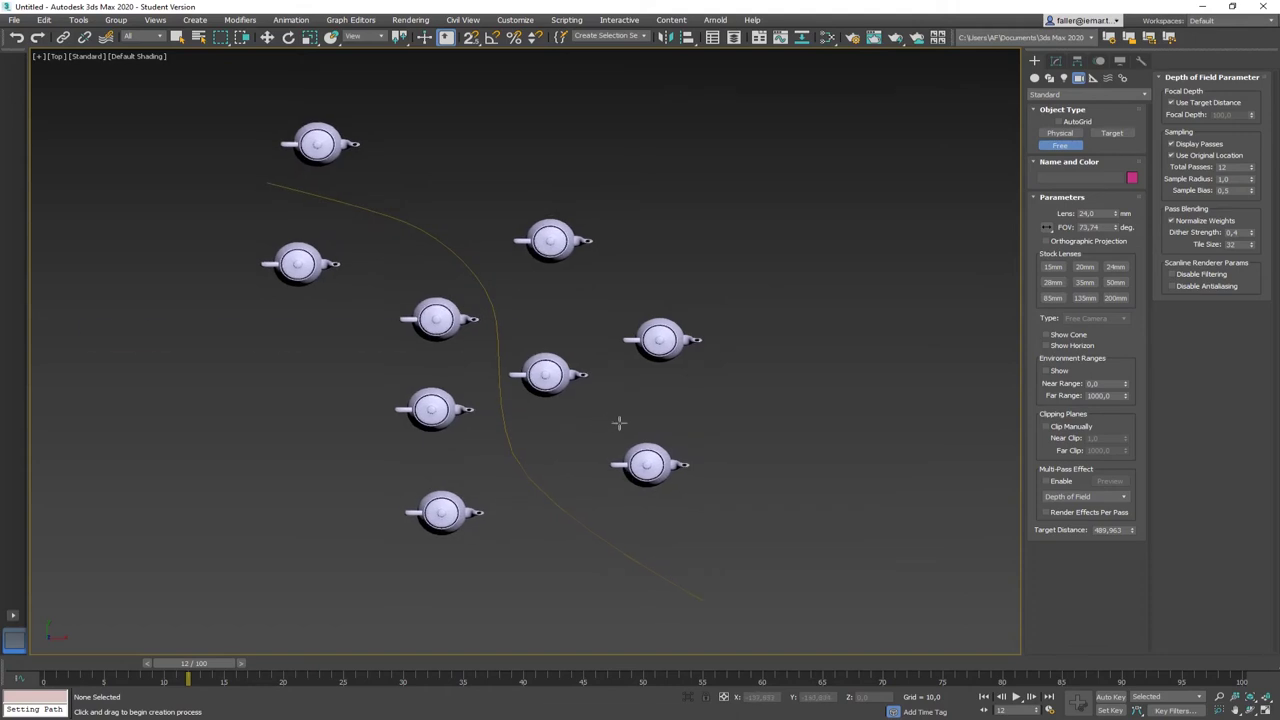
key("f")
key("z")
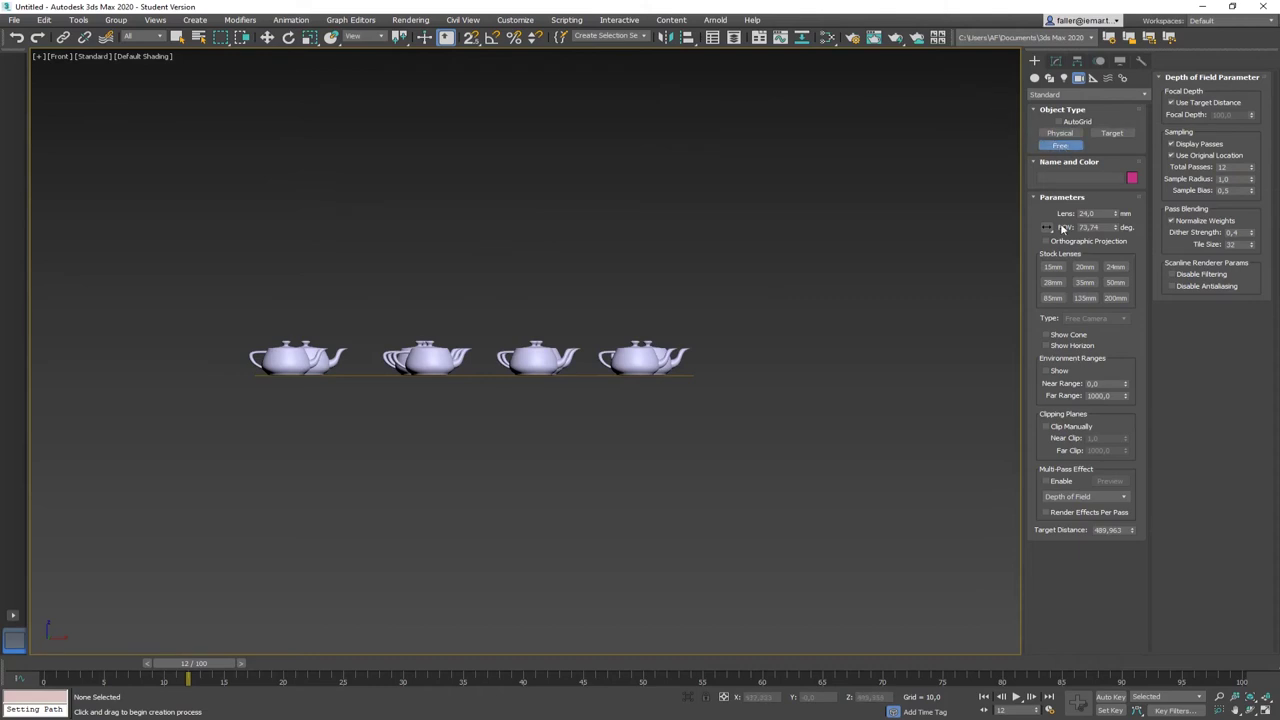
left_click(660, 234)
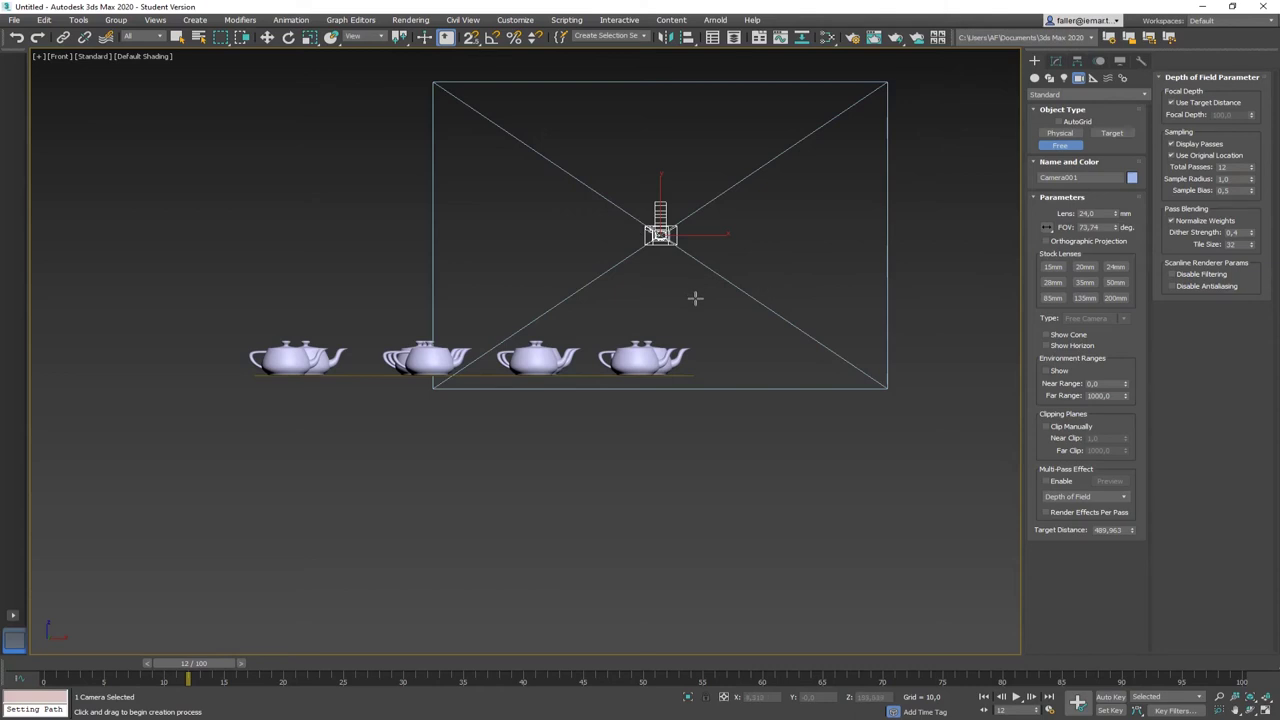
- Attach the new camera to the curved line with a Path Constraint
middle_click_drag(694, 297, 654, 337, "alt")
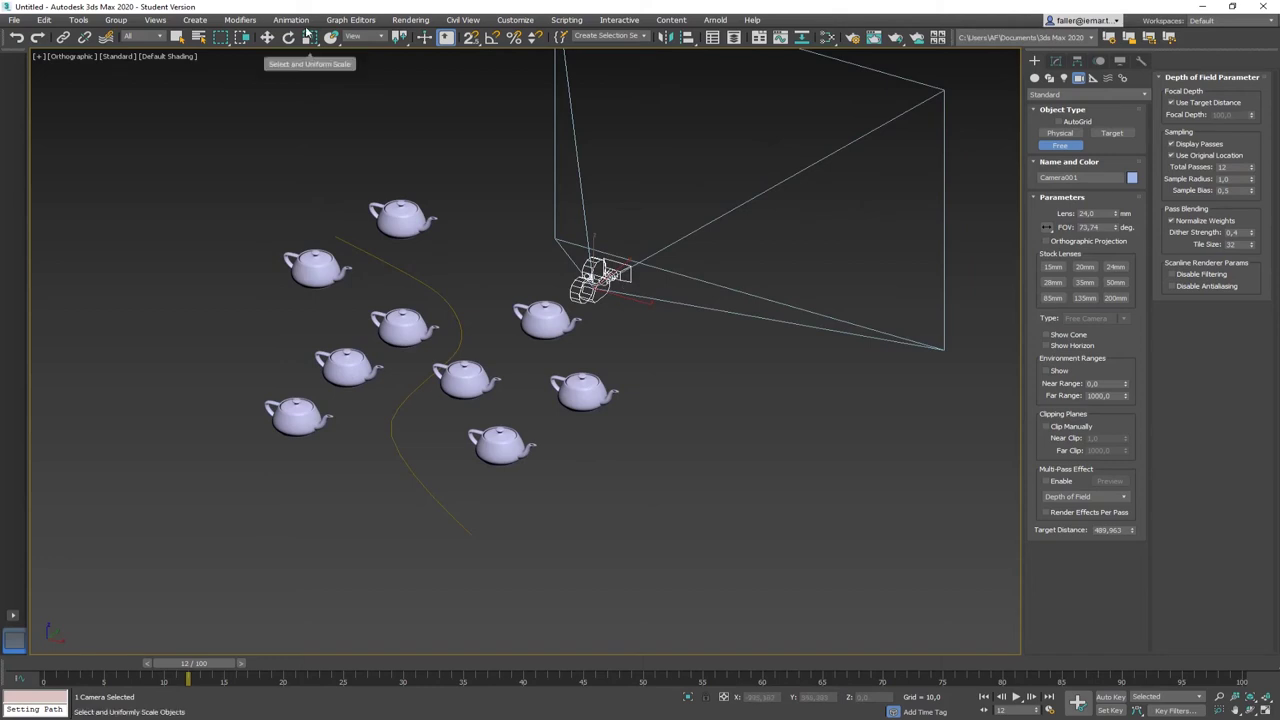
left_click(296, 21)
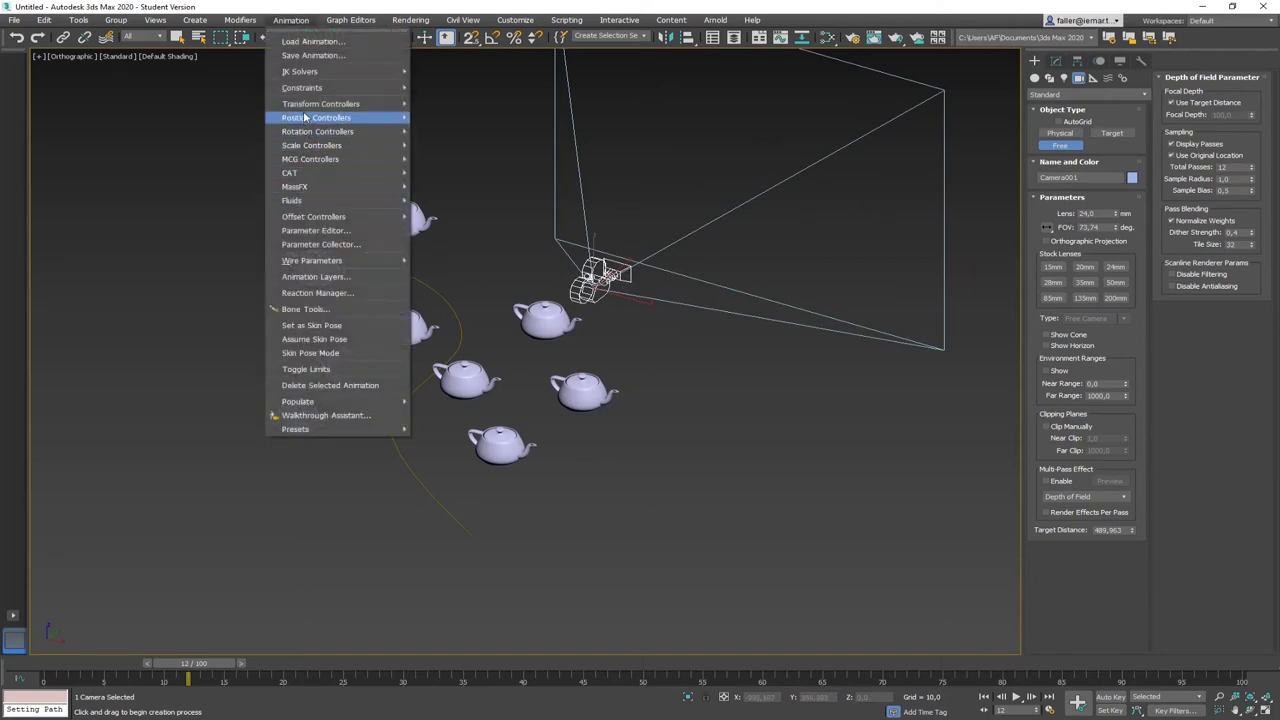
mouse_move(305, 104)
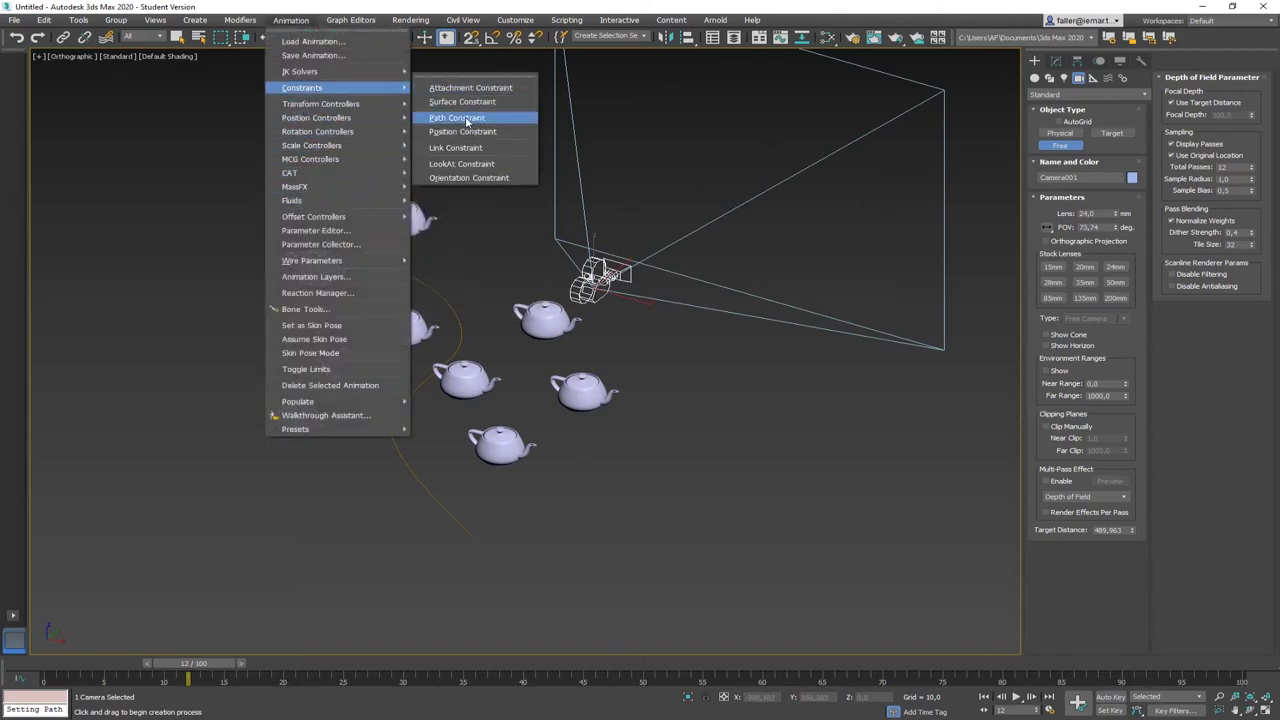
left_click(465, 120)
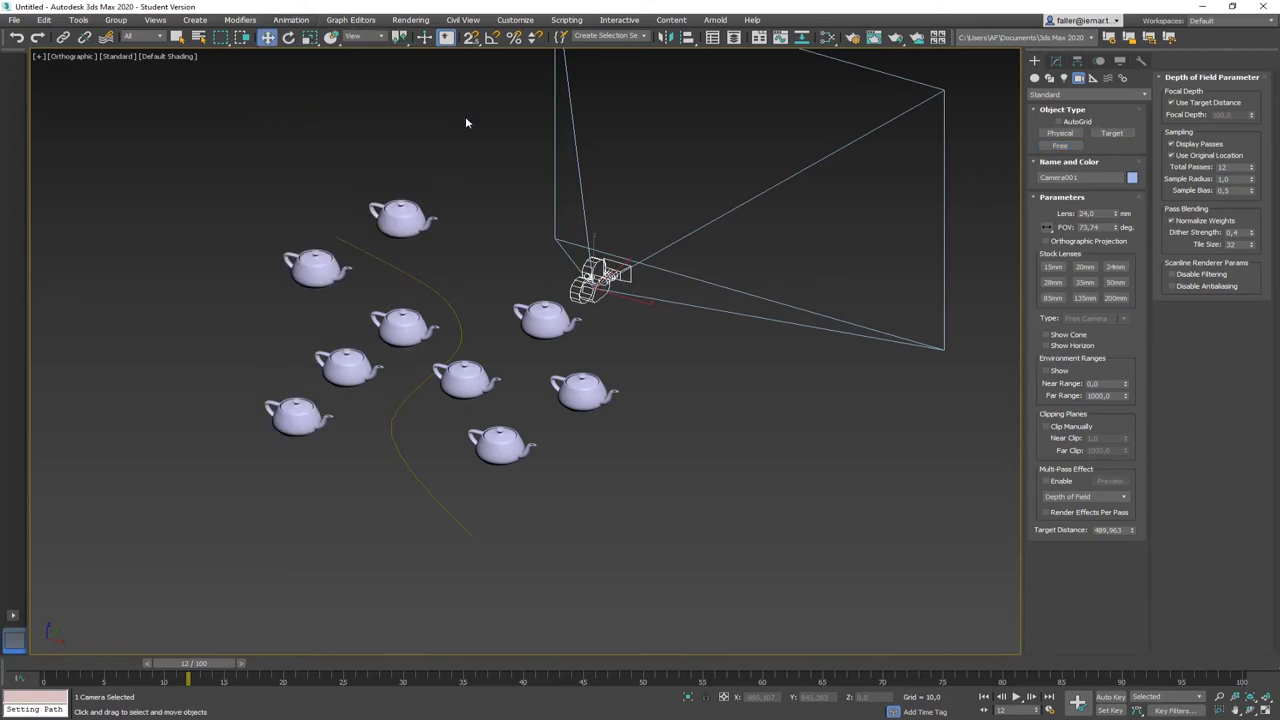
left_click(456, 316)
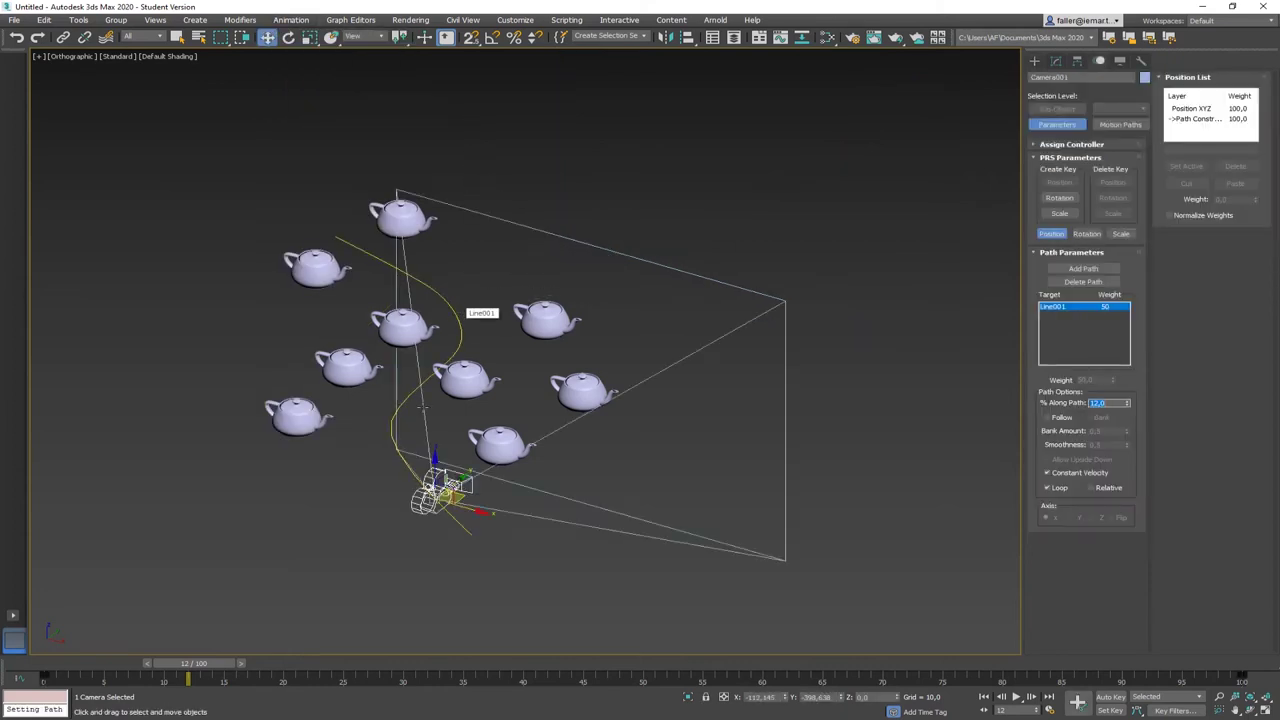
- Scrub to frame 22 and back to frame 8, examining the camera's travel along the line in the top view
left_click_drag(204, 669, 318, 664)
key("w")
middle_click_drag(350, 510, 329, 509)
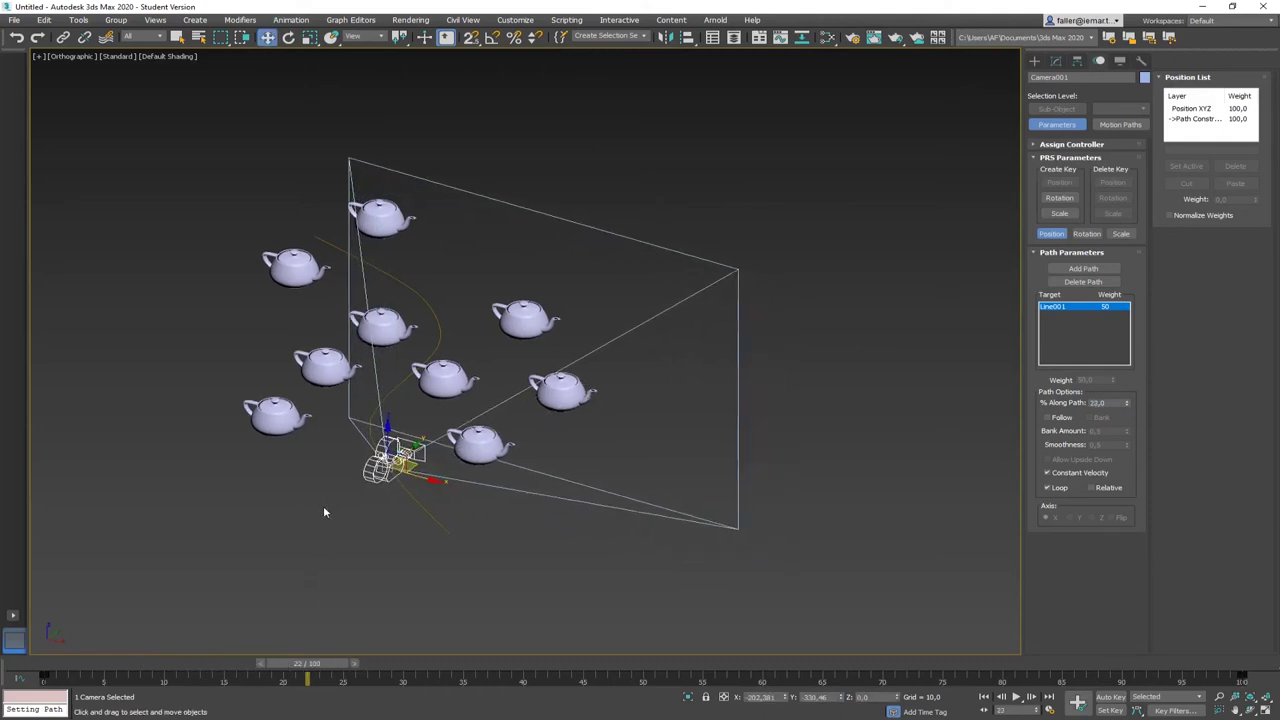
key("t")
scroll(510, 445, "up", 1)
middle_click_drag(520, 434, 543, 443)
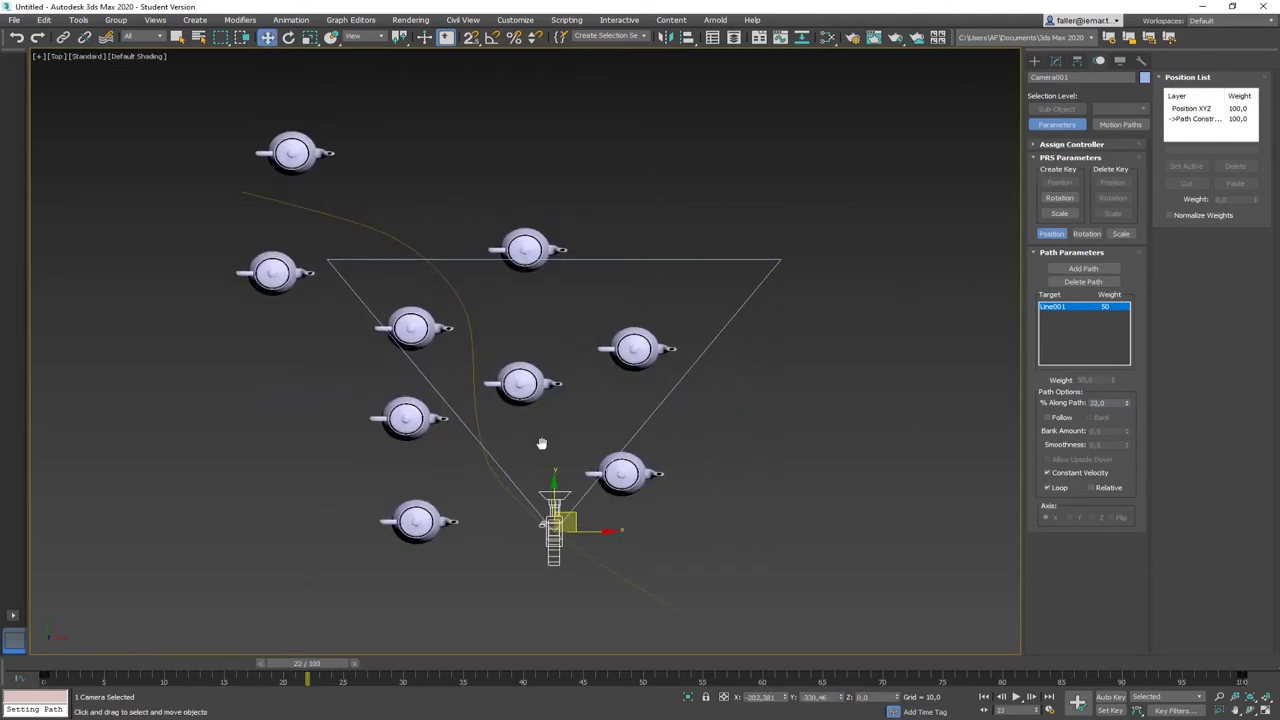
left_click_drag(320, 665, 163, 664)
key("w")
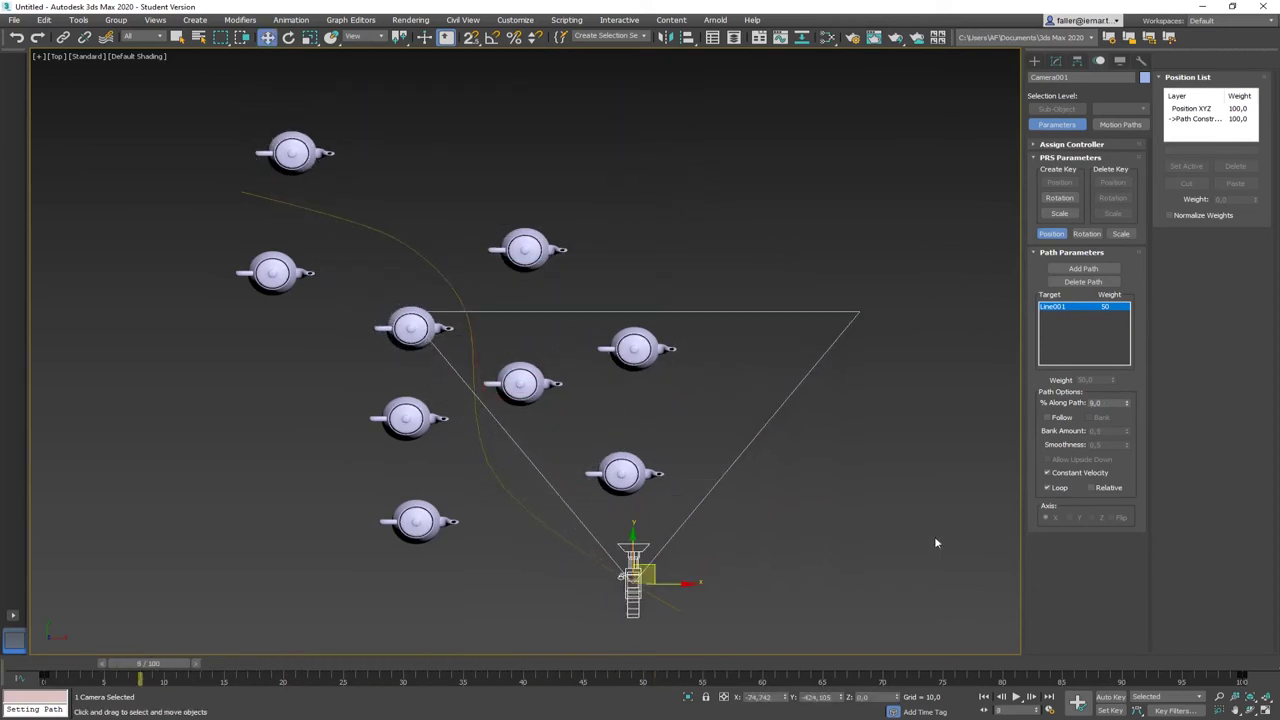
- Enable Follow on the camera's path constraint with Y as the axis, and scrub to frame 35
left_click(1048, 418)
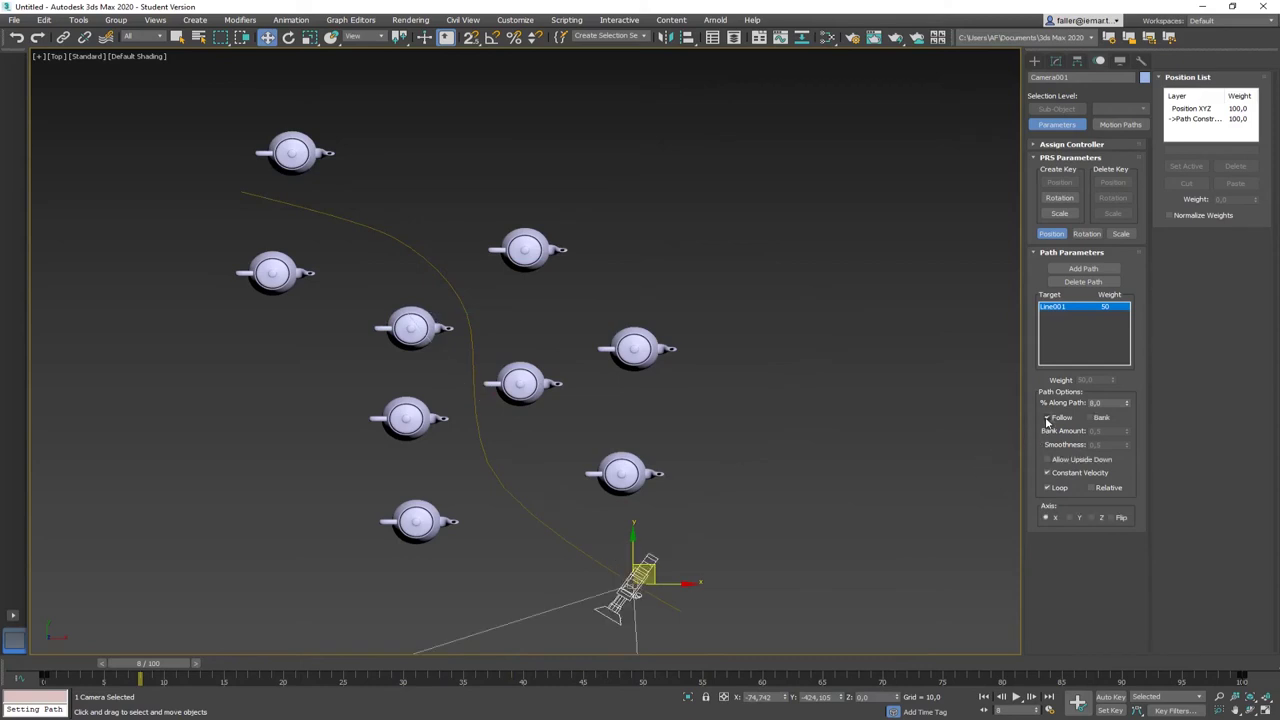
left_click_drag(183, 666, 524, 668)
key("w")
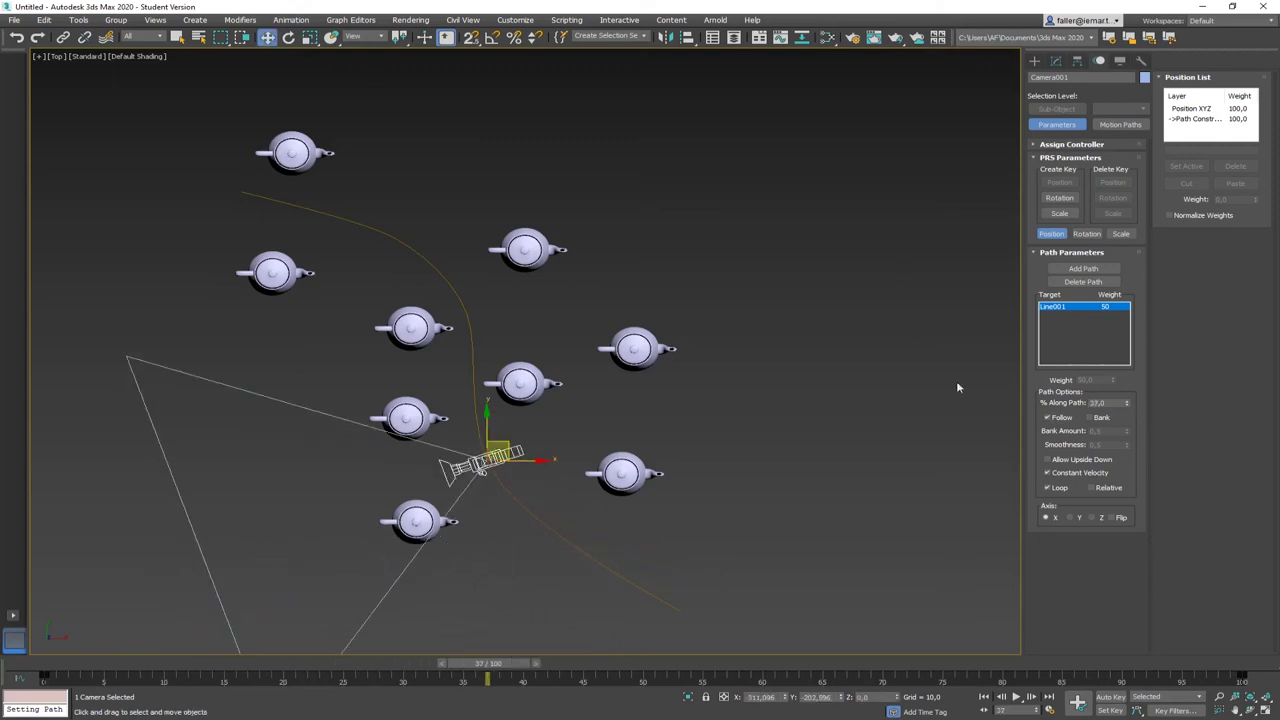
left_click(1073, 518)
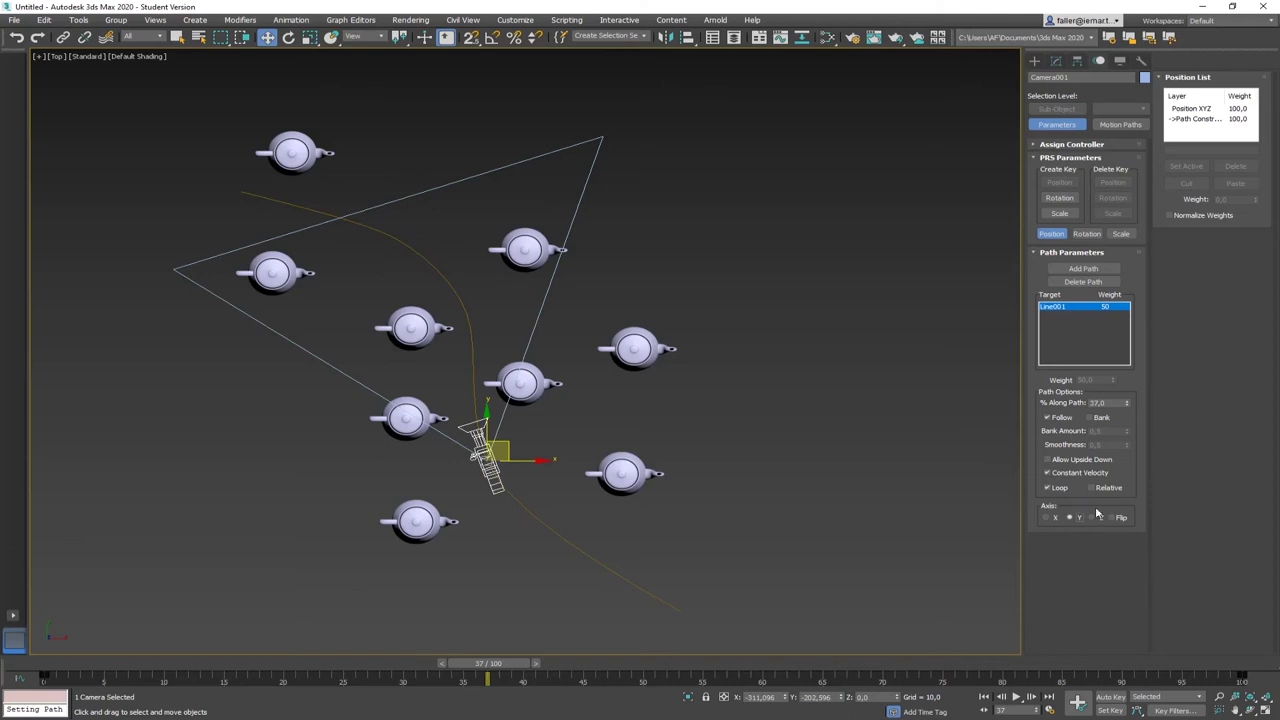
left_click(1113, 519)
left_click(1113, 519)
mouse_move(490, 665)
left_mouse_down()
mouse_move(145, 668)
mouse_move(474, 674)
left_mouse_up()
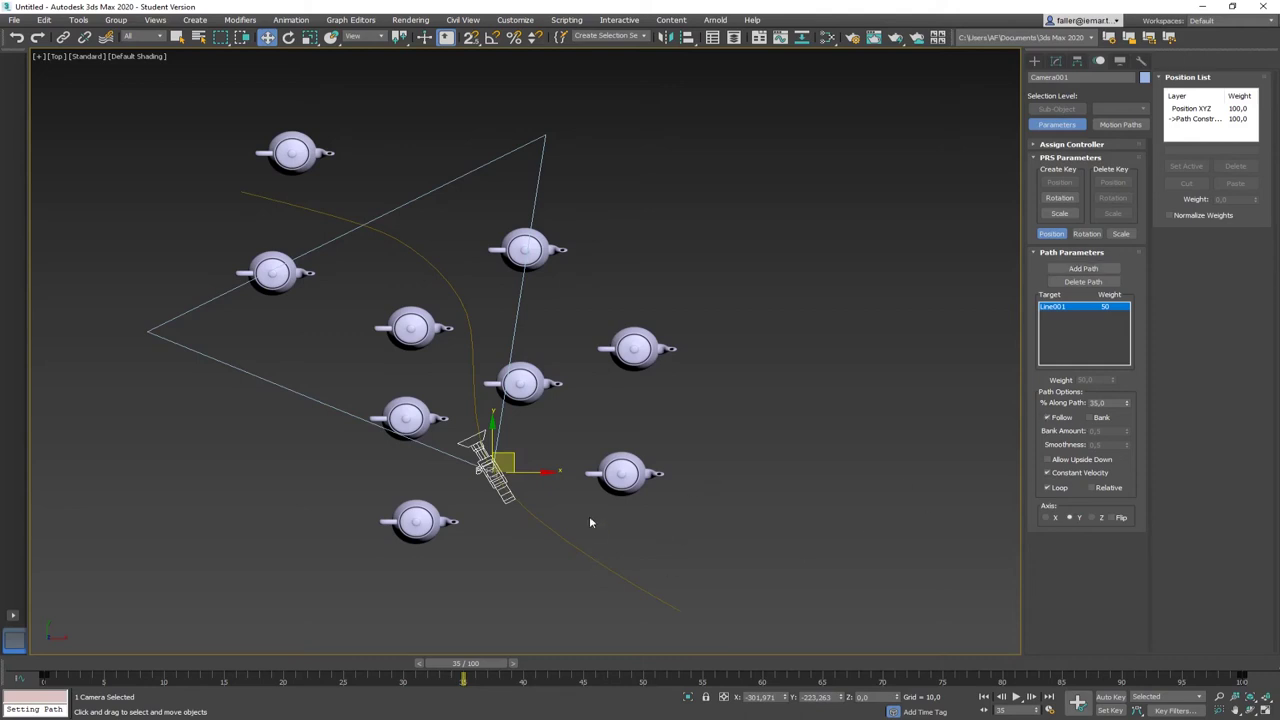
- Raise the curved line in the front view to a Z of about 42, at teapot height
middle_click_drag(605, 340, 584, 325)
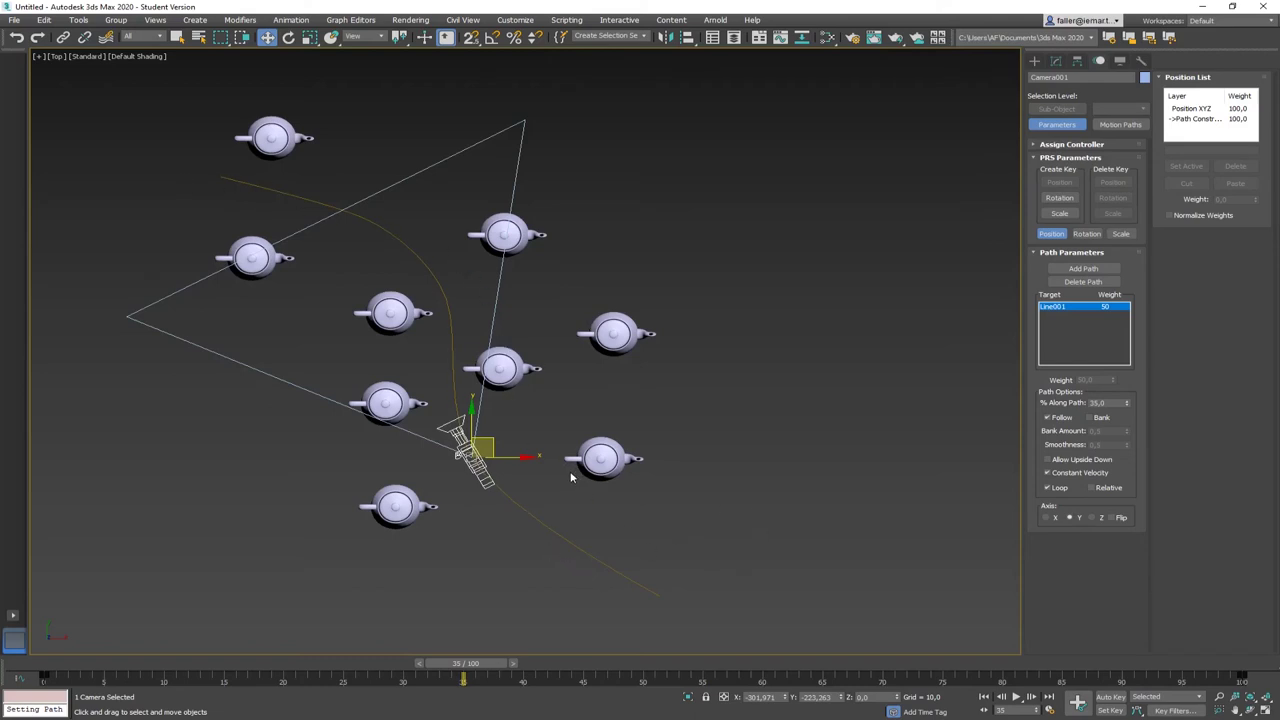
key("f")
middle_click_drag(480, 403, 669, 406)
left_click(667, 359)
left_click(662, 356)
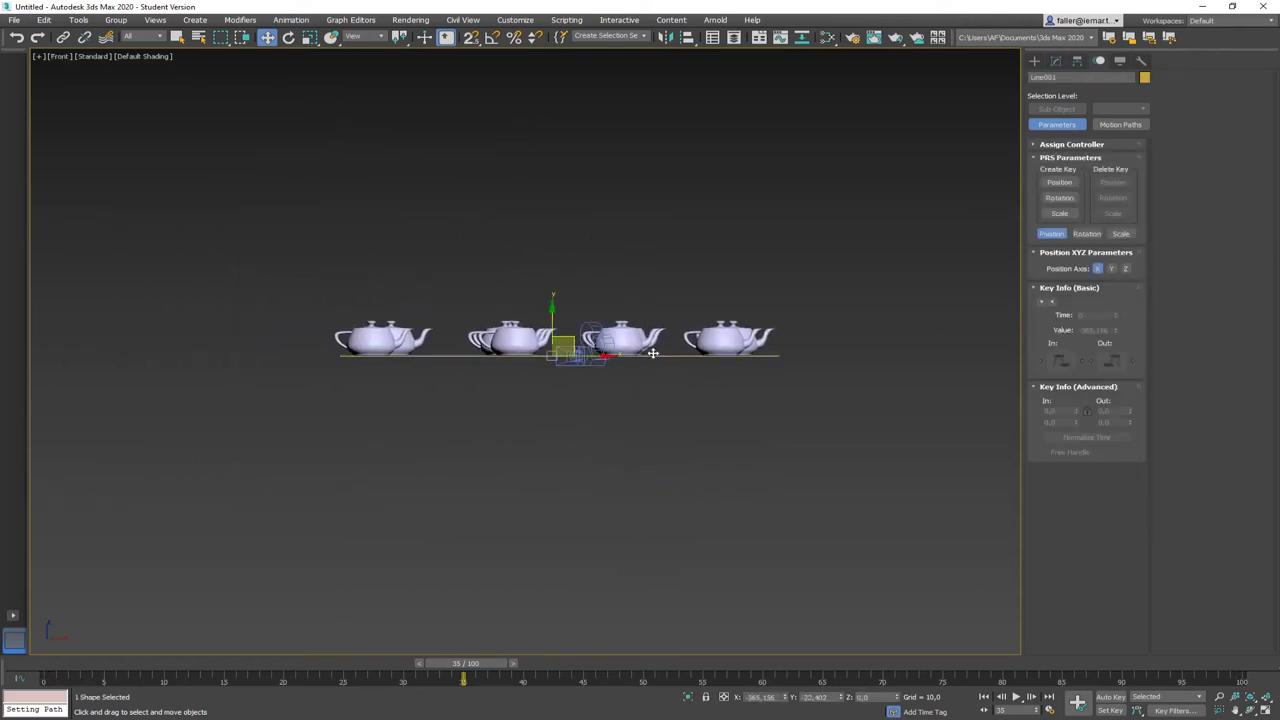
left_click_drag(551, 314, 551, 292)
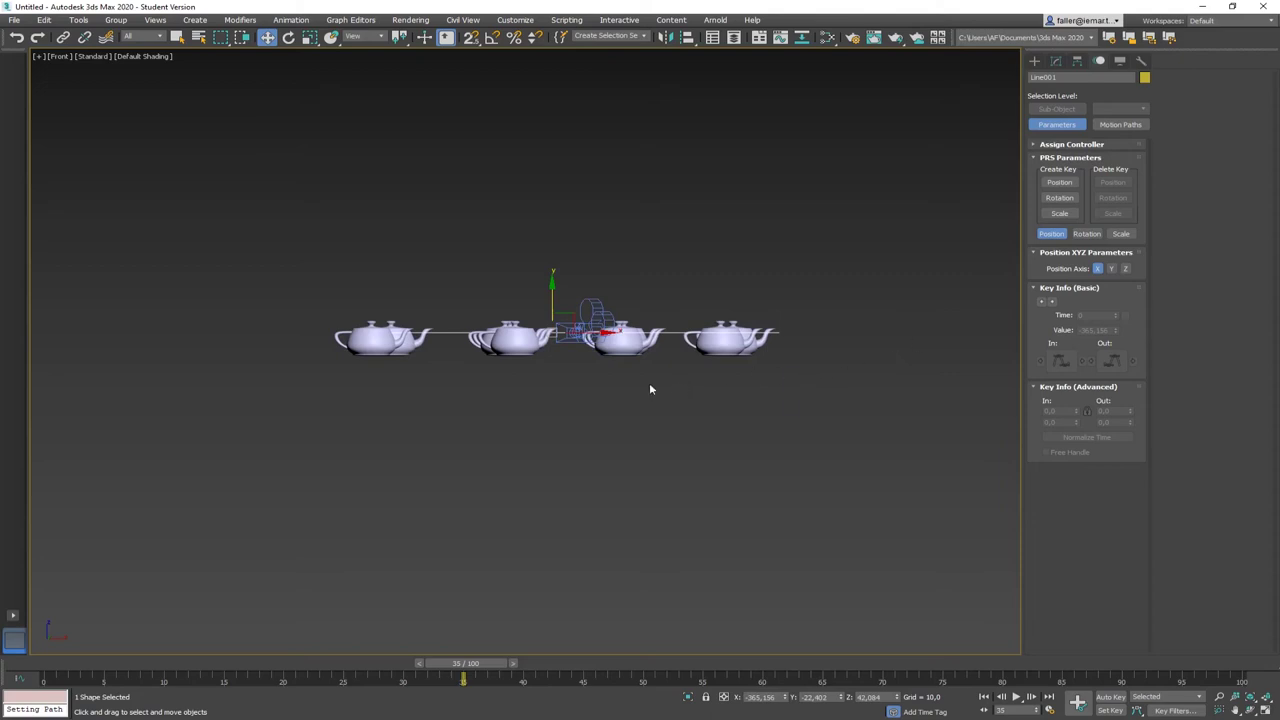
- Enable vertex editing on the curved line and raise its middle vertex above teapot height
middle_click_drag(661, 389, 646, 404, "alt")
scroll(628, 400, "up", 3)
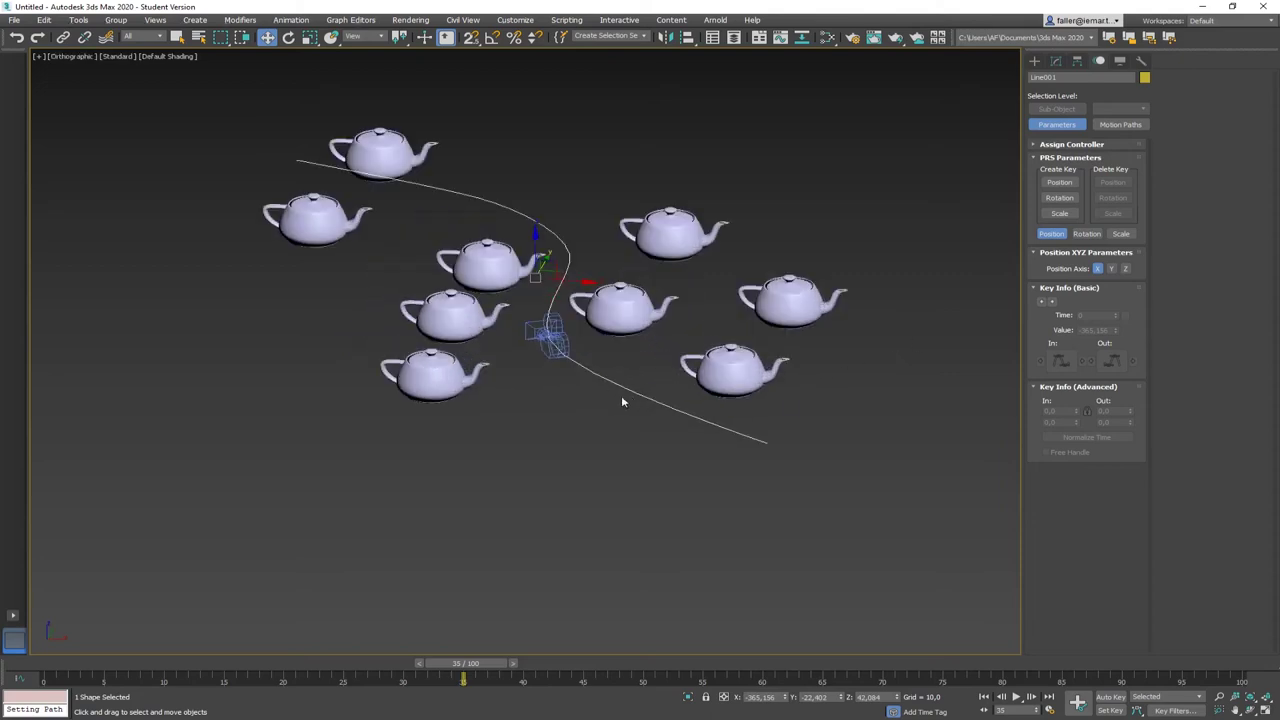
left_click(598, 391)
left_click(545, 335)
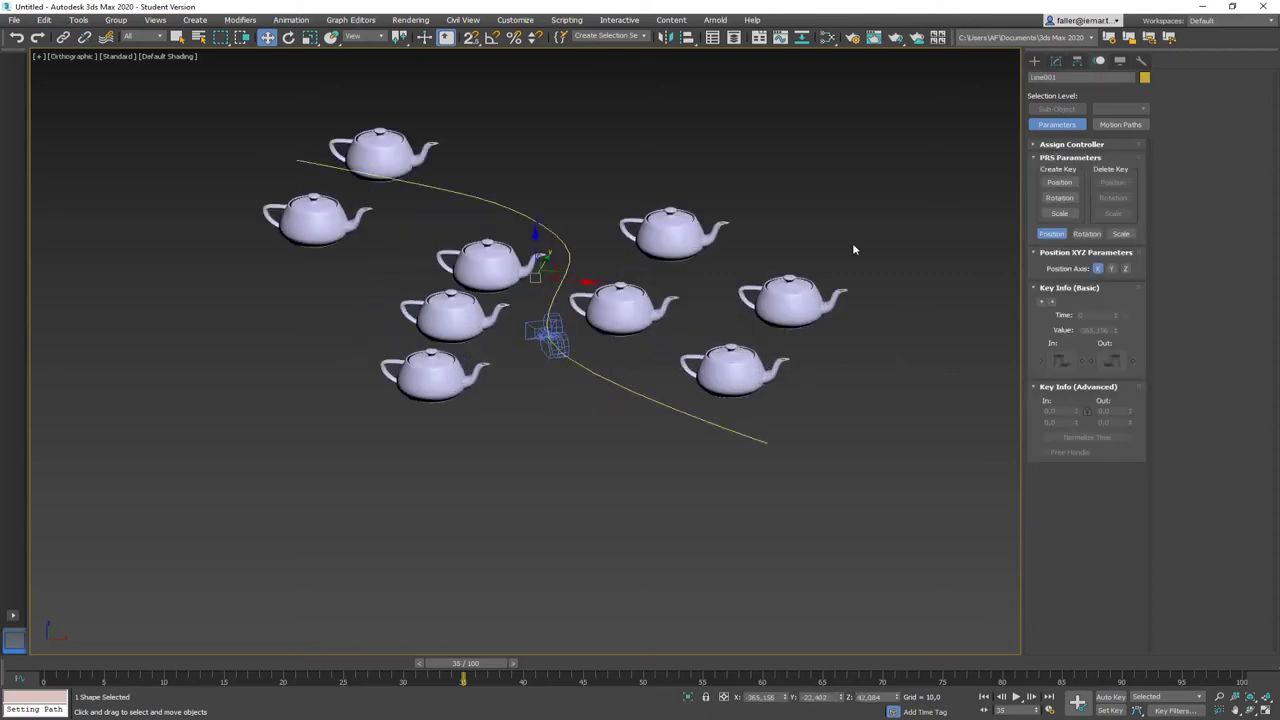
left_click(1056, 61)
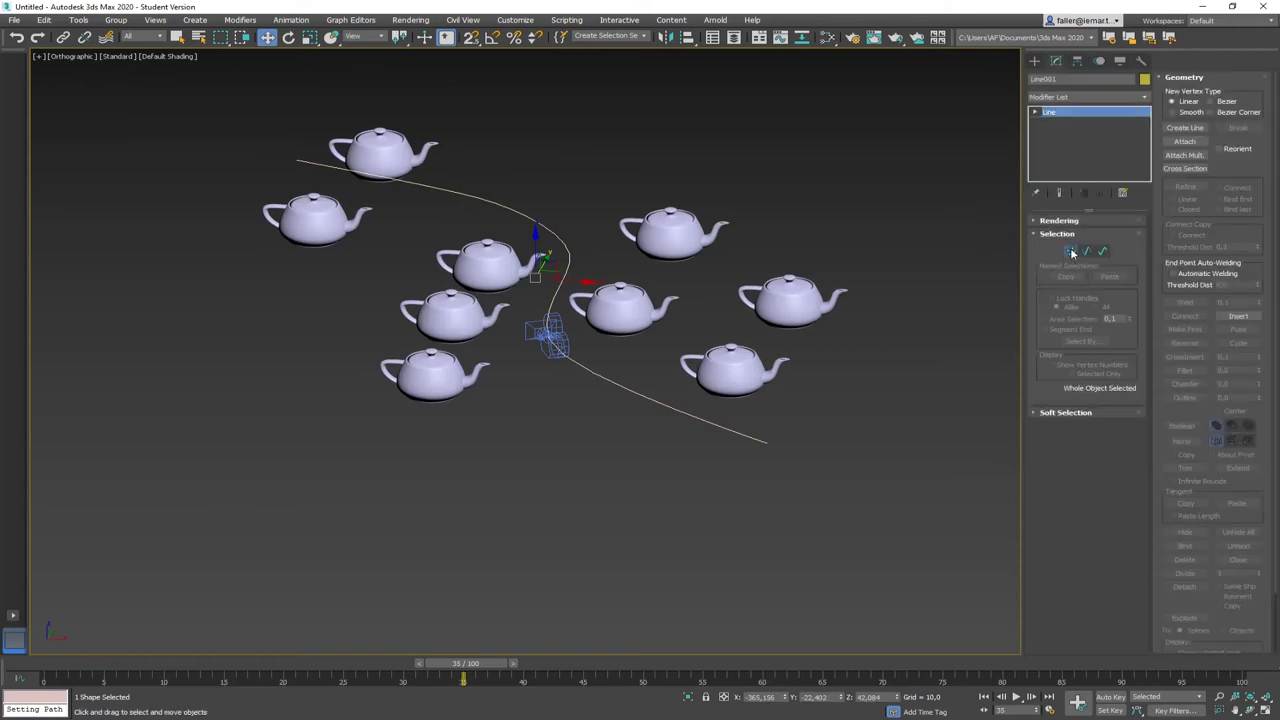
left_click(1071, 251)
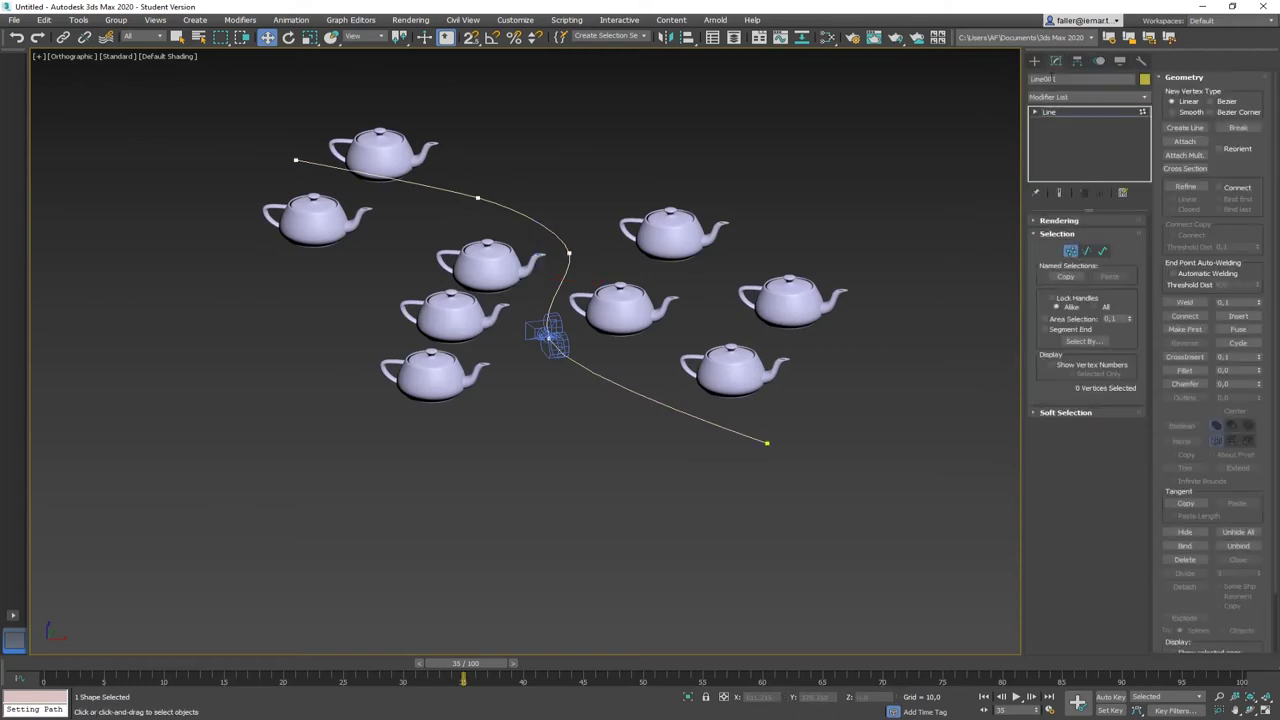
left_click(1071, 251)
left_click(1071, 251)
left_click(568, 252)
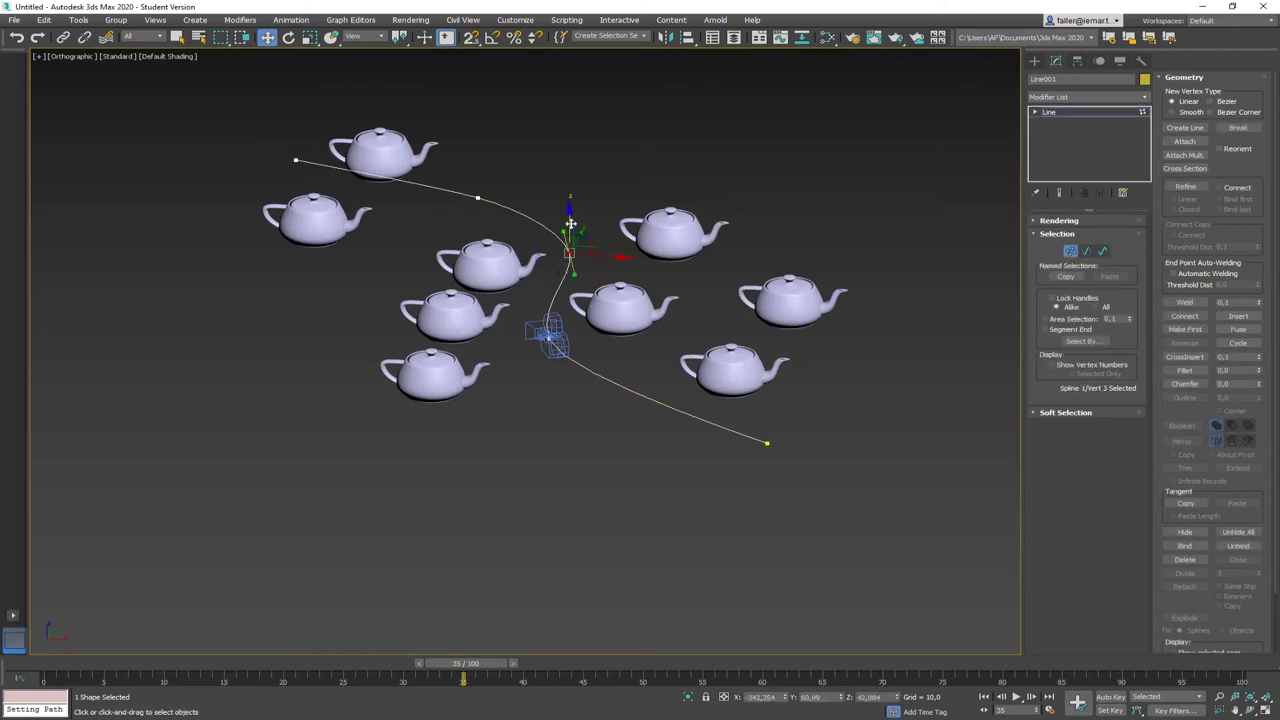
left_click_drag(571, 213, 571, 198)
- Lower the curved line's fourth vertex to a Z of about 32 and raise its first vertex to about 81.5
left_click(478, 197)
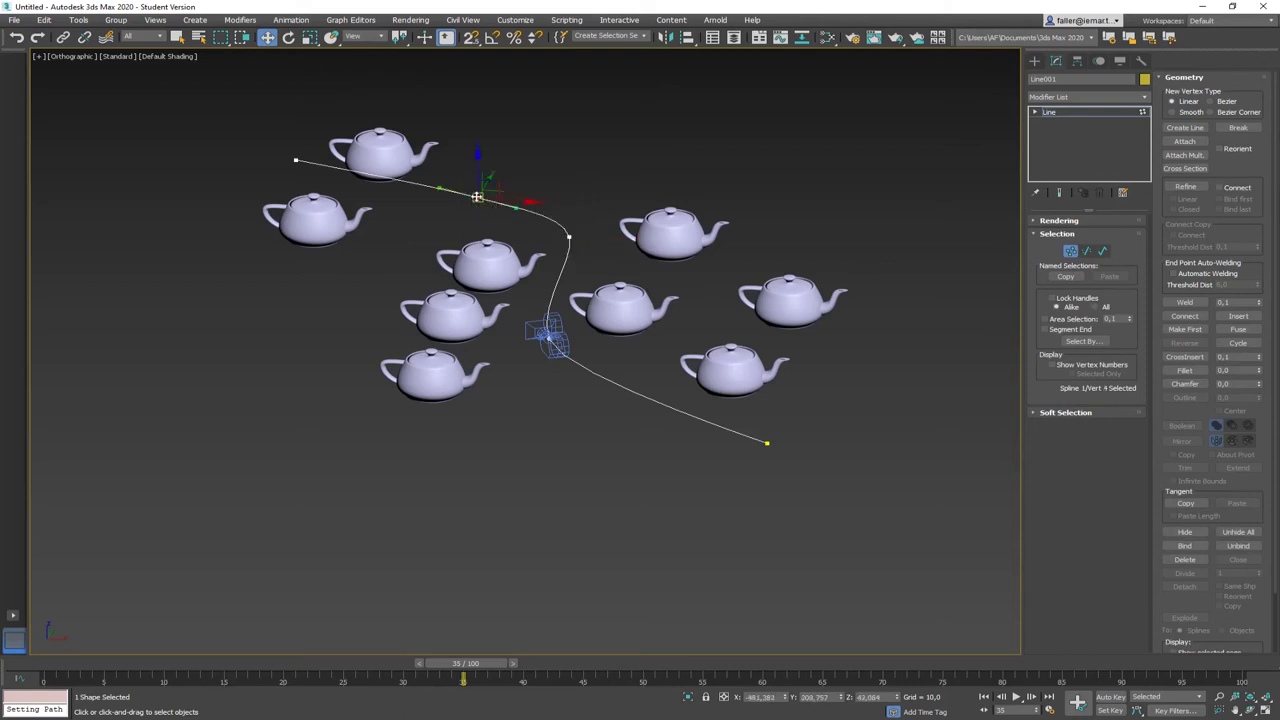
left_click_drag(479, 172, 479, 180)
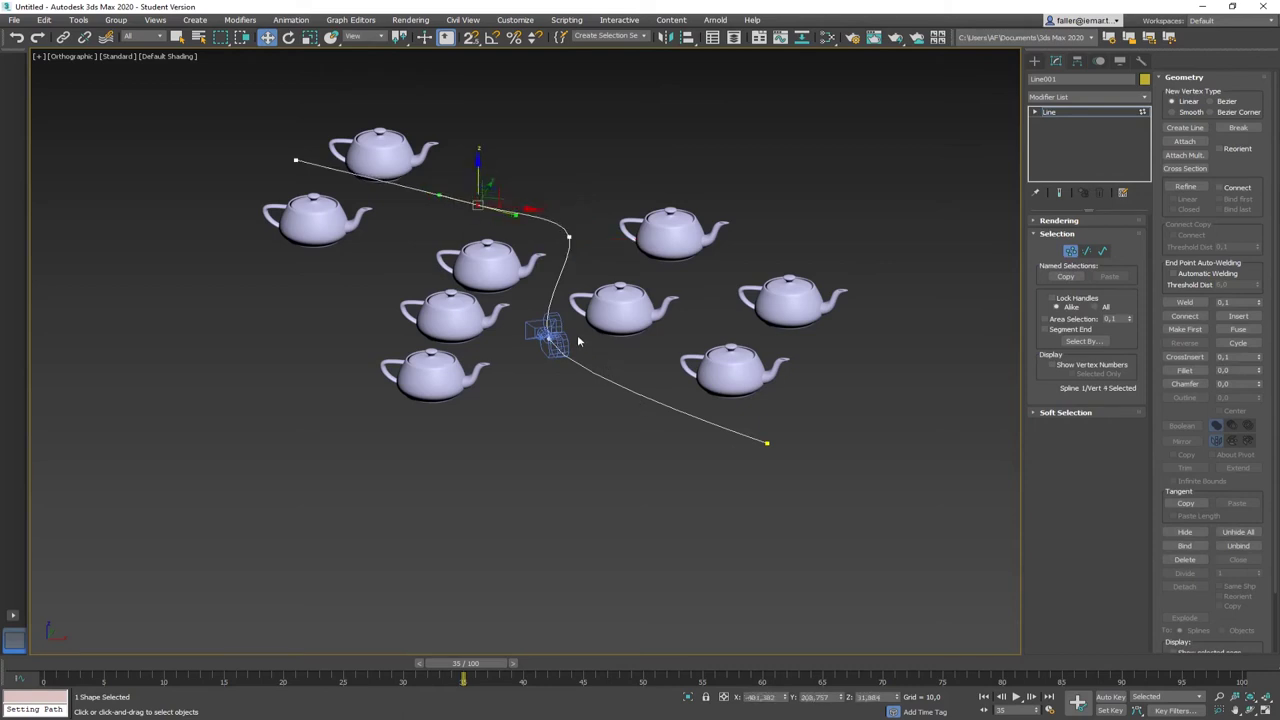
left_click(767, 443)
left_click_drag(768, 408, 764, 380)
middle_click_drag(660, 506, 667, 479, "alt")
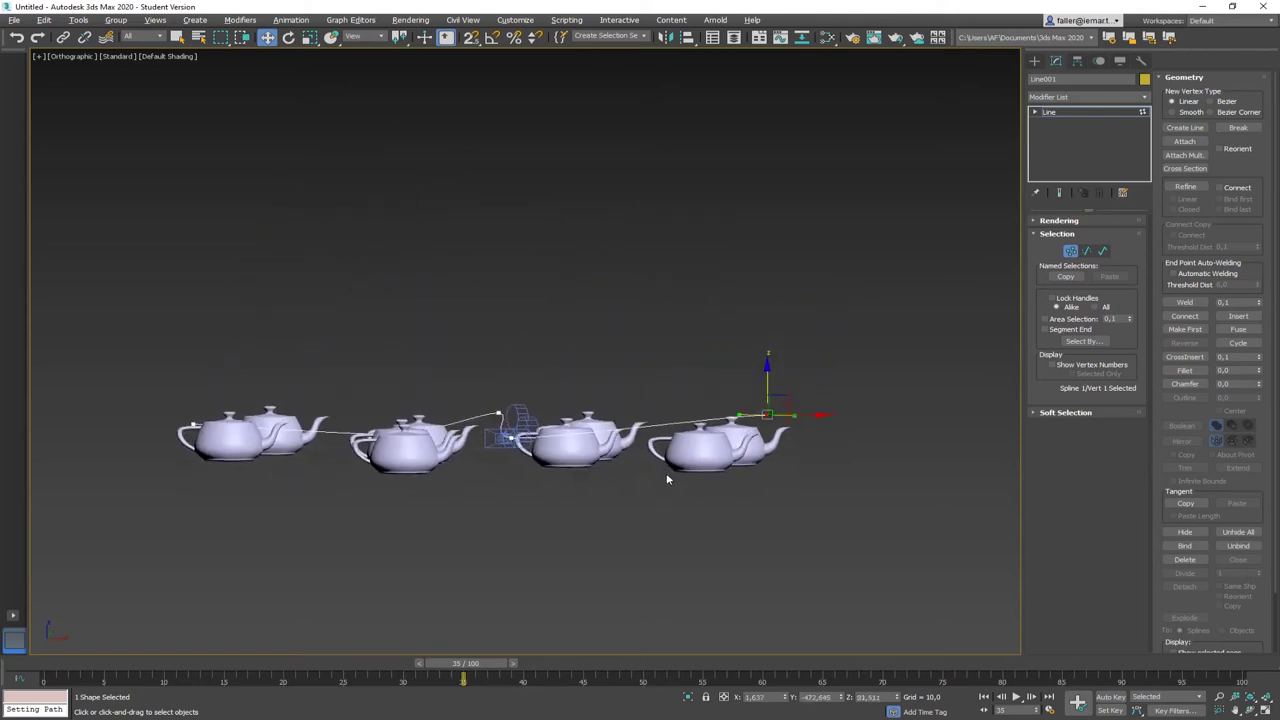
- Leave vertex editing, play the animation from frame 0 through the camera view, and scrub back to frame 0
key("f")
scroll(626, 480, "up", 5)
left_click(647, 442)
left_click(1070, 250)
left_click(730, 355)
key("c")
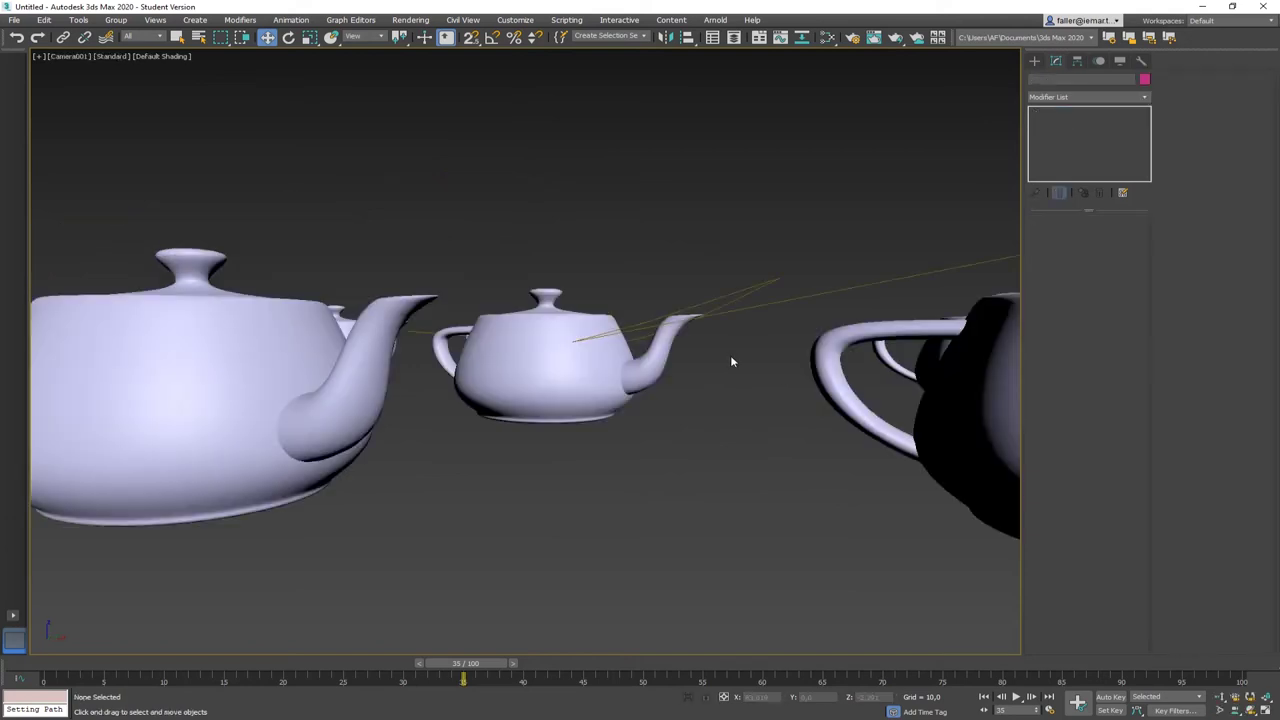
left_click_drag(463, 664, 43, 668)
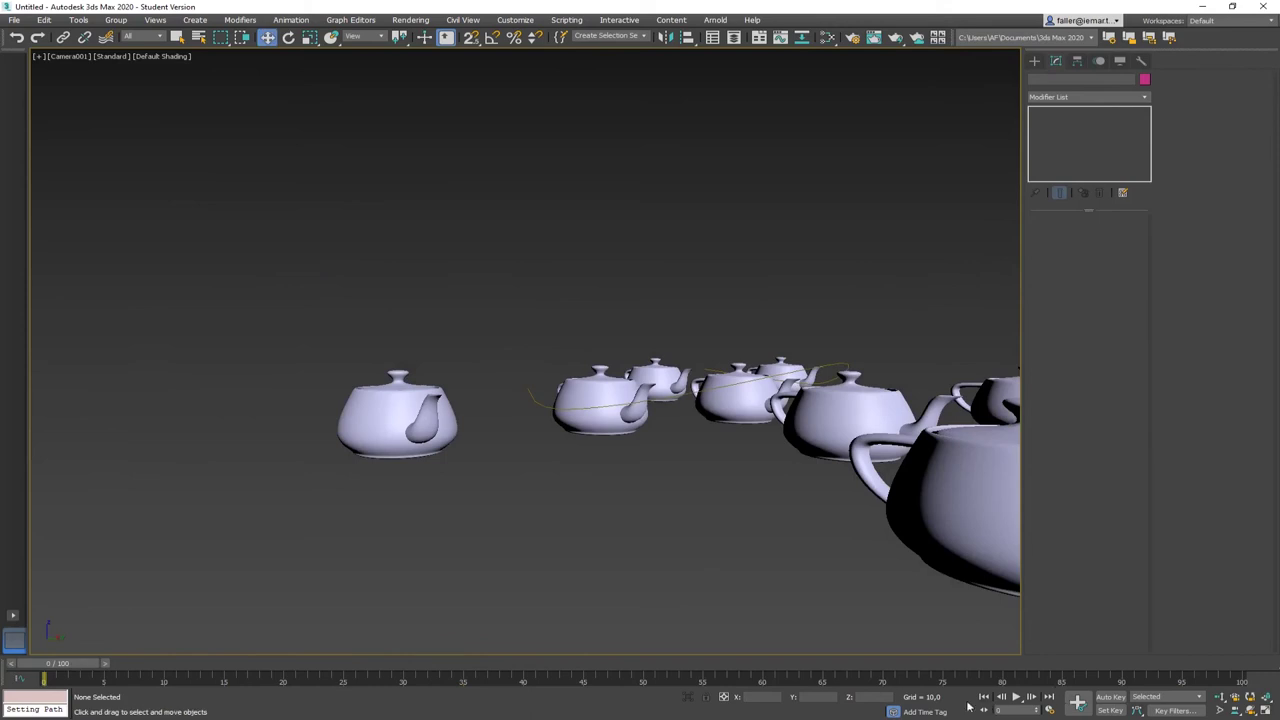
left_click(1016, 697)
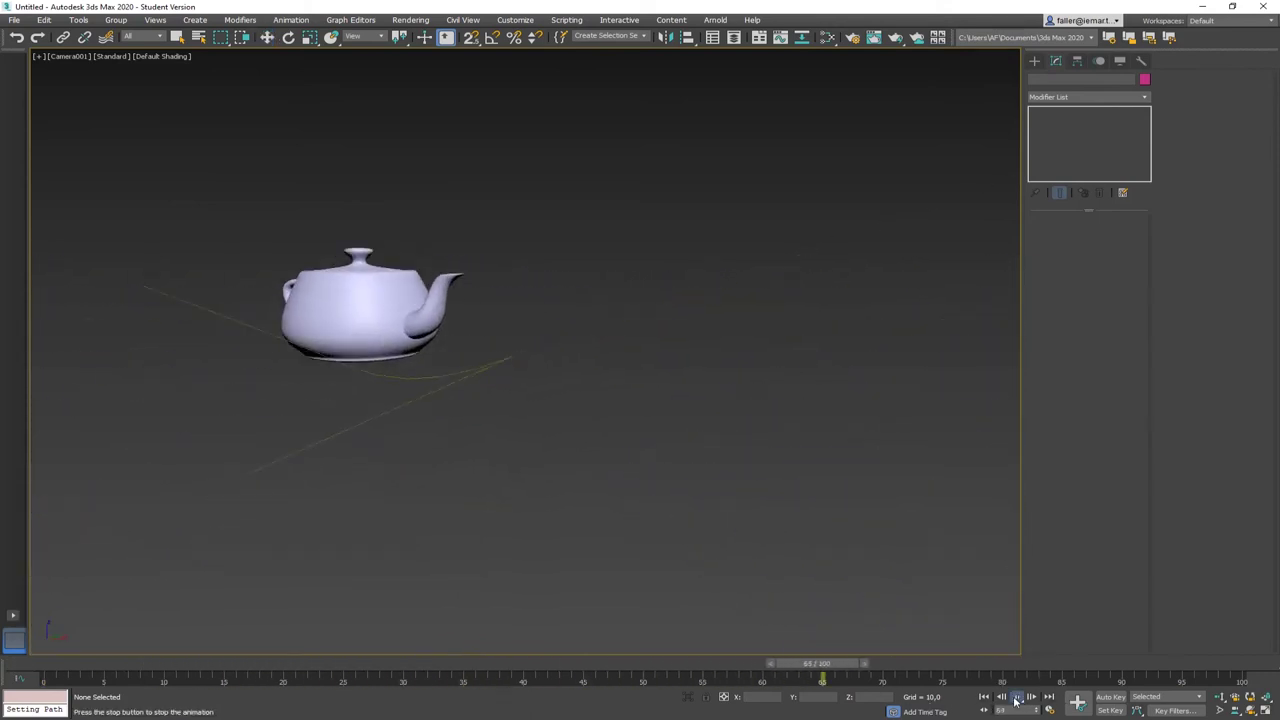
left_click(1016, 697)
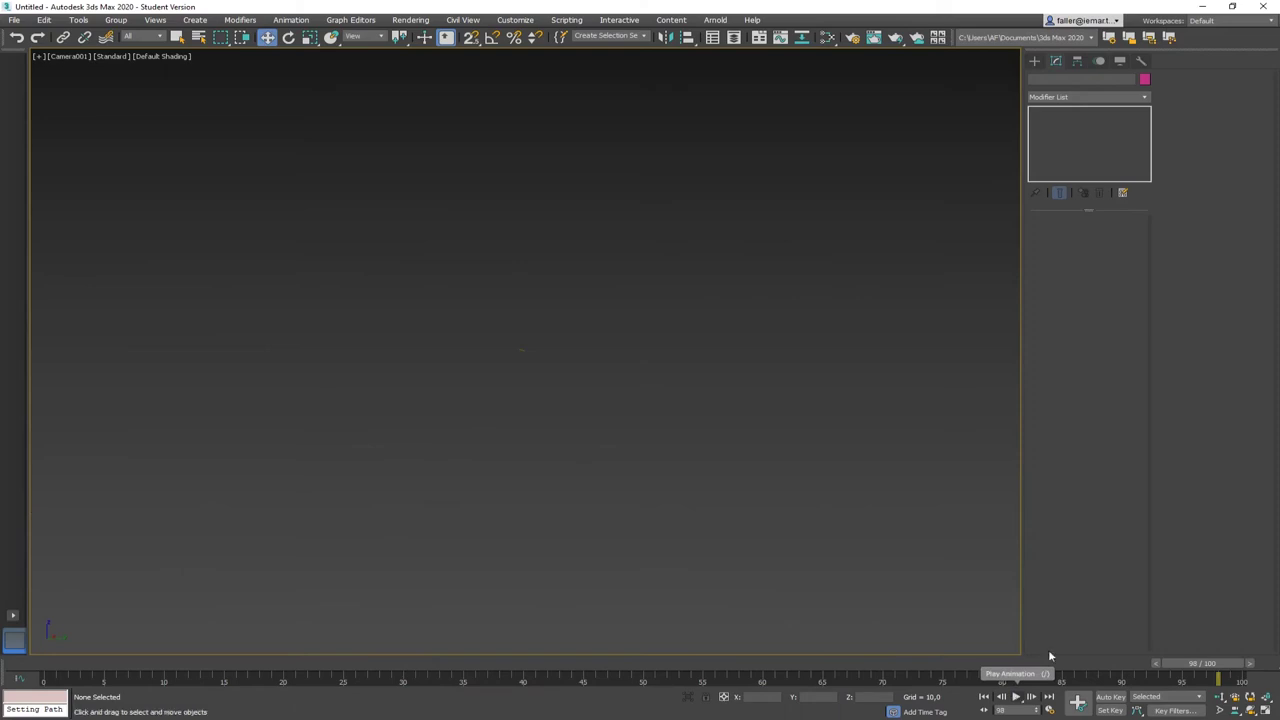
left_click_drag(1222, 668, 211, 634)
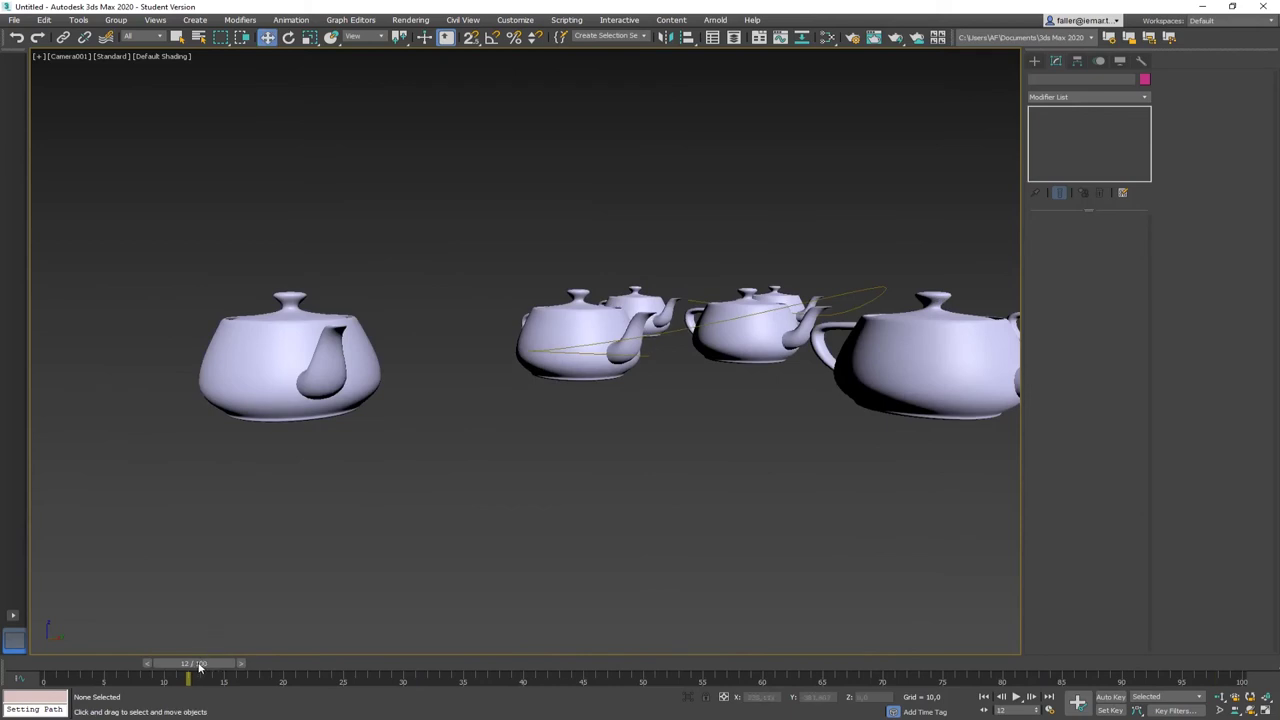
left_click_drag(205, 668, 14, 664)
- Delete the curved line and its camera in the top view, leaving only the teapots
key("w")
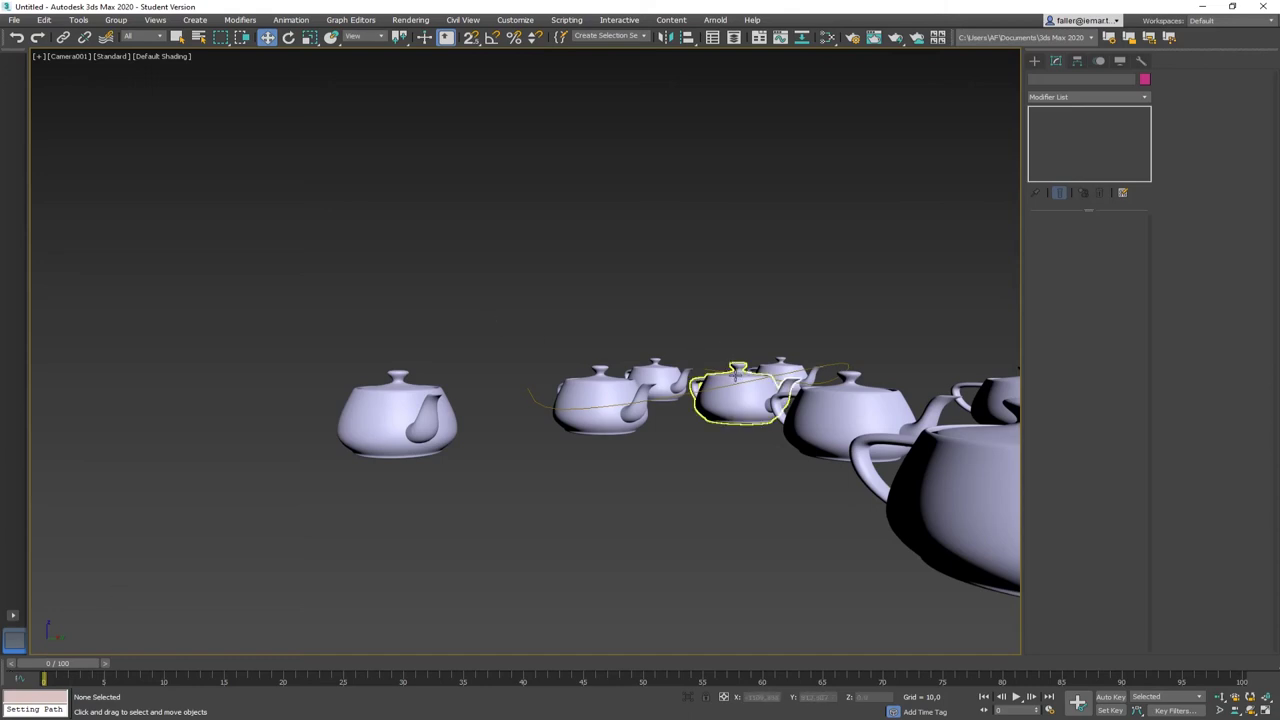
key("t")
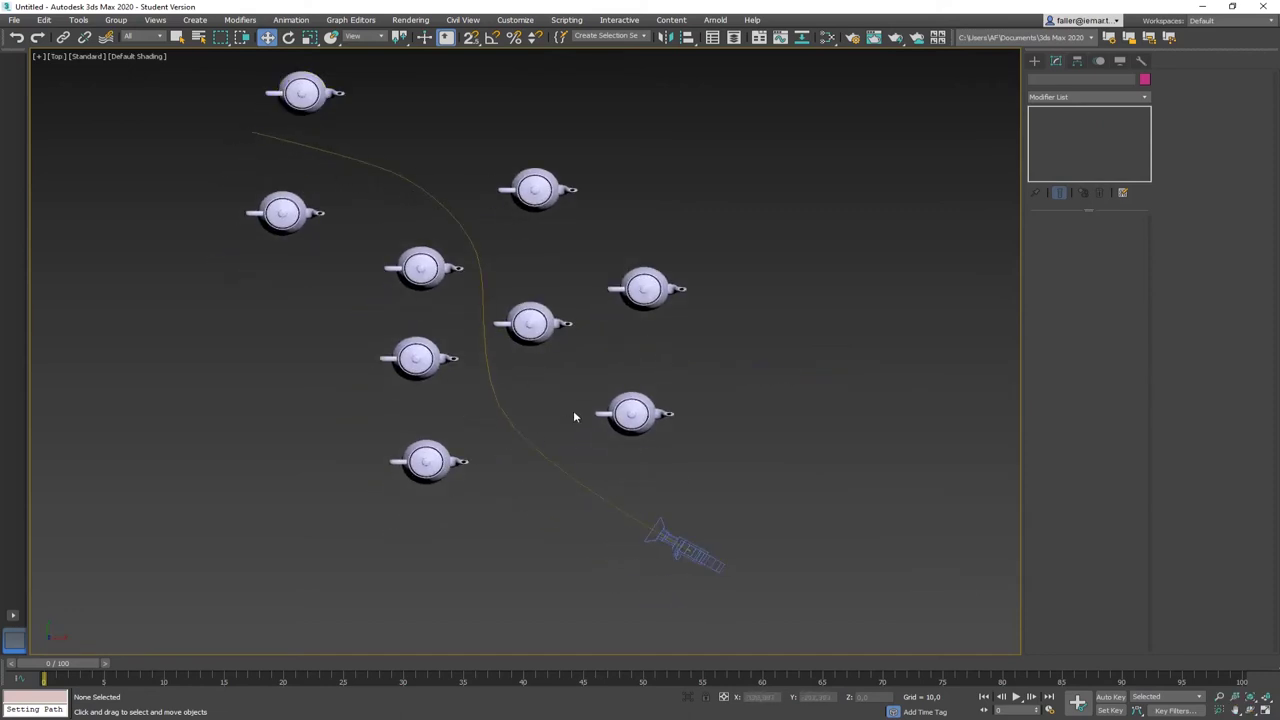
left_click(480, 275)
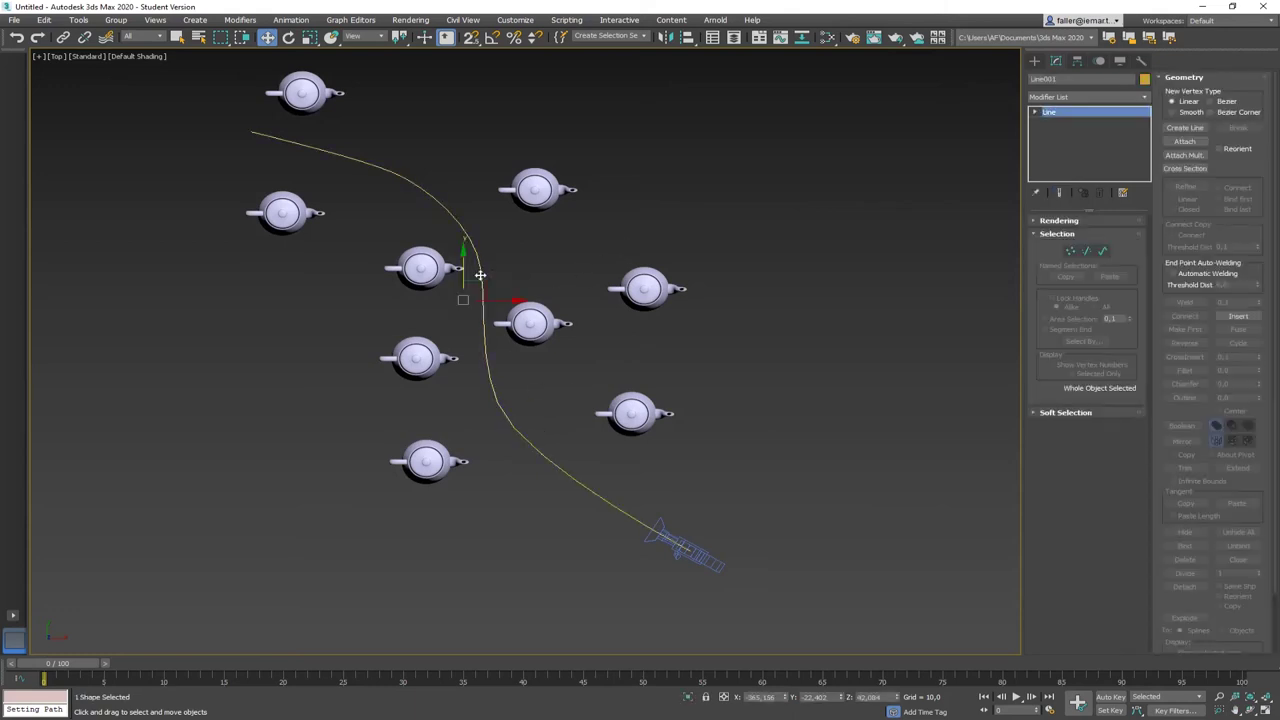
left_click(715, 406)
left_click_drag(680, 486, 628, 545)
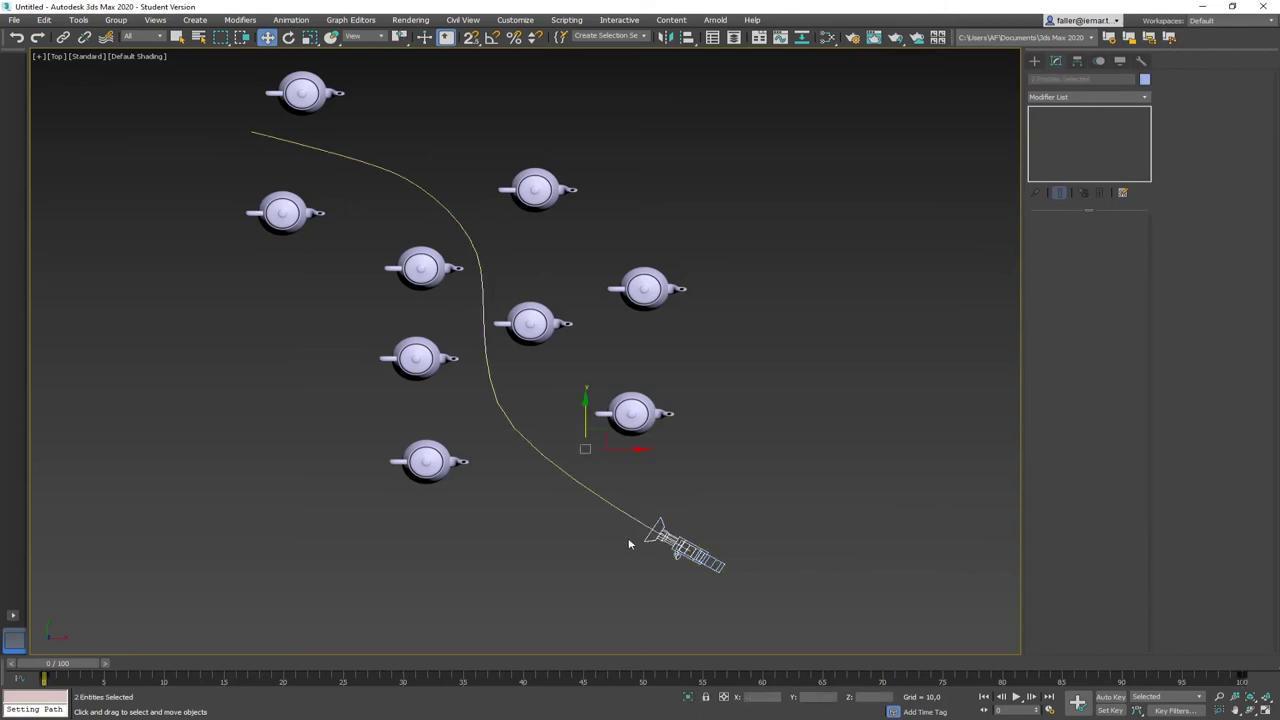
key("Delete")
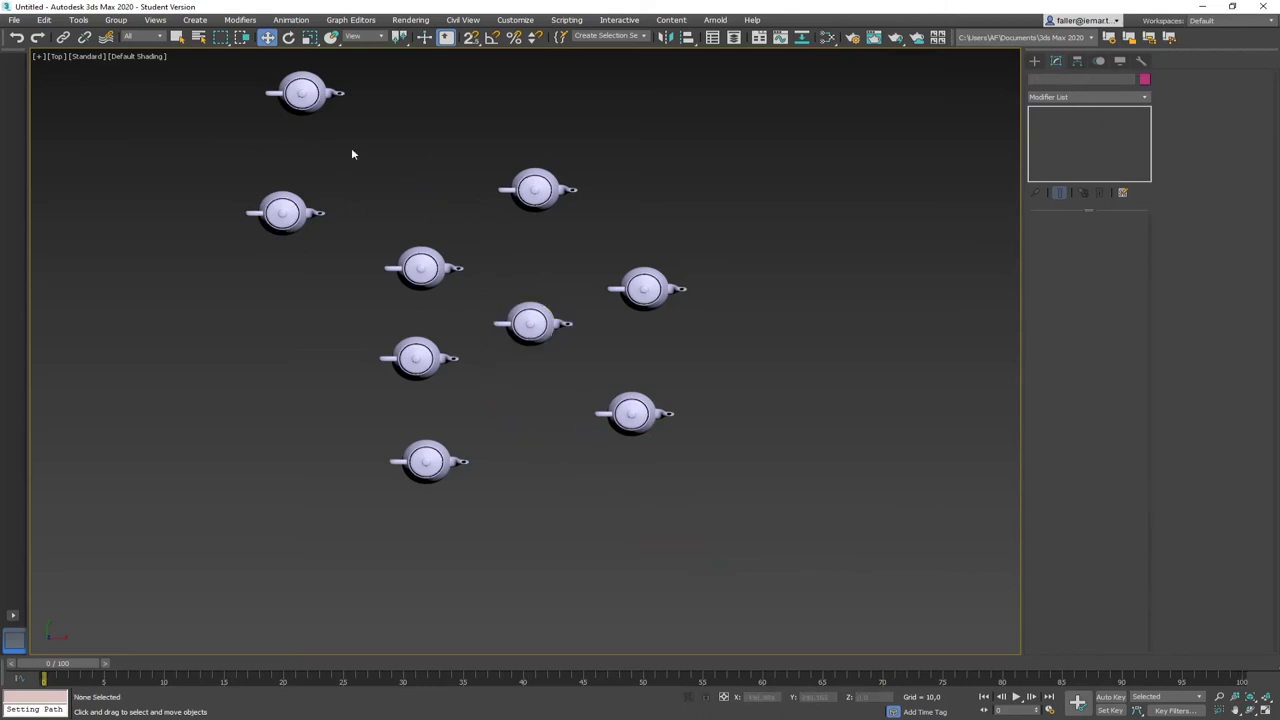
- Draw a new five-point curved line in the top view, winding between the teapots from the lower end to the far upper end
left_click(1037, 60)
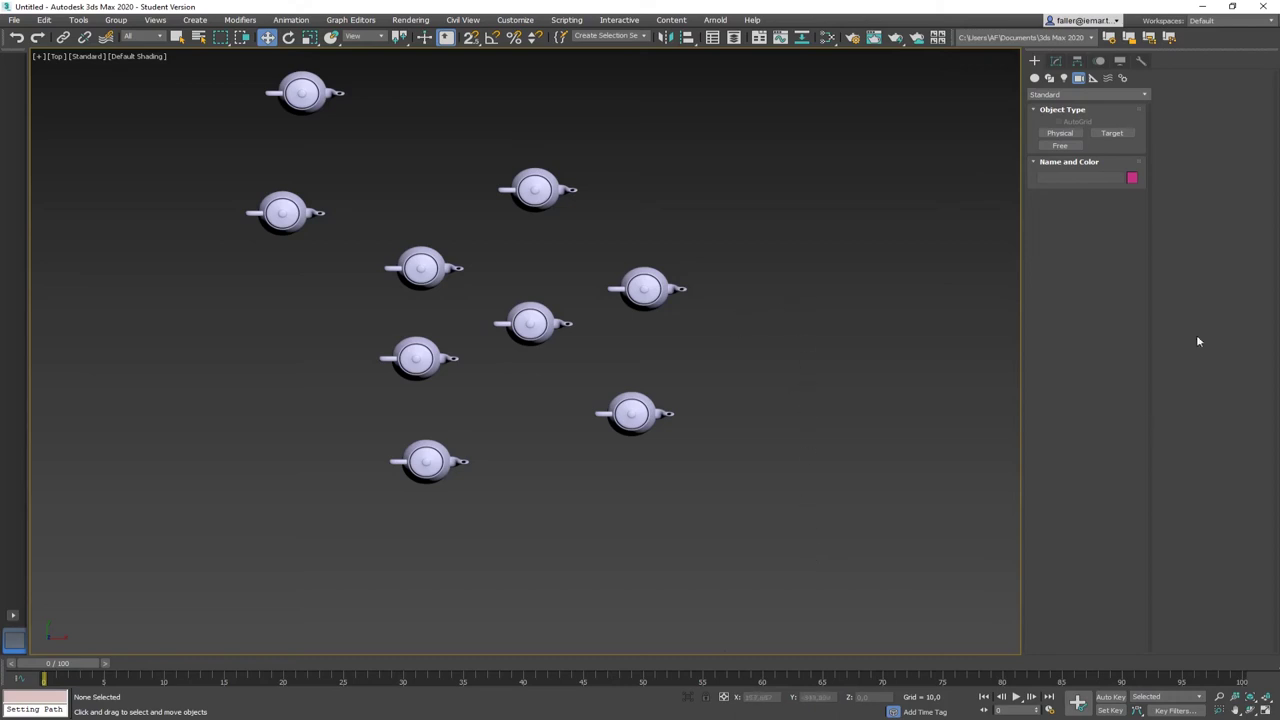
left_click(1049, 78)
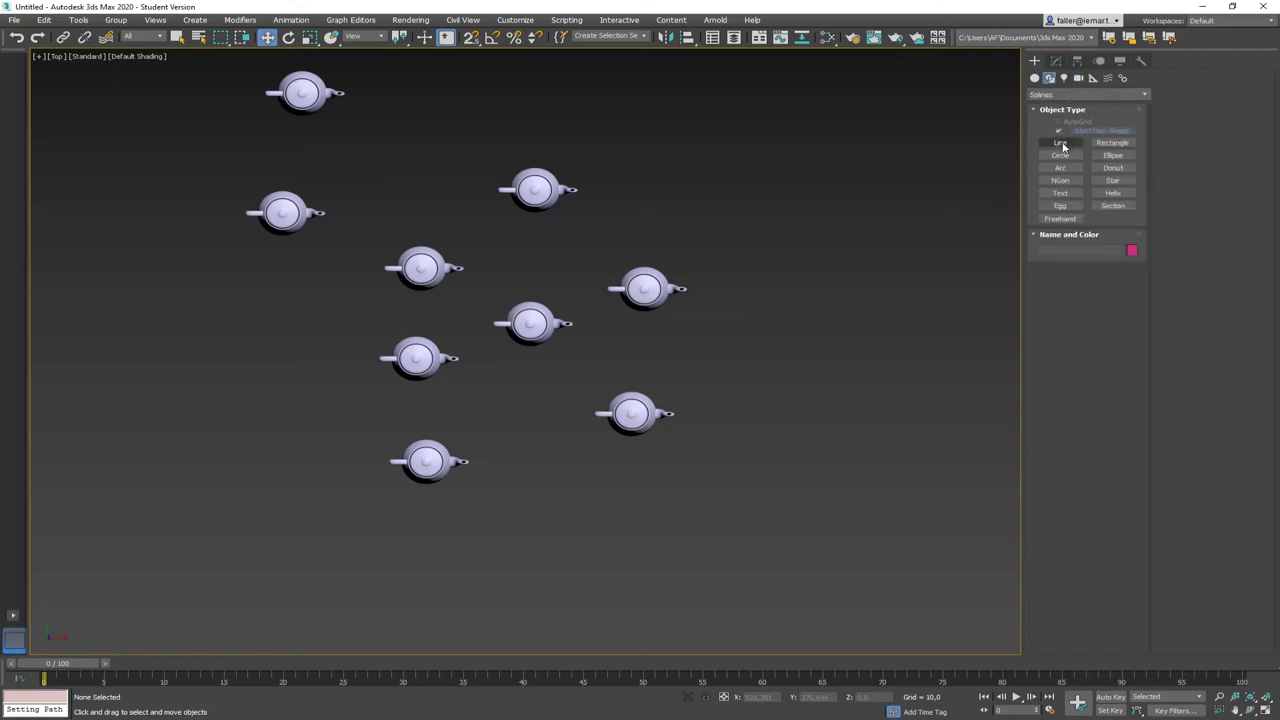
left_click(1061, 143)
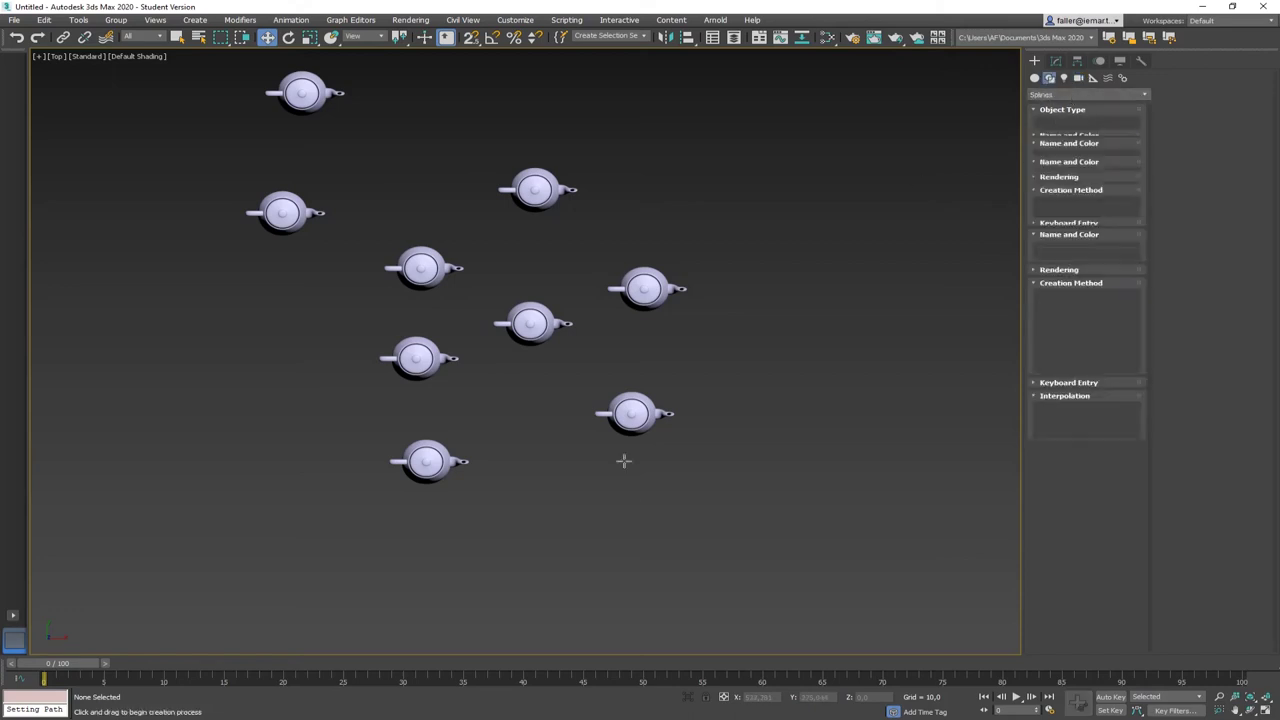
left_click(765, 586)
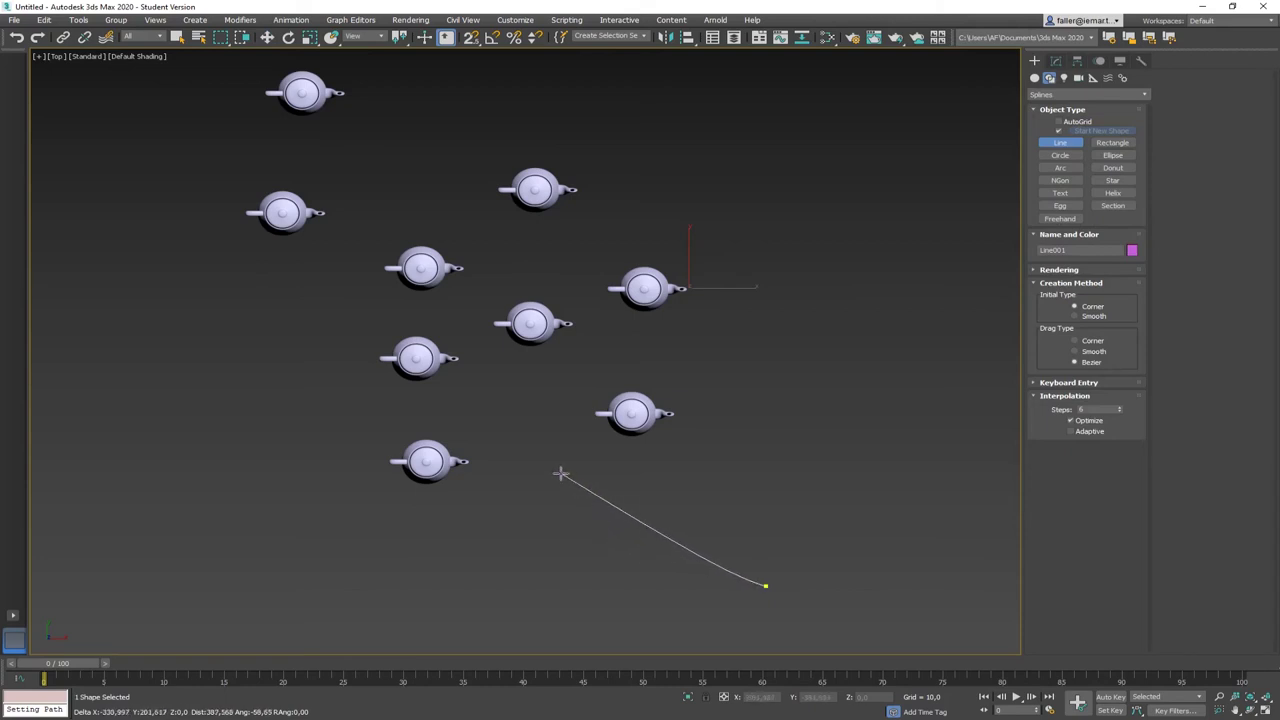
left_click(523, 268)
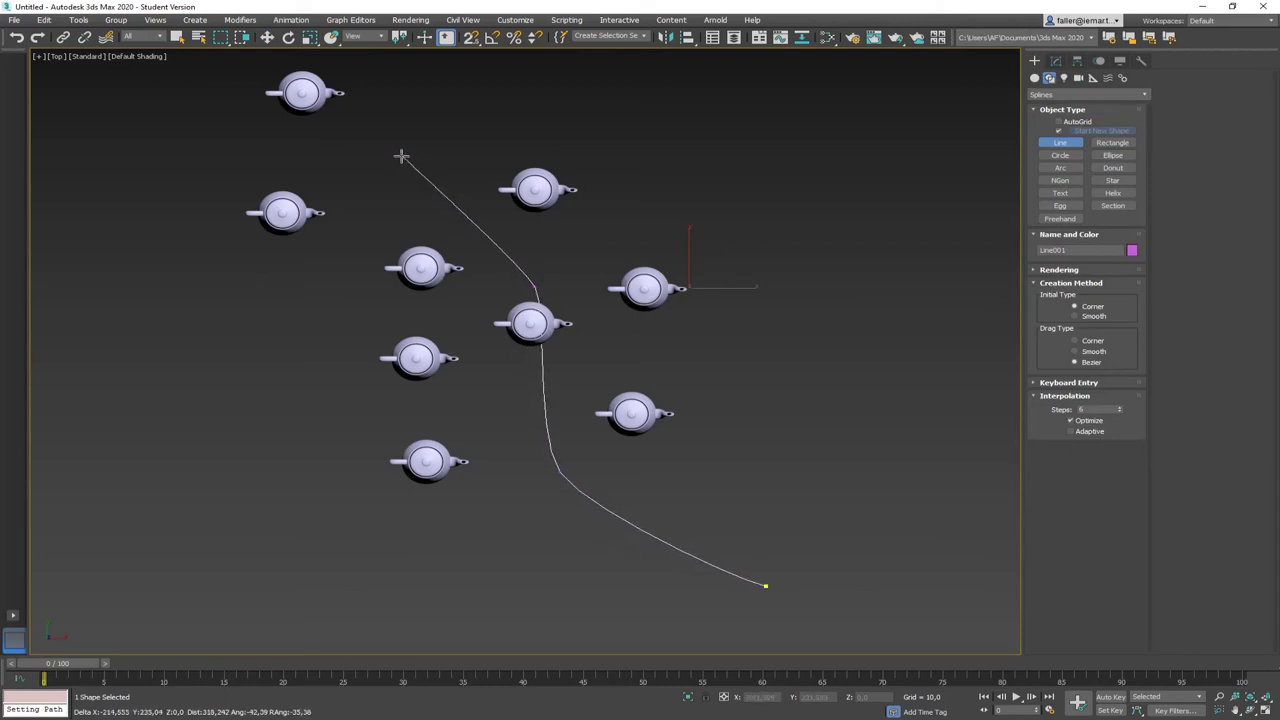
left_click(180, 143)
right_click(188, 179)
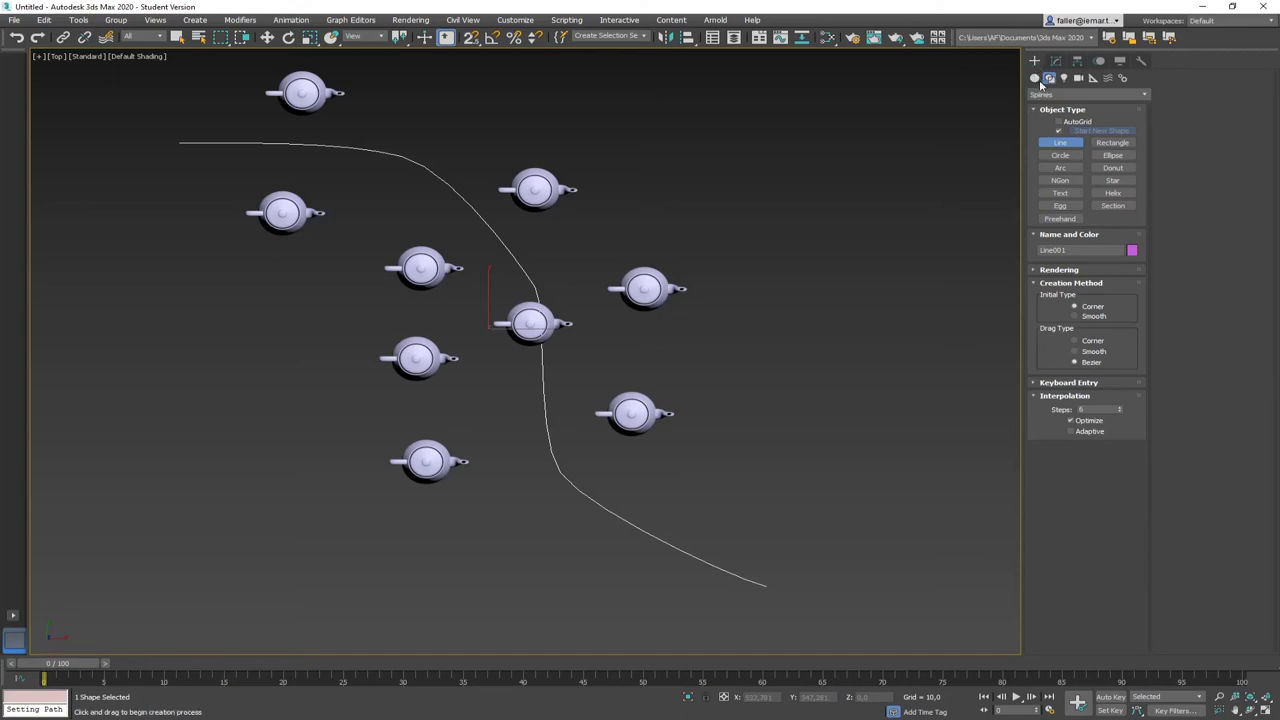
- Create a dummy helper in the top view, in the empty space beside the teapots and the line
left_click(1093, 78)
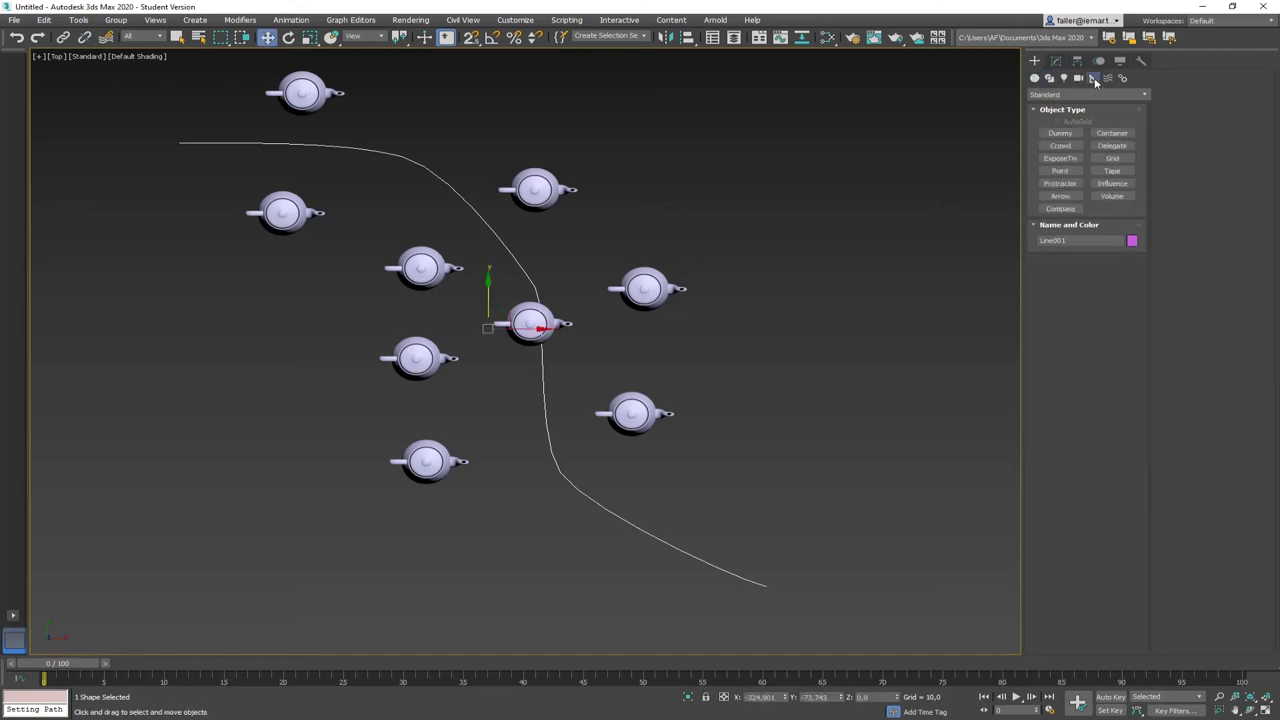
left_click(1060, 133)
left_click(812, 426)
left_click_drag(812, 426, 836, 452)
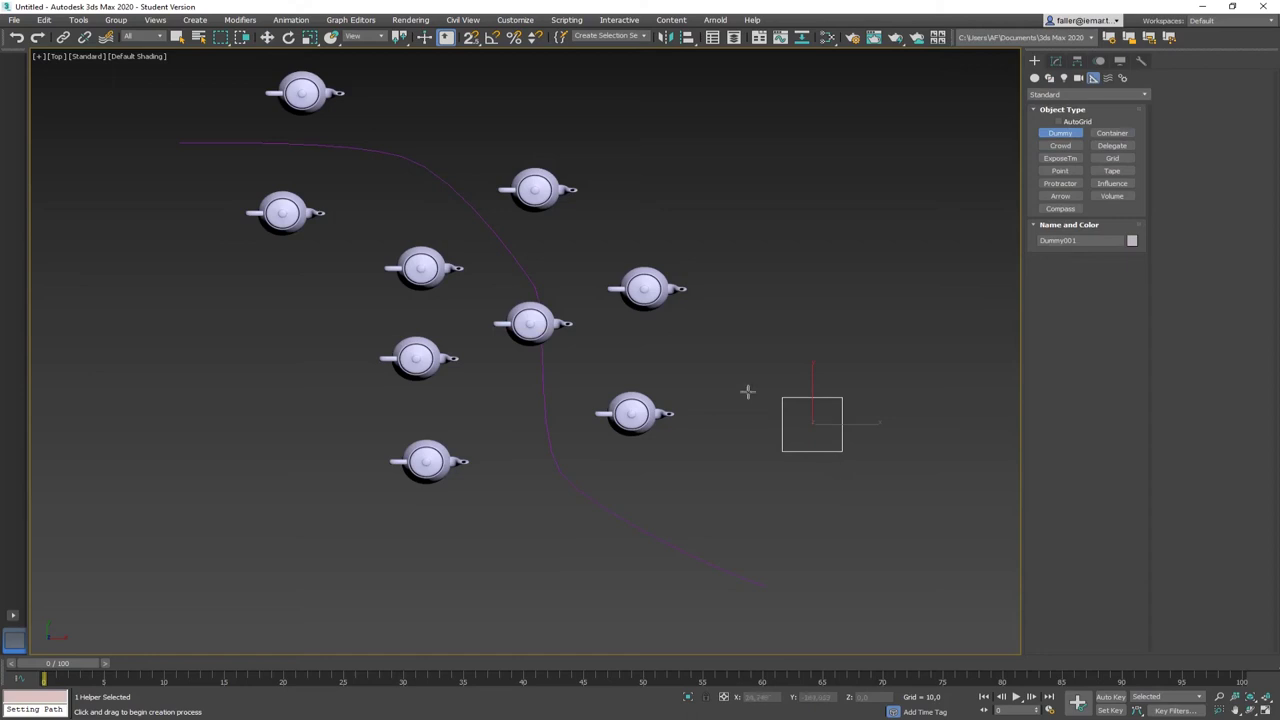
right_click(855, 520)
left_click(912, 554)
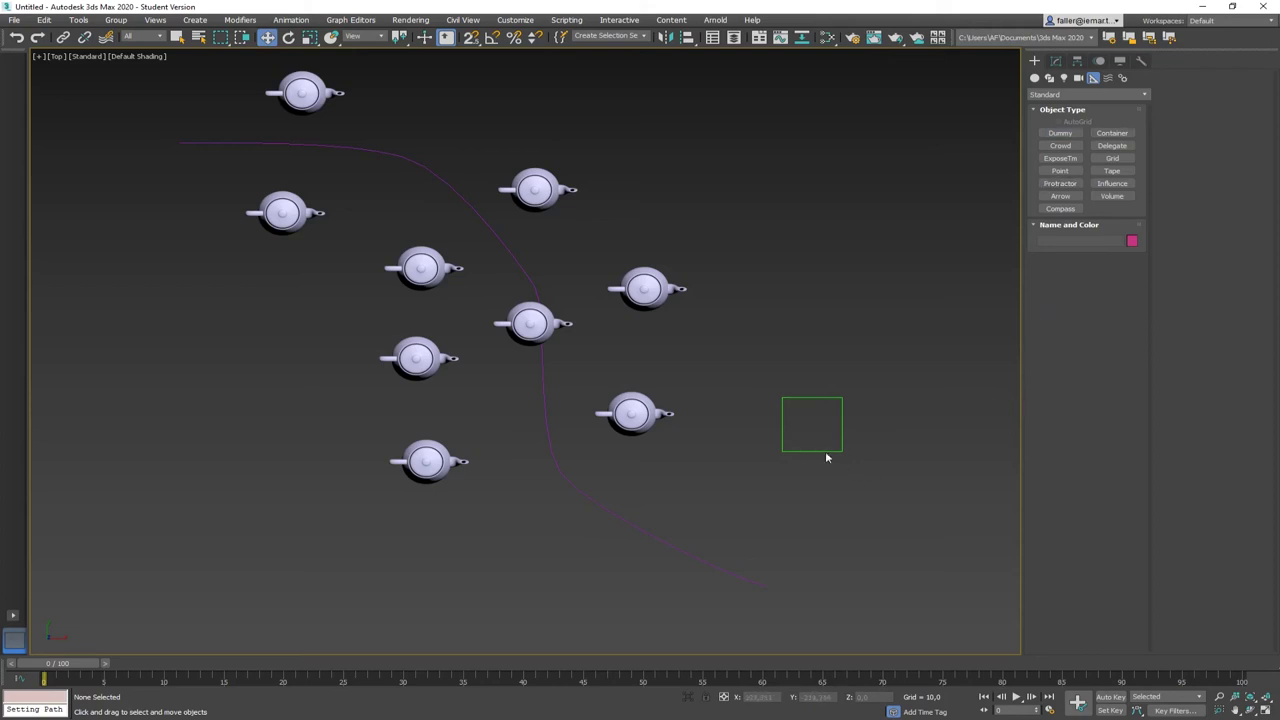
- Create a free camera in the front view, above the dummy helper
left_click(1078, 77)
left_click(1064, 146)
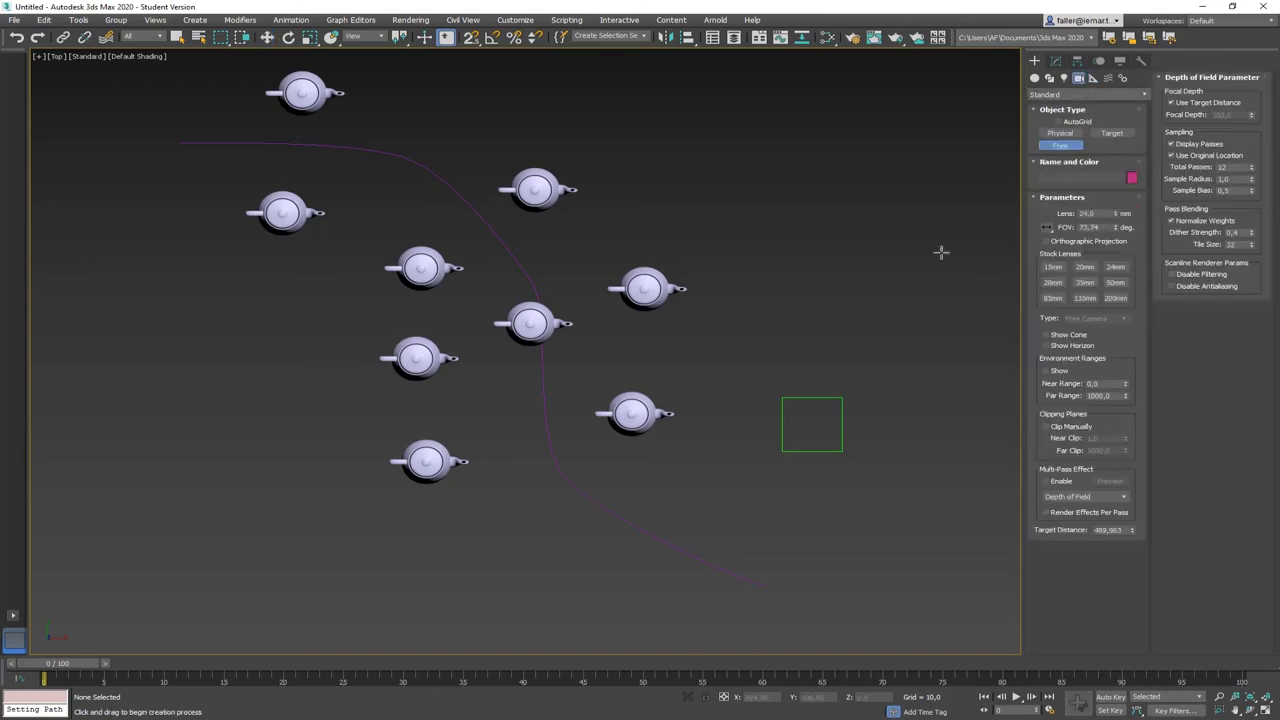
middle_click_drag(834, 360, 900, 357)
key("f")
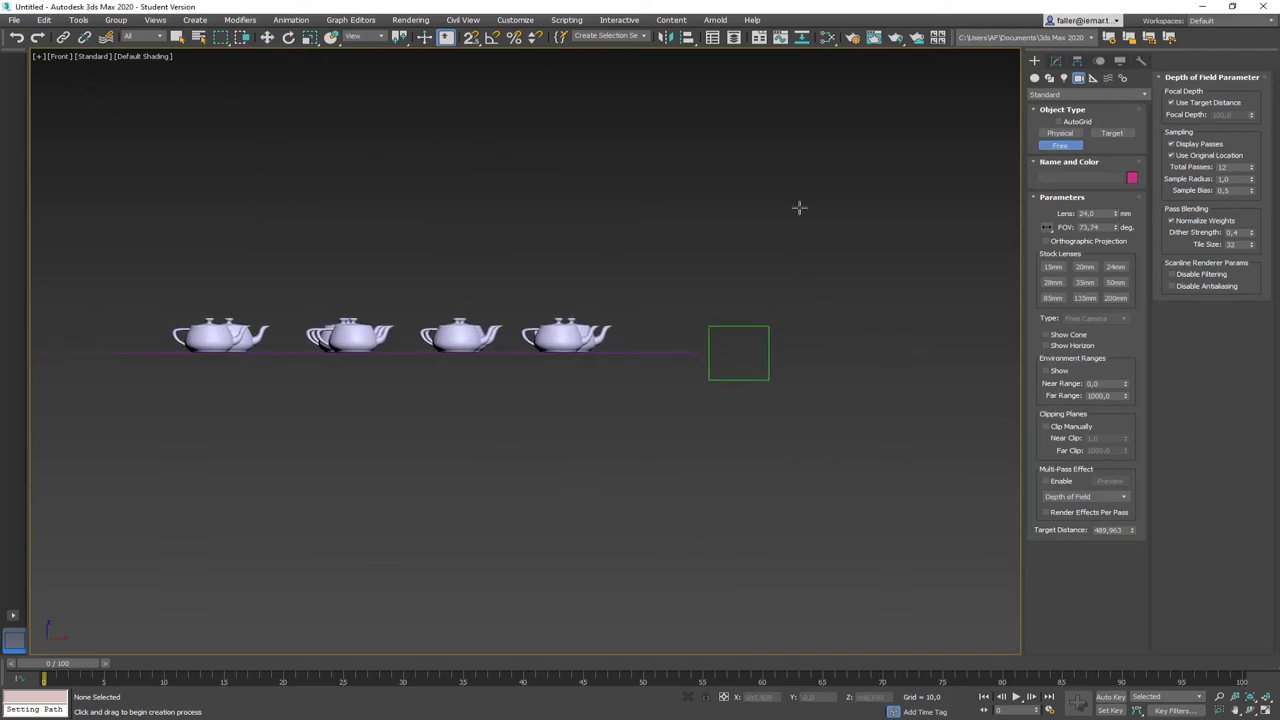
left_click(758, 187)
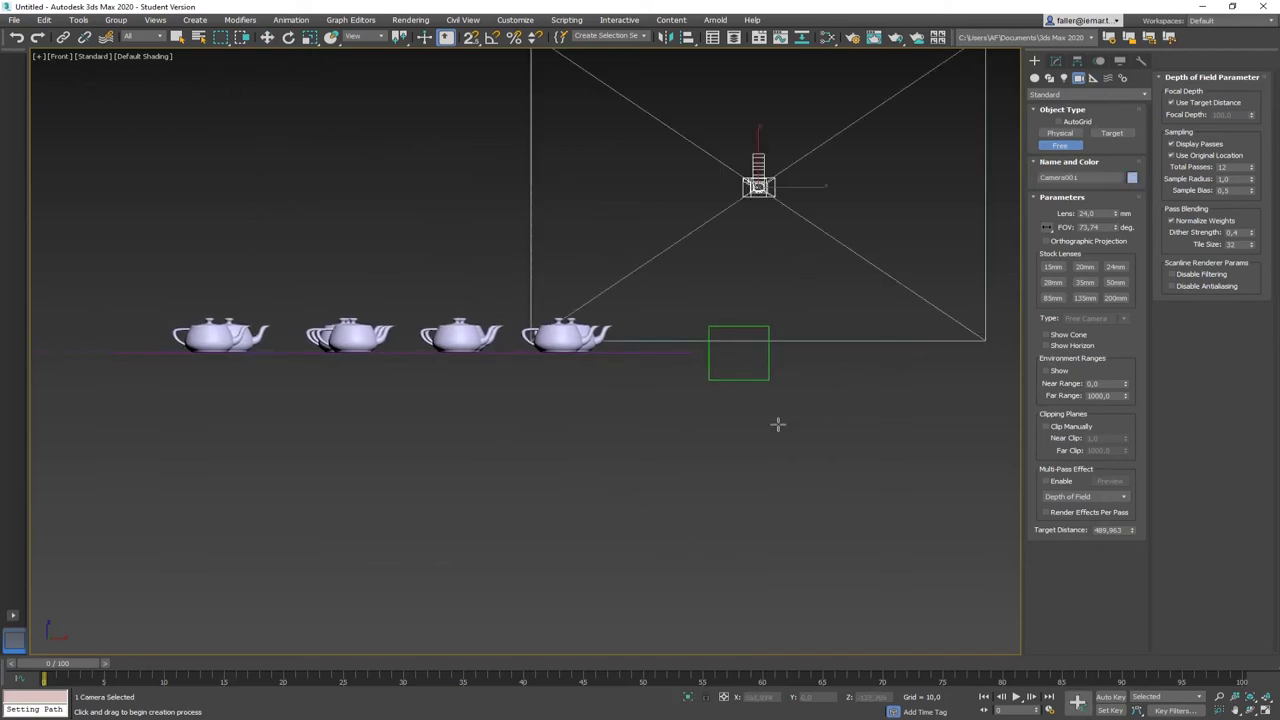
middle_click_drag(737, 377, 698, 425, "alt")
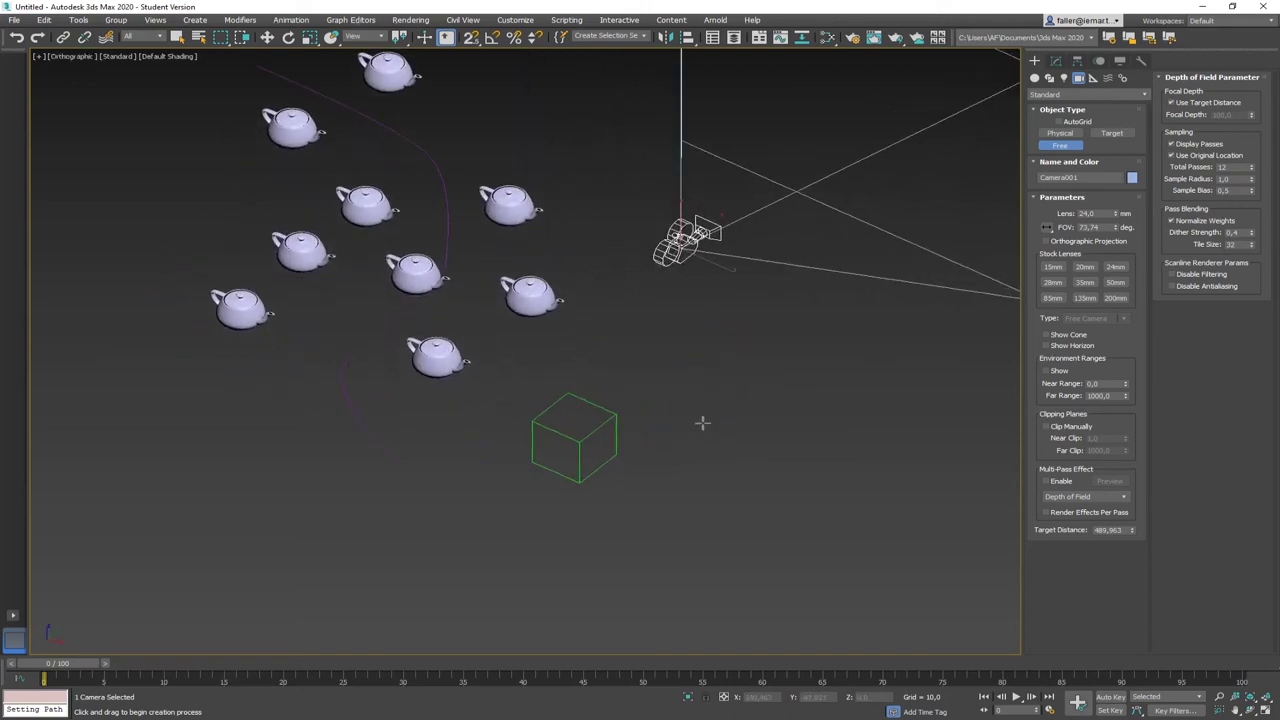
- Align the camera to the dummy helper in X, Y and Z position, matching pivot point to pivot point
key("t")
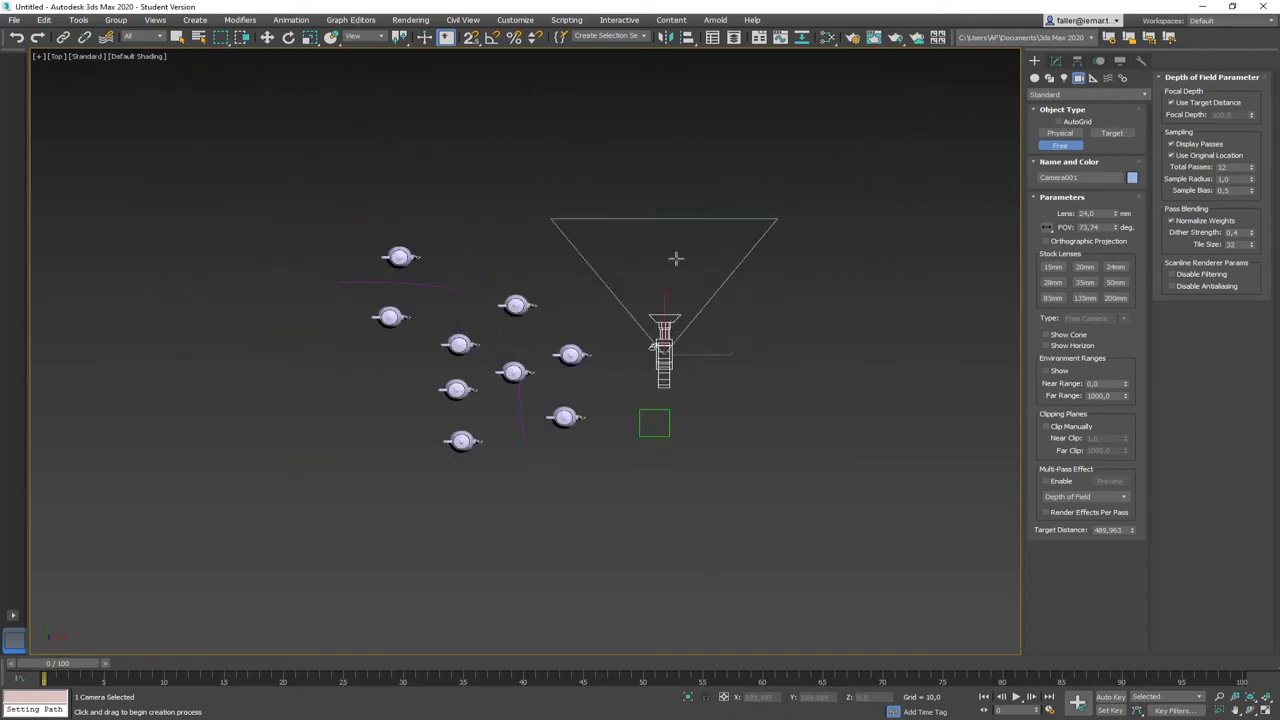
scroll(709, 380, "up", 5)
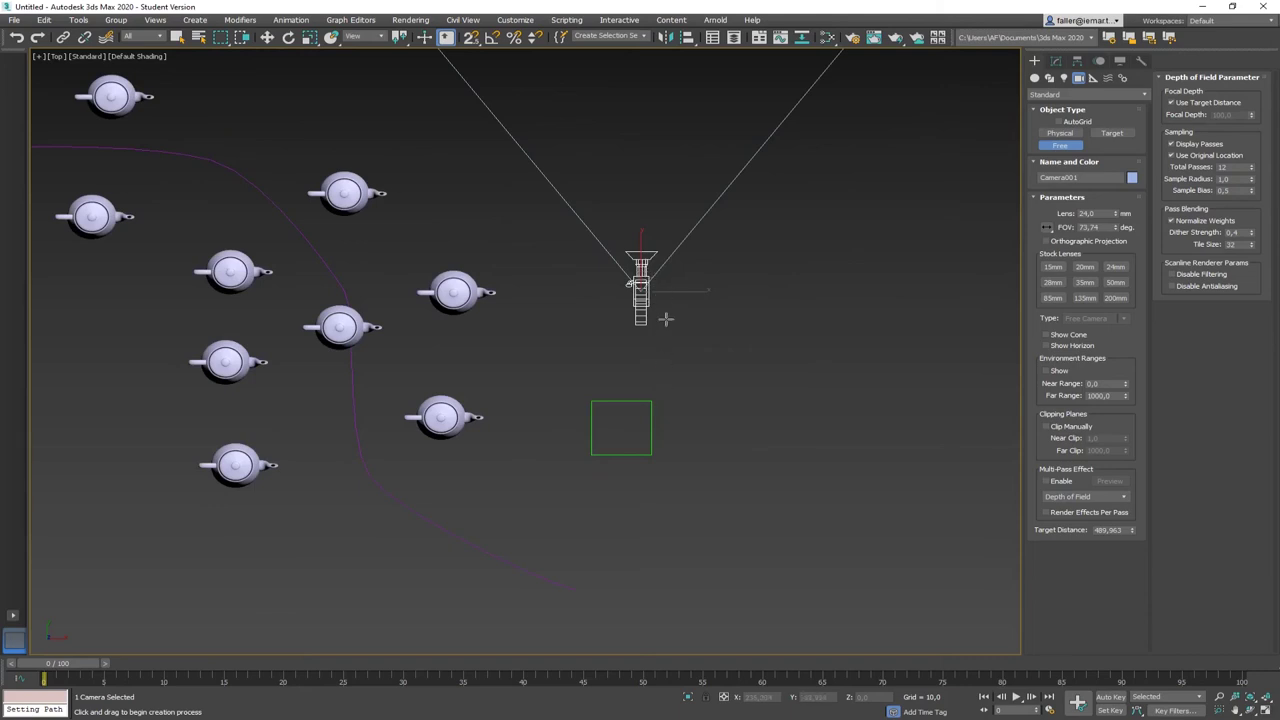
left_click(688, 38)
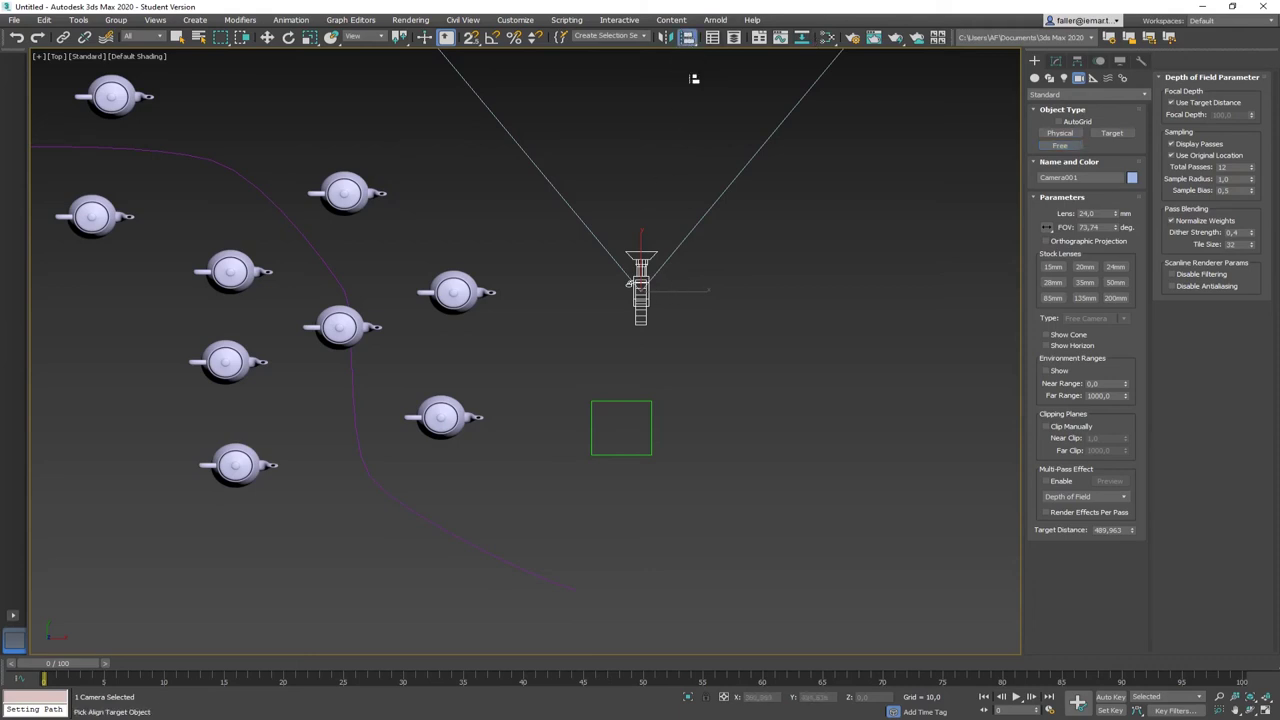
left_click(633, 404)
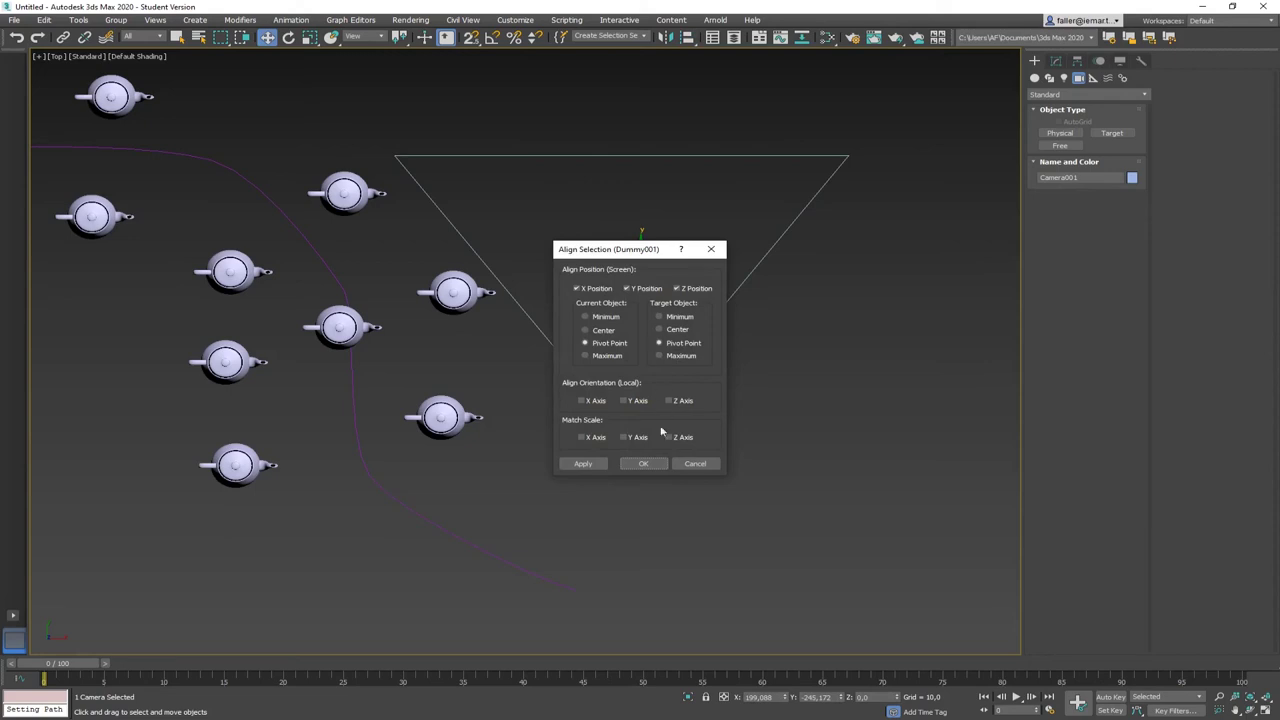
left_click(644, 464)
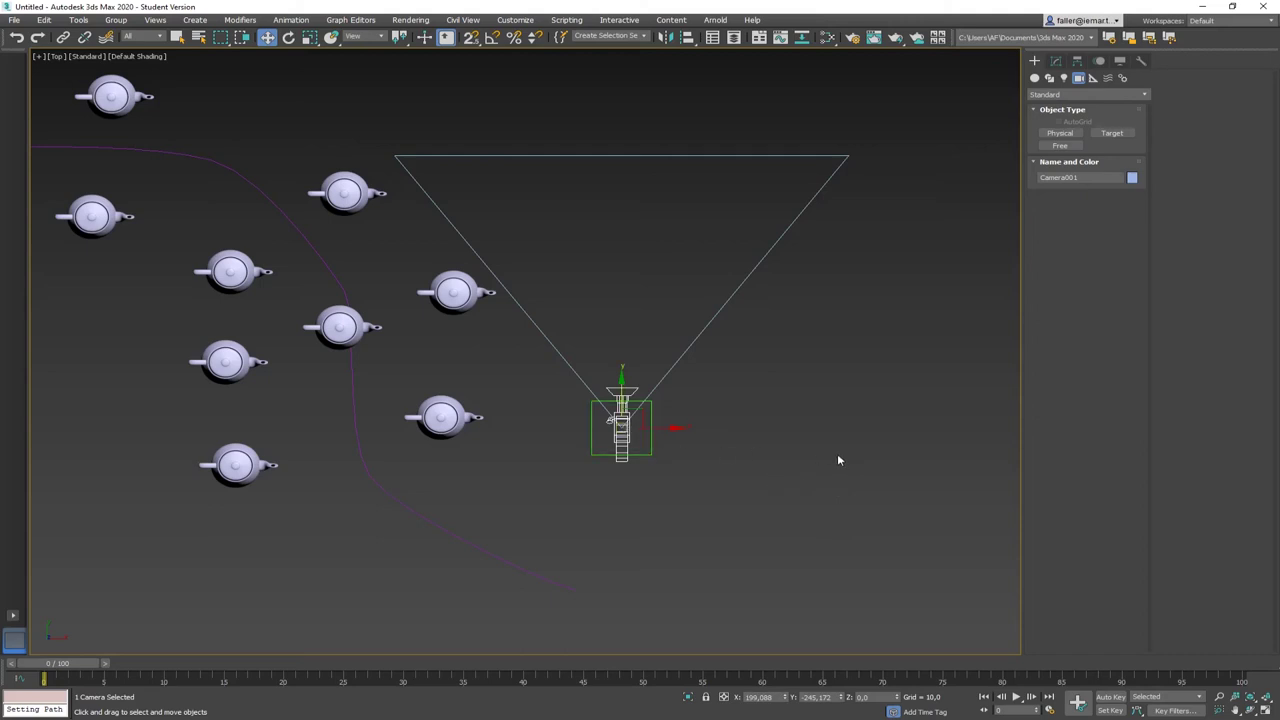
- Link the camera to the dummy helper, making the dummy its parent
left_click(731, 445)
left_click(642, 441)
left_click(63, 37)
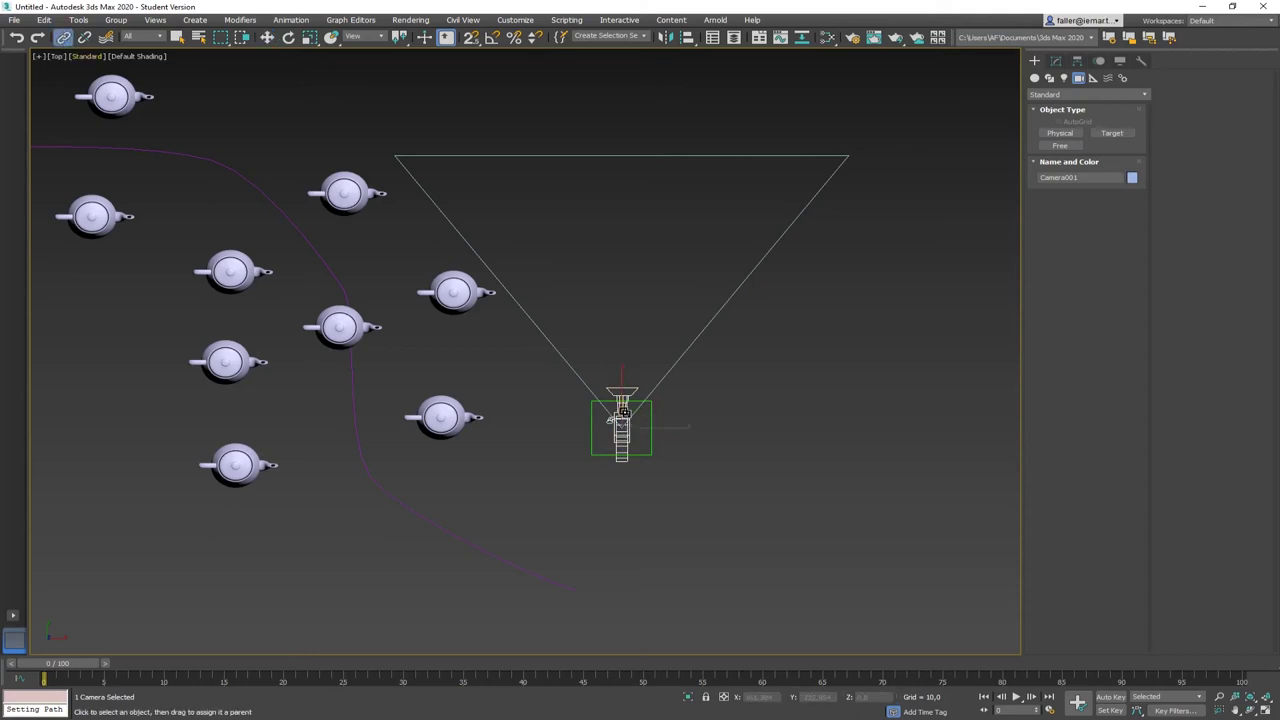
left_click_drag(622, 414, 659, 448)
left_click_drag(686, 498, 658, 455)
left_click(727, 479)
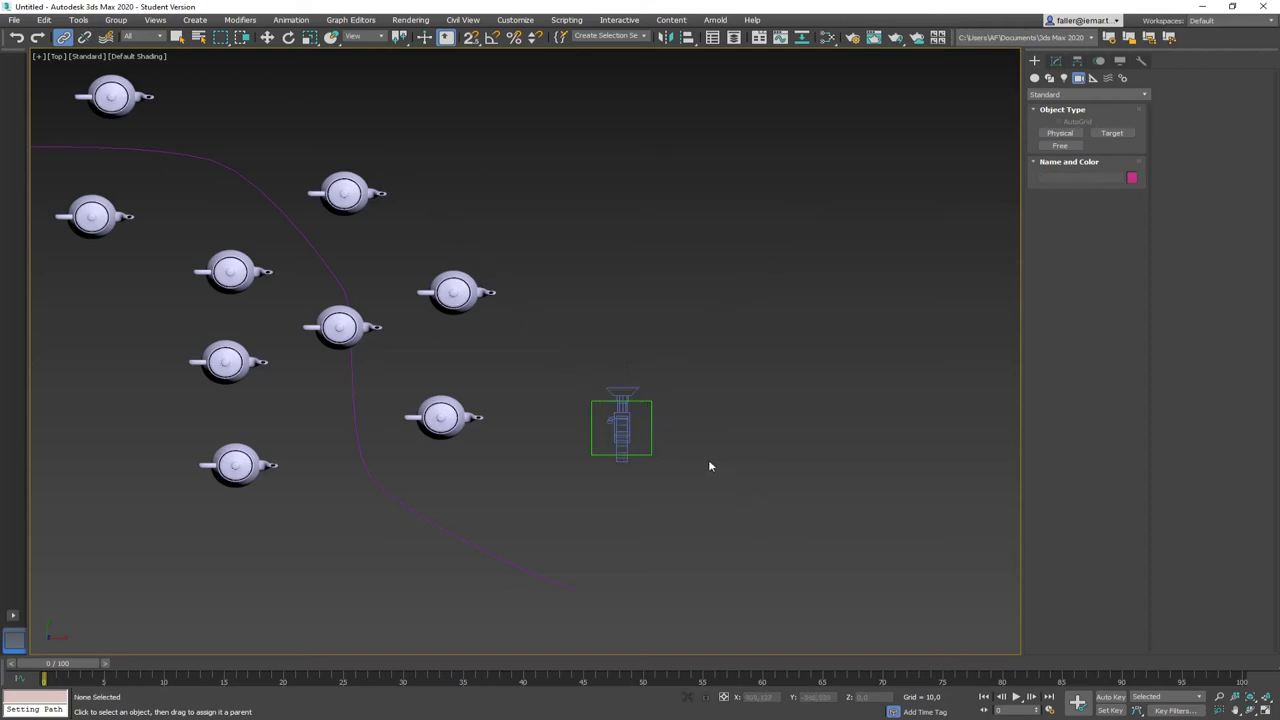
- Move the dummy helper along the X axis, farther from the teapots, to about X 402
left_click(658, 452)
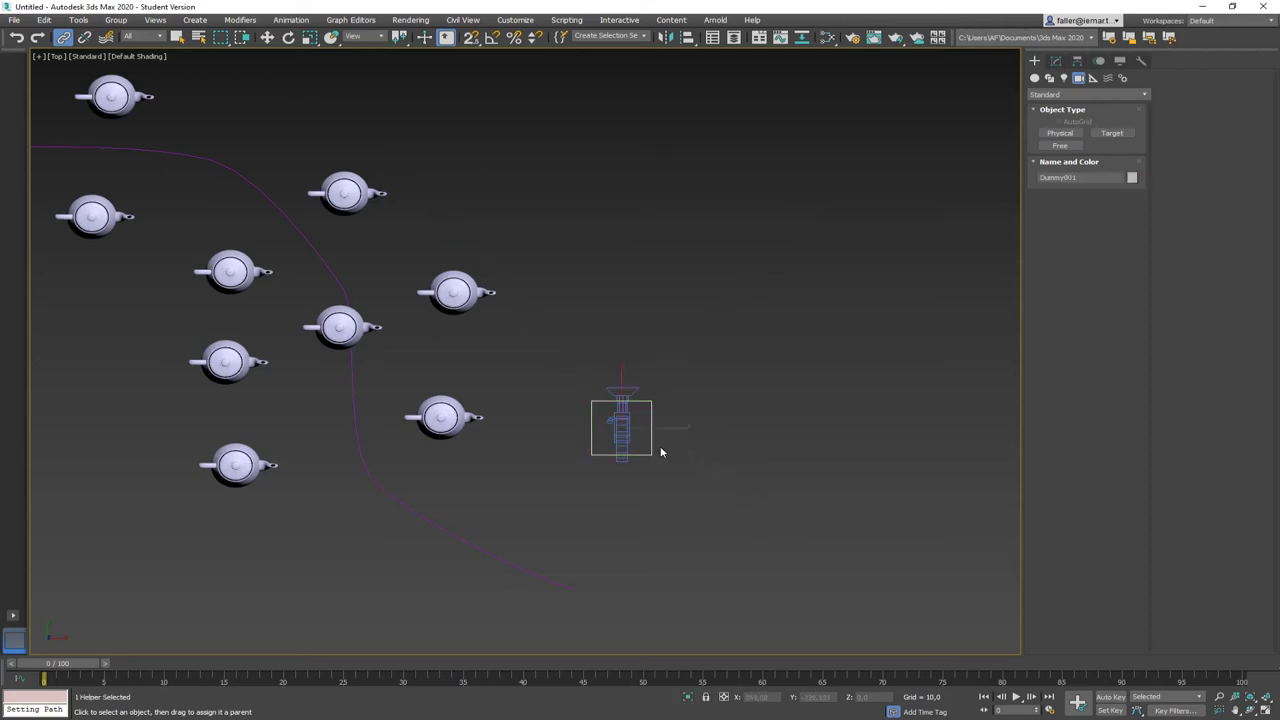
left_click(267, 37)
left_click_drag(664, 429, 797, 429)
- Try moving only the linked camera along the X axis away from the dummy, and undo that move
left_click(812, 567)
left_click(745, 413)
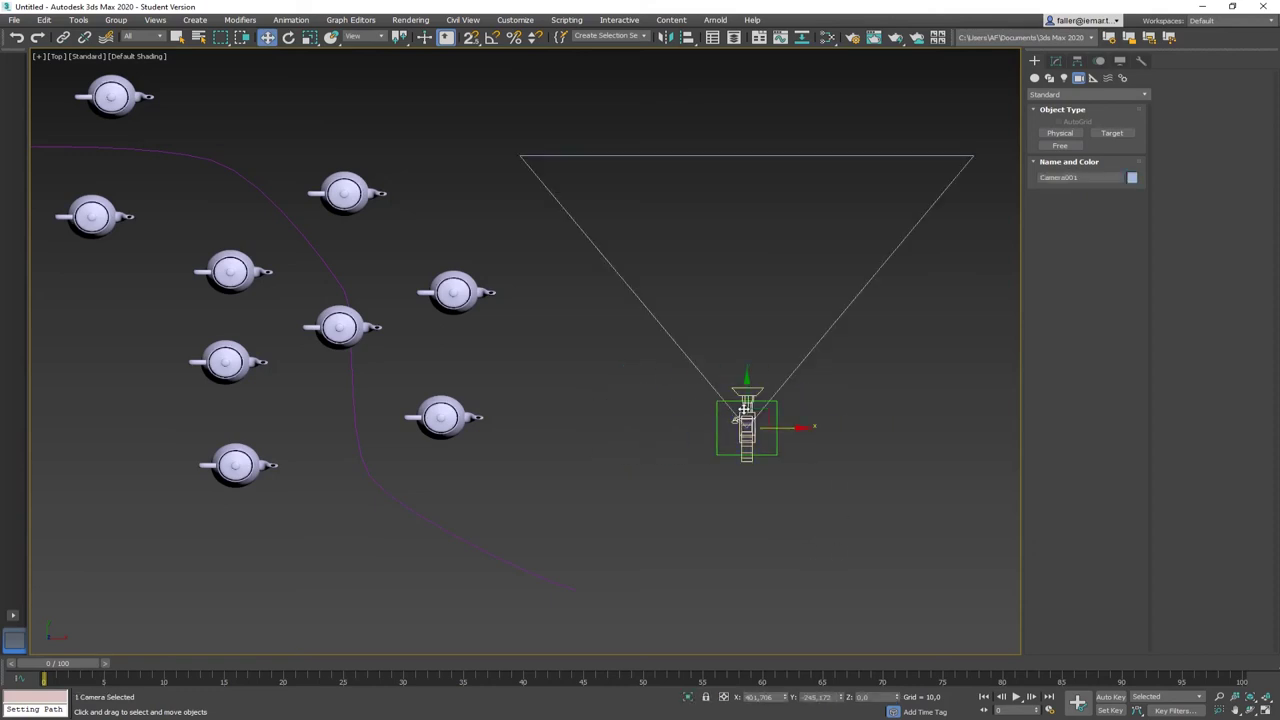
left_click_drag(799, 428, 625, 428)
key("ctrl+z")
middle_click_drag(823, 563, 740, 463)
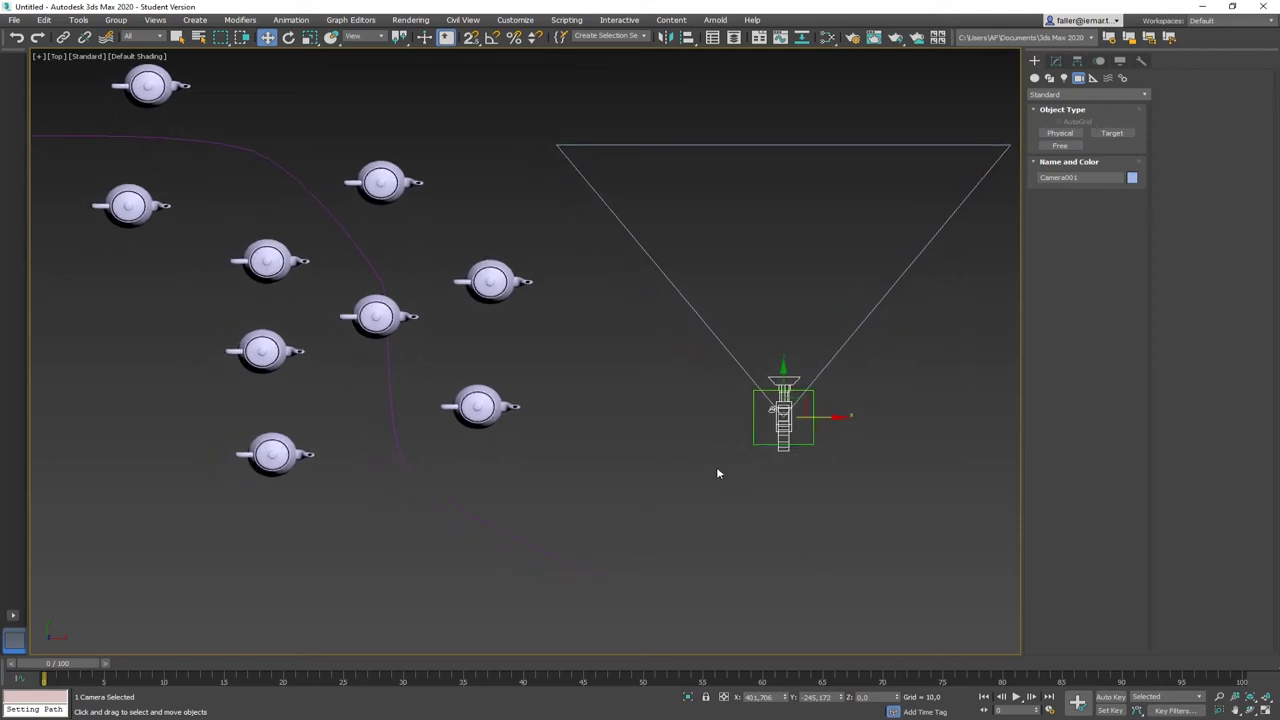
- Apply a Path Constraint from the dummy to the curved line, with Follow enabled on the Y axis
left_click(731, 452)
left_click(754, 440)
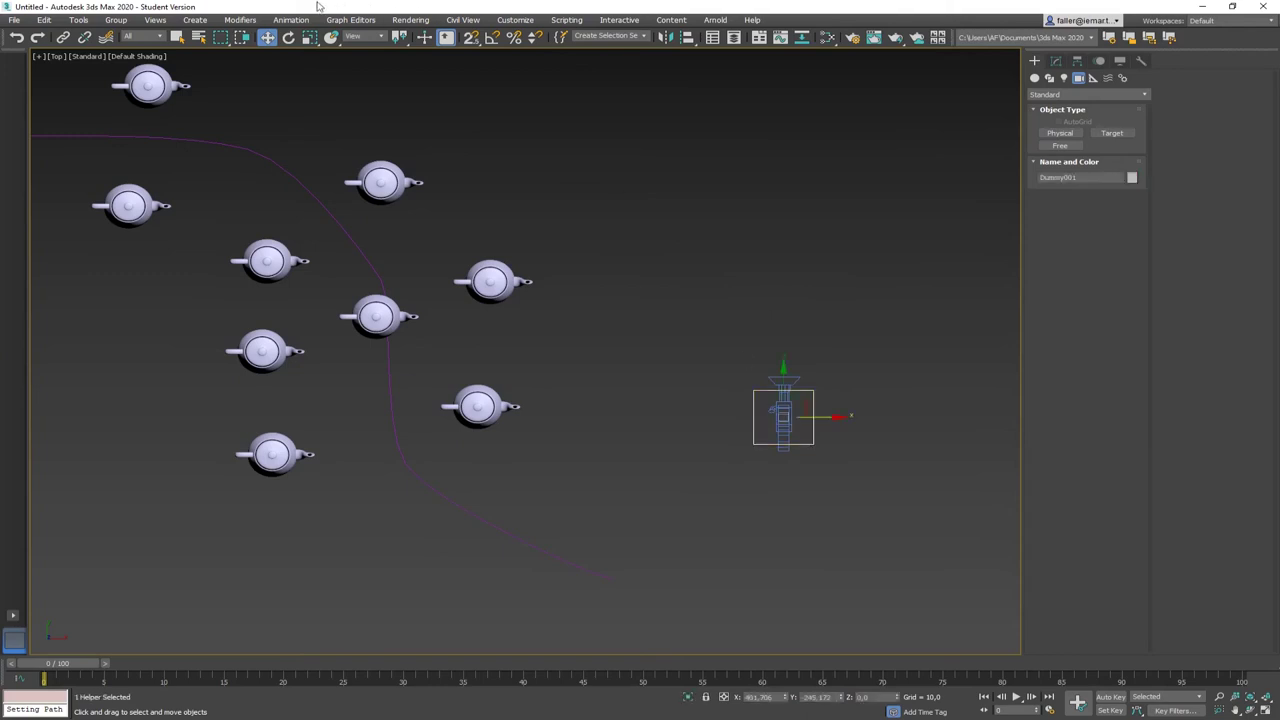
left_click(289, 20)
mouse_move(298, 89)
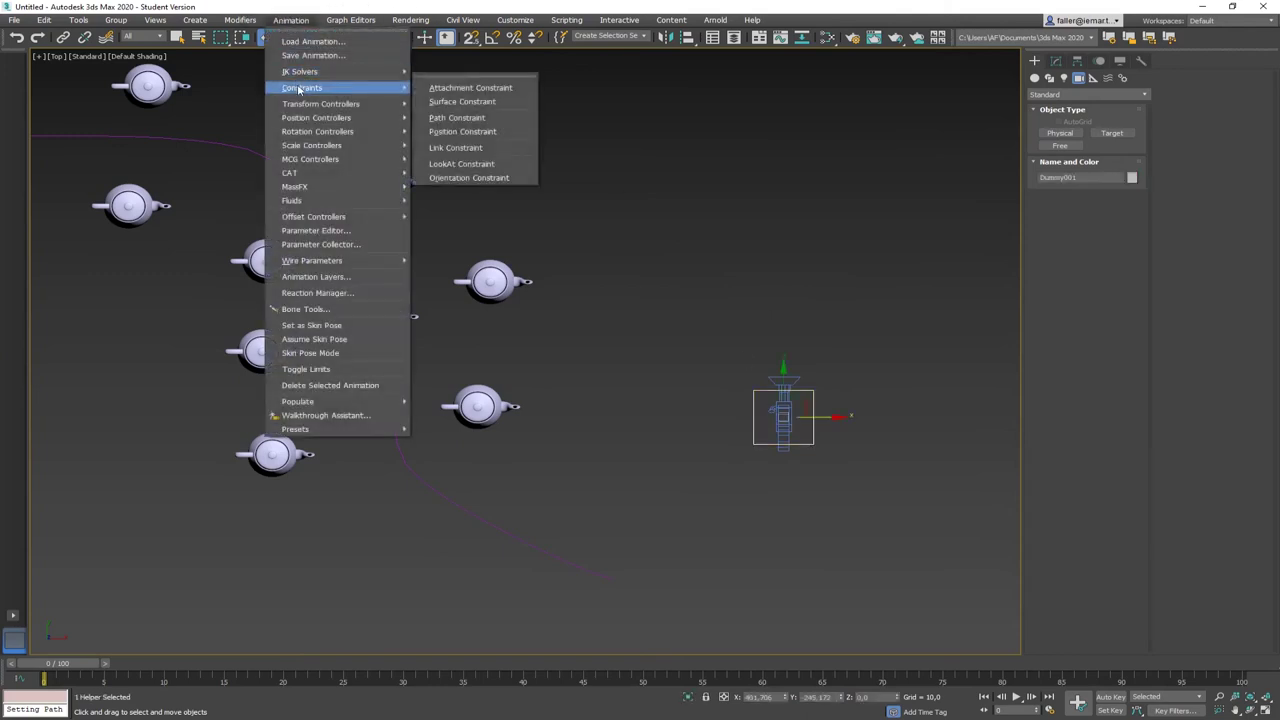
left_click(451, 117)
left_click(499, 530)
middle_click_drag(543, 484, 613, 416)
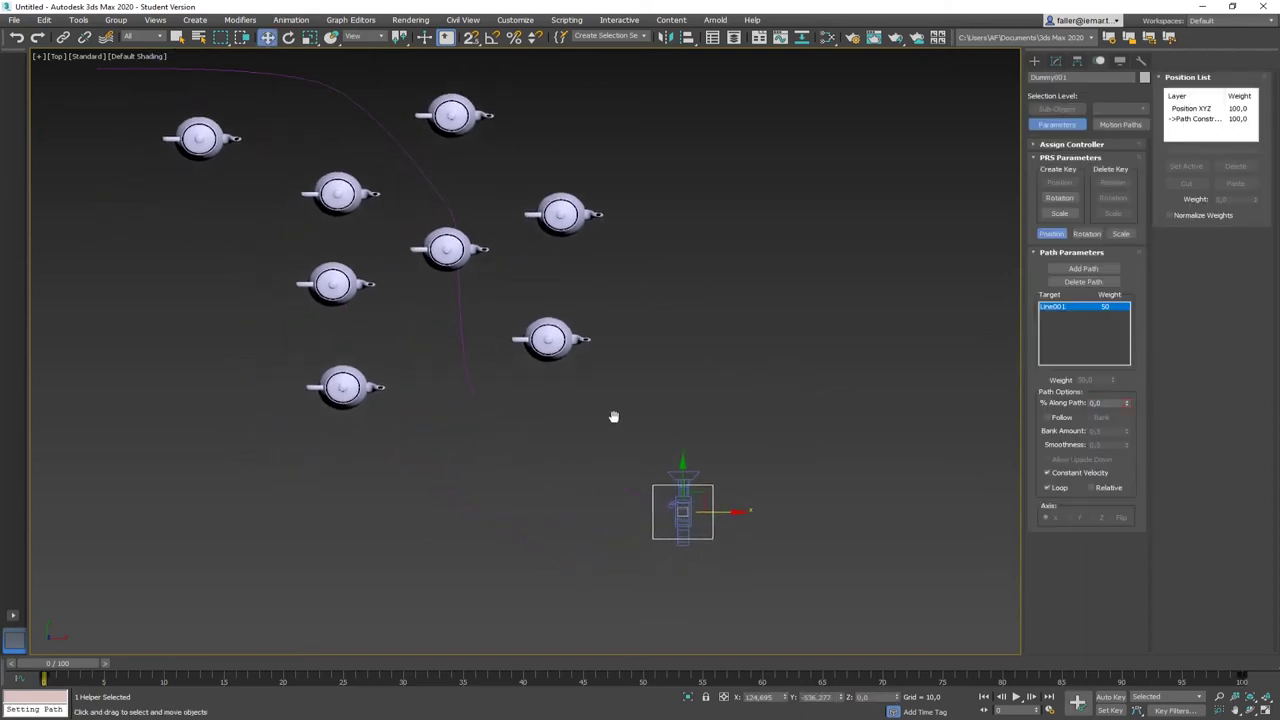
left_click(1048, 418)
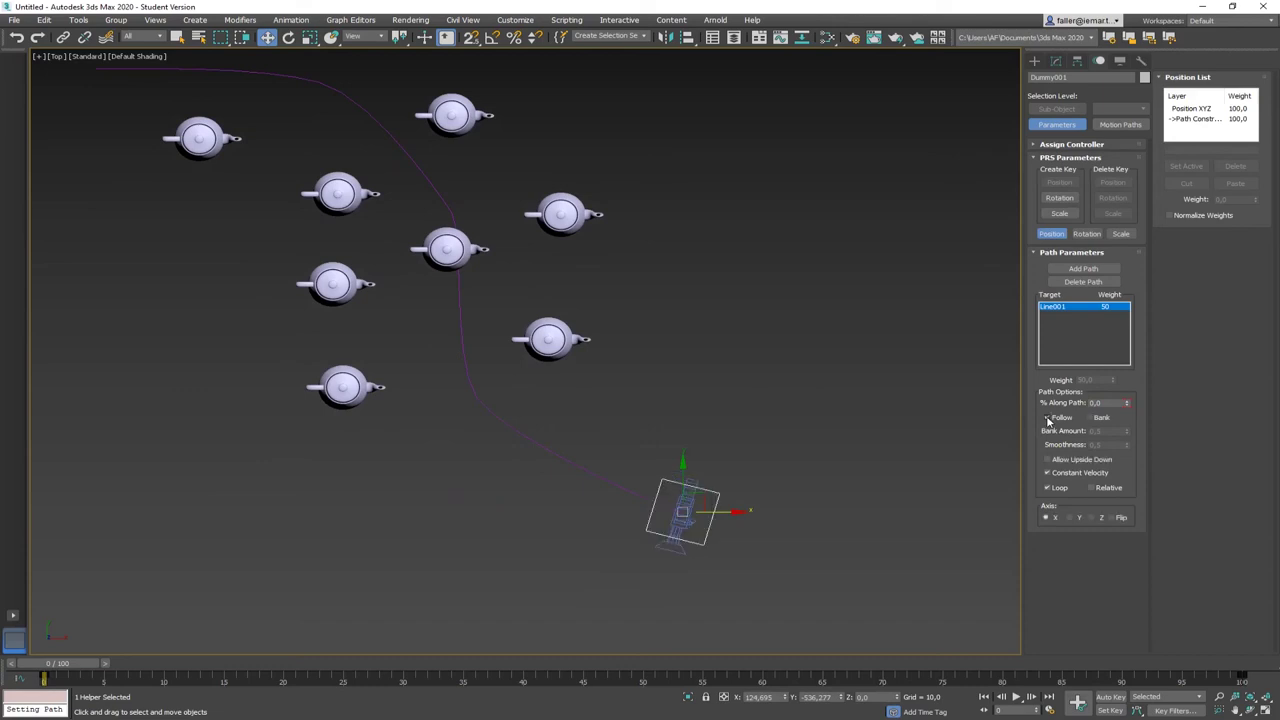
left_click(1070, 518)
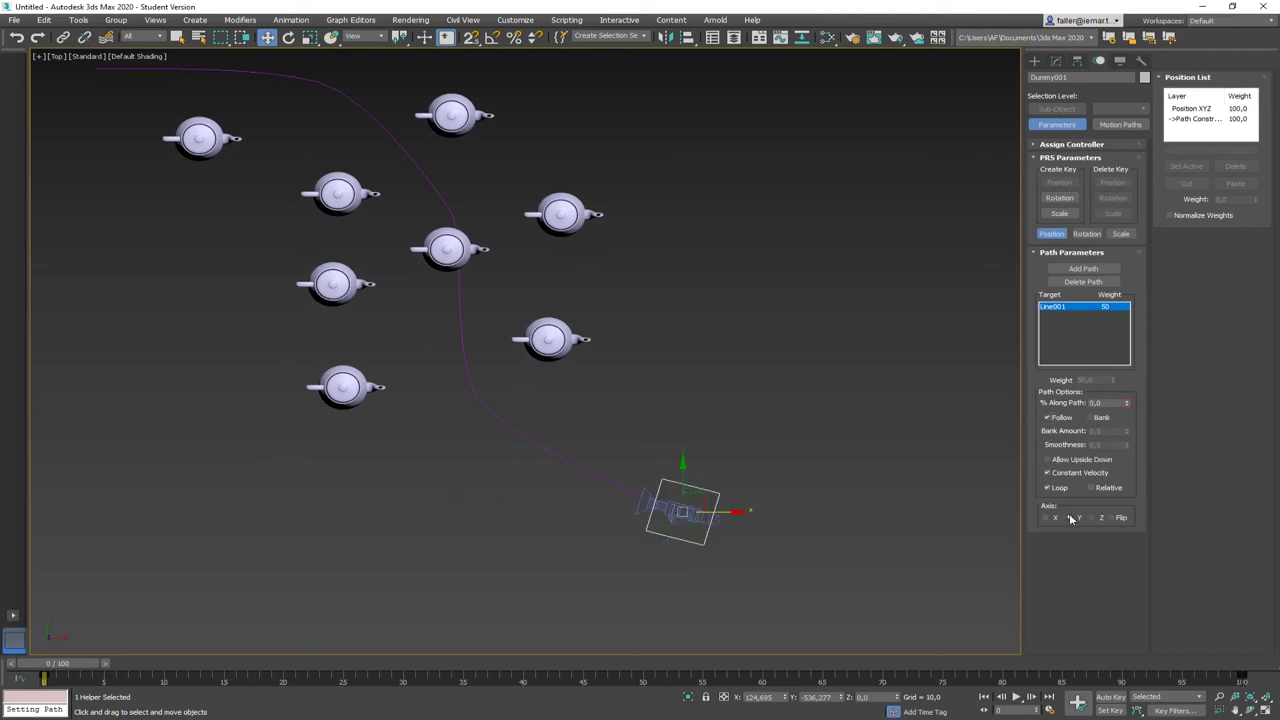
- Scrub the animation to frame 40, checking how the dummy and camera travel along the line
left_click_drag(72, 672, 272, 674)
key("w")
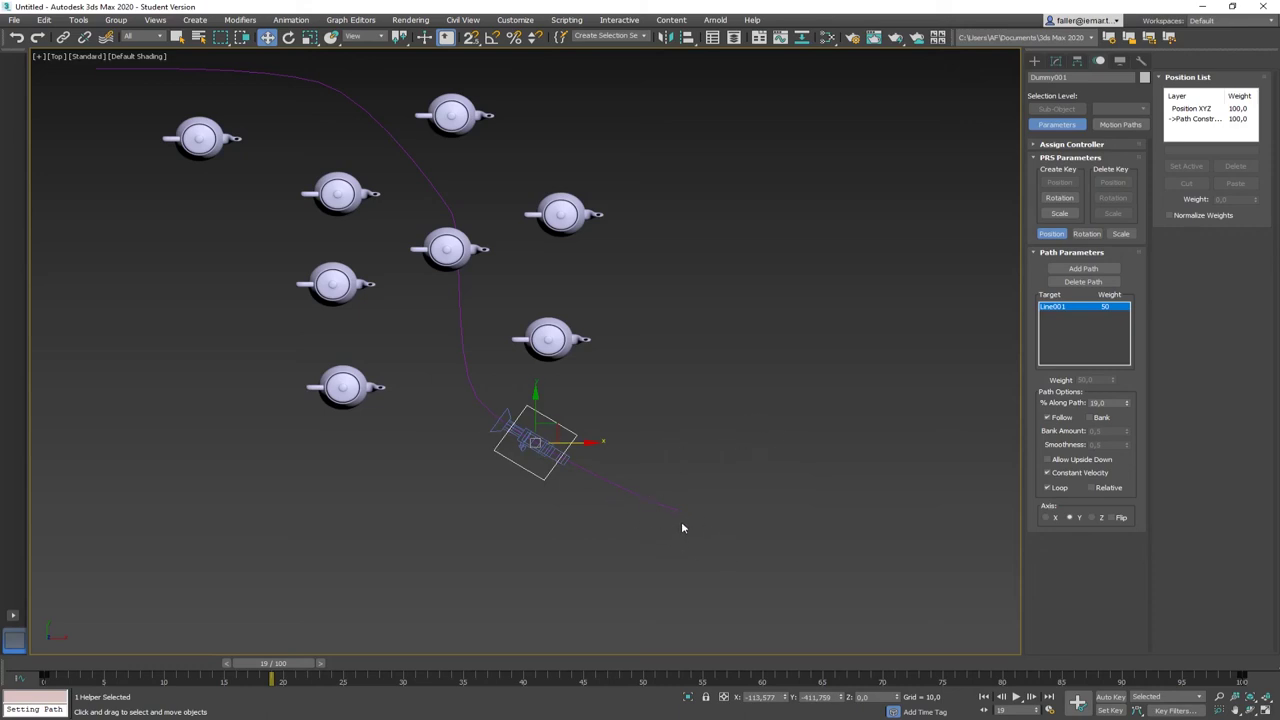
left_click_drag(315, 665, 523, 672)
key("w")
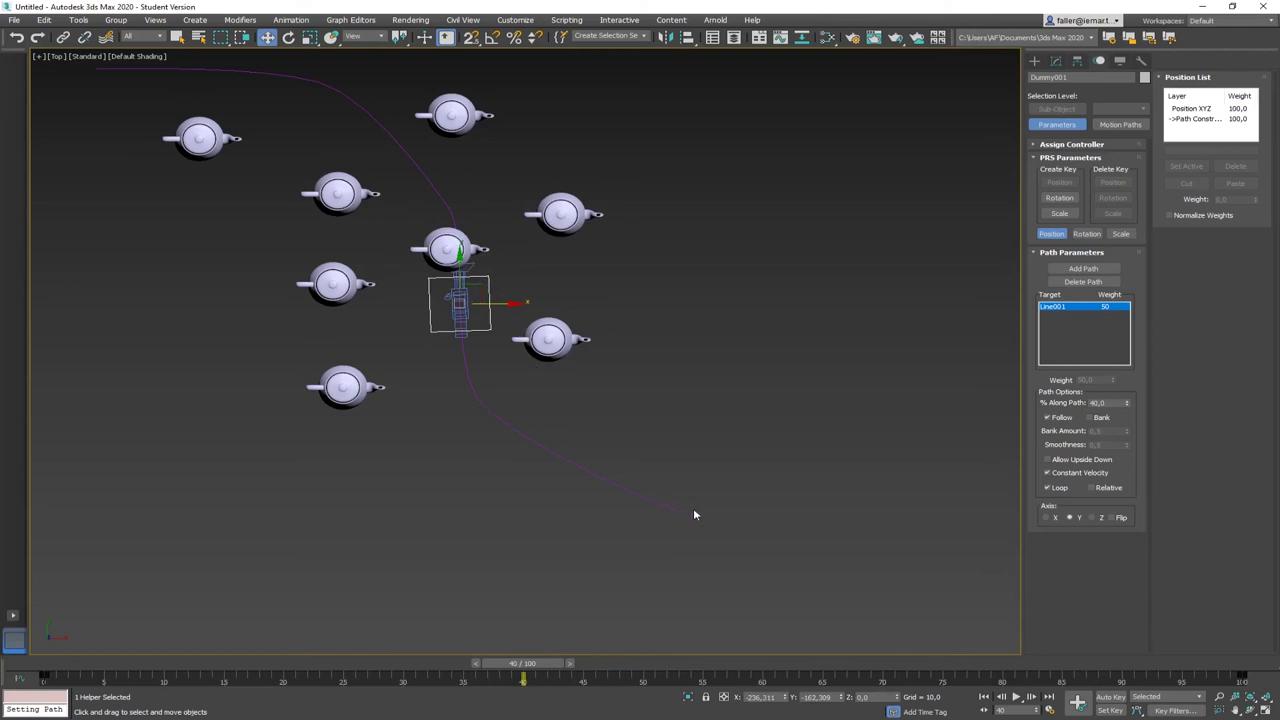
- With Auto Key enabled, raise the camera above the dummy to about Z 112 at frame 40
middle_click_drag(651, 471, 865, 597)
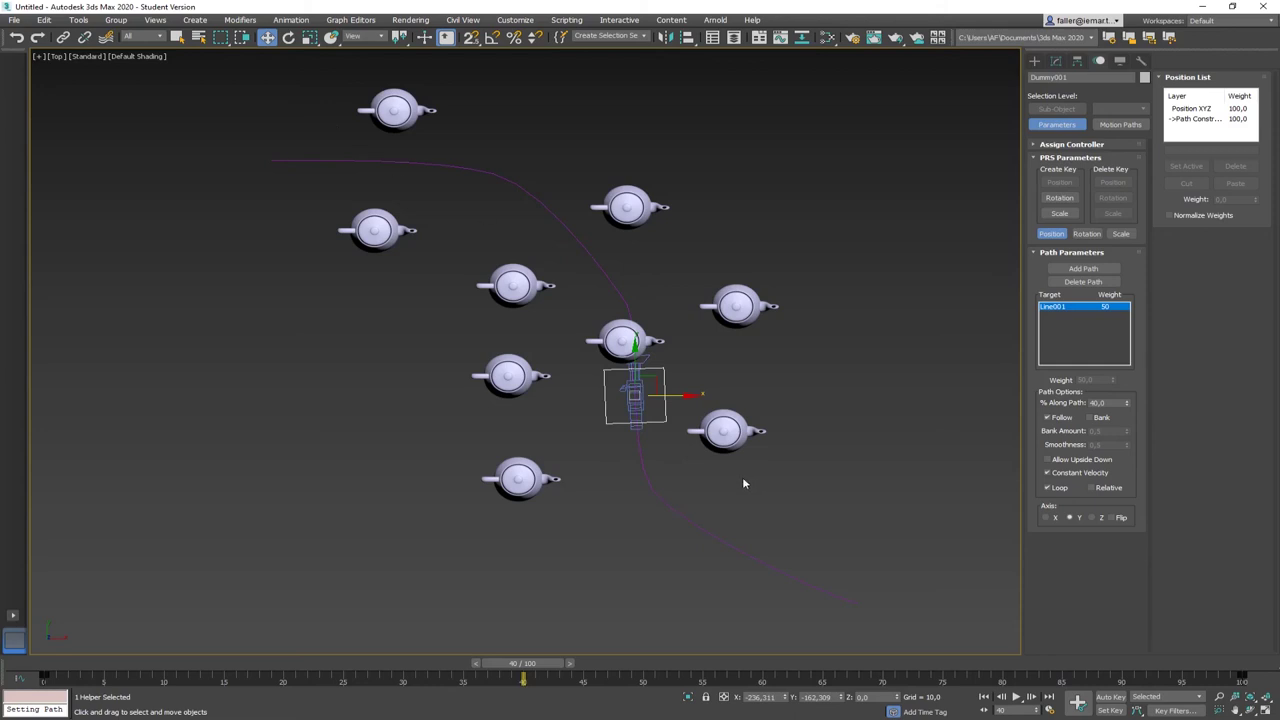
left_click(634, 395)
middle_click_drag(652, 493, 569, 473, "alt")
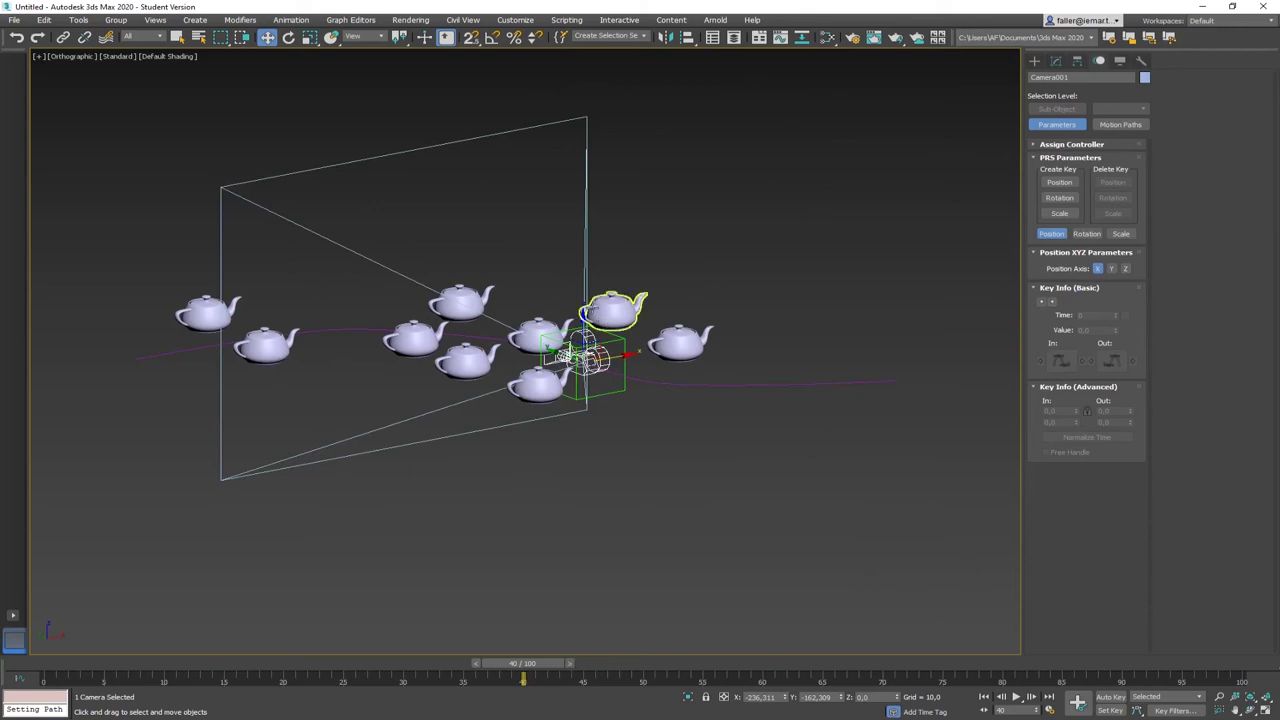
left_click(1111, 697)
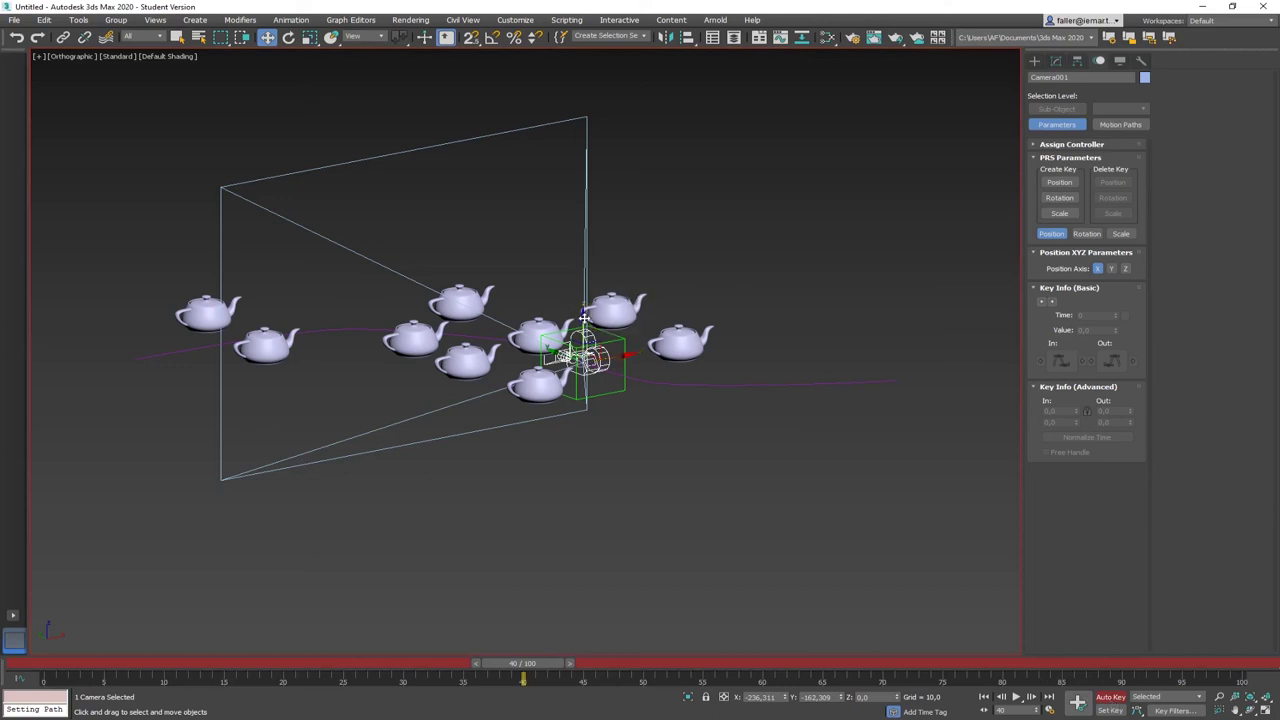
left_click_drag(584, 318, 584, 260)
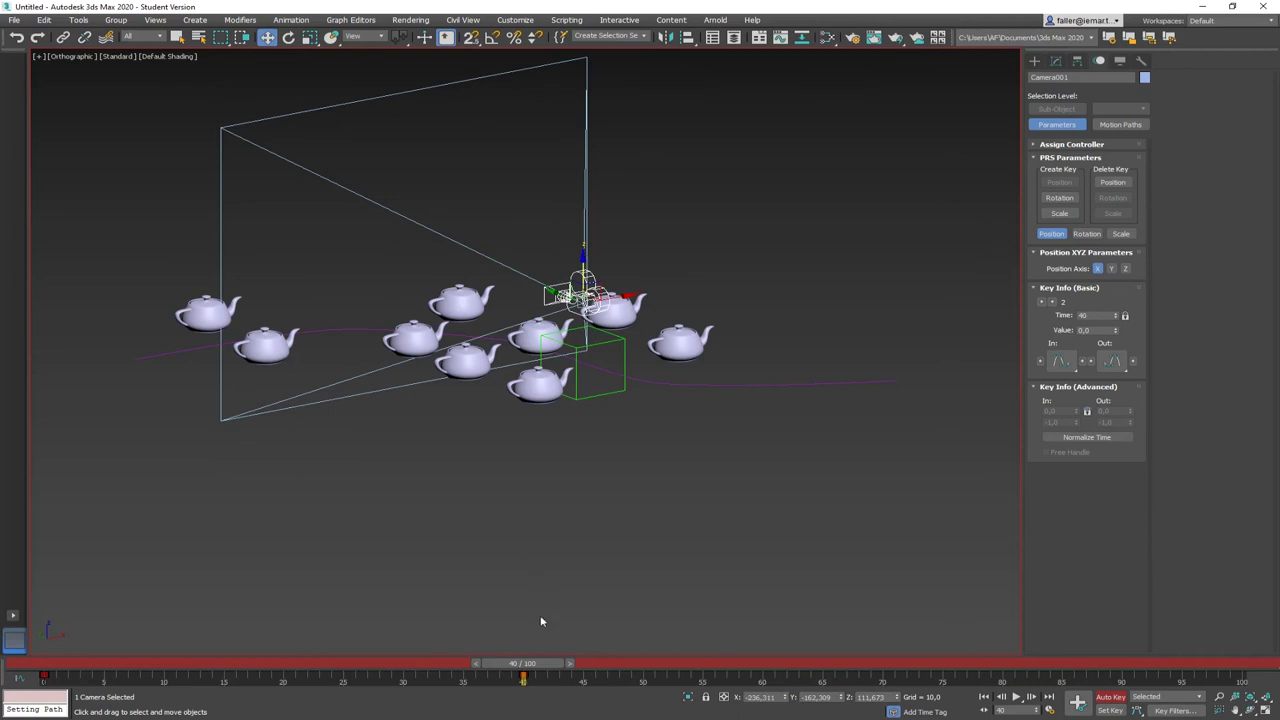
- Shift the camera's starting position key to frame 34 and scrub through the movement
left_click_drag(547, 664, 806, 664)
left_click_drag(1257, 666, 442, 668)
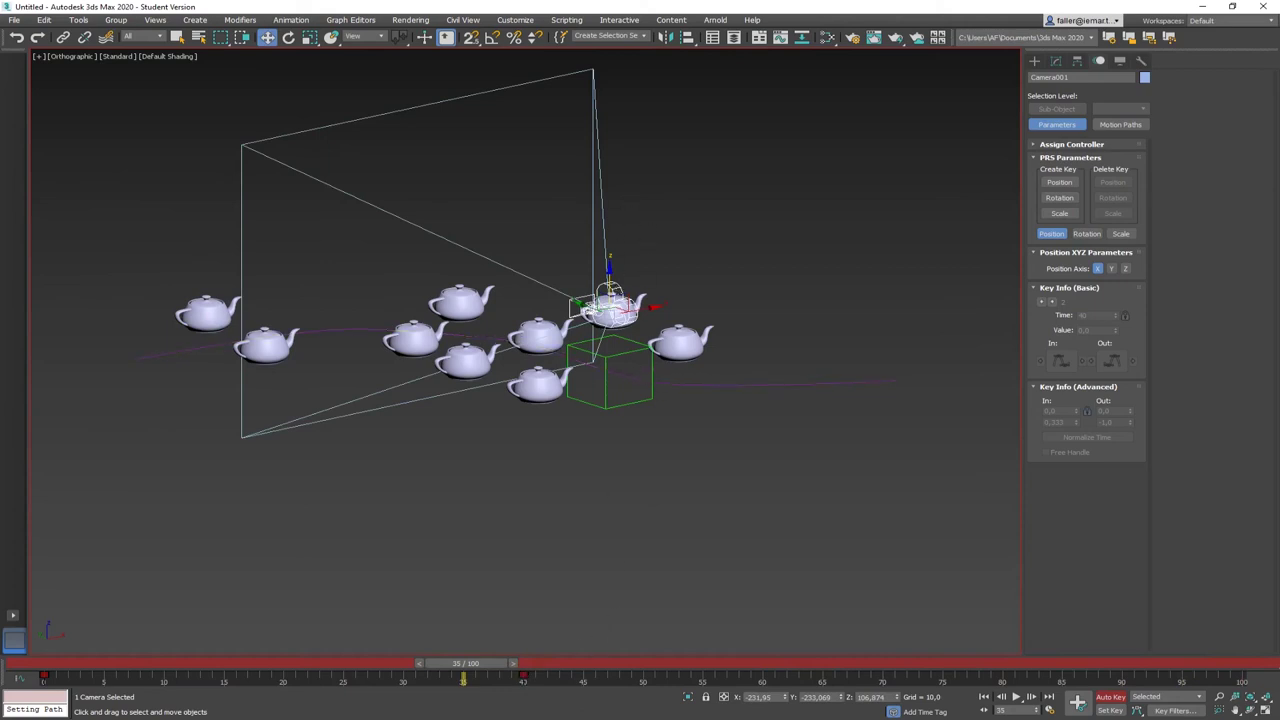
left_click(44, 677)
left_click_drag(484, 668, 439, 668)
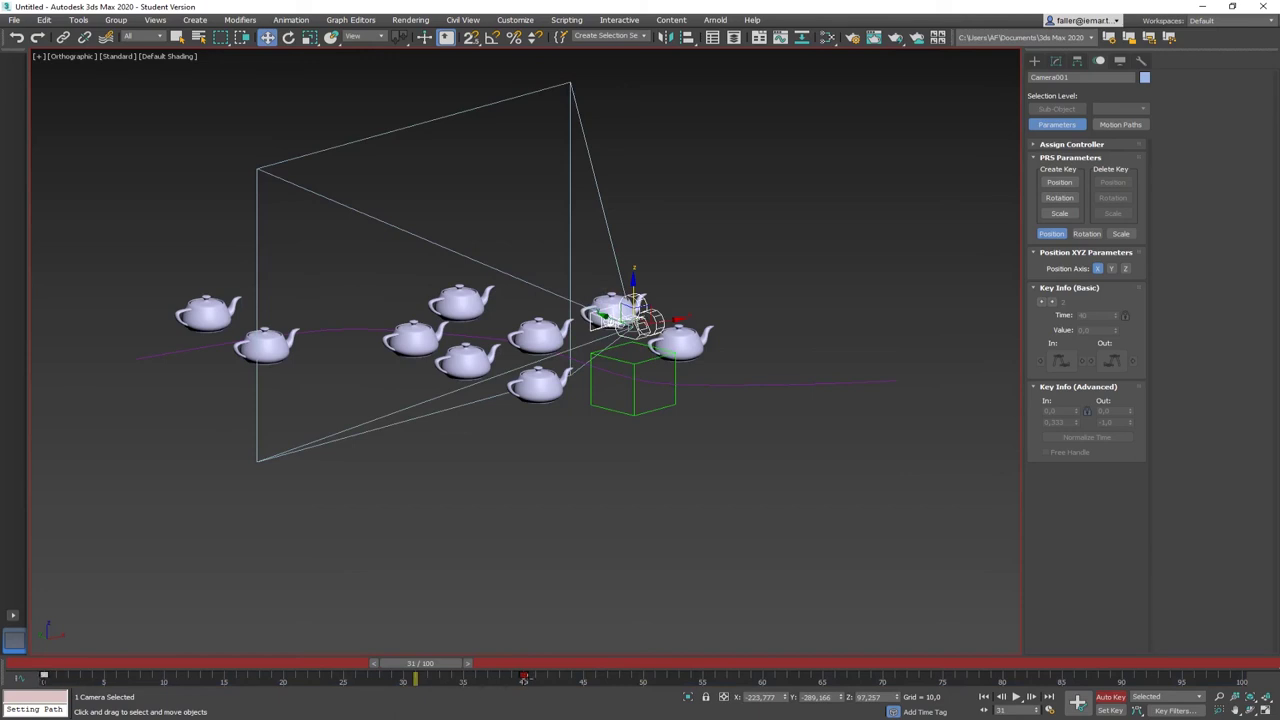
left_click(59, 681)
left_click_drag(43, 679, 670, 665)
key("w")
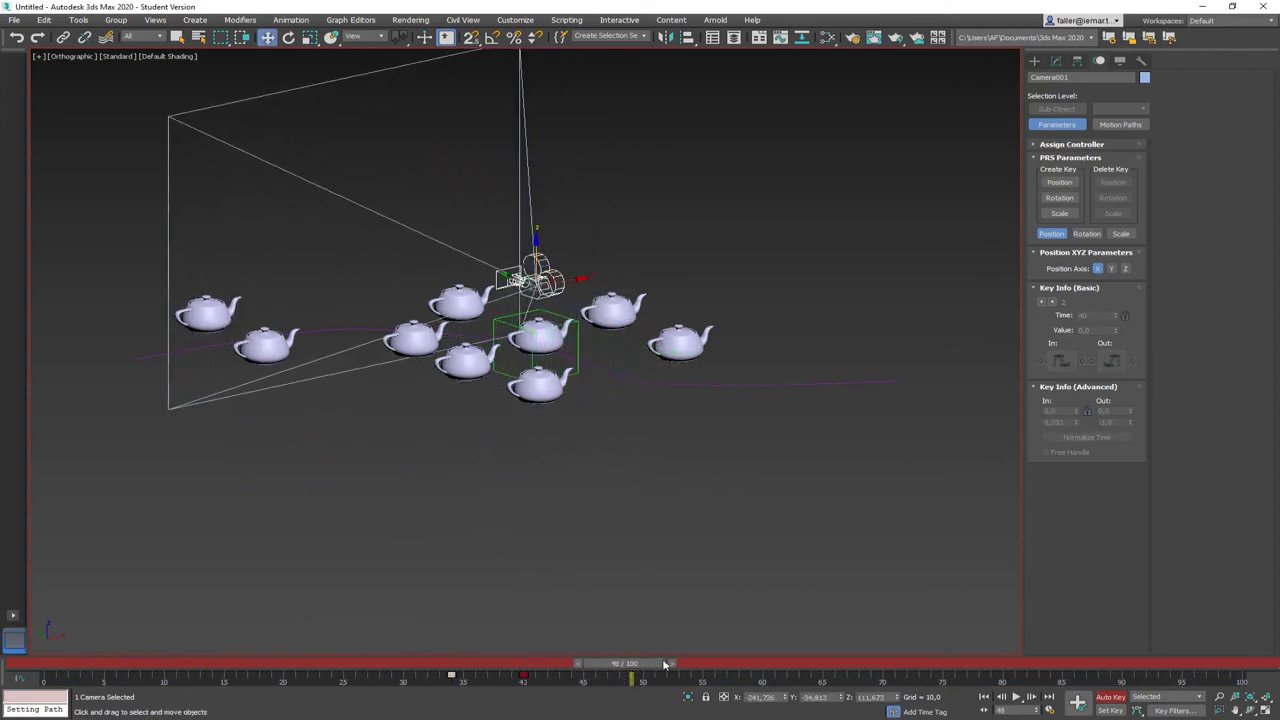
- Copy the camera's low position key at frame 34 to frame 62 and scrub through the descent
left_click_drag(452, 677, 714, 677)
key("w")
mouse_move(568, 663)
left_mouse_down()
mouse_move(681, 668)
mouse_move(563, 668)
left_mouse_up()
scroll(511, 603, "down", 2)
middle_click_drag(511, 603, 563, 589, "alt")
left_click_drag(612, 663, 786, 676)
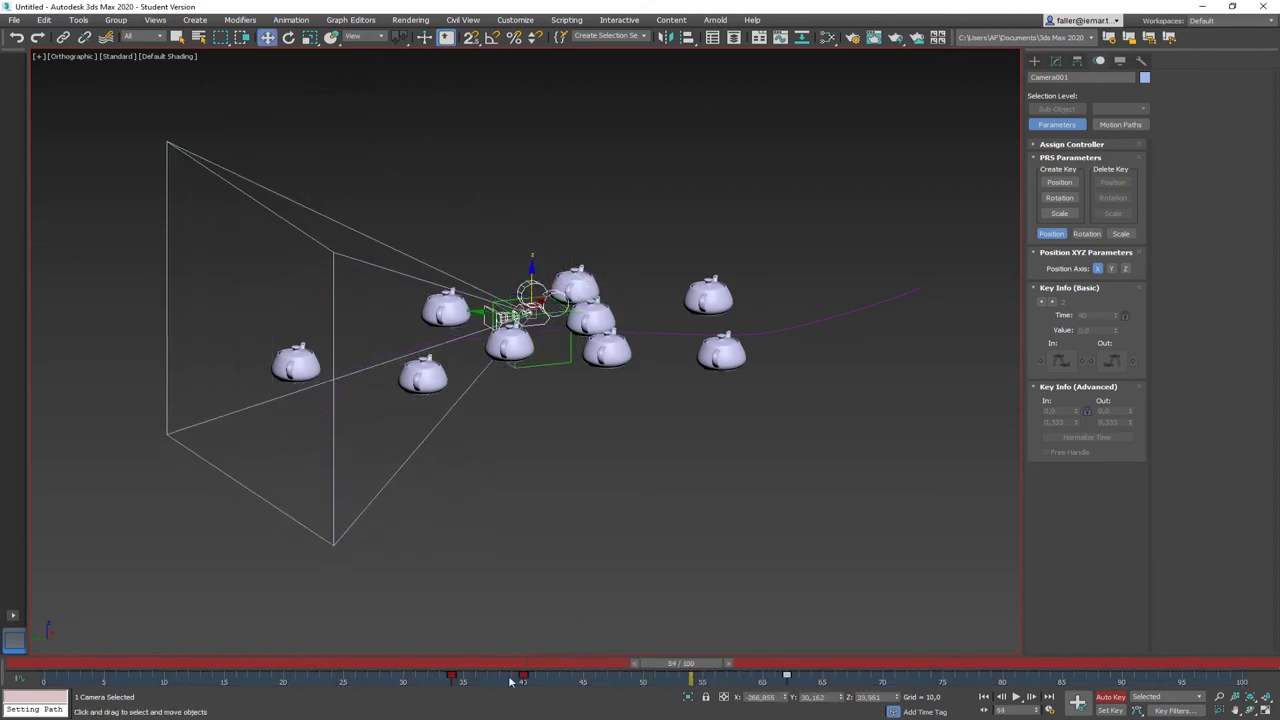
- Shift the camera's raised position key to frame 45, and turn off Auto Key before returning to frame 0
left_click_drag(524, 676, 582, 677)
left_click_drag(686, 663, 918, 665)
key("w")
left_click(1111, 697)
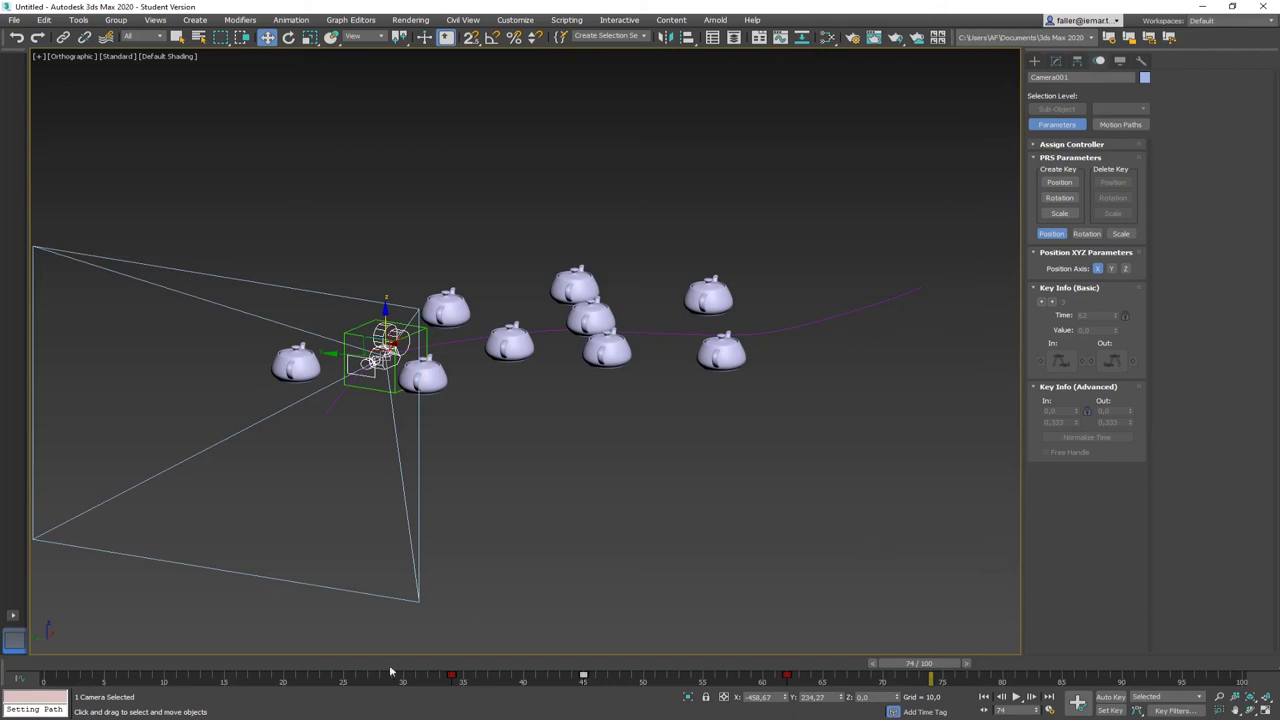
left_click_drag(936, 653, 35, 657)
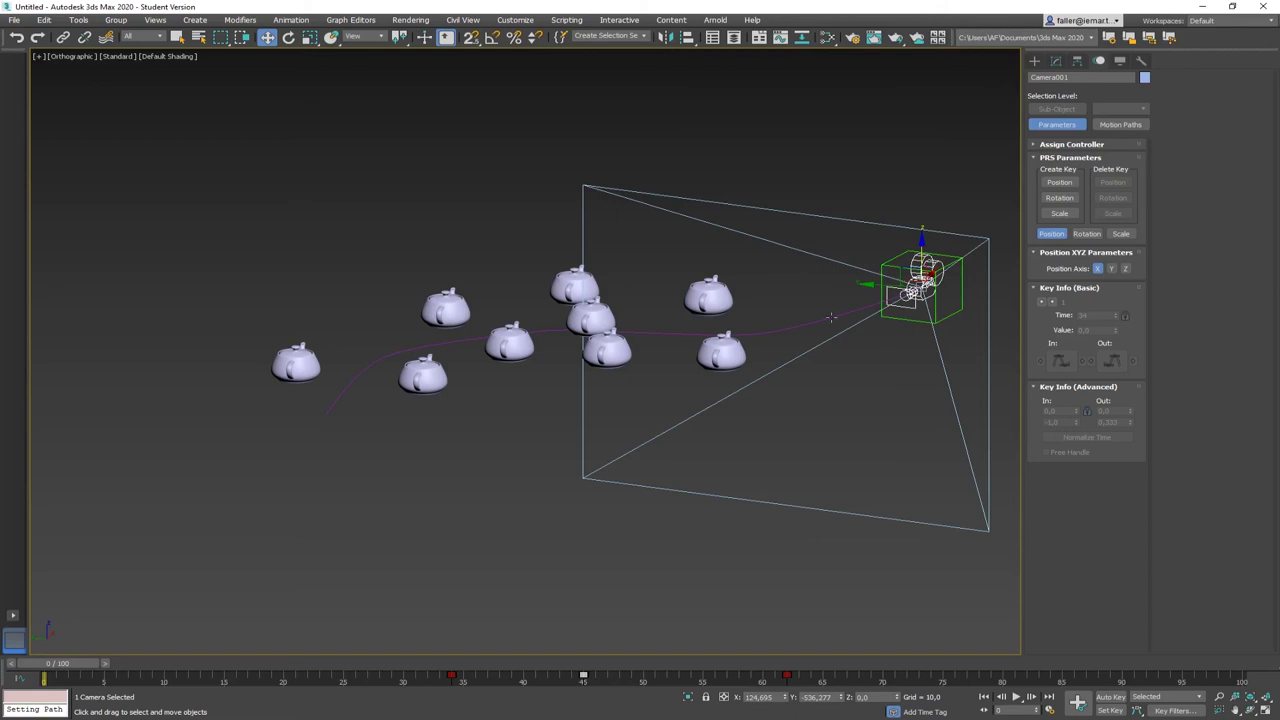
- In the Curve Editor, raise the camera's Z Position keys at frames 34 and 62 to about 9.9
left_click(780, 37)
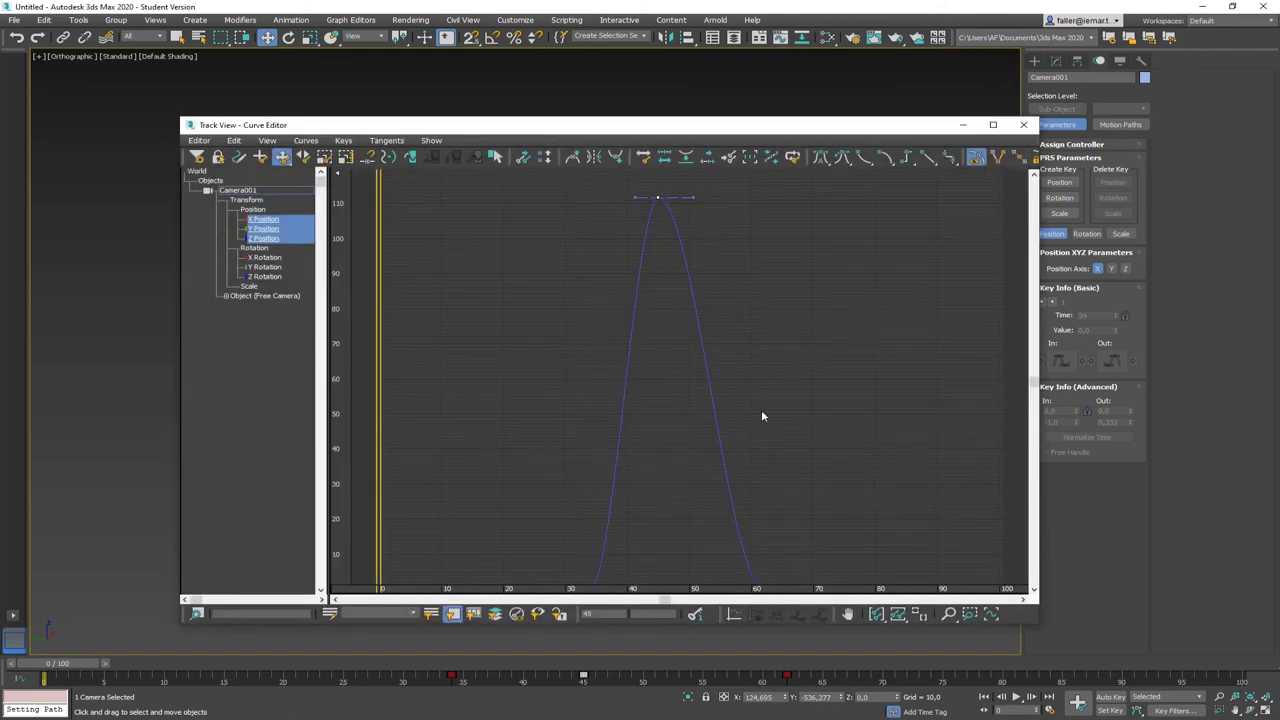
left_click(898, 613)
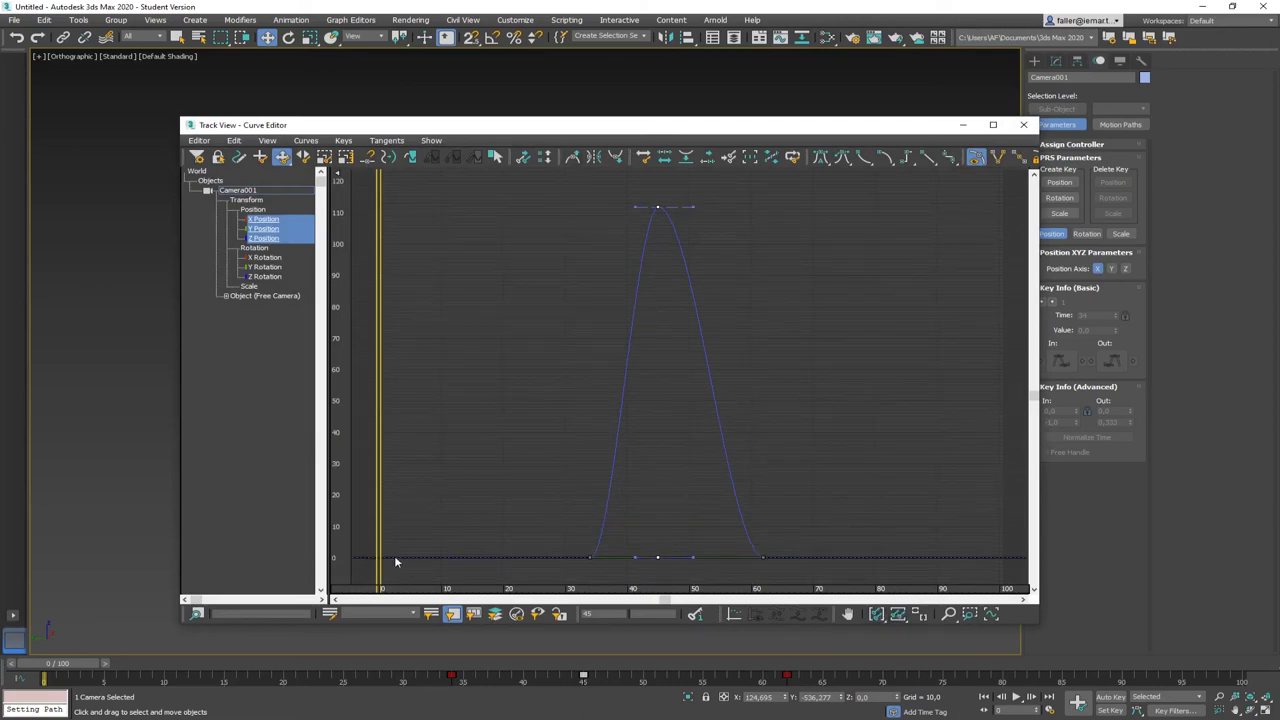
left_click(263, 239)
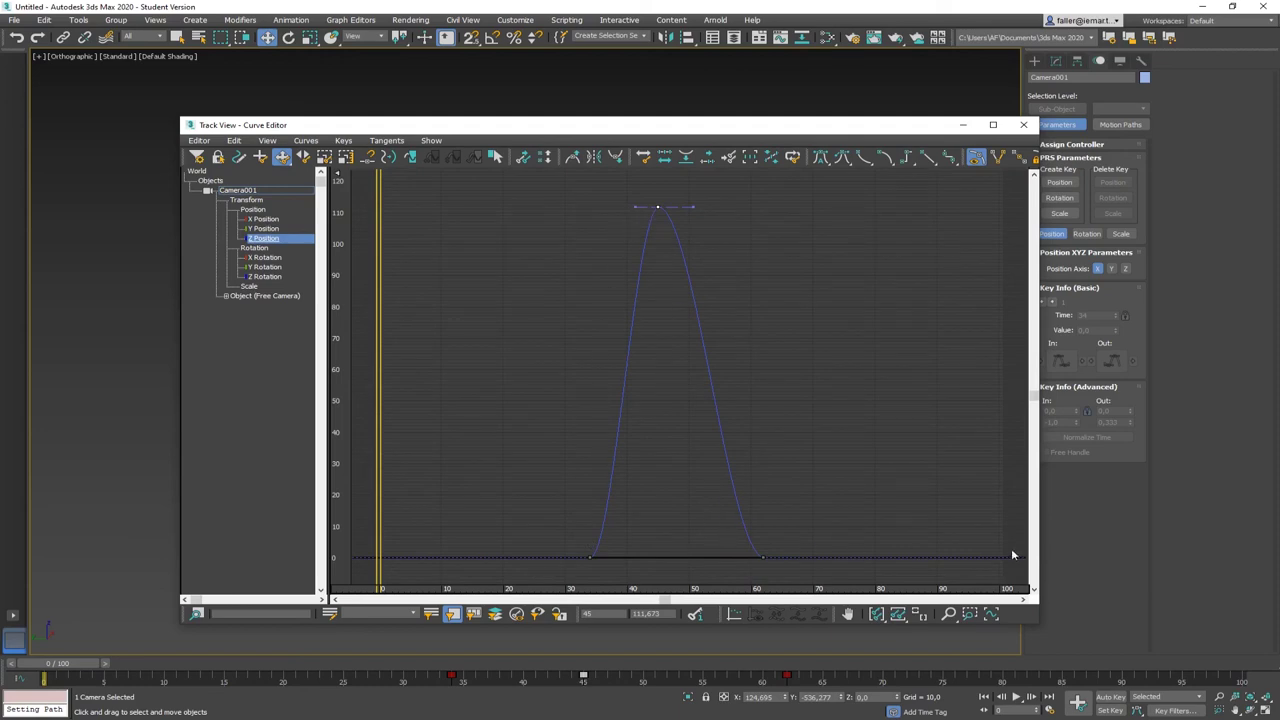
left_click(765, 559)
left_click_drag(763, 557, 764, 525)
left_click(1023, 125)
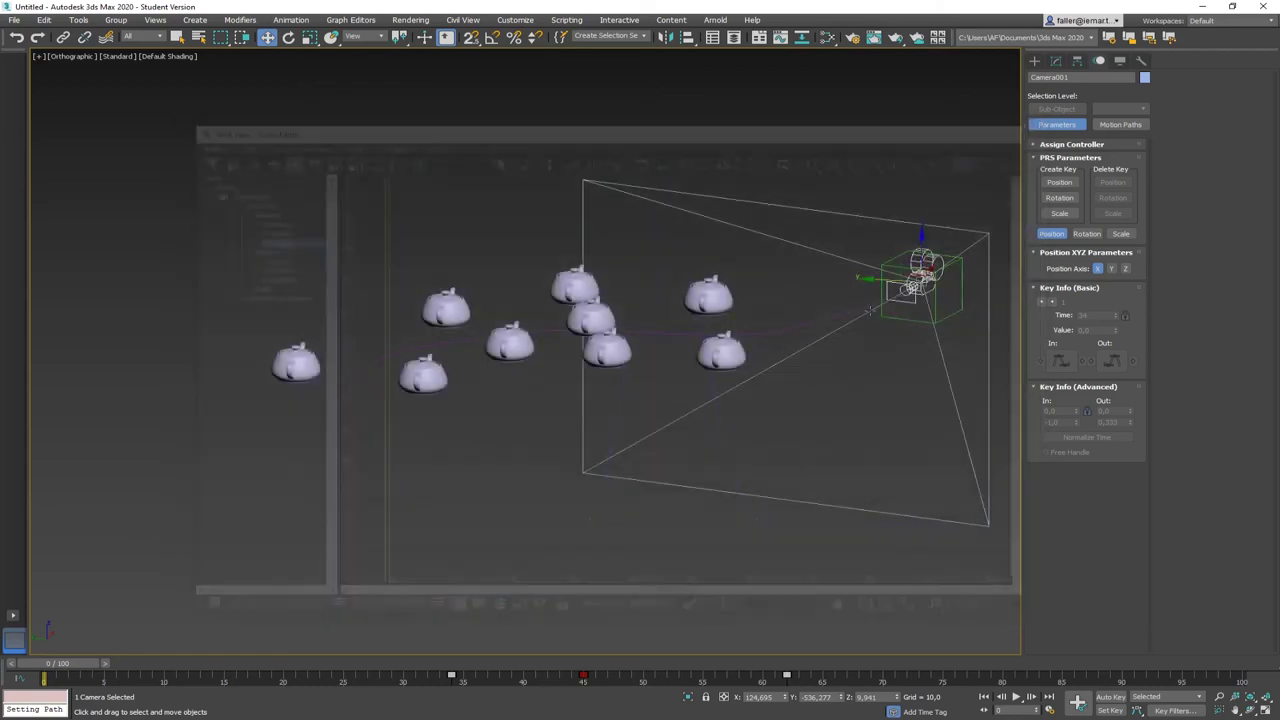
- Examine the camera's height relative to the dummy and the path from the side at frame 12
middle_click_drag(903, 371, 676, 346, "alt")
left_click_drag(95, 663, 235, 663)
scroll(703, 285, "up", 5)
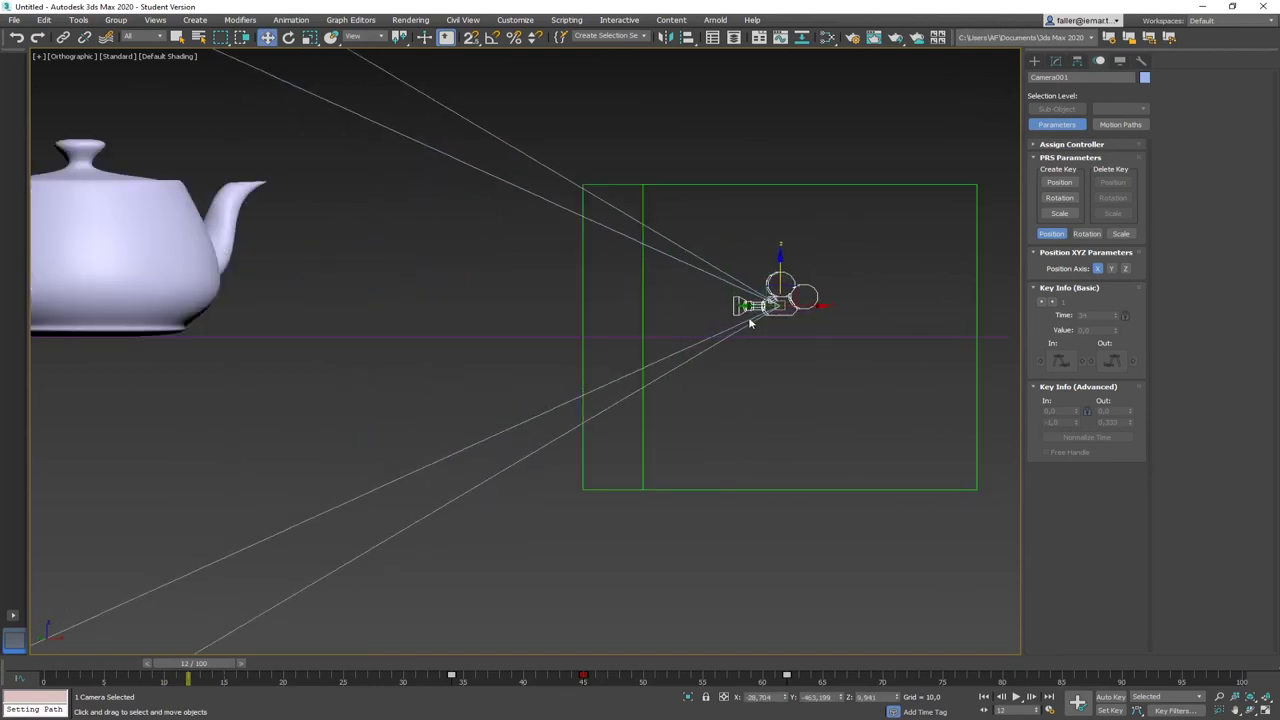
left_click(773, 400)
- Preview the scene through the camera back to frame 0, and return to the top view
key("c")
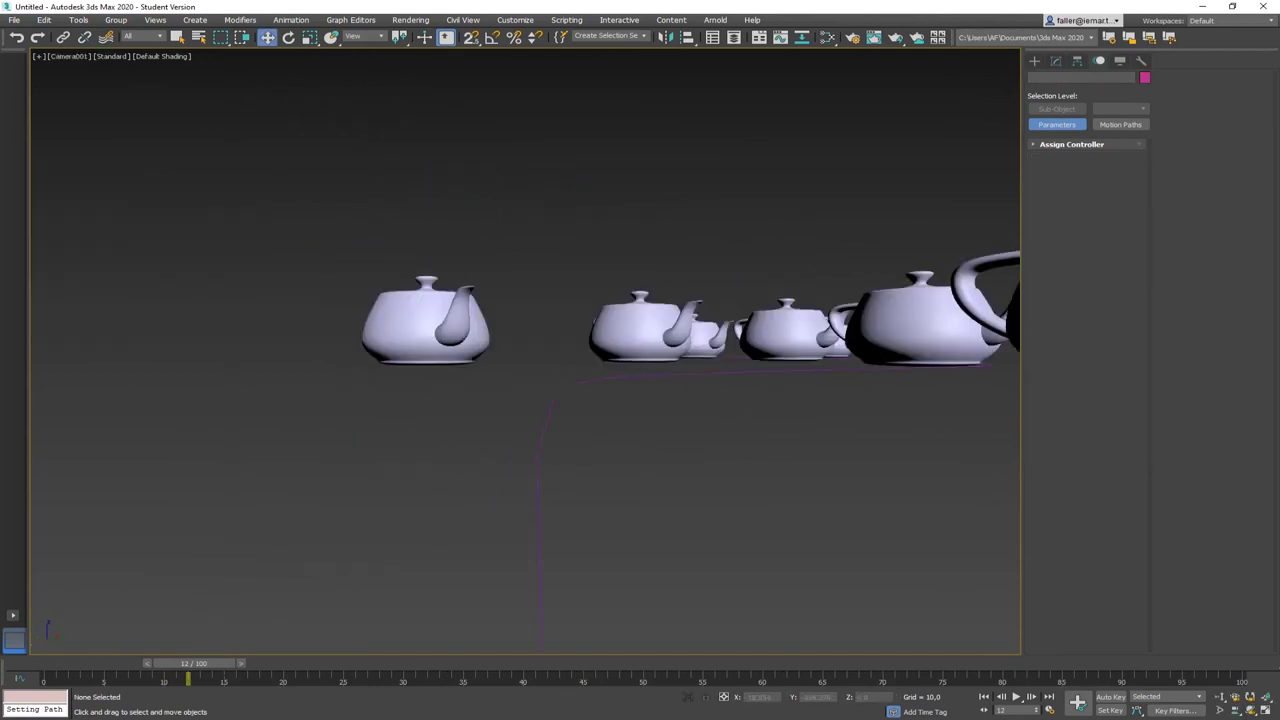
left_click_drag(215, 665, 45, 682)
key("w")
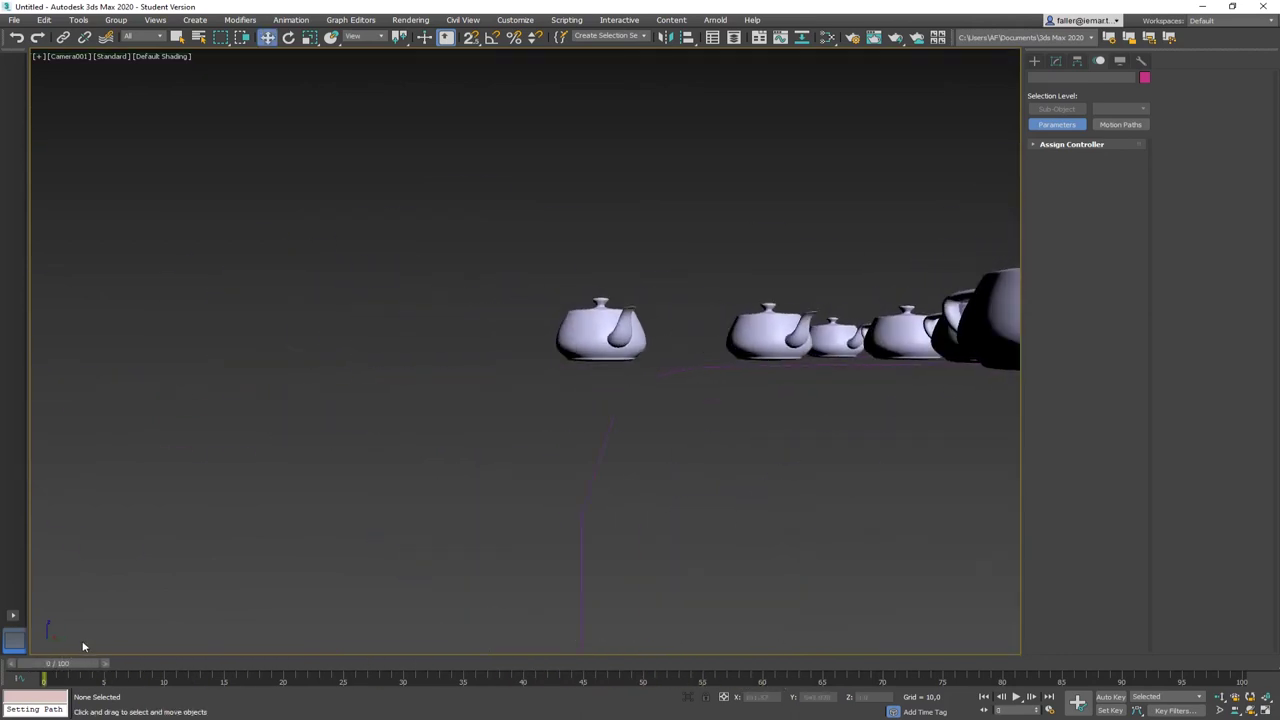
key("t")
mouse_move(507, 503)
middle_mouse_down()
mouse_move(497, 483)
mouse_move(577, 491)
middle_mouse_up()
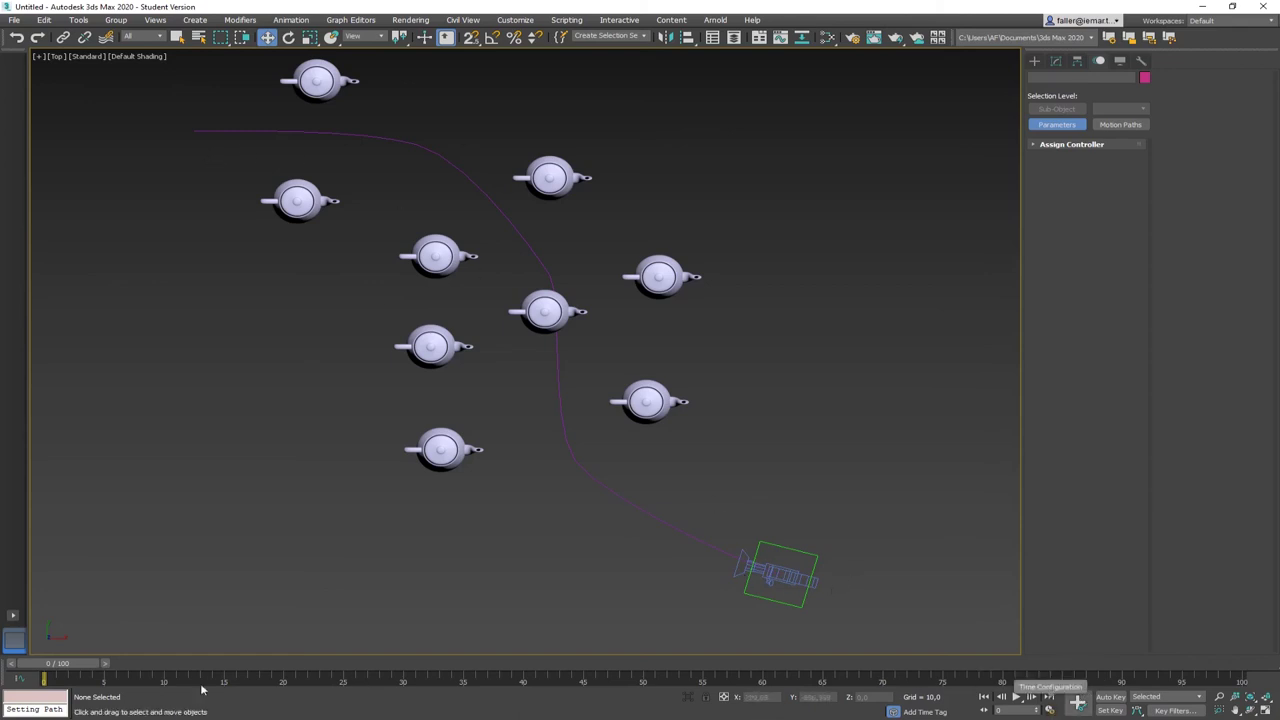
- Extend the animation's end time to frame 200 in the time configuration
left_click(1049, 711)
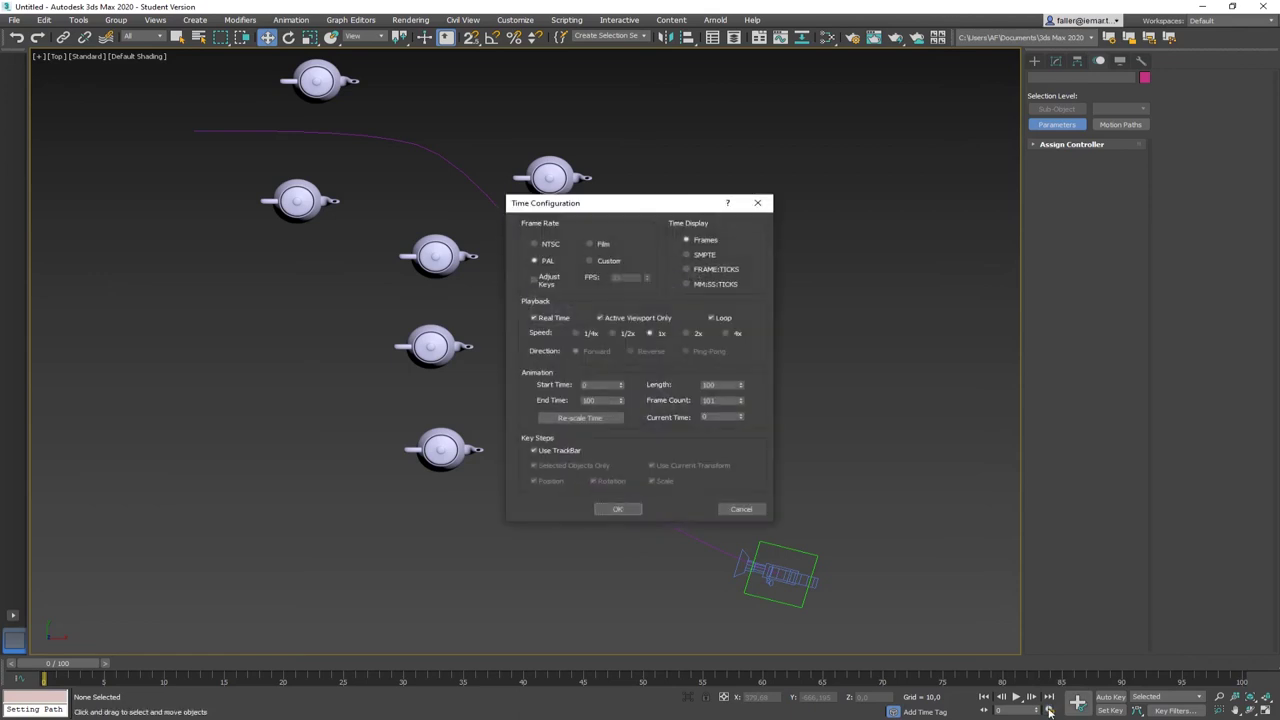
double_click(605, 400)
type("200")
key("Return")
left_click(617, 509)
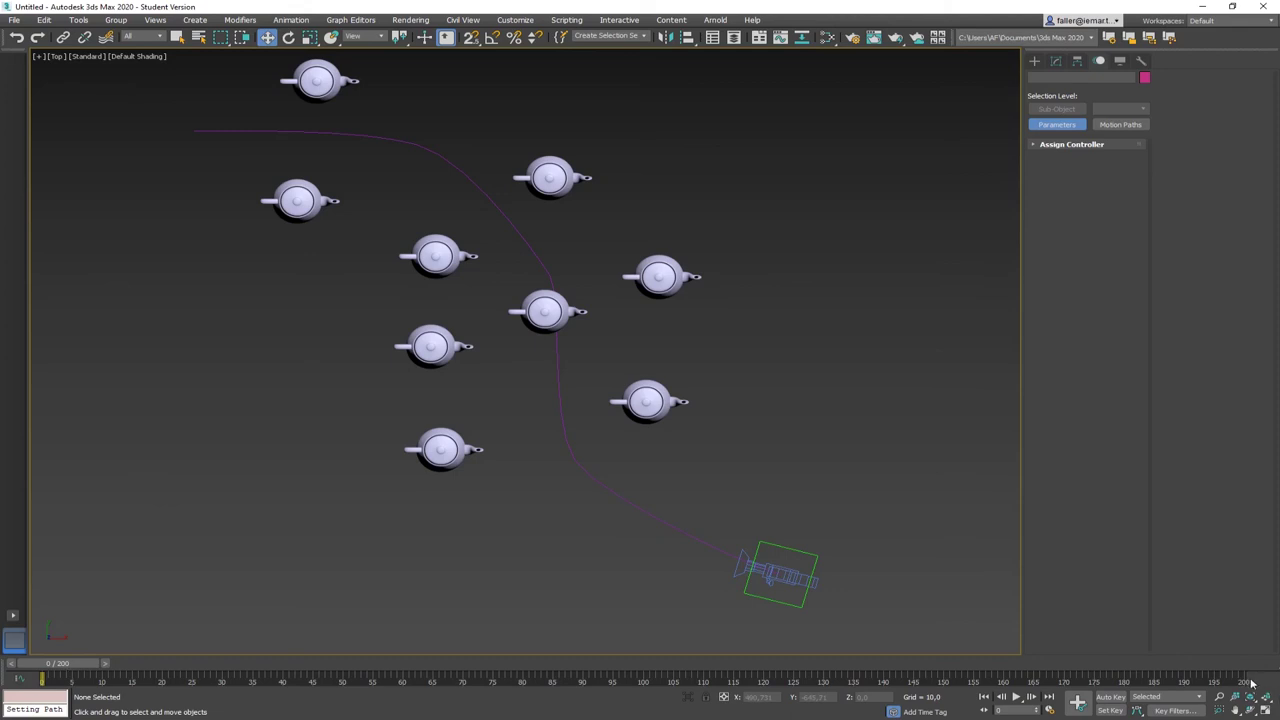
- Select the path-constrained dummy and shift its end key from frame 100 to frame 200
left_click(784, 546)
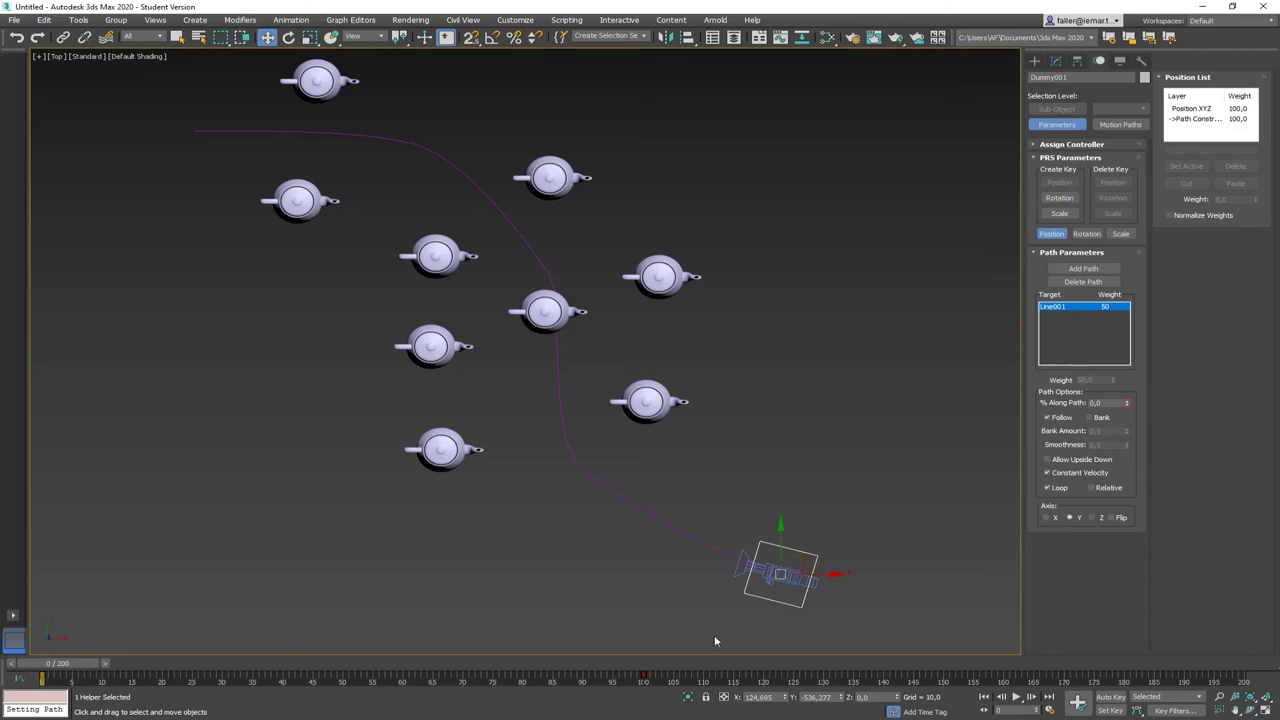
left_click(107, 664)
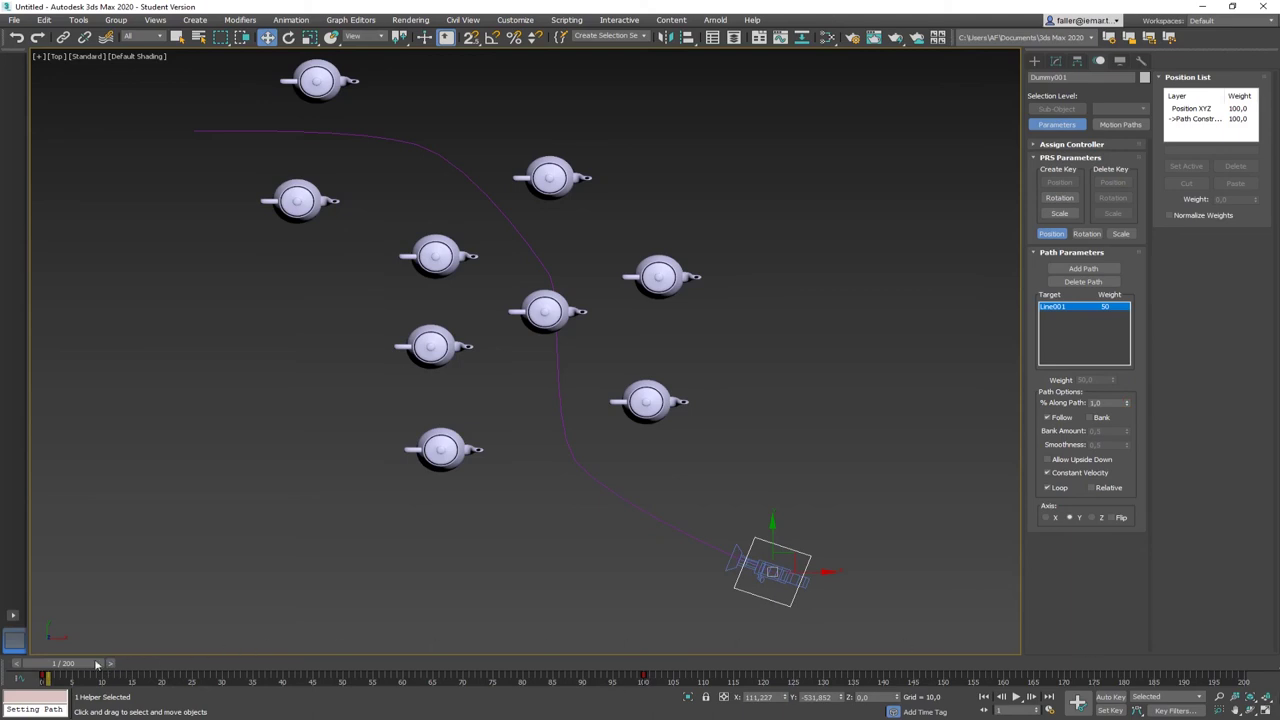
left_click_drag(85, 664, 539, 676)
key("w")
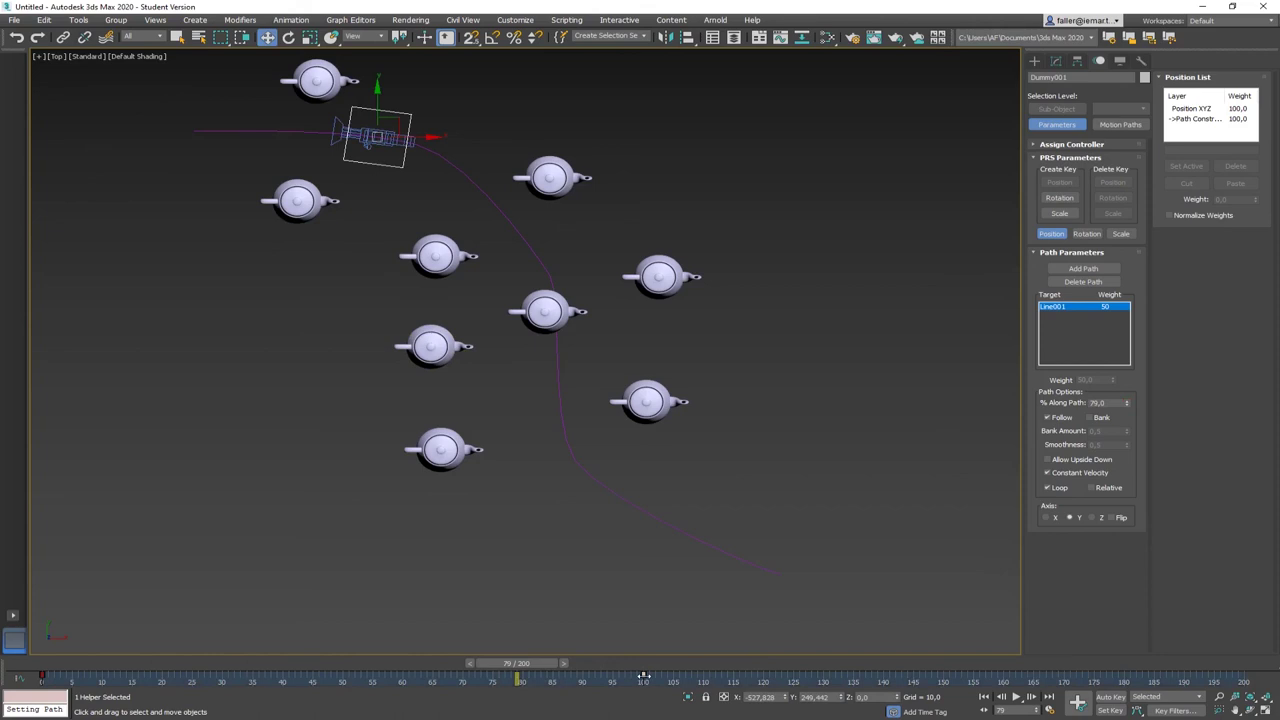
left_click_drag(643, 677, 1238, 677)
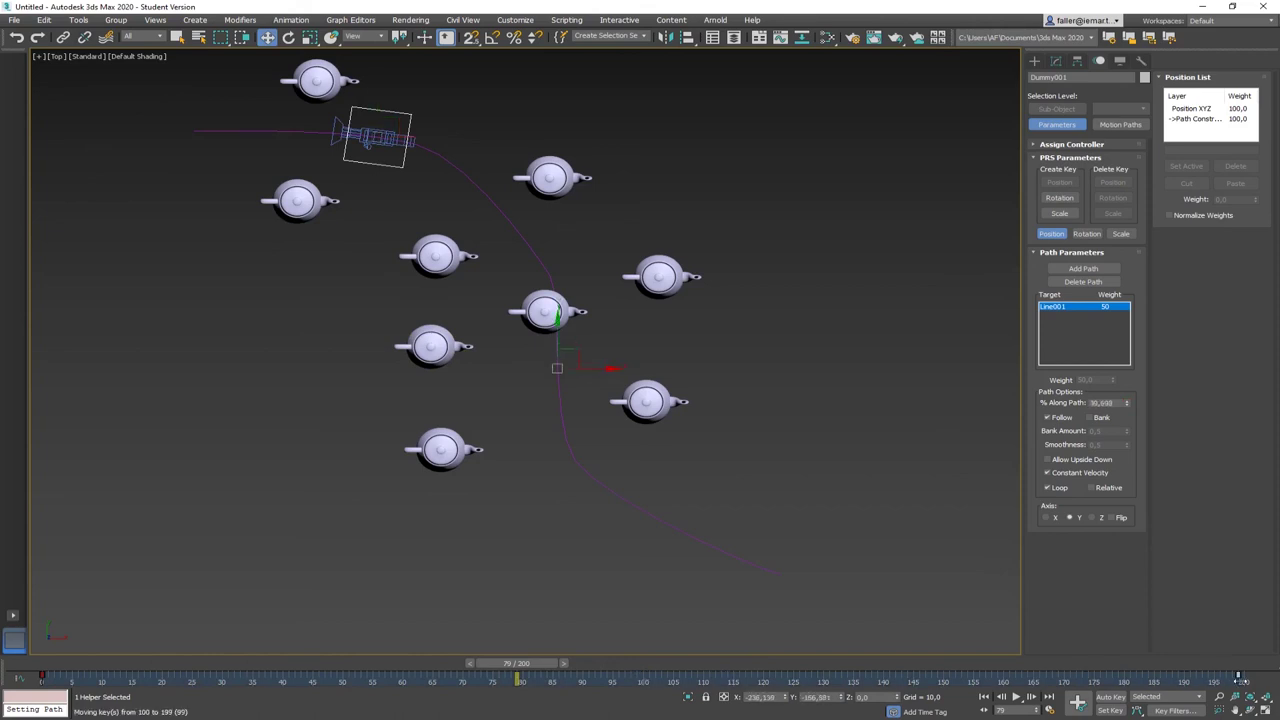
left_click_drag(1238, 677, 1244, 677)
left_click_drag(1244, 677, 679, 680)
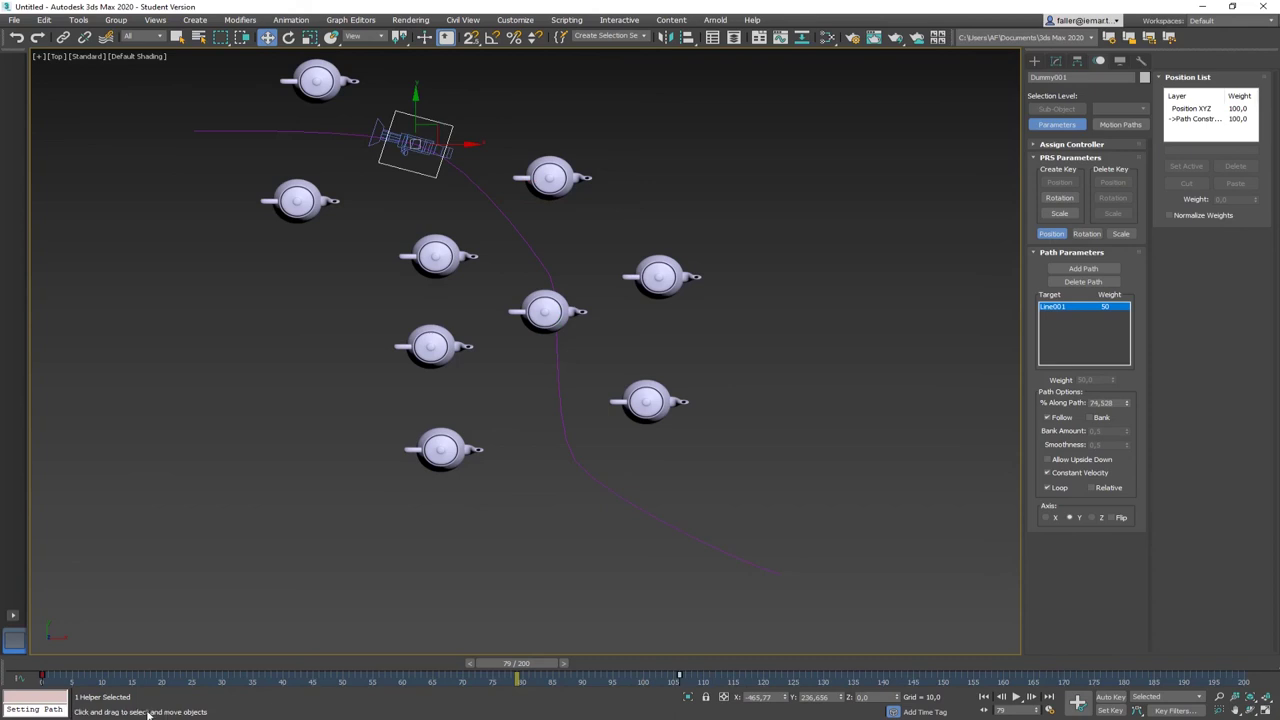
key("ctrl+z")
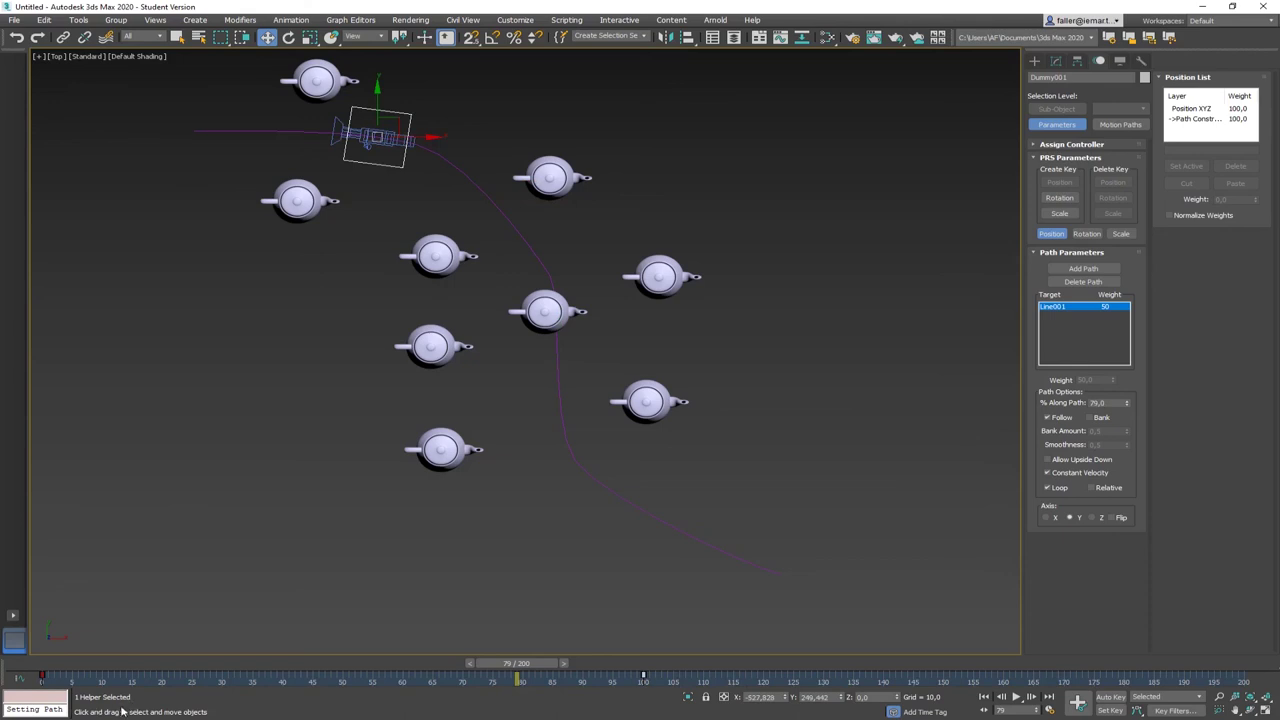
left_click_drag(644, 678, 1244, 677)
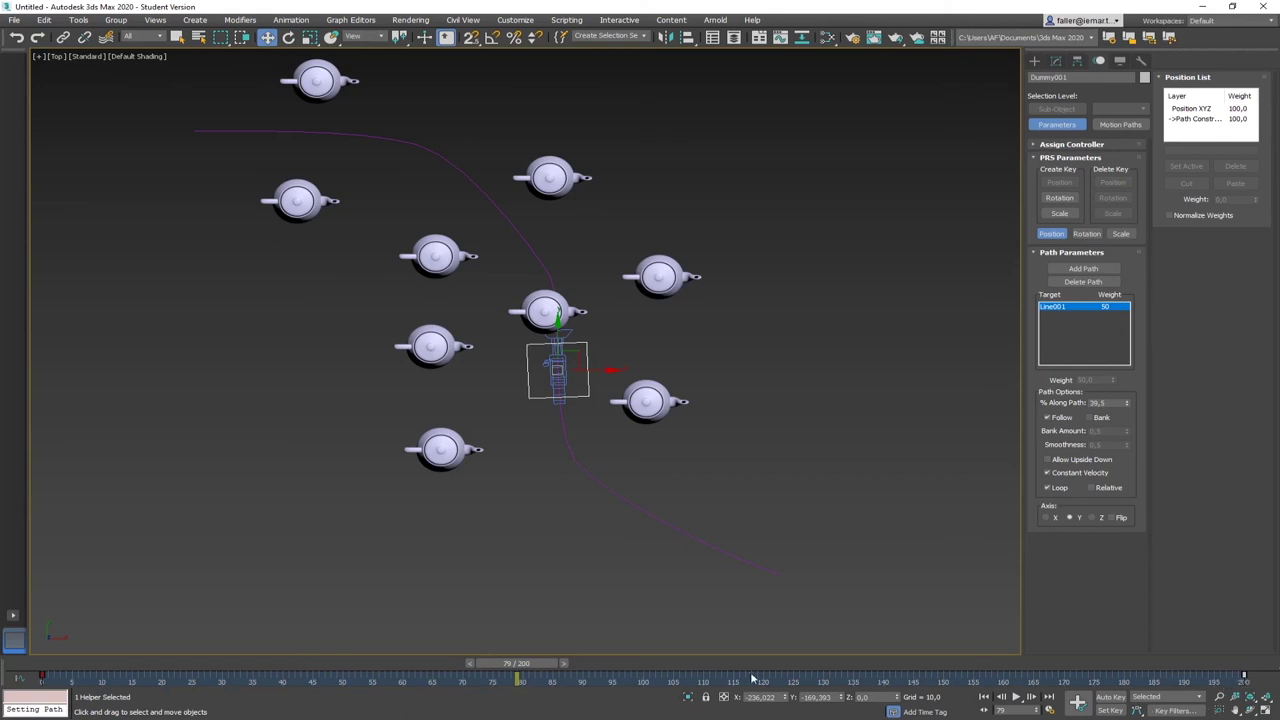
- In the Curve Editor, try frame 100 for the end key of the dummy's Percent curve, and restore it to frame 200
left_click(780, 37)
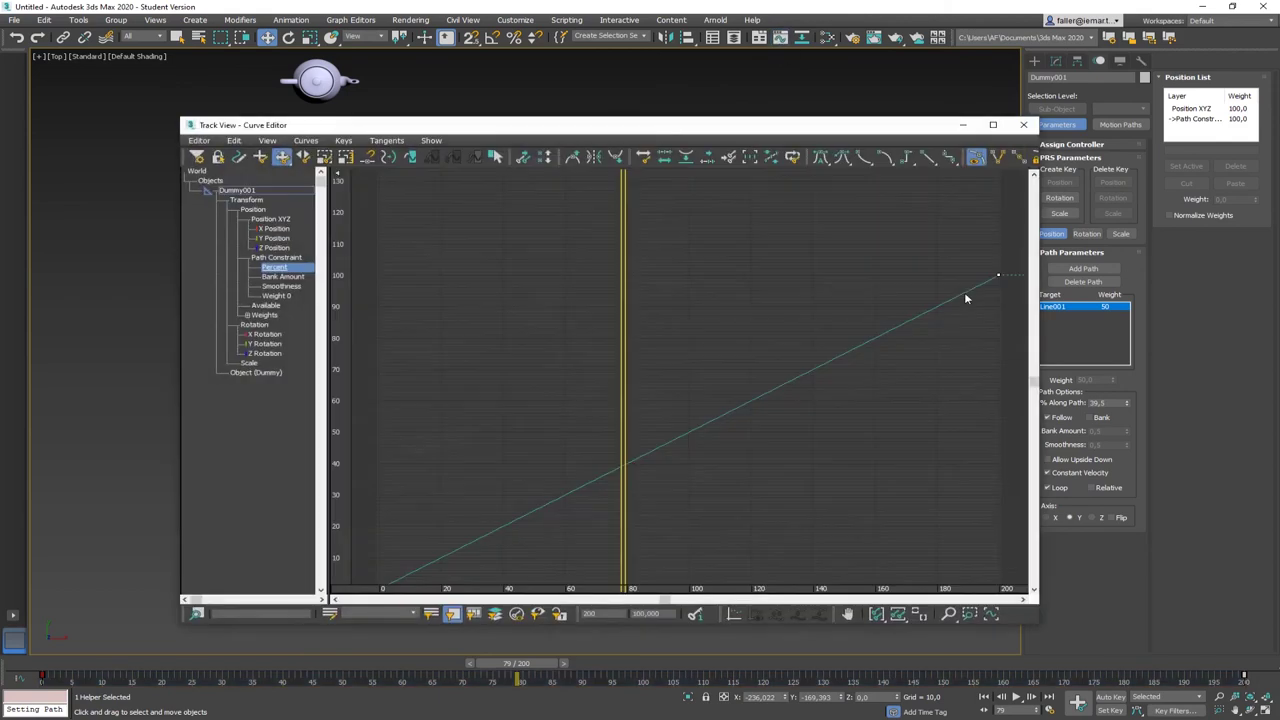
left_click(897, 613)
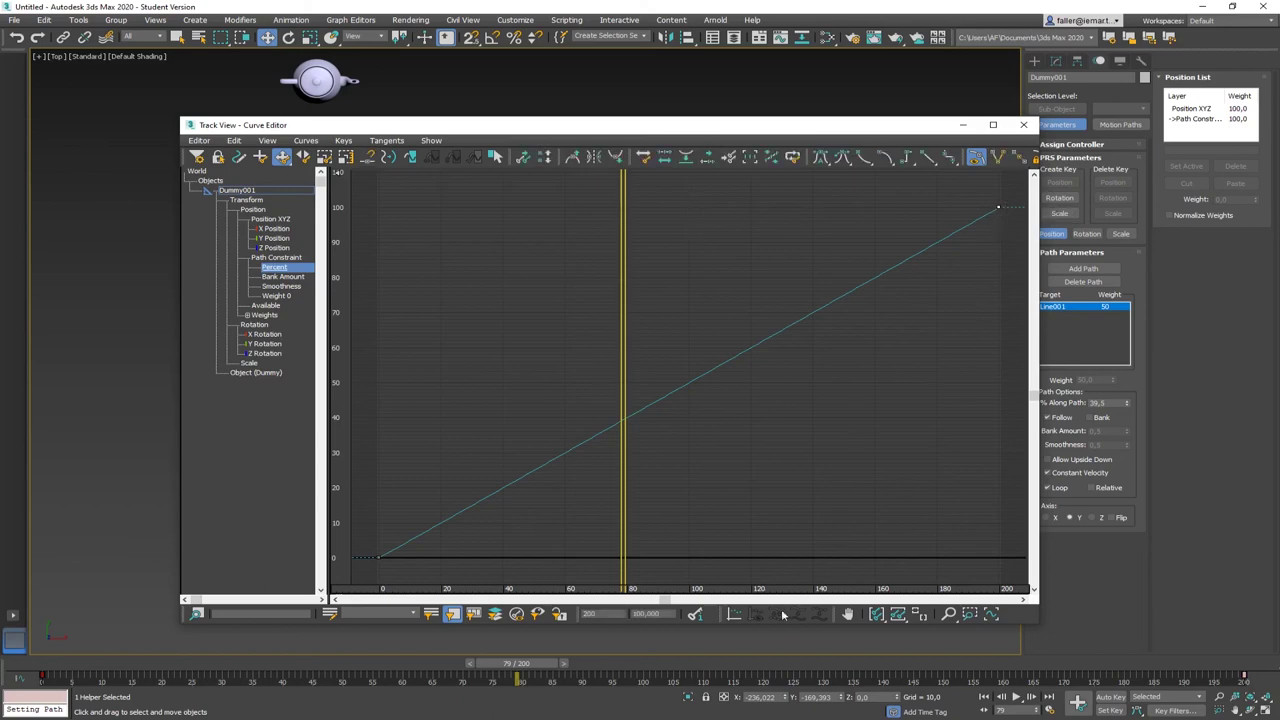
double_click(592, 613)
type("100")
key("Return")
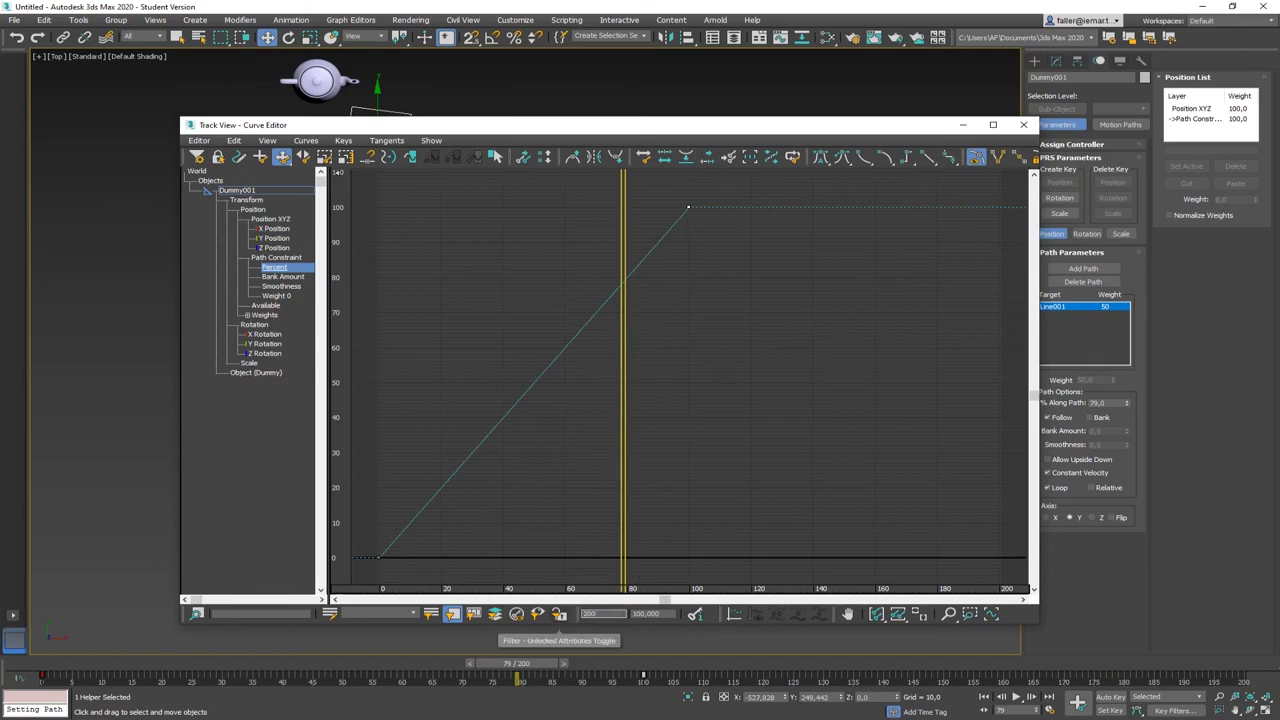
left_click(1023, 124)
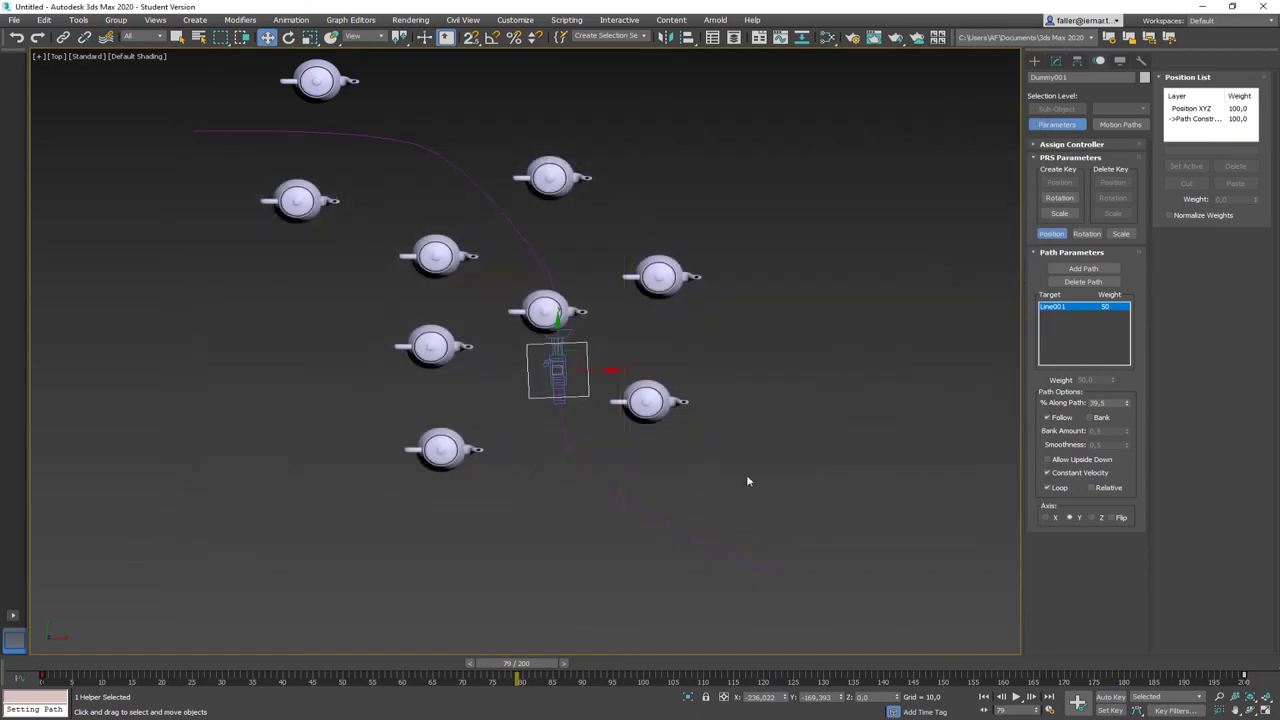
- Select the camera riding on the dummy together with its three position keys, and go to frame 93
middle_click_drag(555, 585, 650, 470, "alt")
left_click_drag(504, 670, 386, 667)
key("w")
left_click(714, 449)
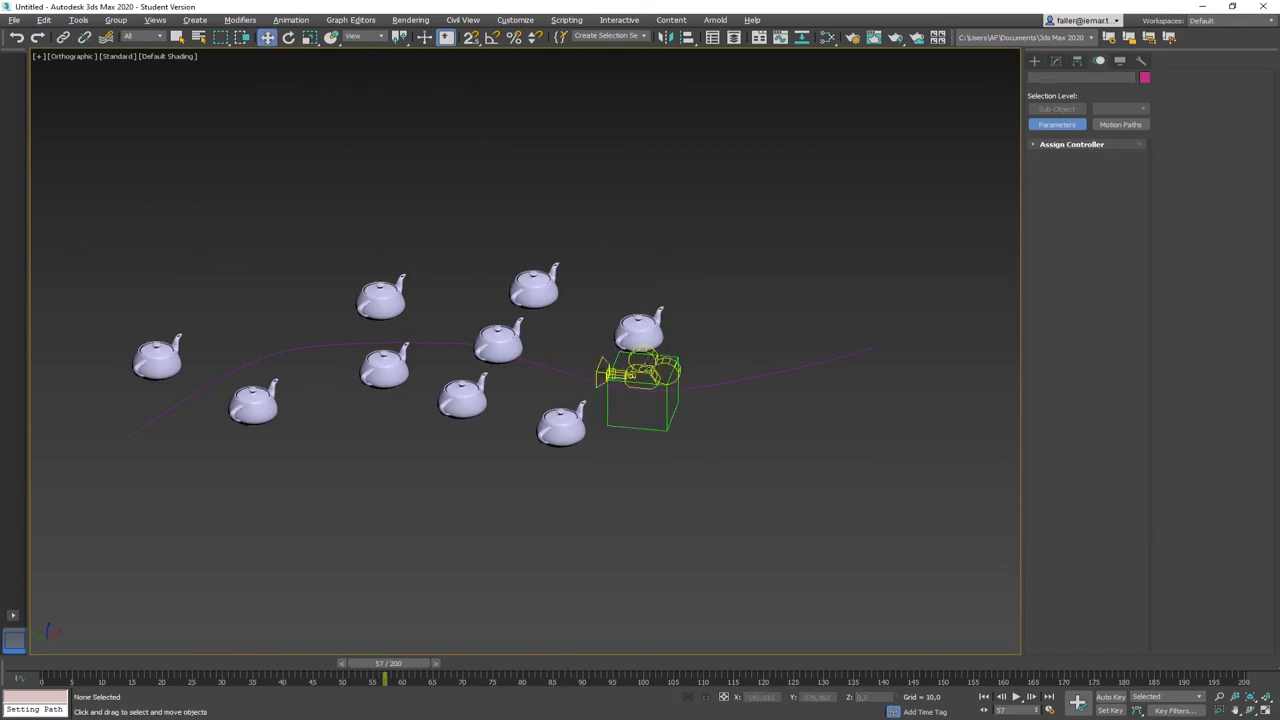
left_click(620, 375)
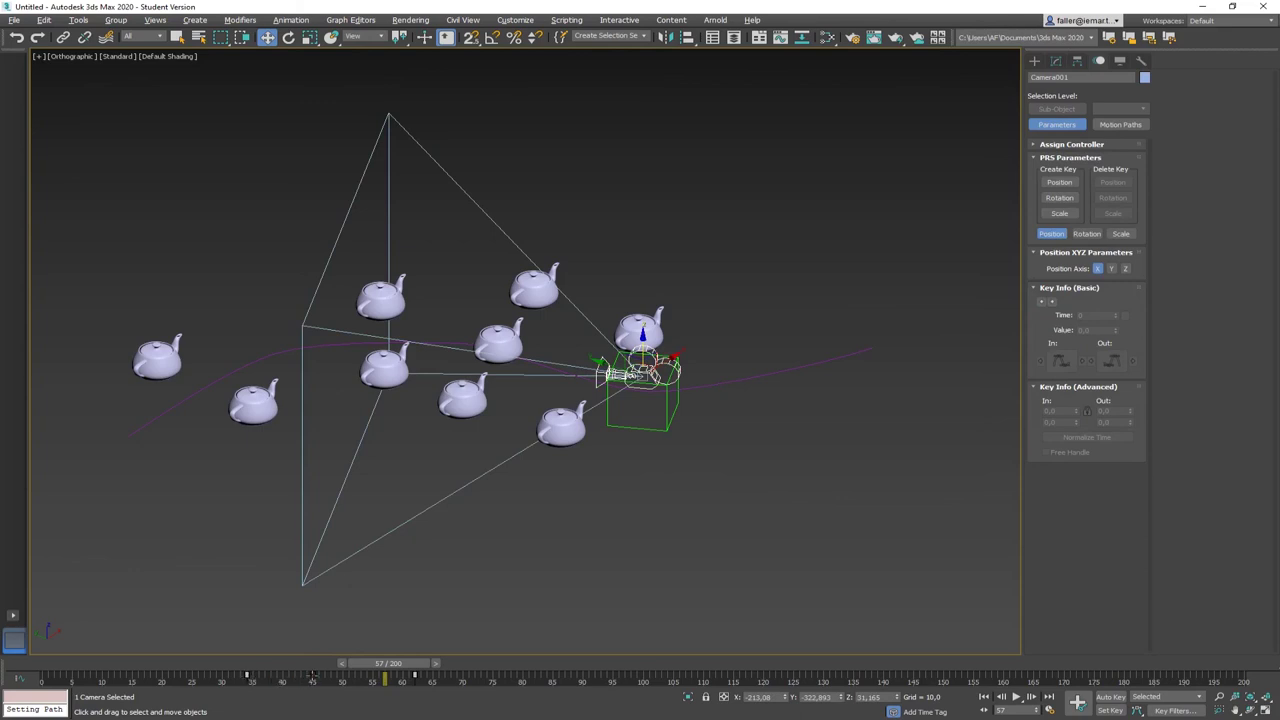
left_click_drag(433, 680, 180, 681)
left_click_drag(387, 678, 600, 678)
key("w")
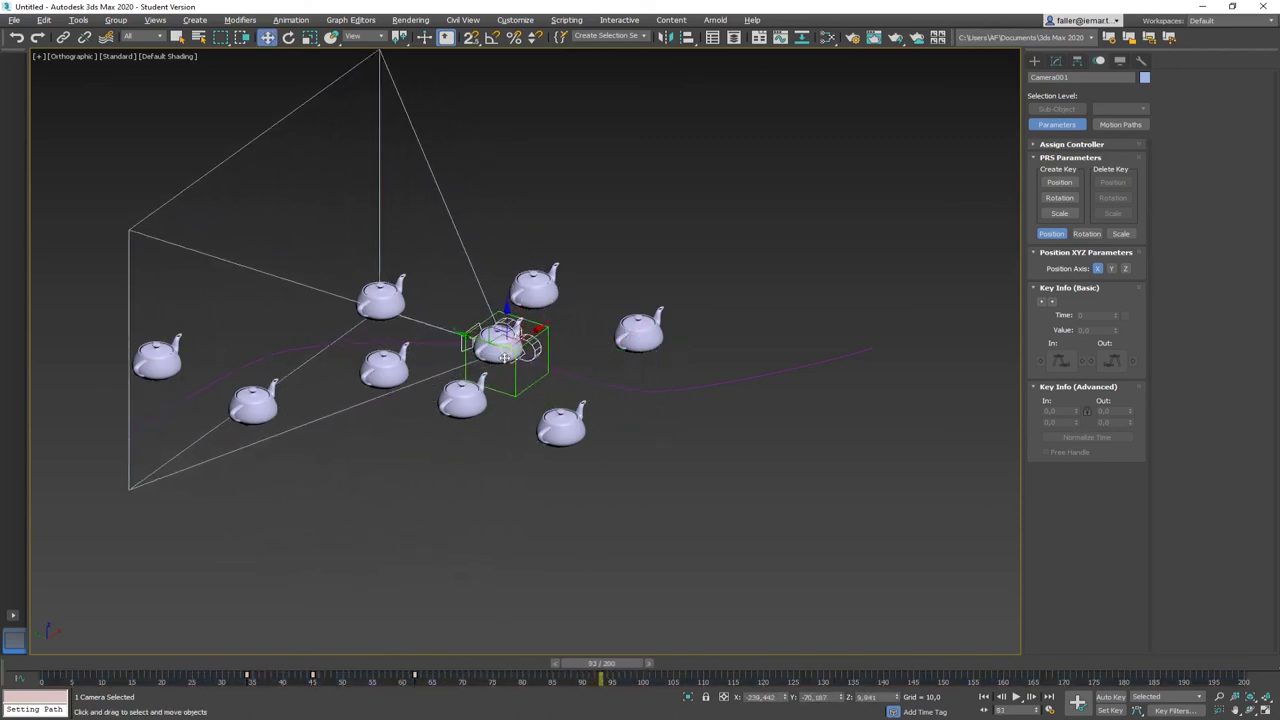
key("q")
key("w")
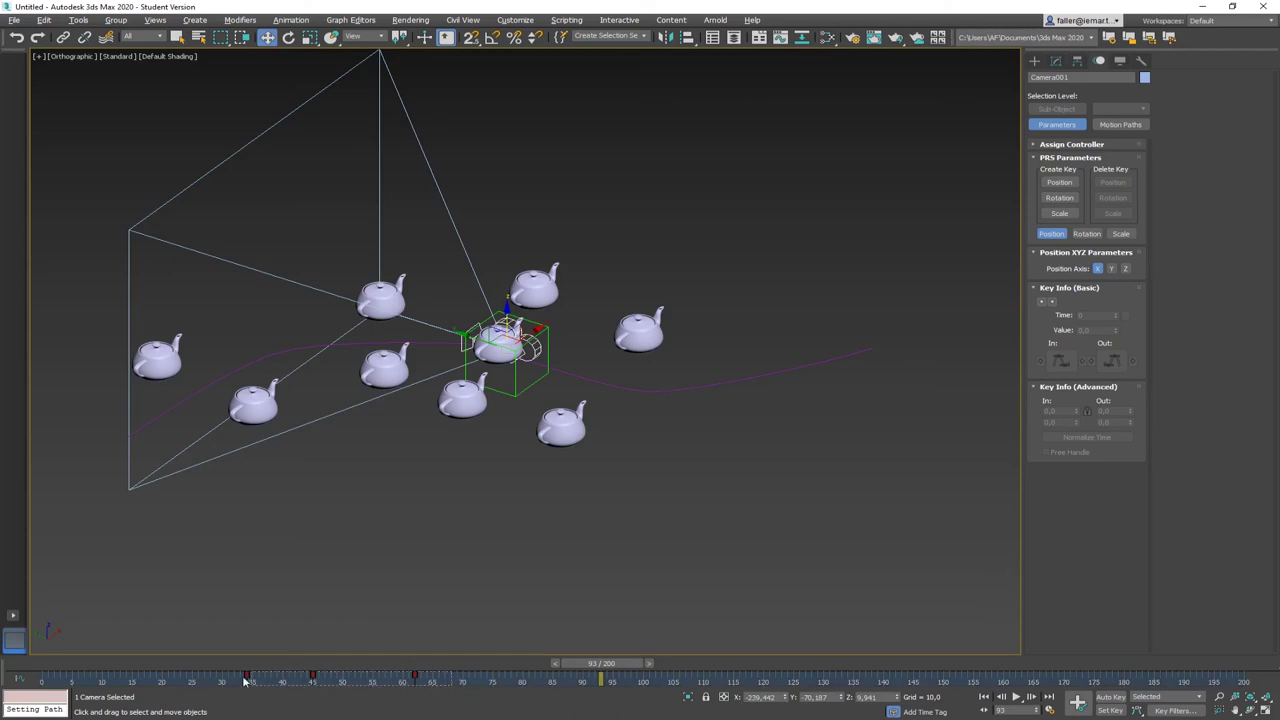
- Retime the camera's three position keys to frames 60, 93 and 122
left_click_drag(320, 680, 651, 666)
key("w")
left_click_drag(553, 681, 452, 680)
left_click_drag(704, 680, 775, 680)
left_click_drag(450, 681, 432, 681)
mouse_move(656, 665)
left_mouse_down()
mouse_move(277, 665)
mouse_move(890, 682)
mouse_move(644, 682)
left_mouse_up()
key("w")
left_click_drag(433, 677, 402, 676)
left_click_drag(650, 666, 493, 677)
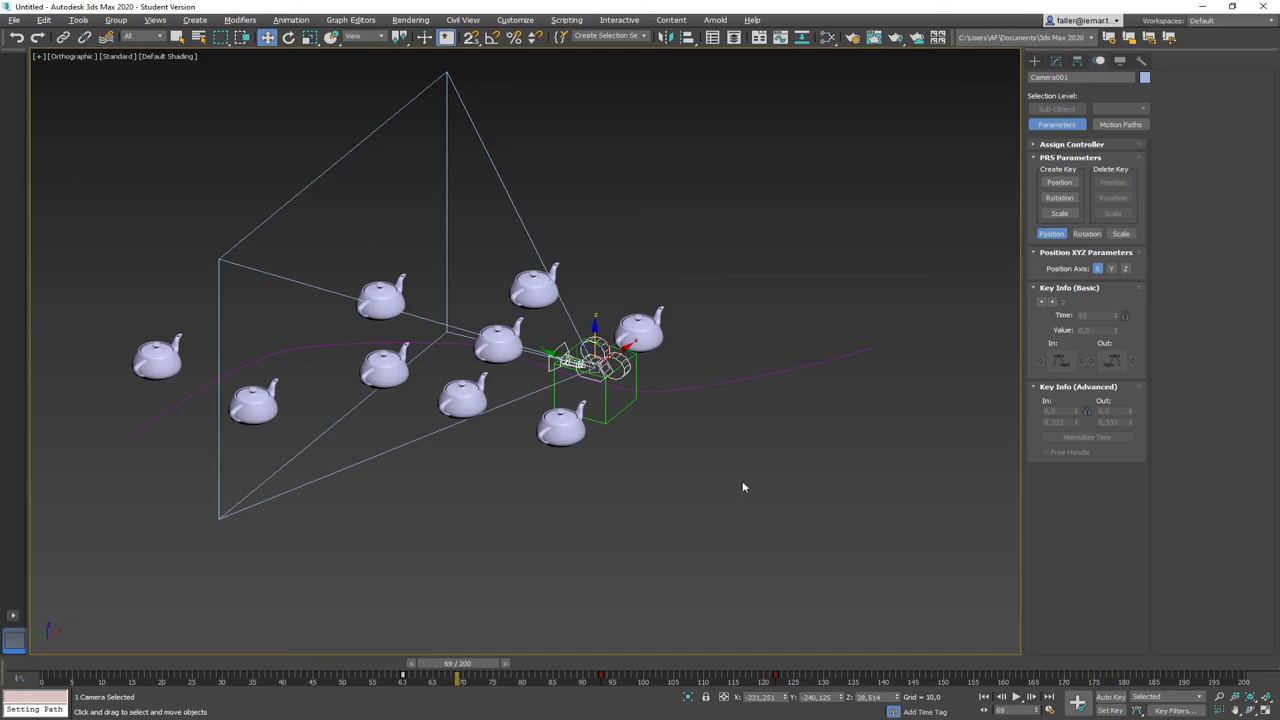
- Create a second standard Free camera in the top view and move it to the open area below and left of the teapots
left_click(618, 467)
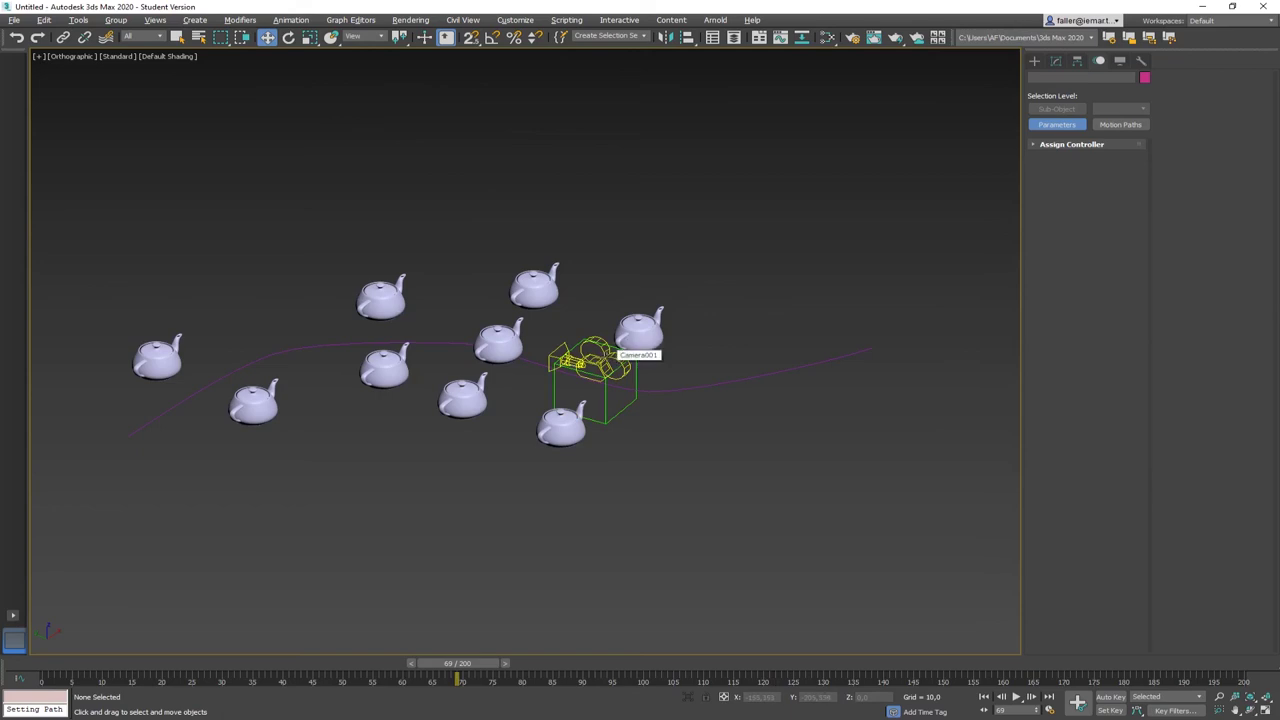
key("t")
middle_click_drag(590, 400, 657, 380)
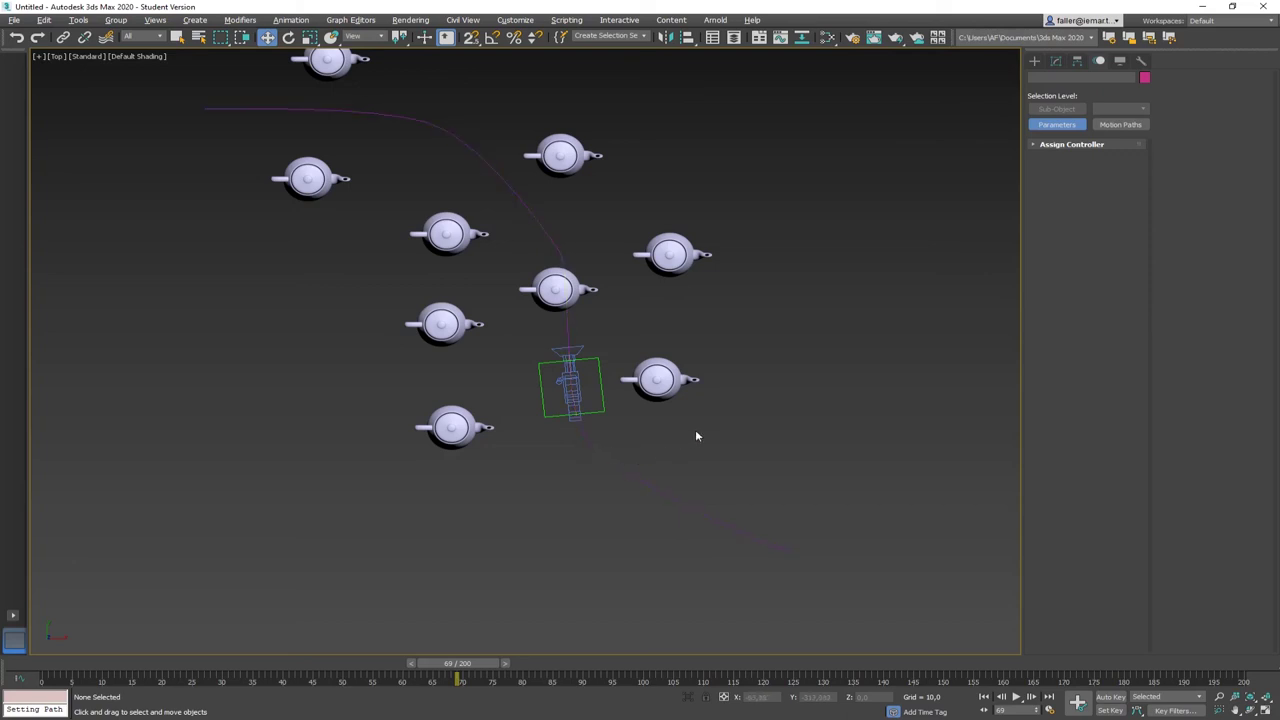
left_click(1034, 61)
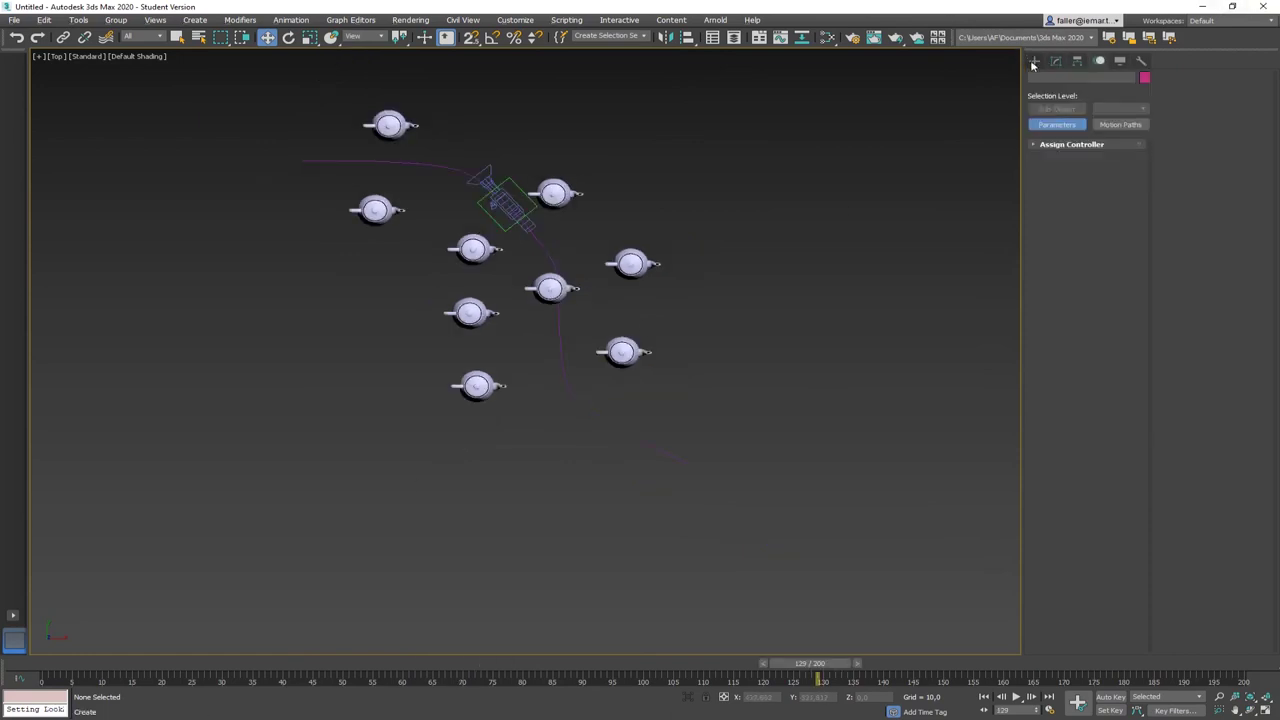
left_click(1034, 61)
left_click(1060, 145)
middle_click_drag(437, 363, 517, 363)
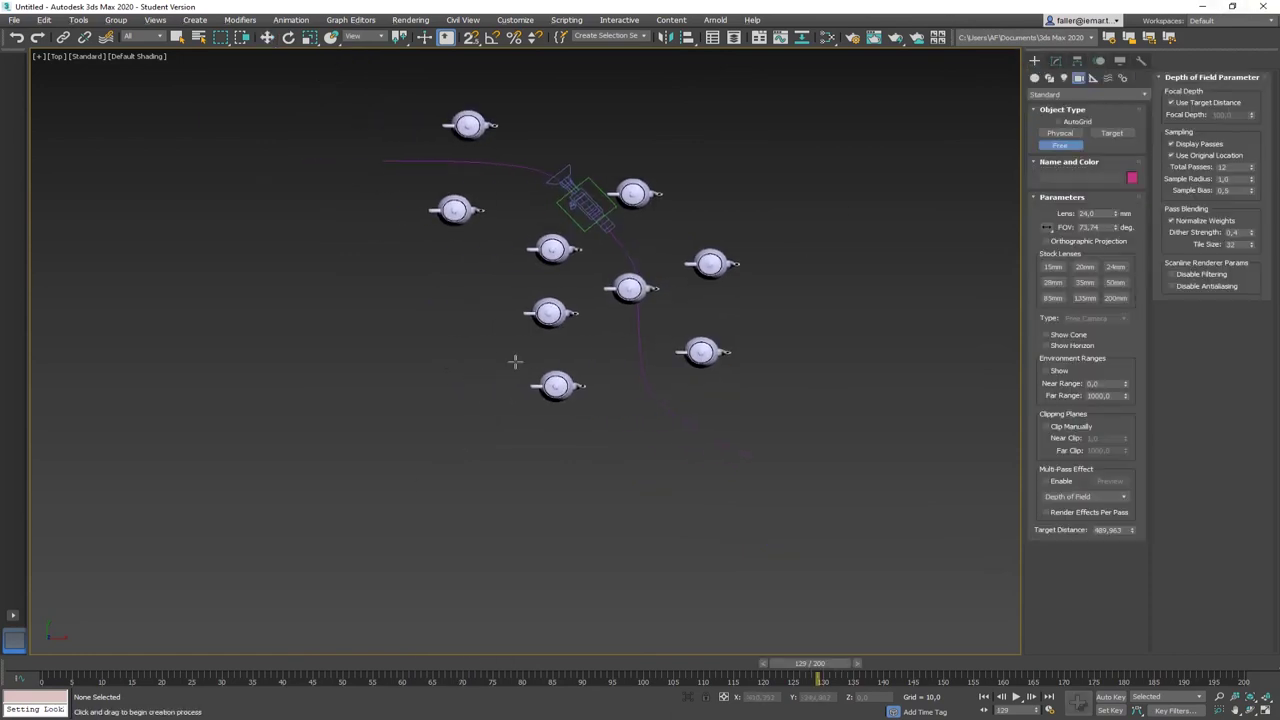
left_click(177, 332)
middle_click_drag(449, 451, 455, 407)
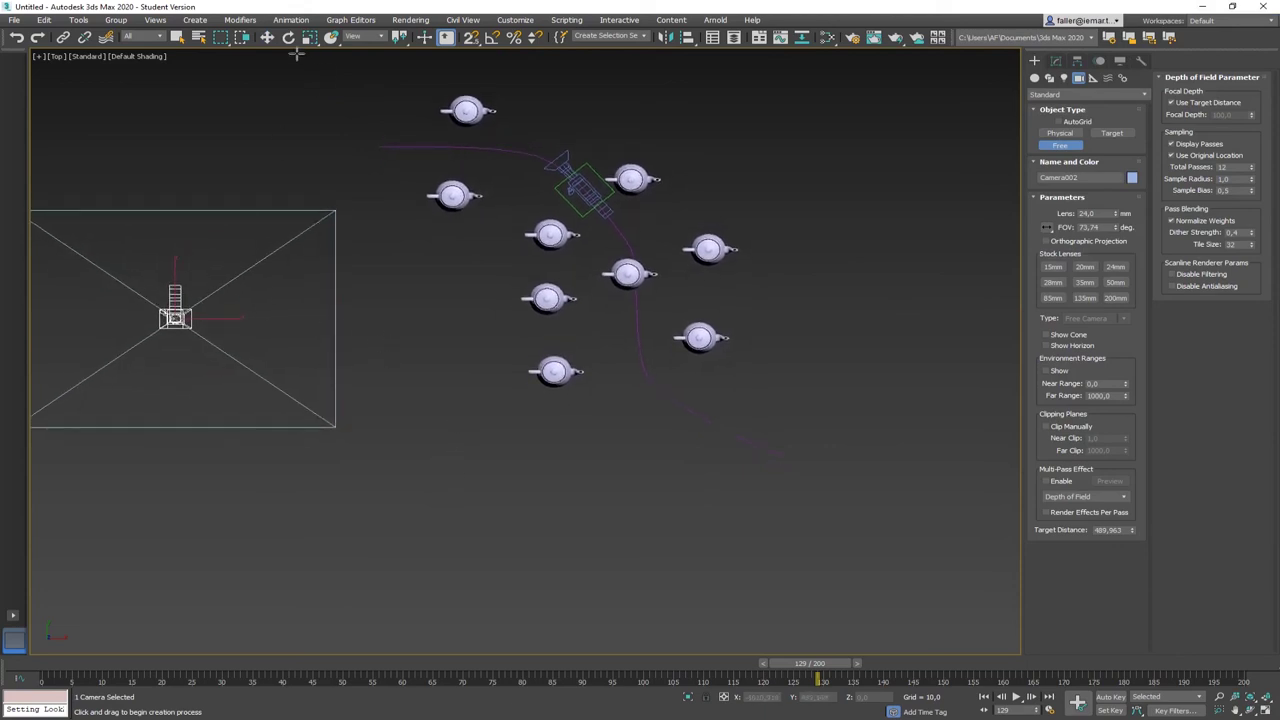
left_click(267, 37)
left_click_drag(218, 347, 404, 531)
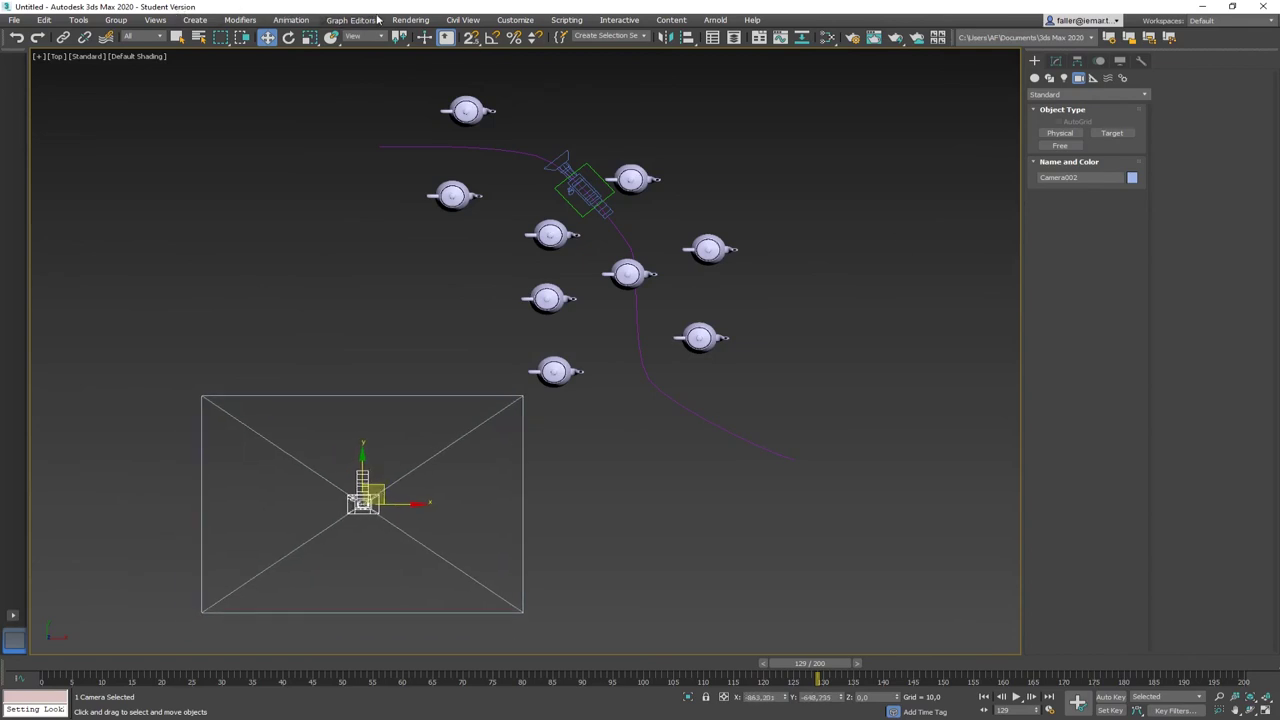
- Apply a LookAt constraint to the new camera with the dummy as its target
left_click(291, 20)
mouse_move(310, 88)
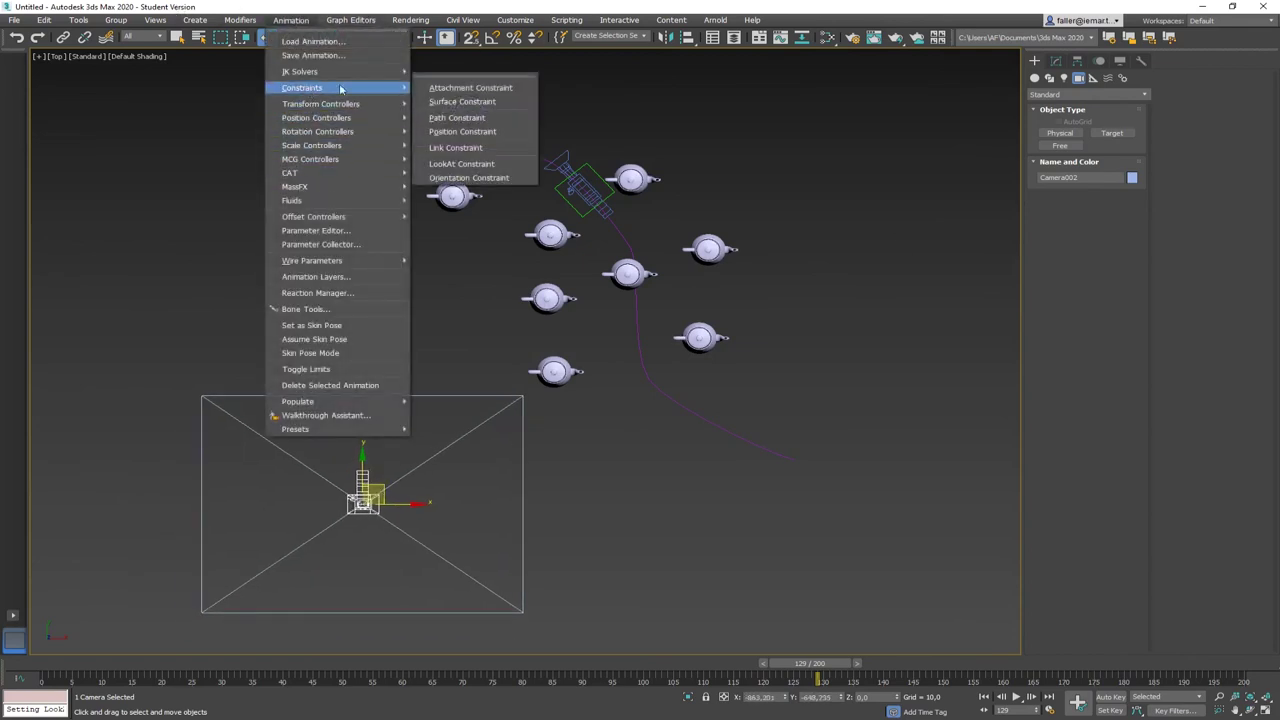
left_click(466, 165)
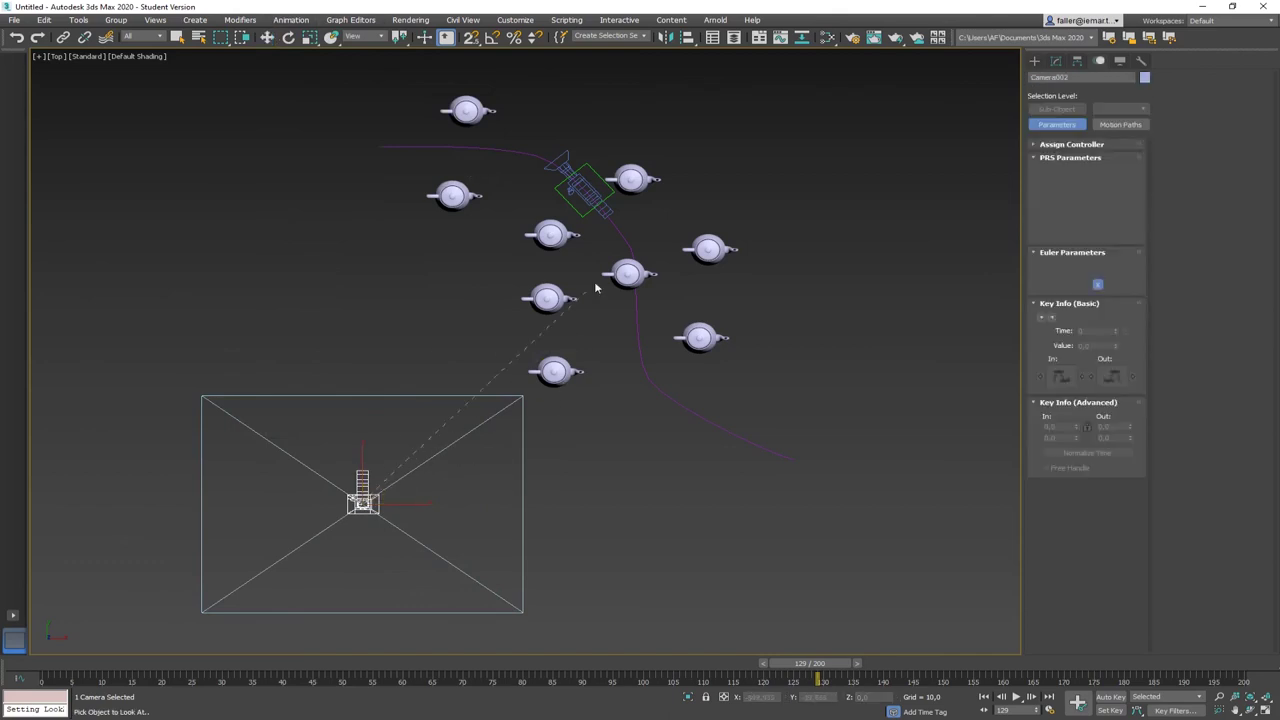
left_click(583, 215)
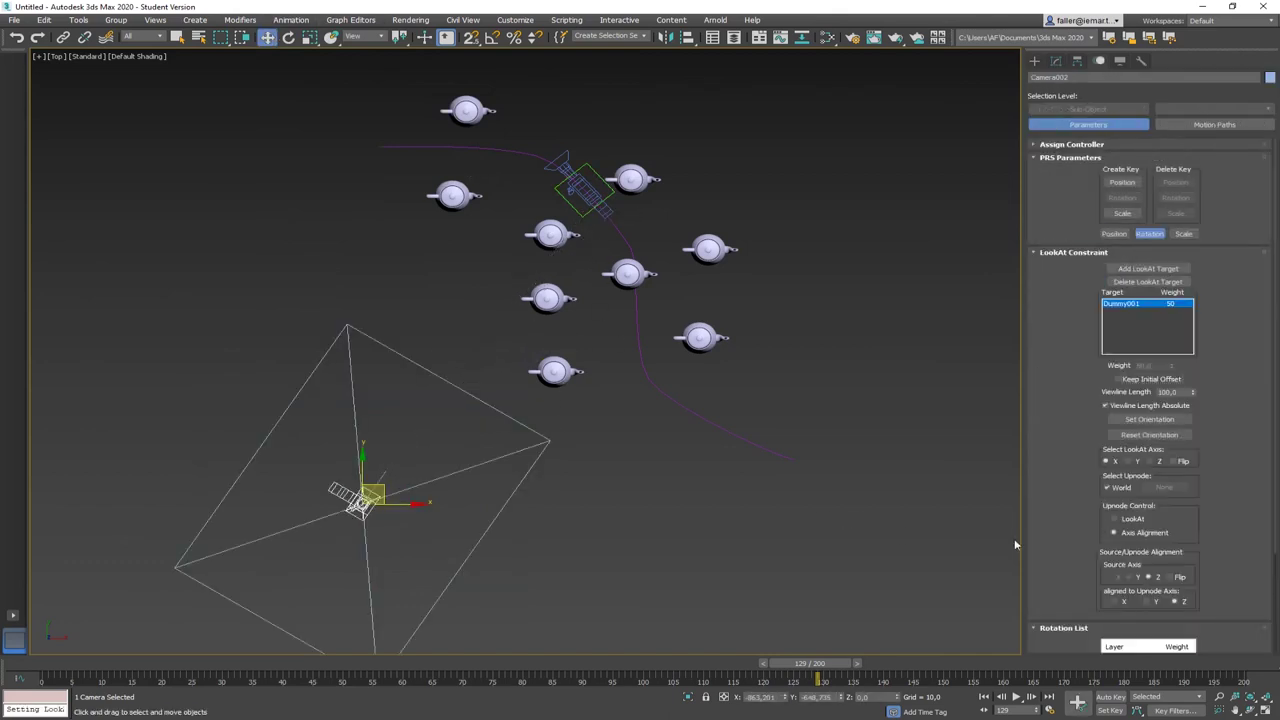
- Set the constraint's LookAt axis to flipped Z and align the source axis to the Z upnode axis
left_click(1131, 461)
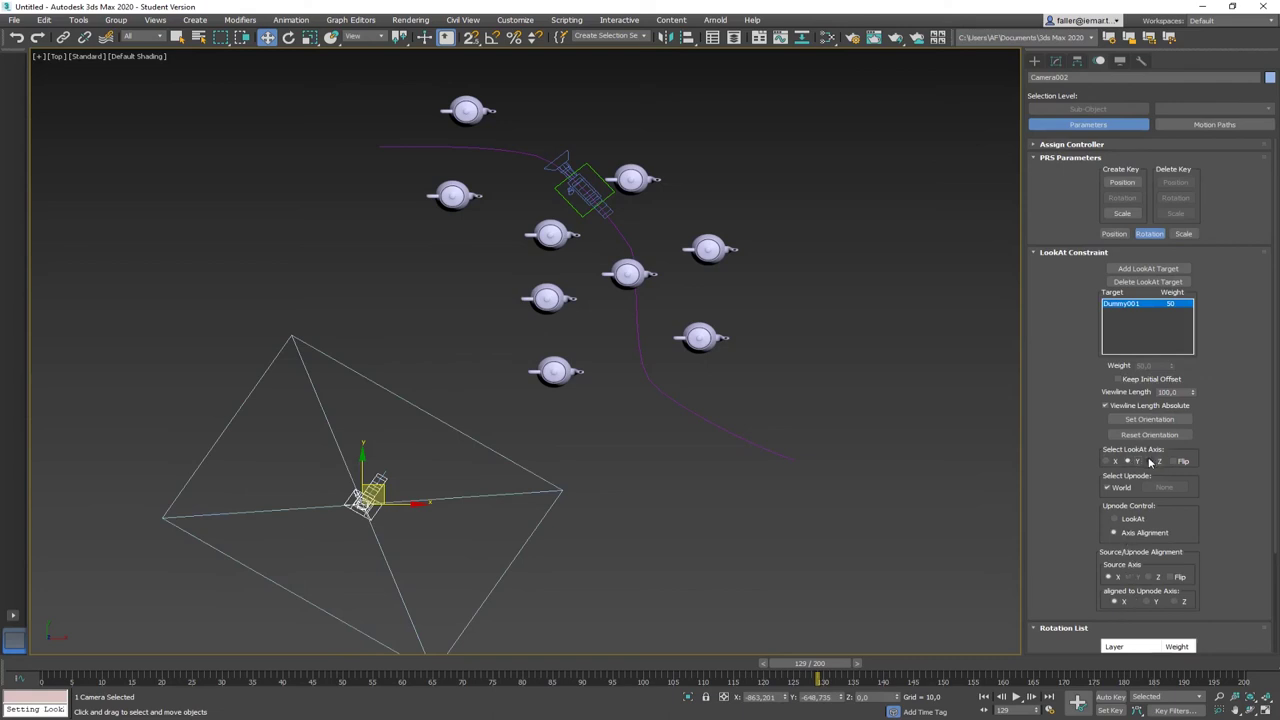
left_click(1150, 461)
left_click(1175, 462)
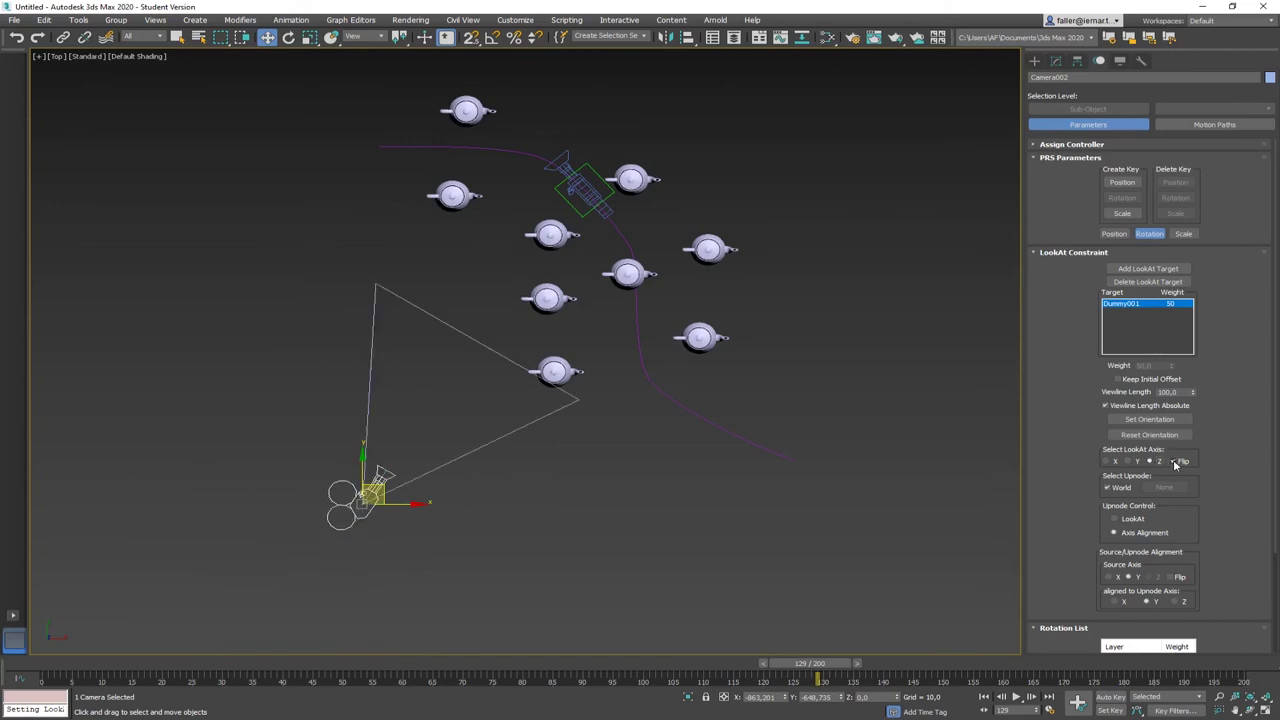
left_click(1117, 602)
left_click(1157, 602)
left_click(1177, 602)
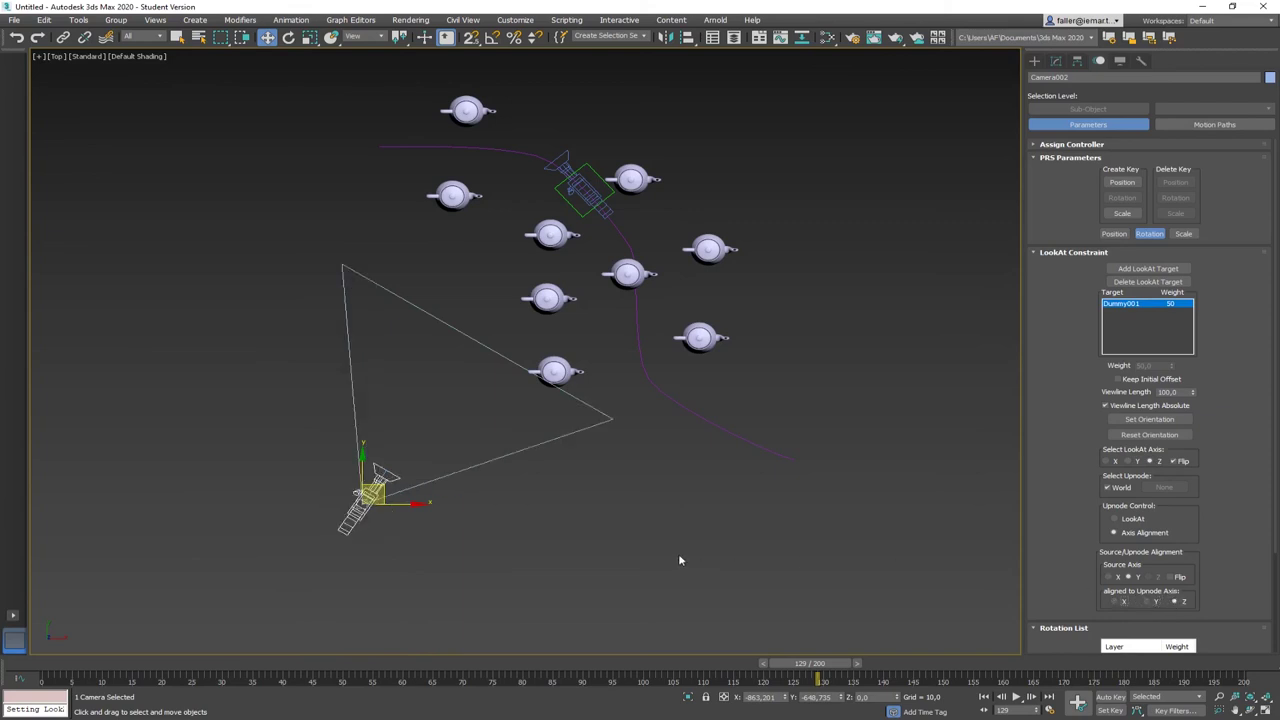
- Check how the new camera follows the dummy along the path, from outside and through its own view, and return to the top view
middle_click_drag(642, 560, 595, 543, "alt")
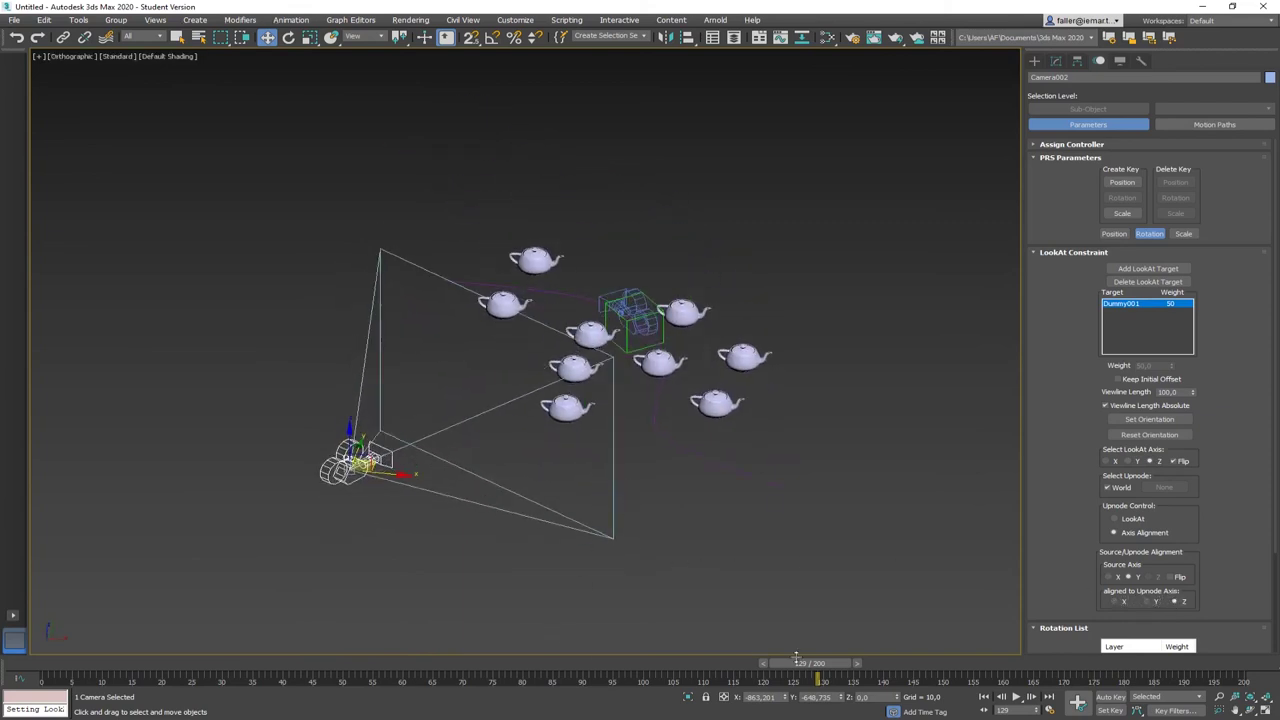
left_click_drag(808, 667, 640, 603)
key("w")
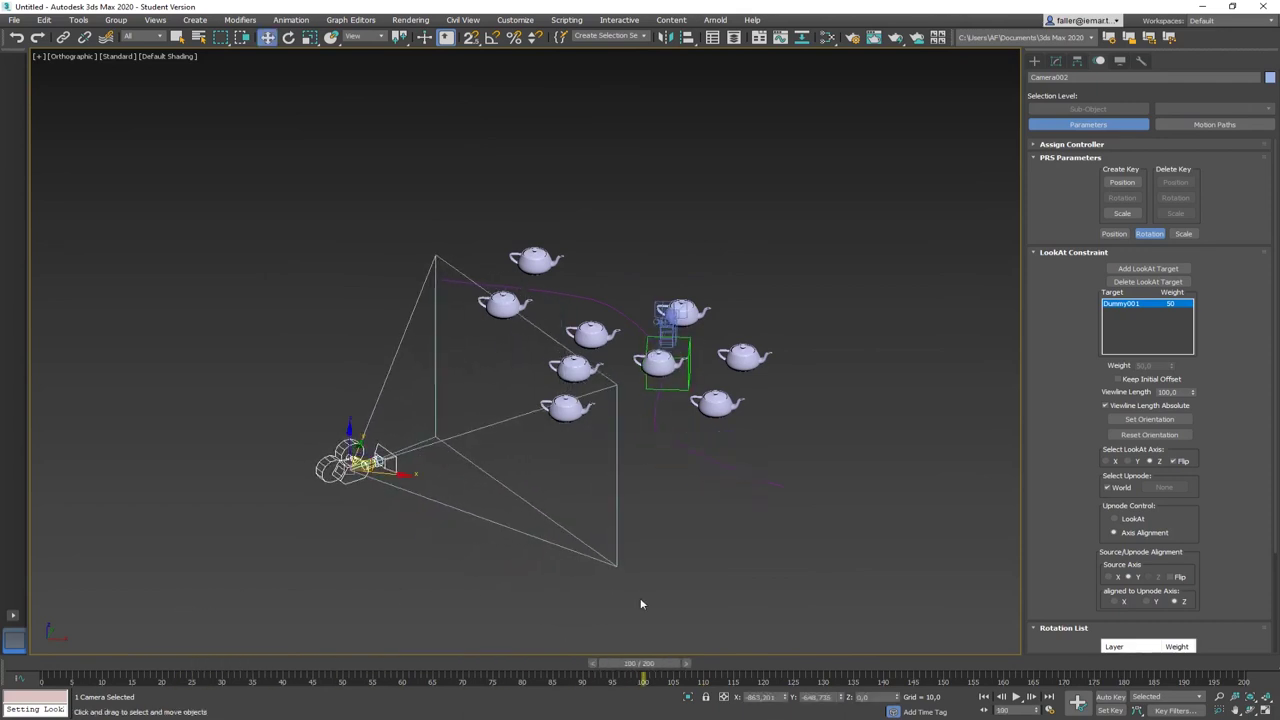
key("c")
left_click_drag(658, 664, 769, 626)
key("w")
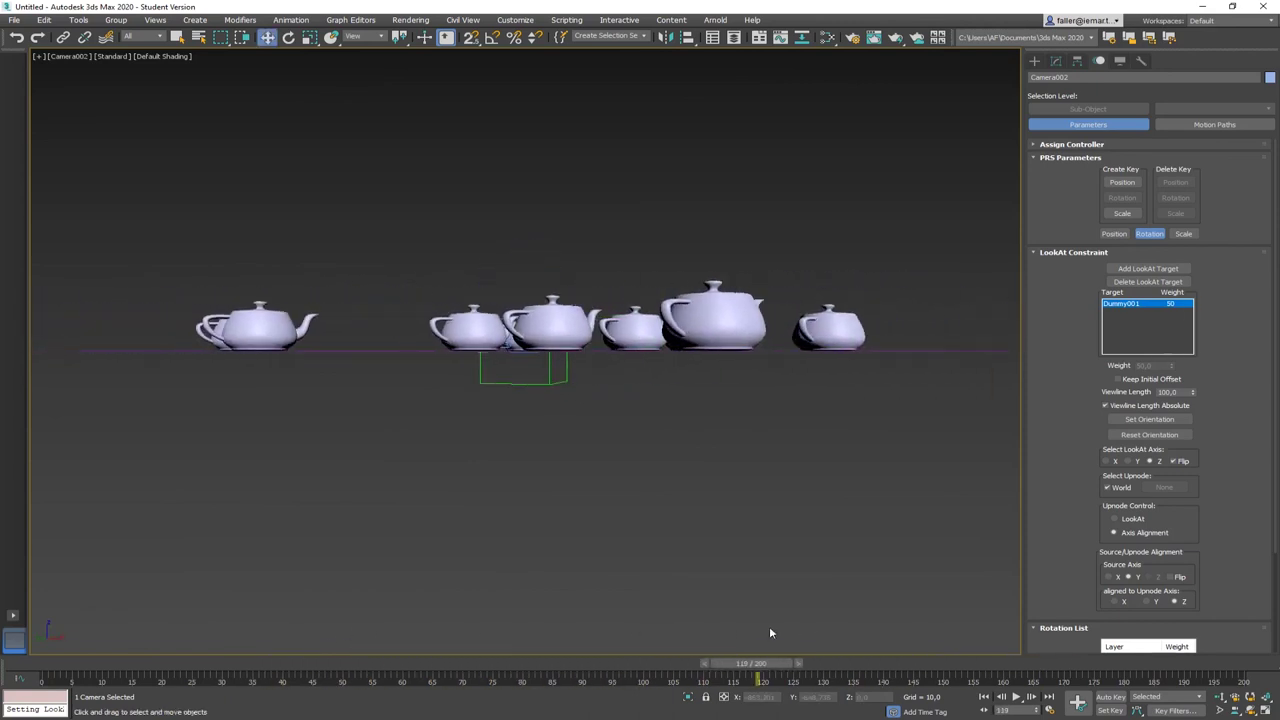
left_click(580, 508)
key("t")
scroll(557, 455, "down", 3)
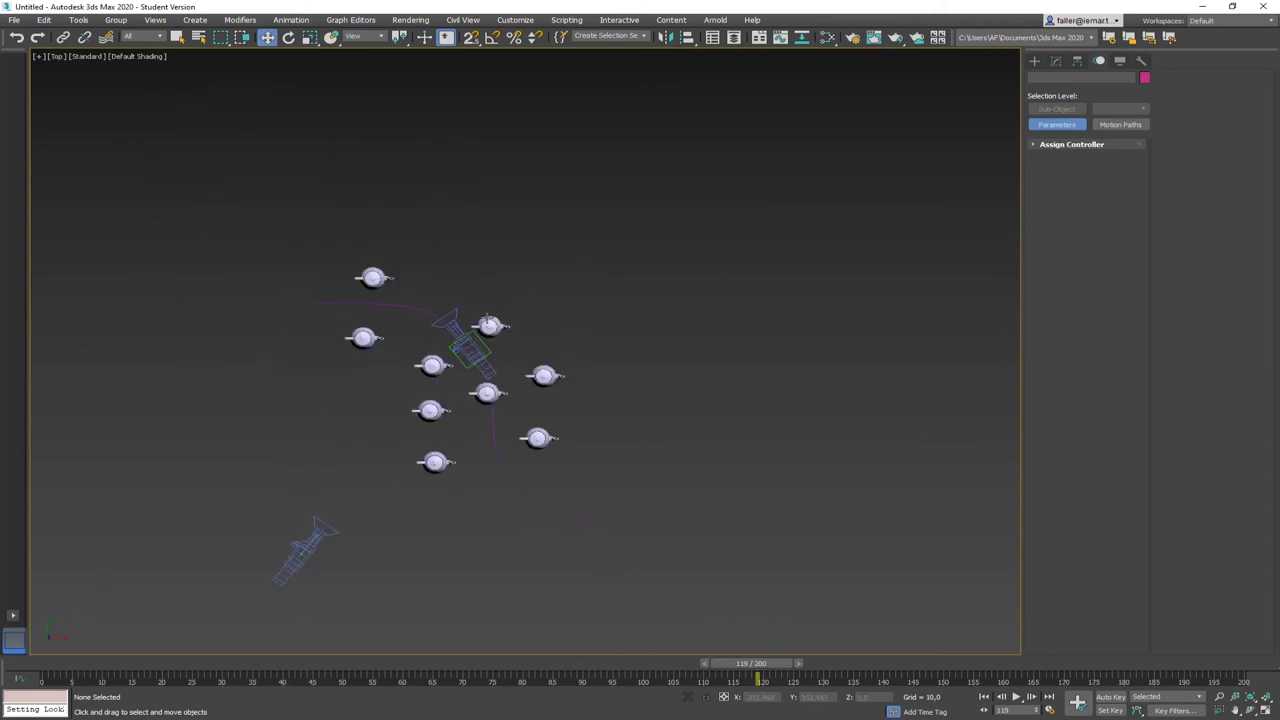